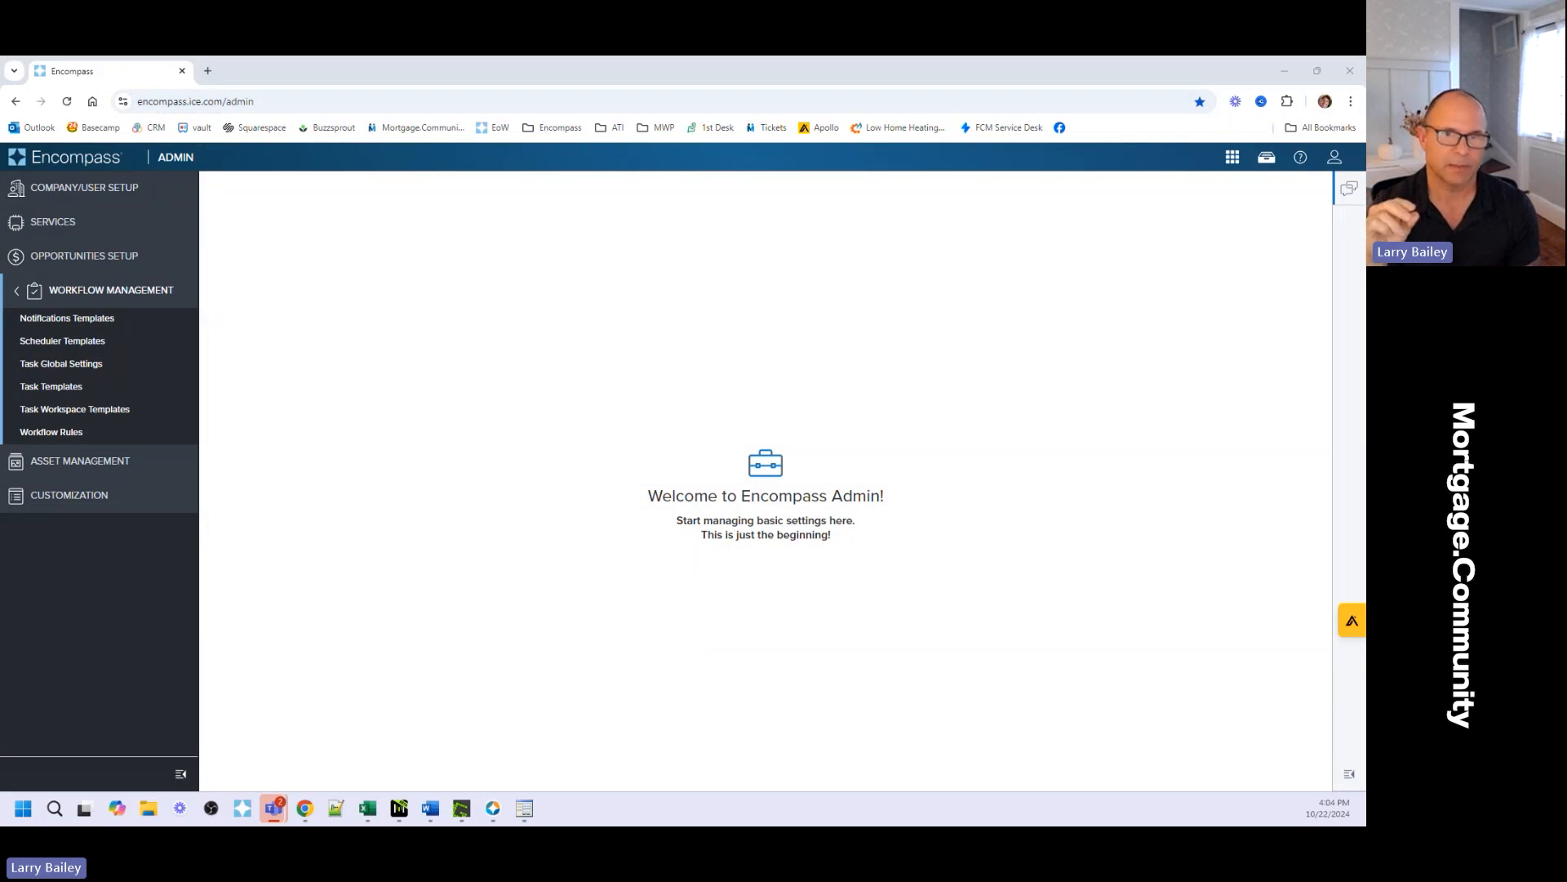
Open the Scheduler Templates under Workflow Management and start a new template
click(62, 340)
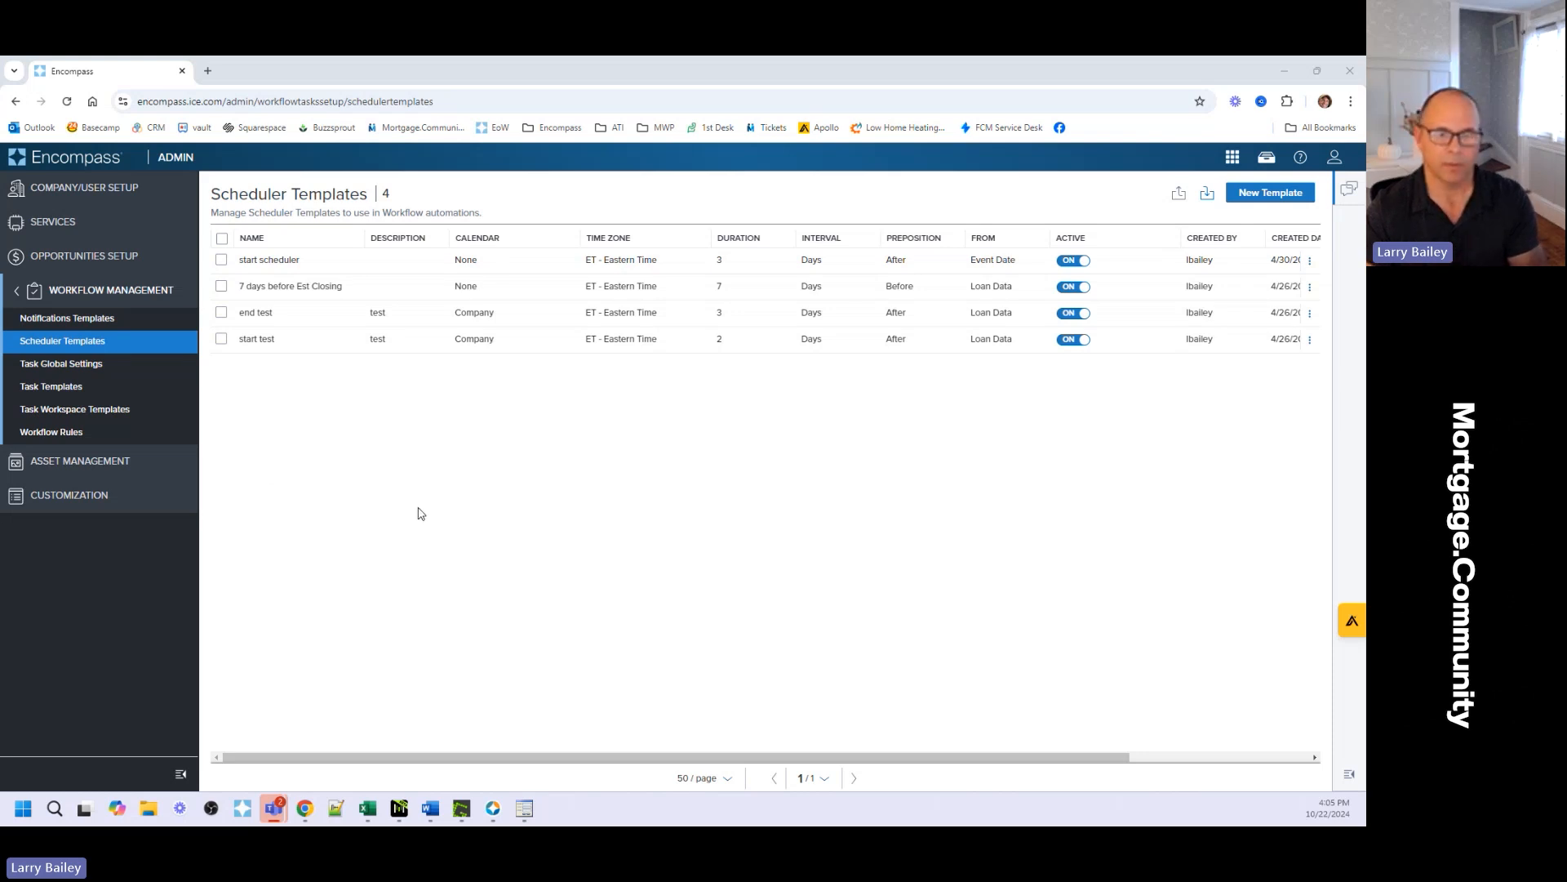
click(1254, 196)
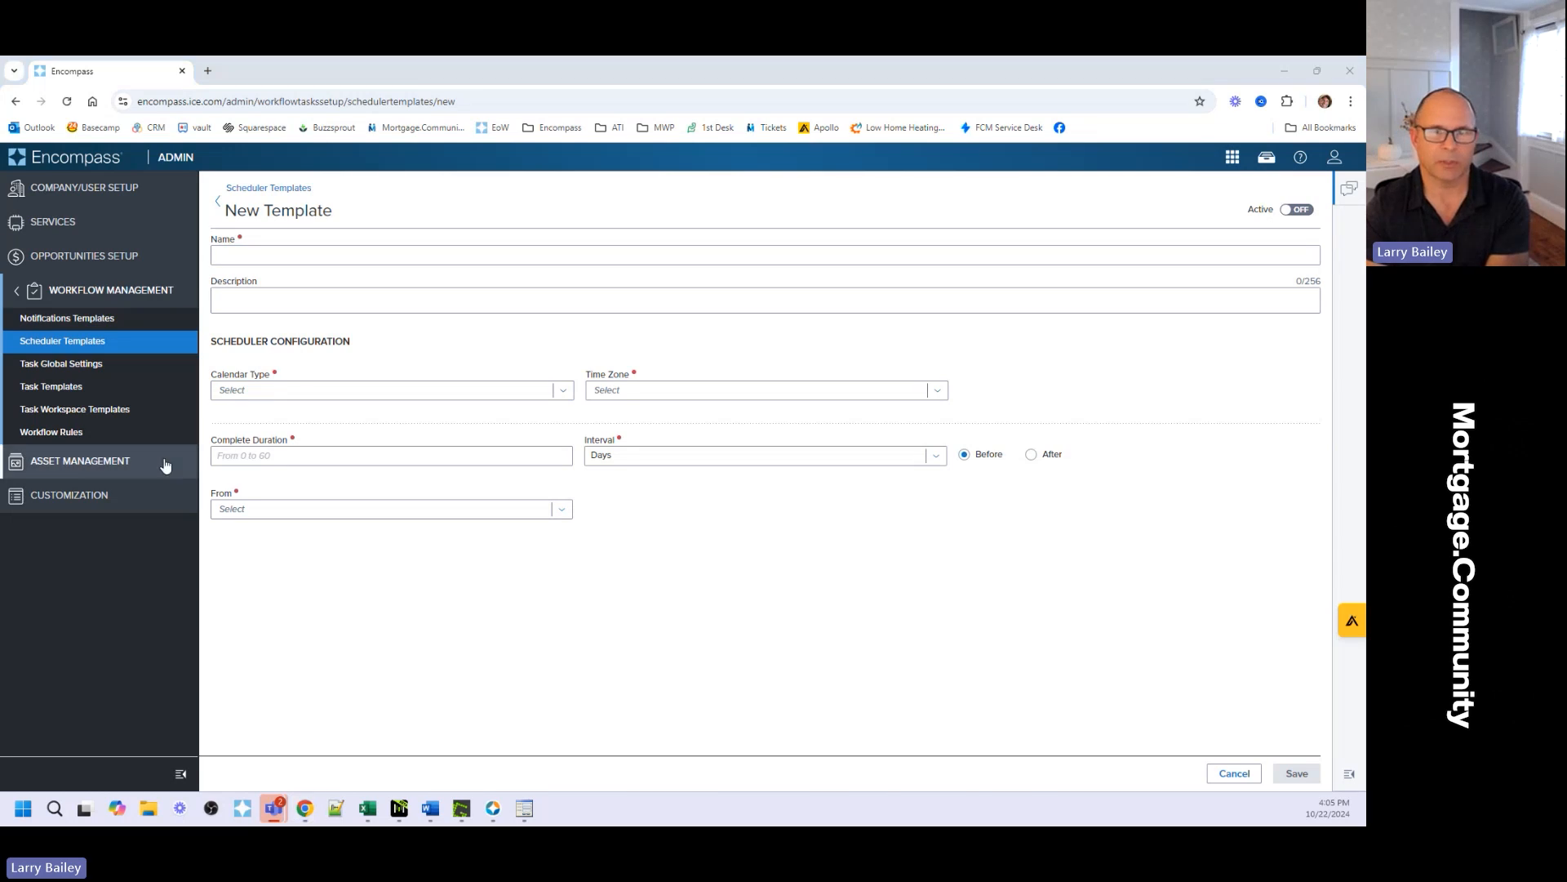
click(111, 499)
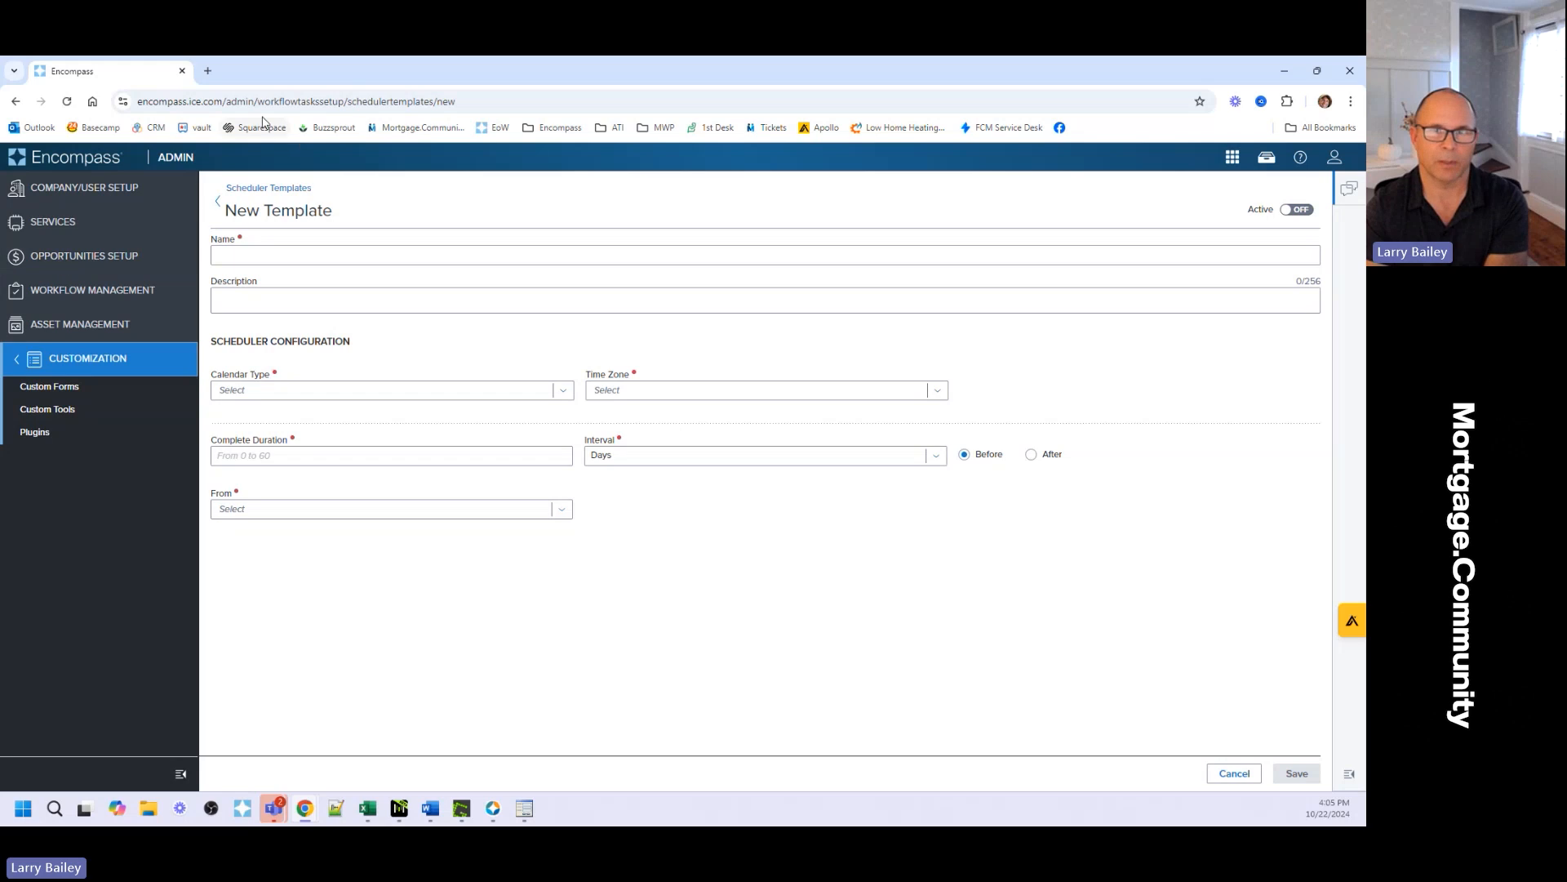
click(91, 292)
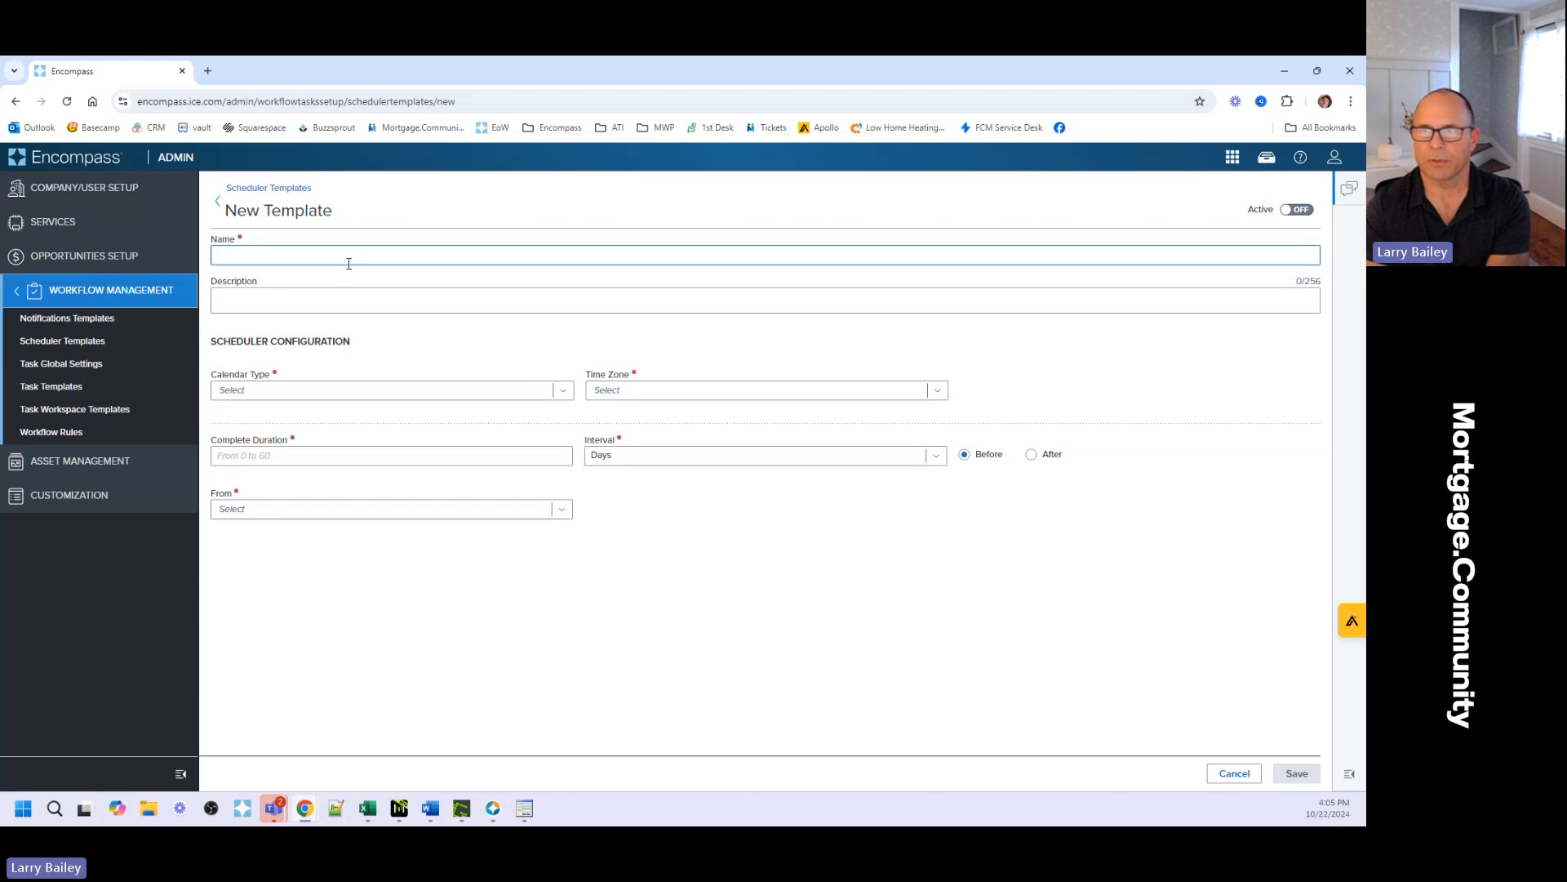
click(283, 297)
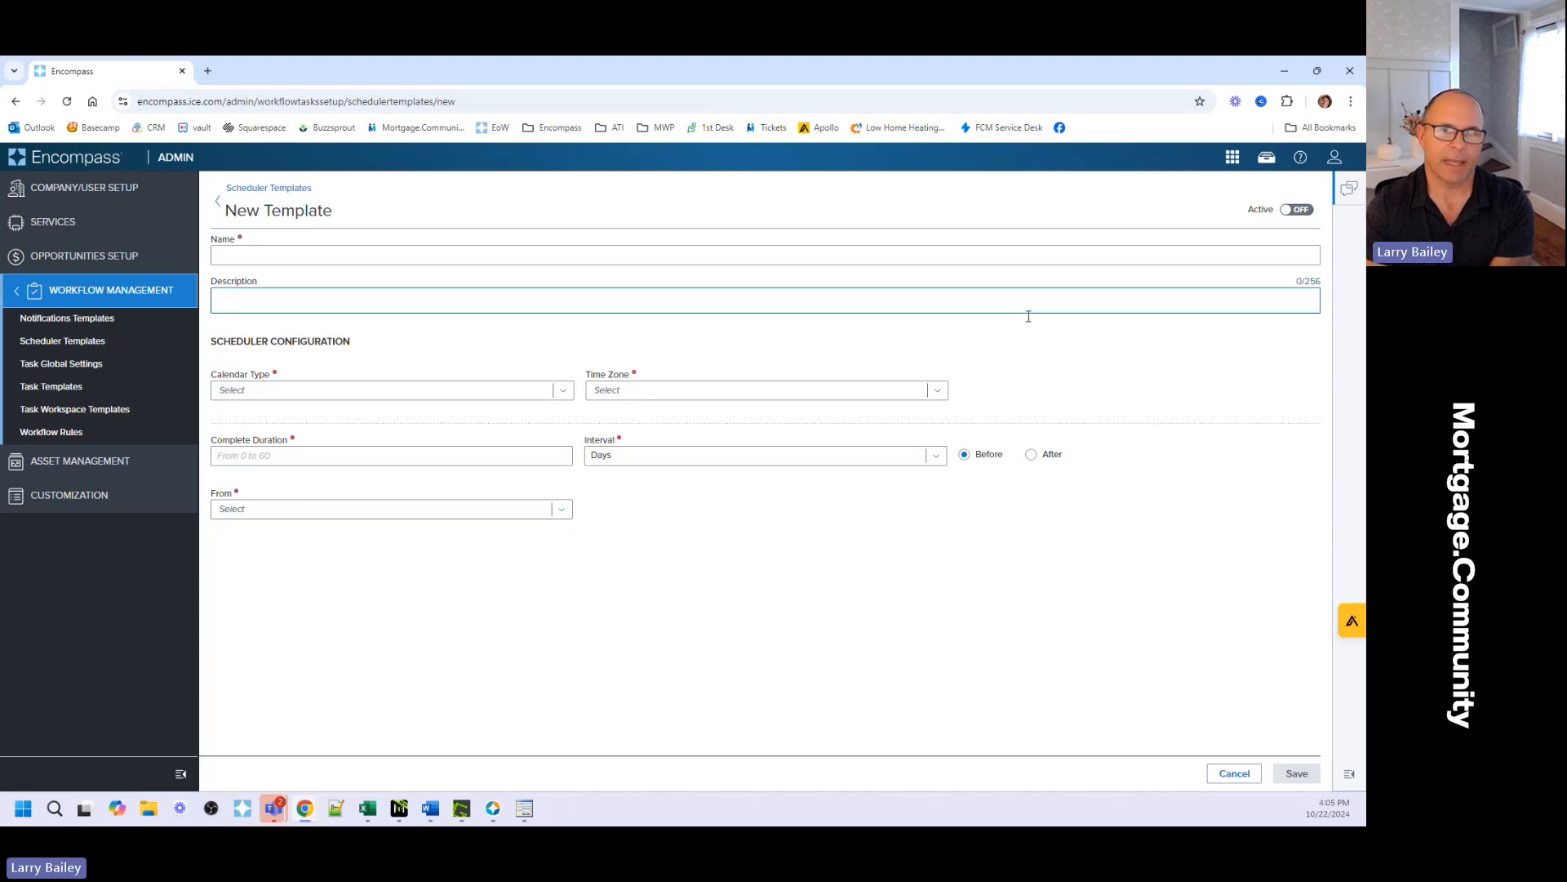
Review the available calendar types and set the new template's calendar type to None
click(362, 391)
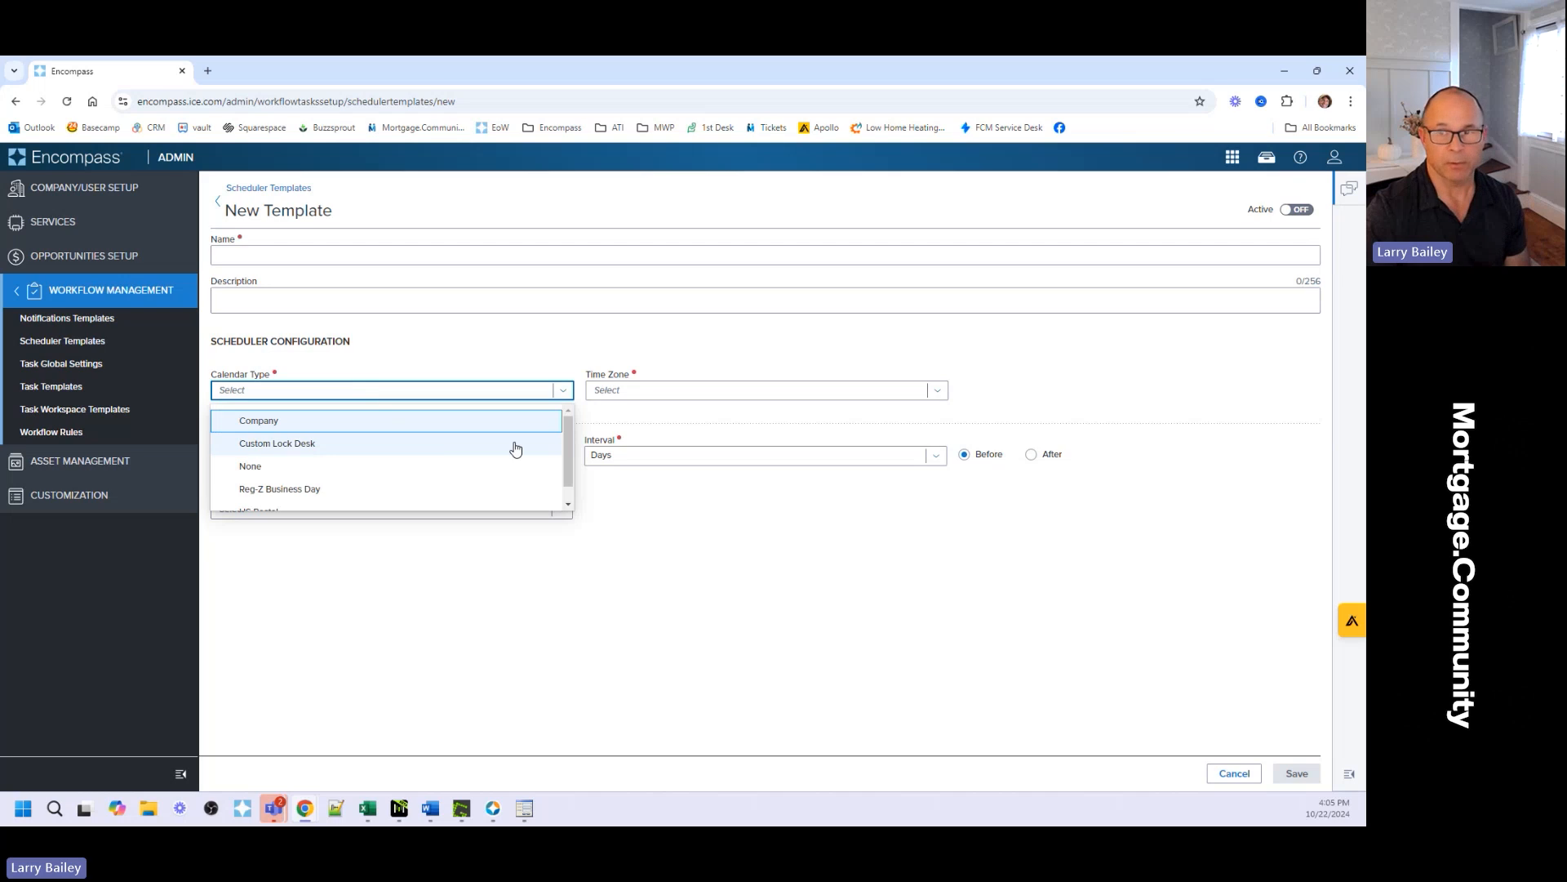
scroll(570, 440, down, 1)
drag(569, 441, 570, 439)
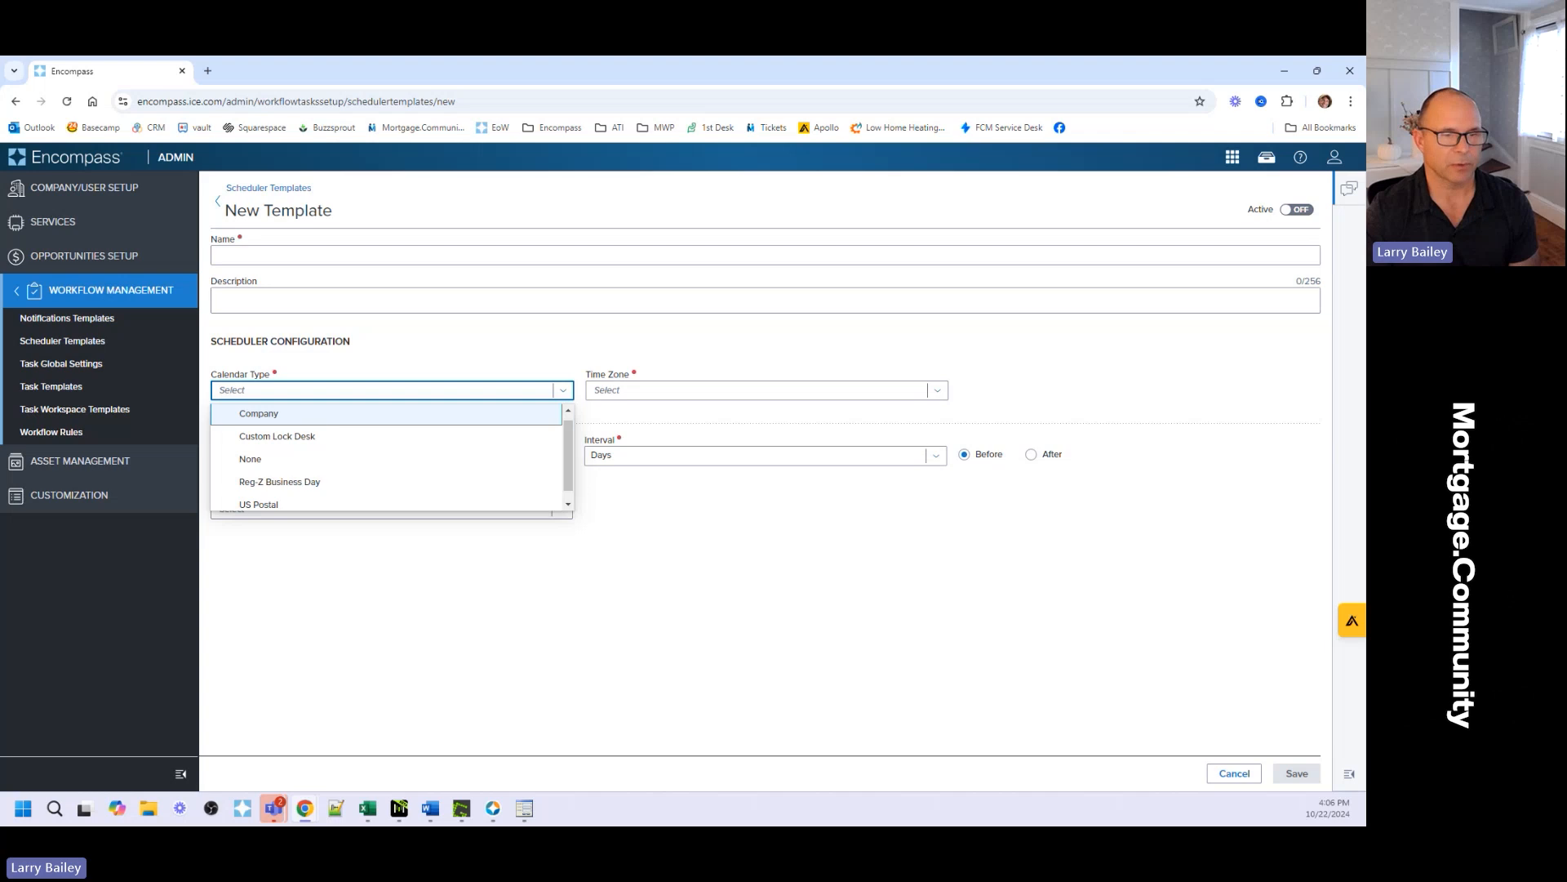
click(257, 391)
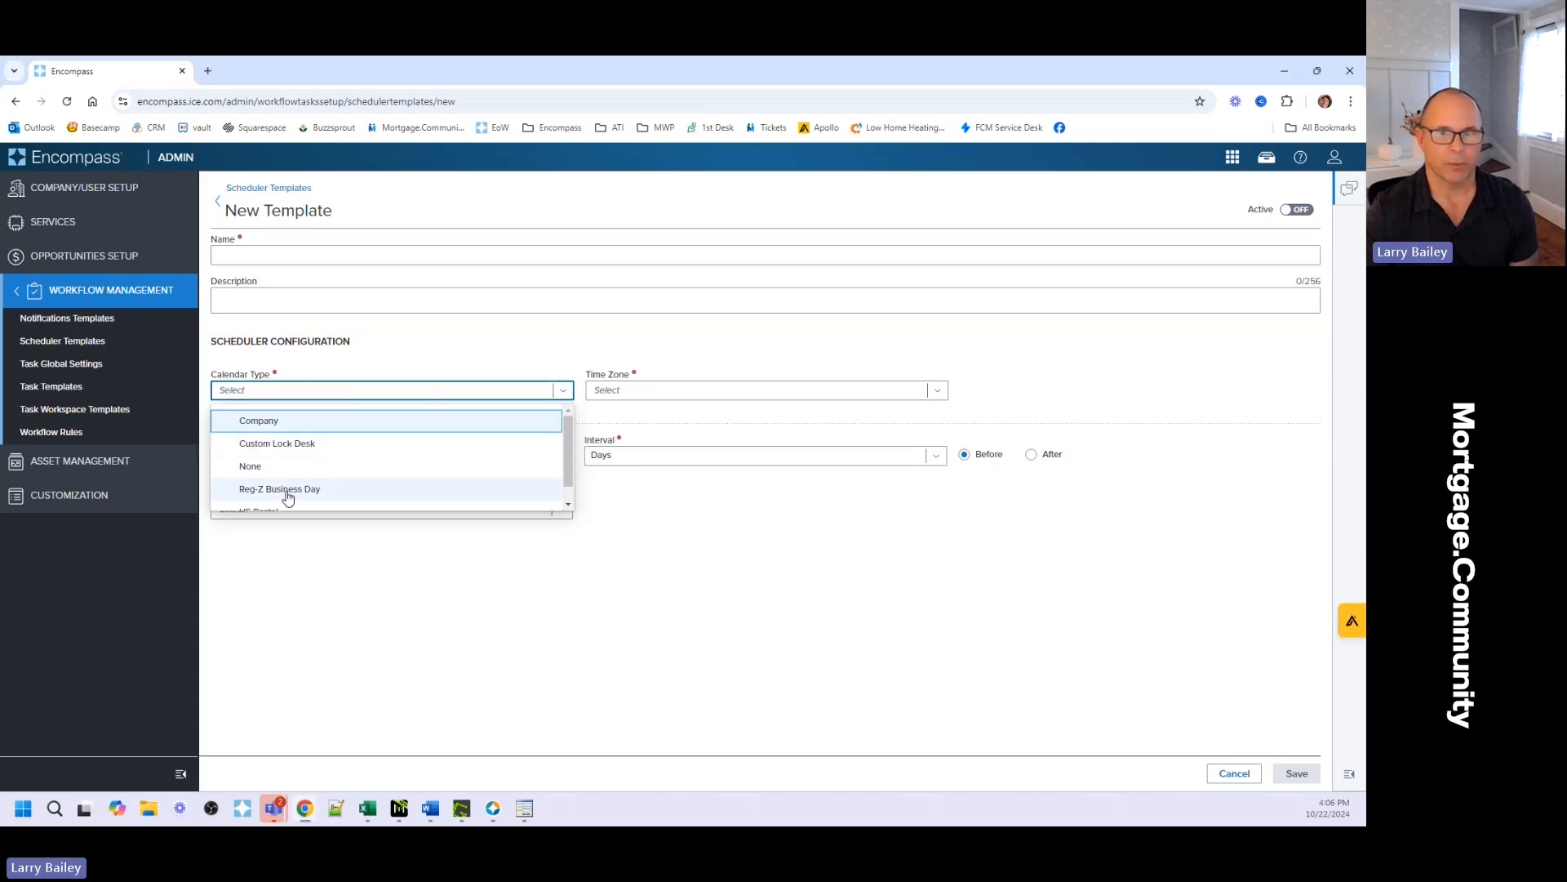
scroll(286, 488, down, 2)
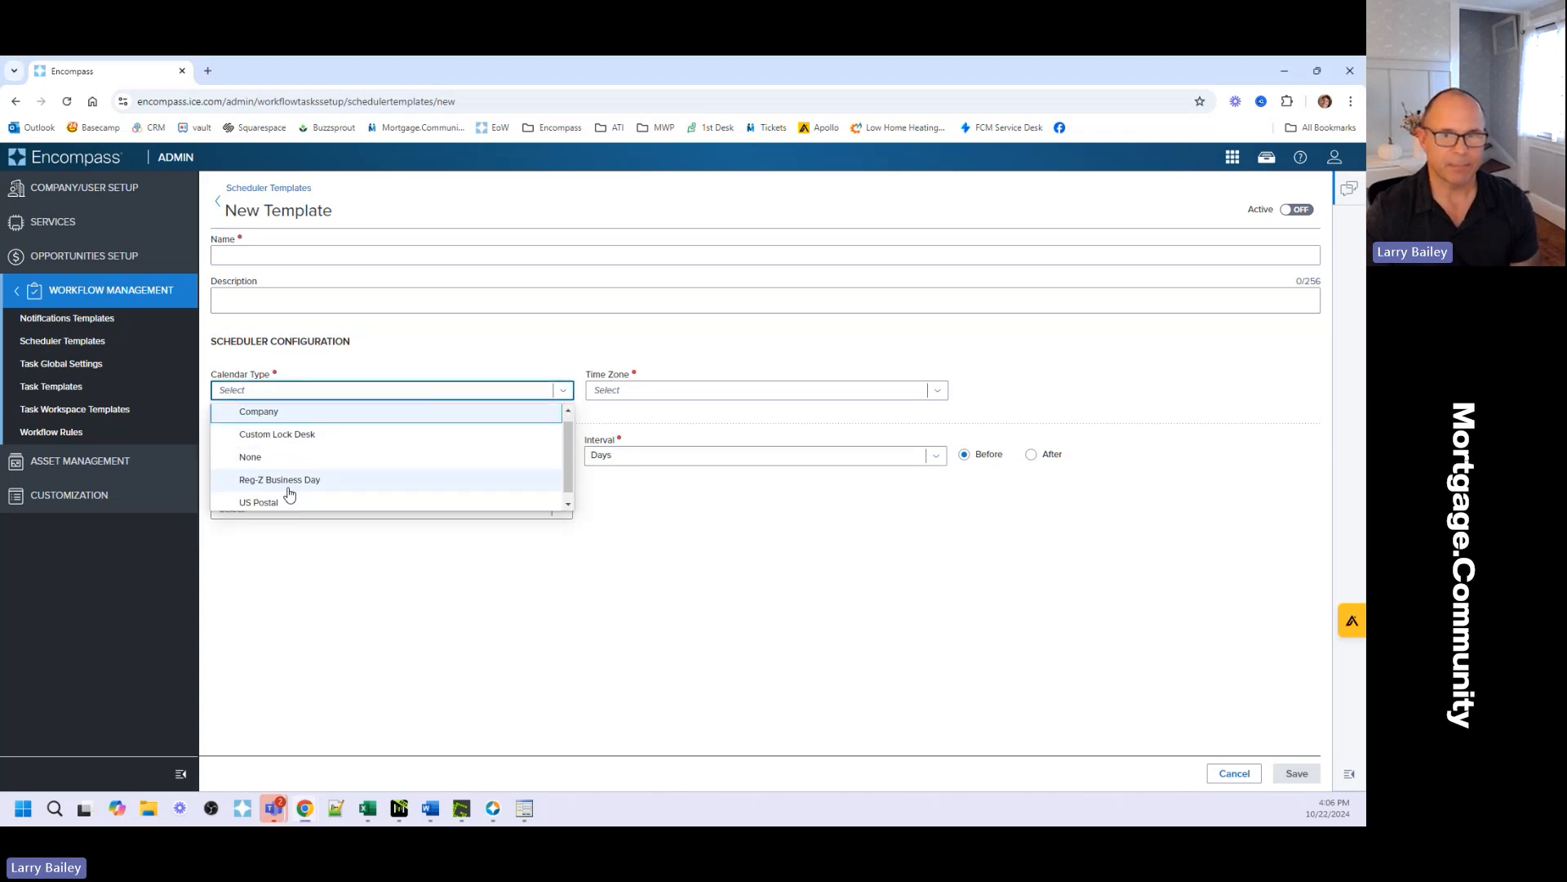
click(273, 448)
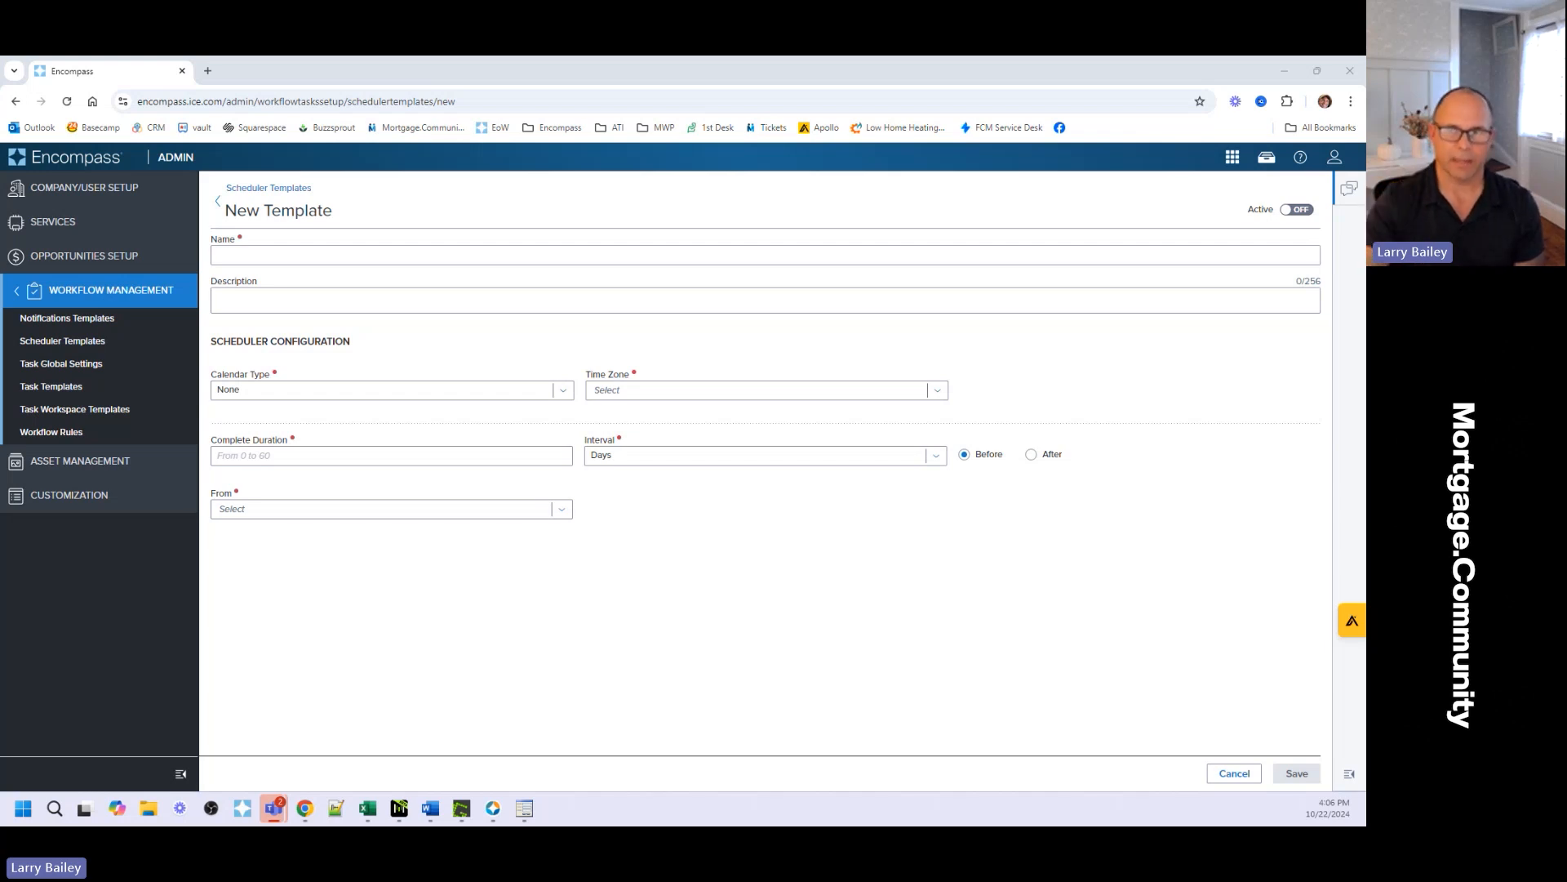
click(289, 436)
click(302, 391)
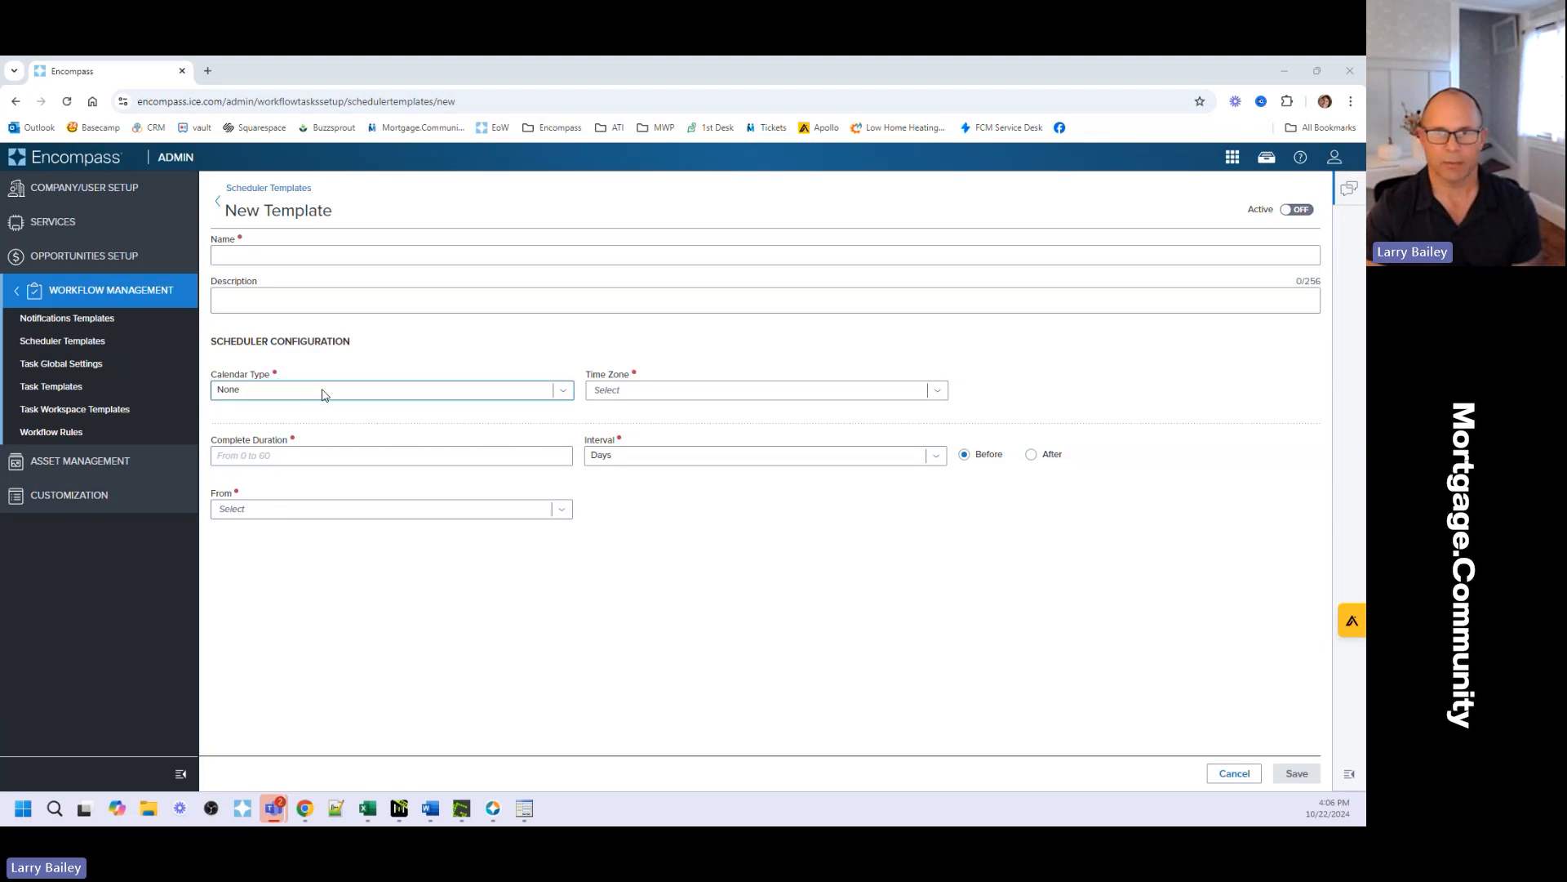
Review the choices for the time zone, complete duration and interval without changing them
click(630, 393)
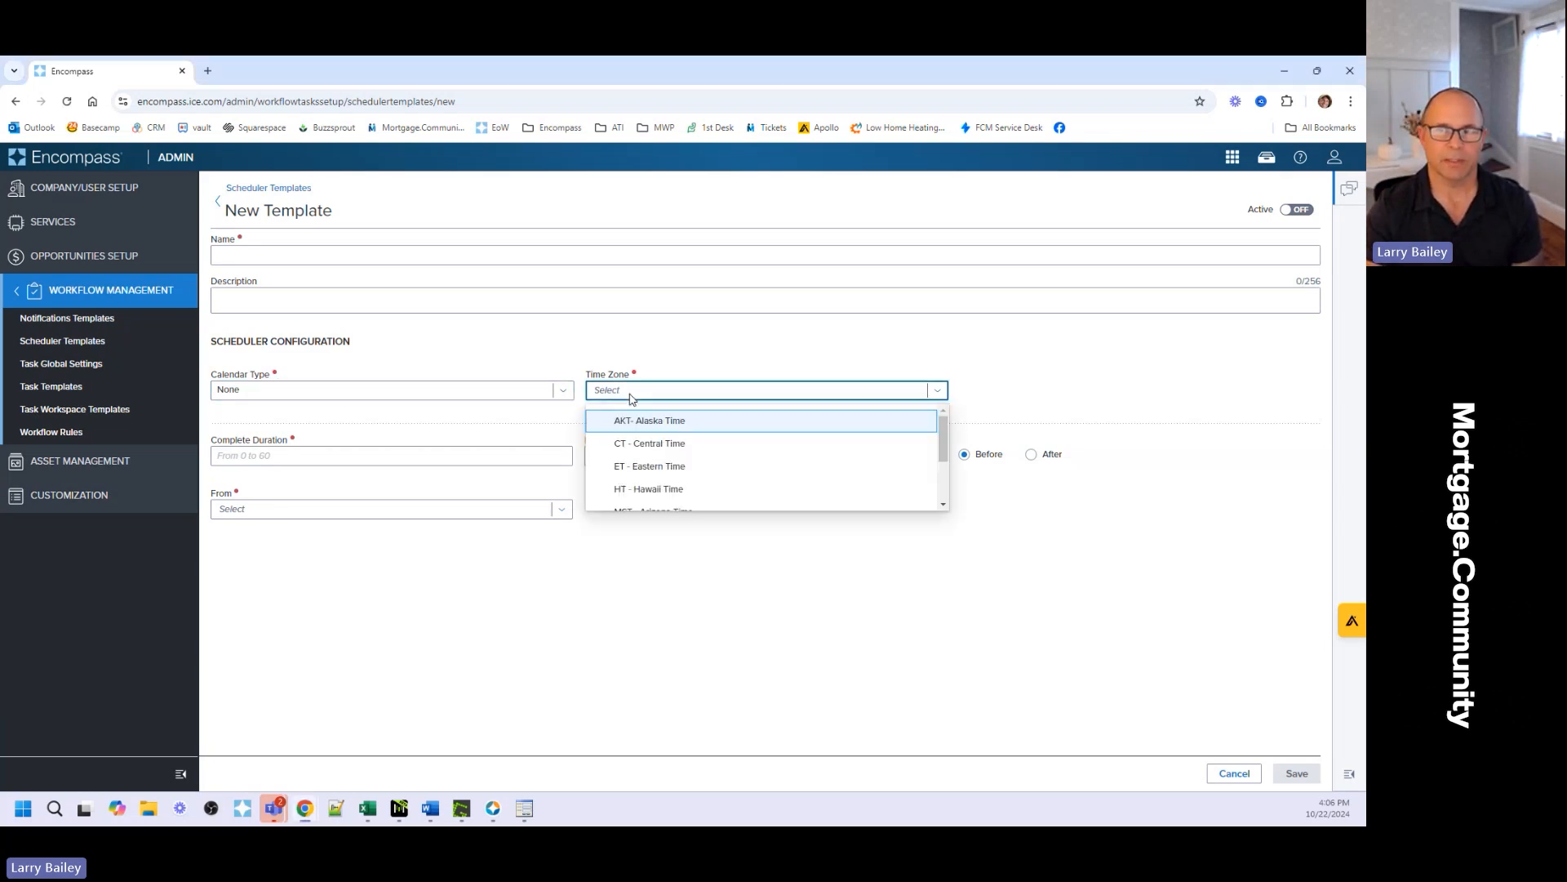
scroll(665, 431, down, 1)
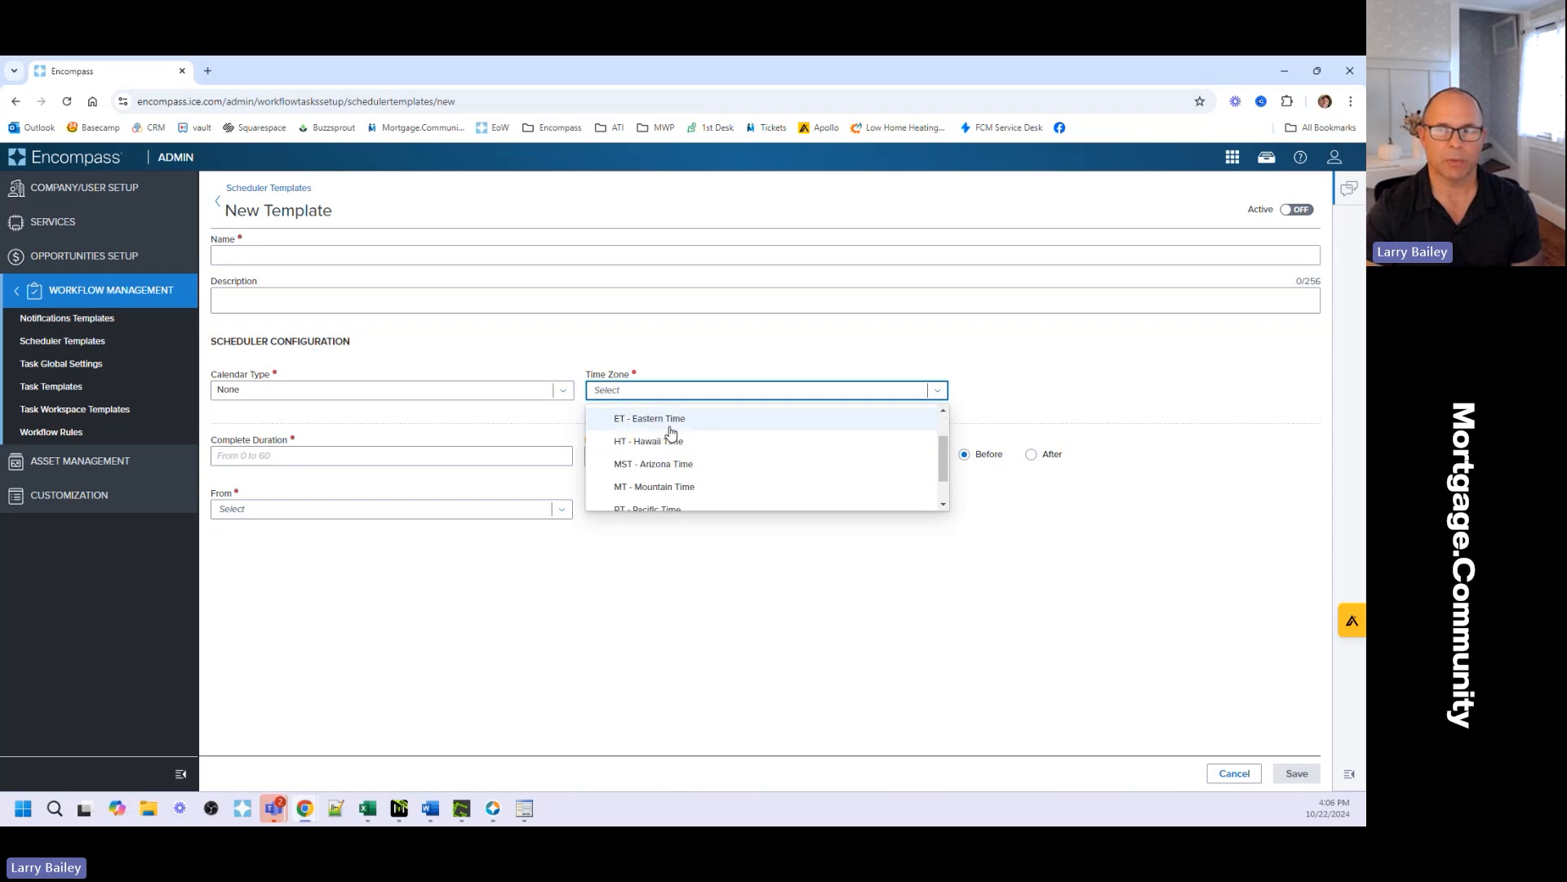
scroll(671, 431, down, 1)
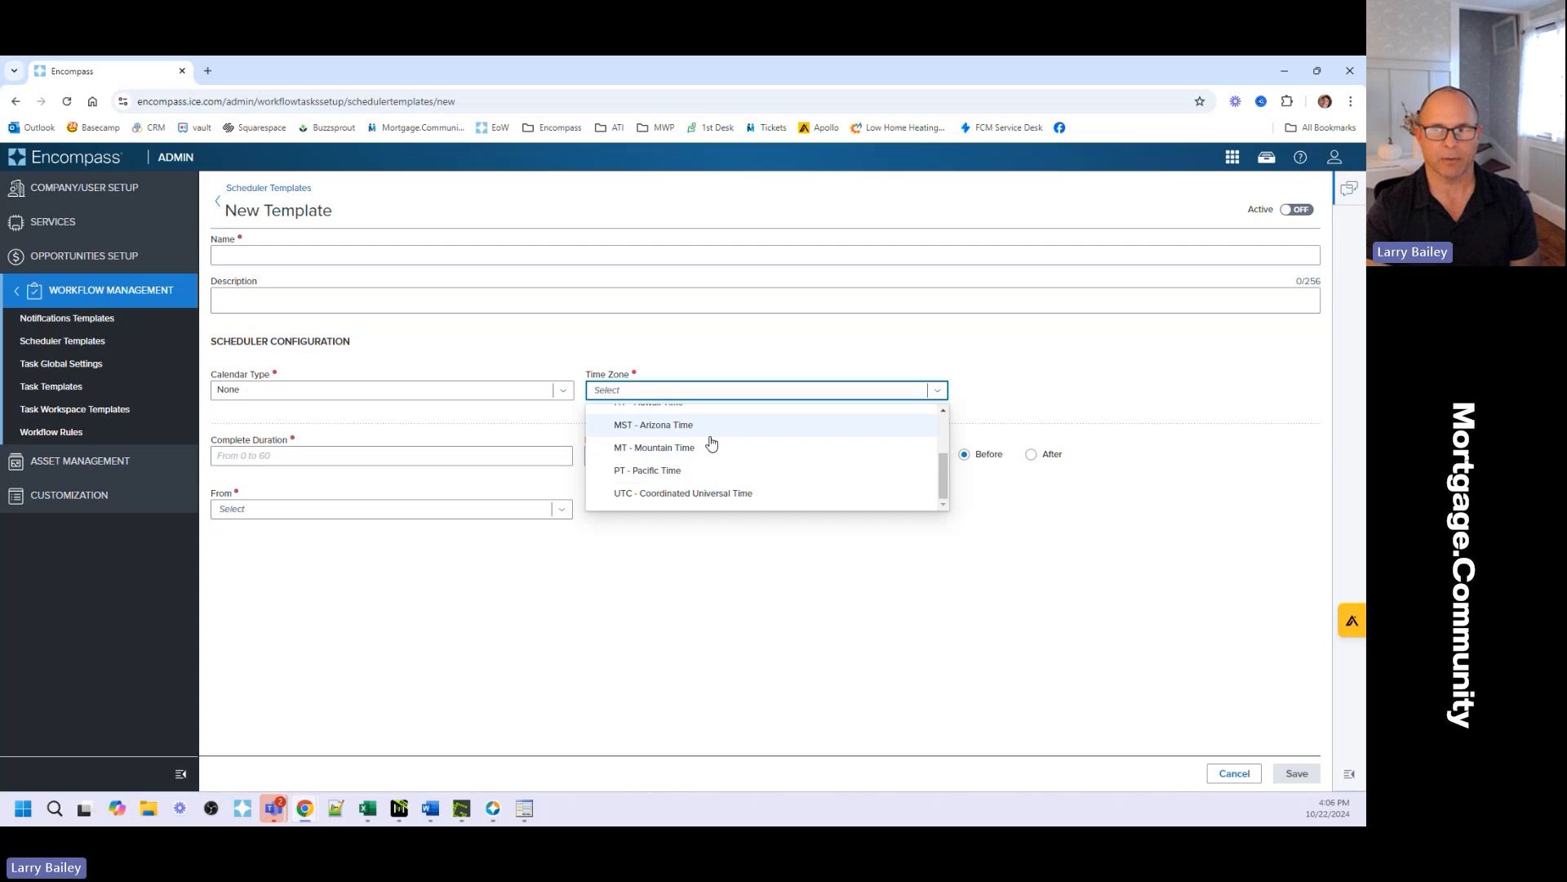
scroll(708, 448, up, 2)
scroll(708, 448, up, 3)
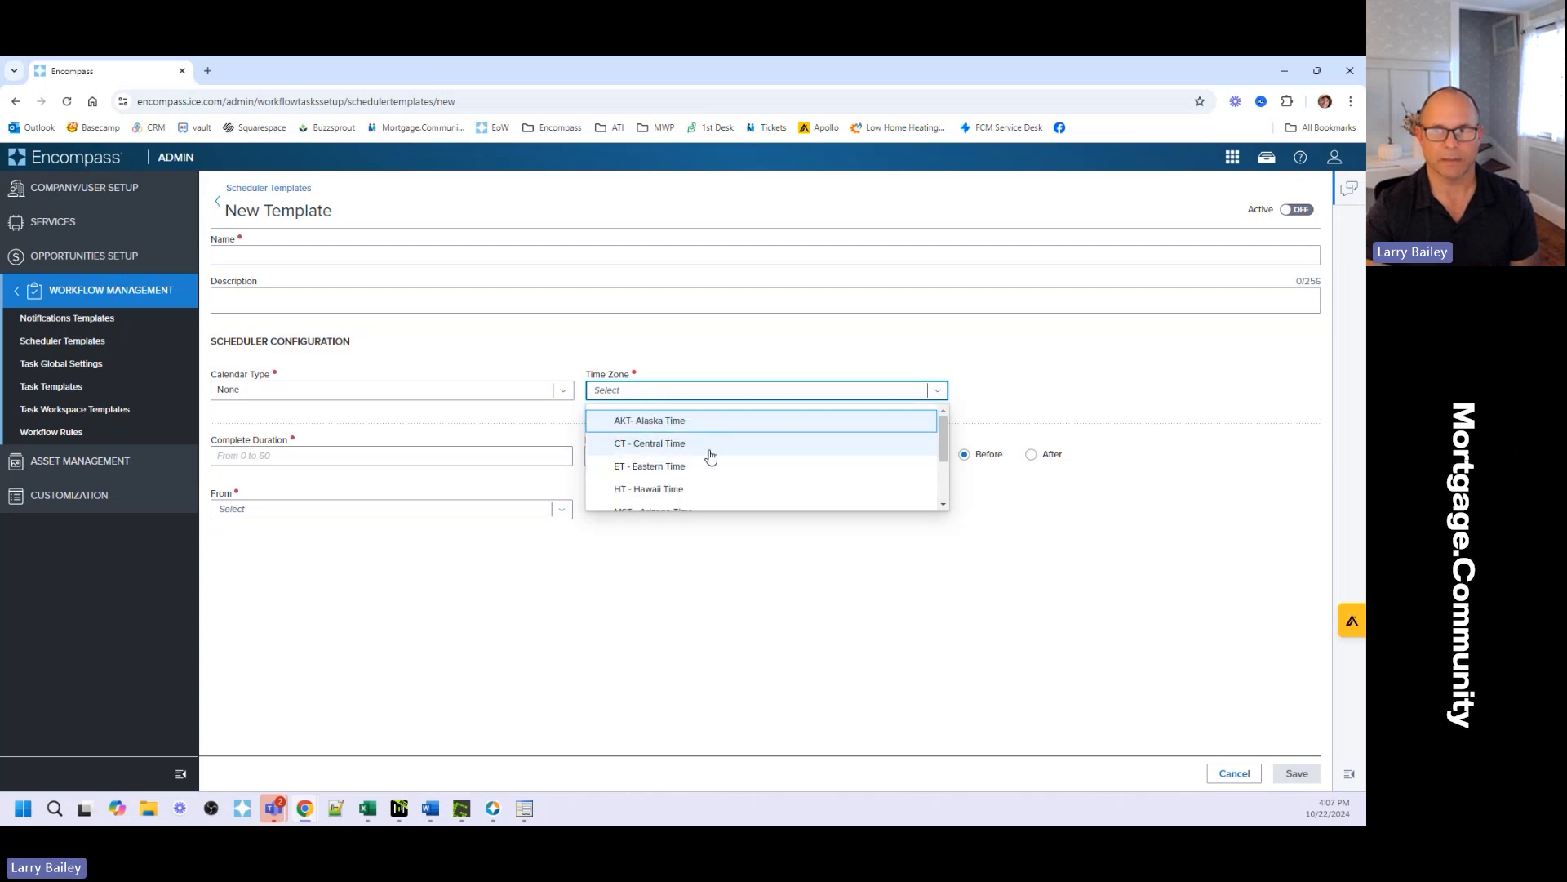
click(831, 347)
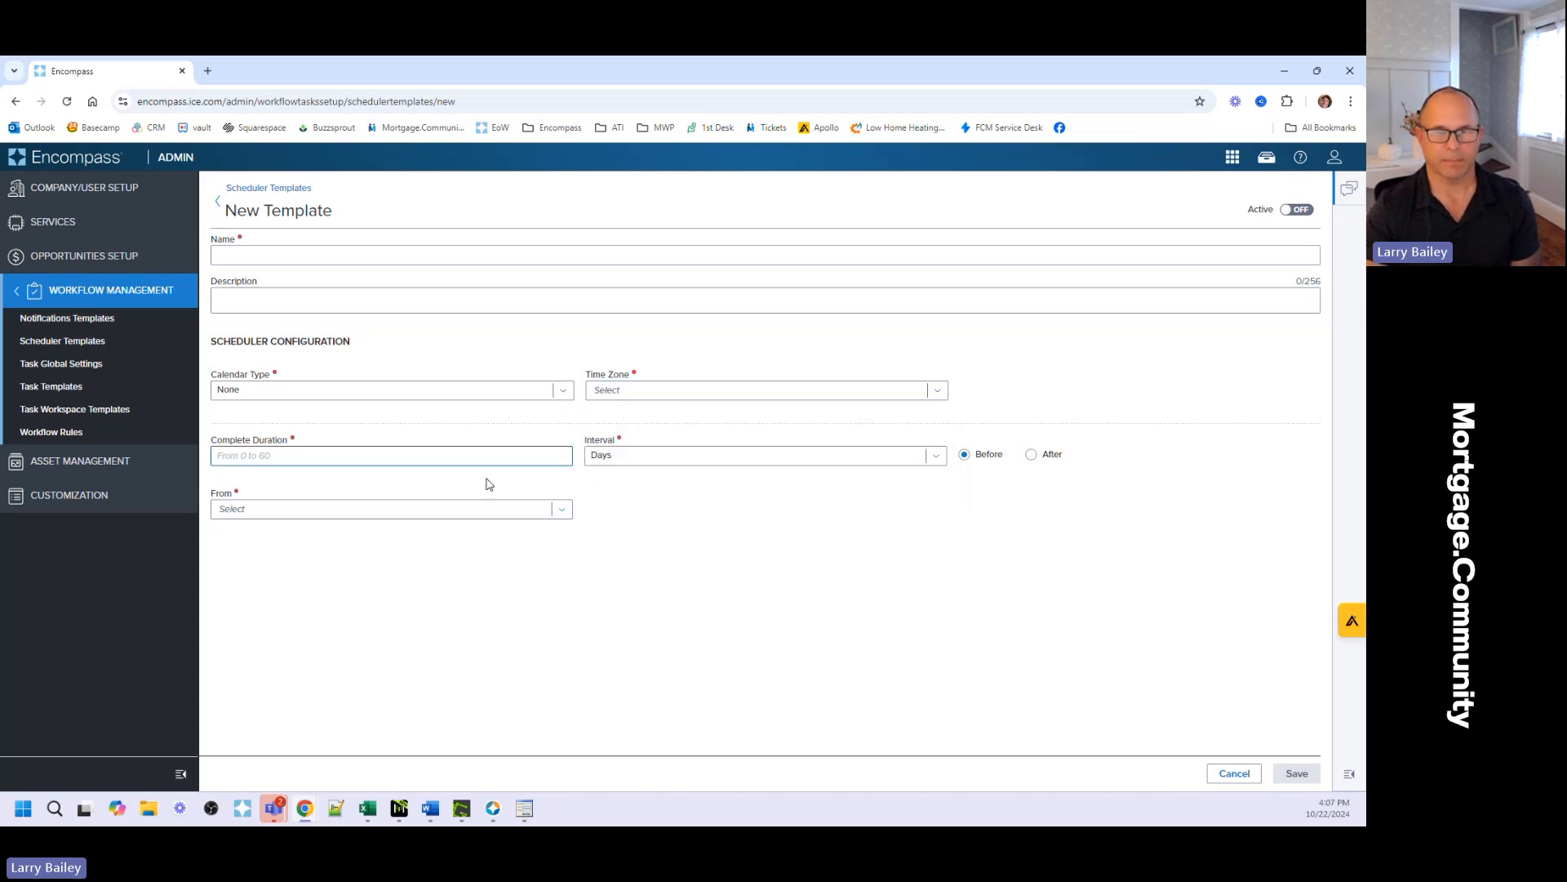
click(413, 455)
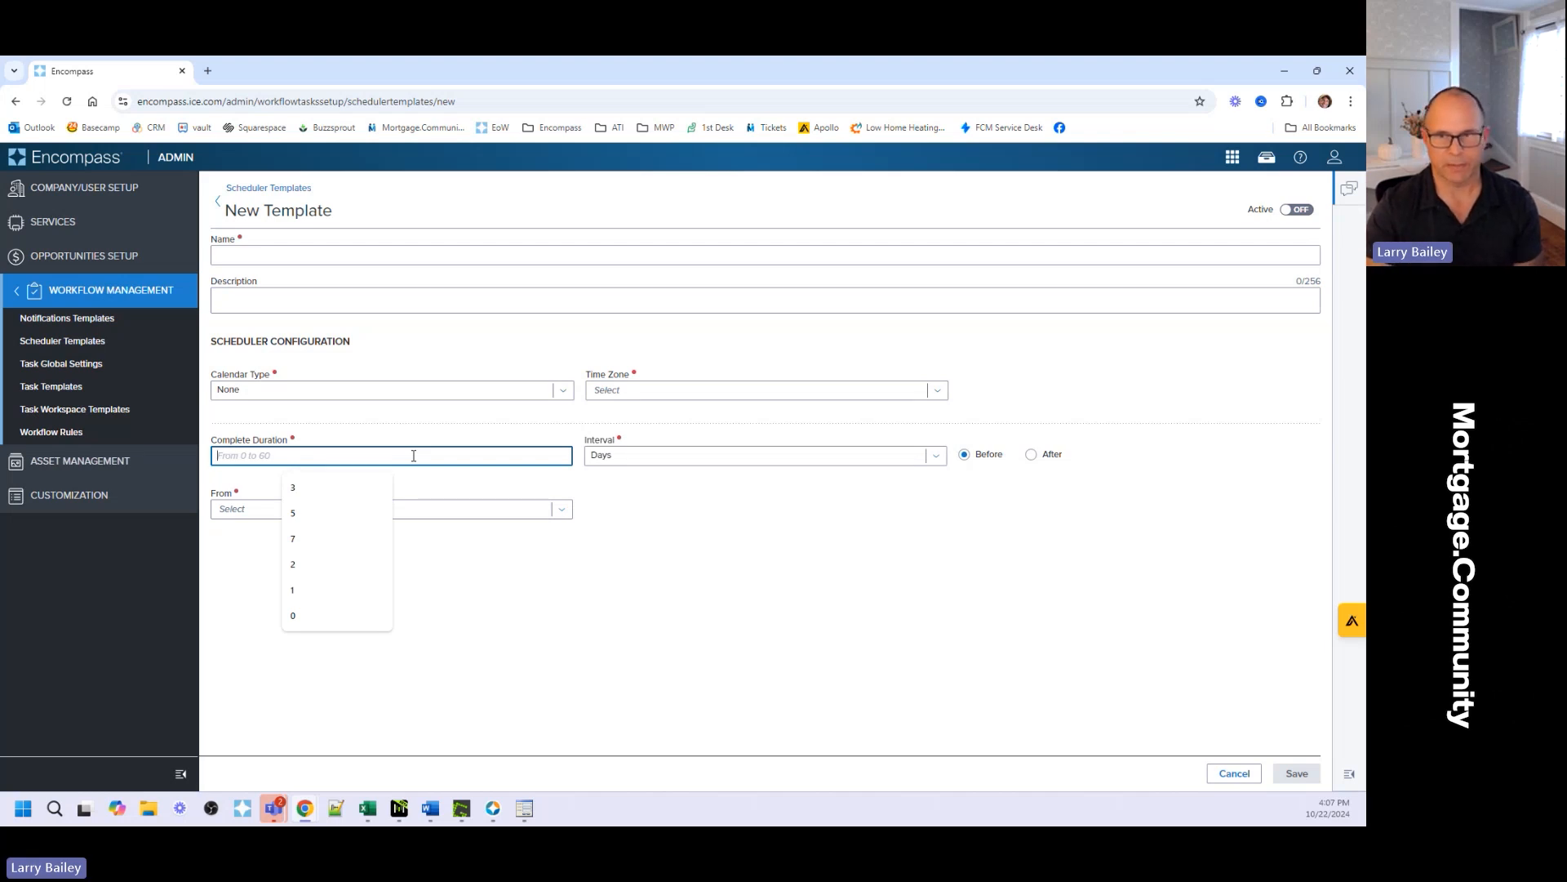
click(645, 459)
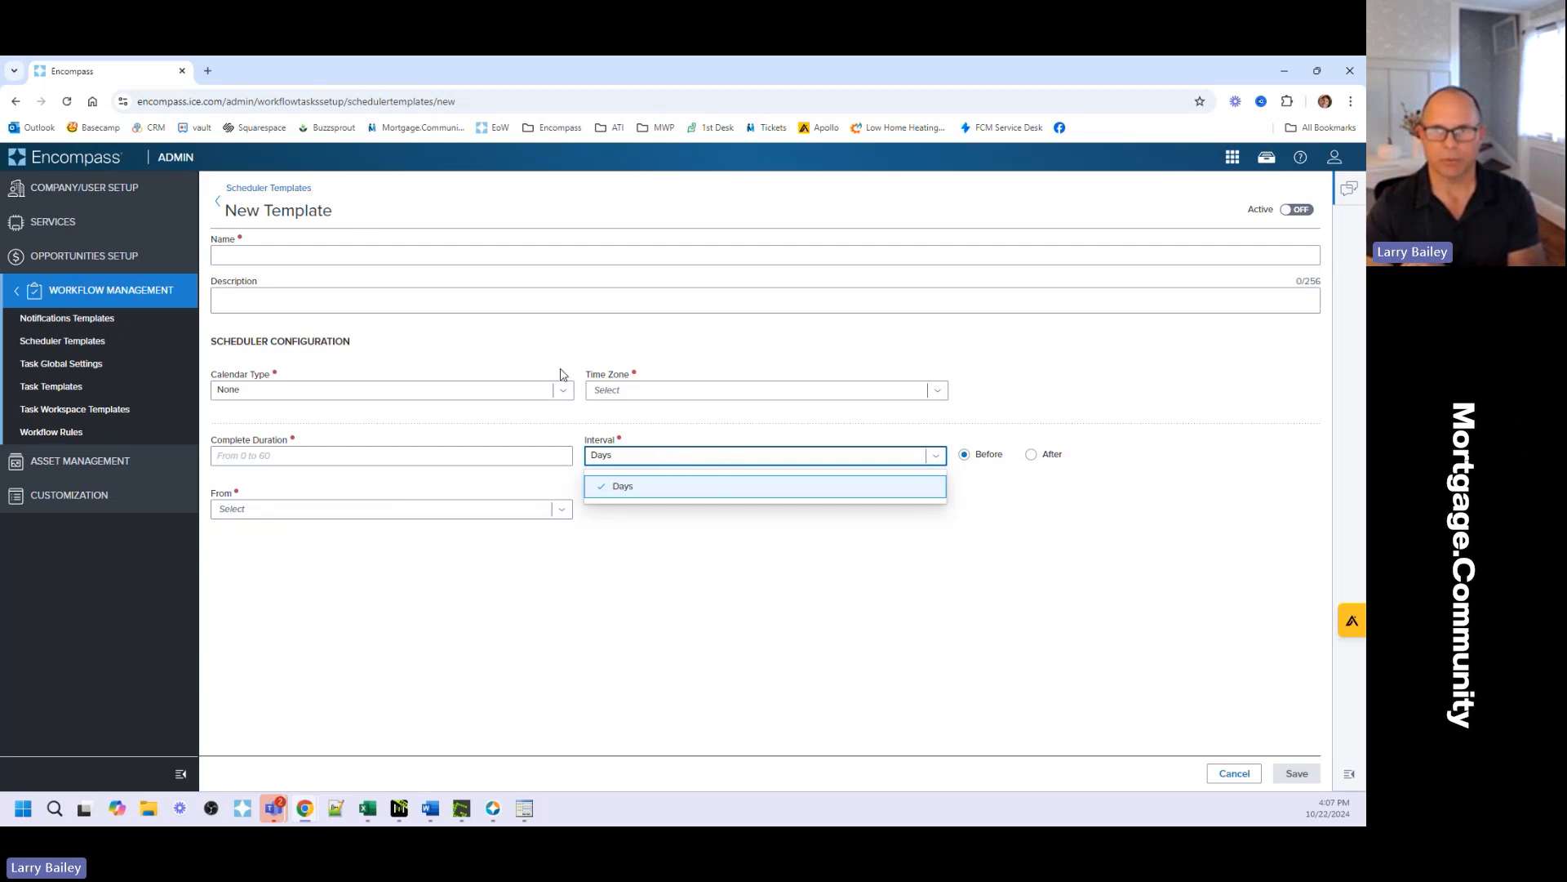
Keep the schedule timing set to Before and choose Loan Data as its From source
click(963, 456)
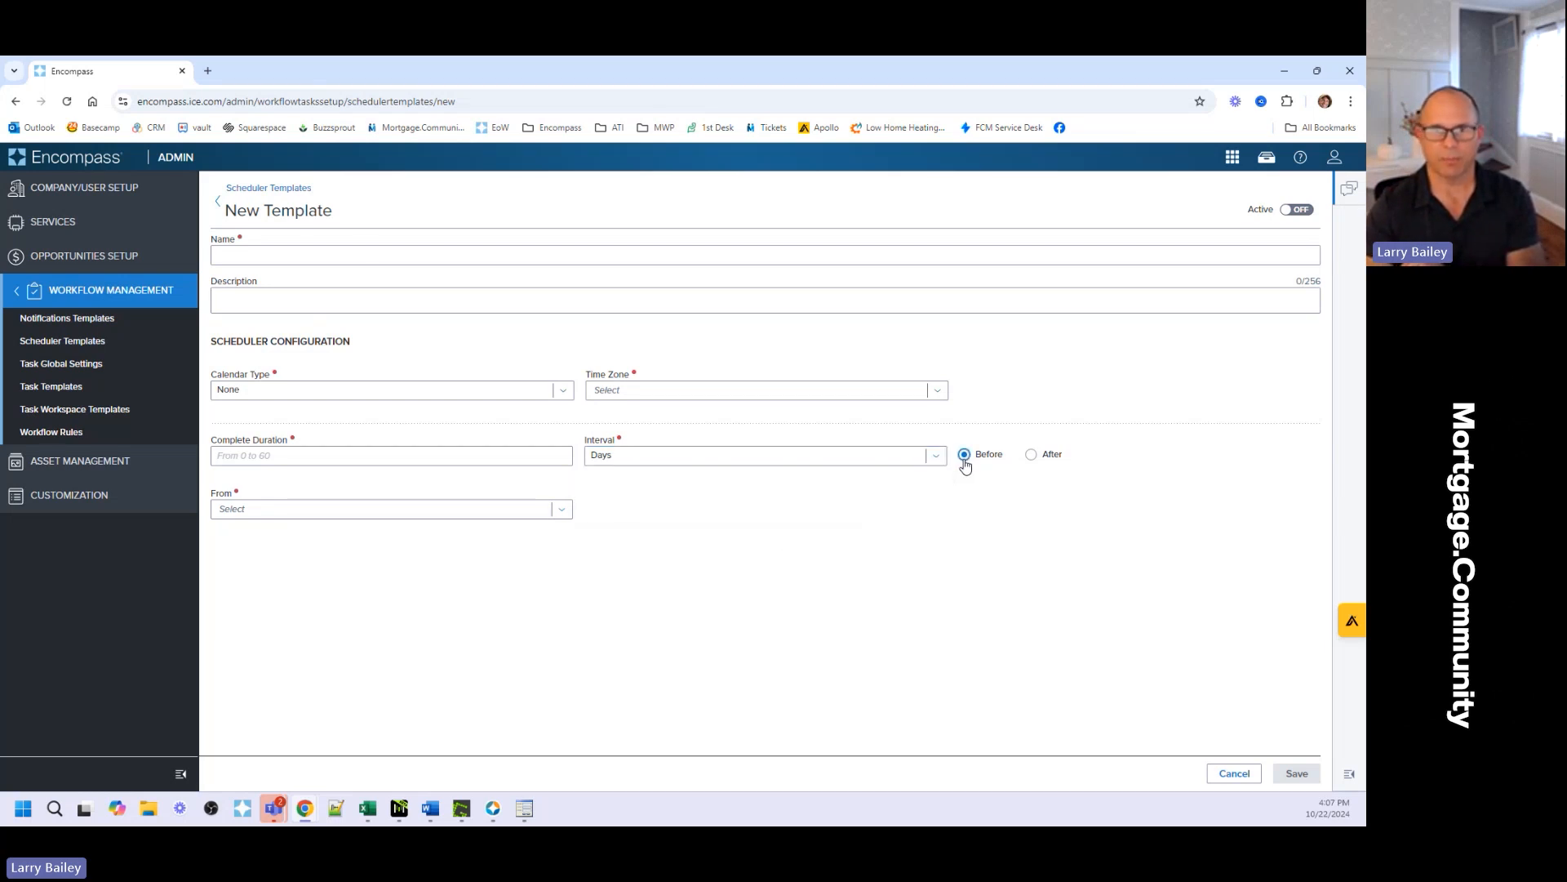
click(1034, 456)
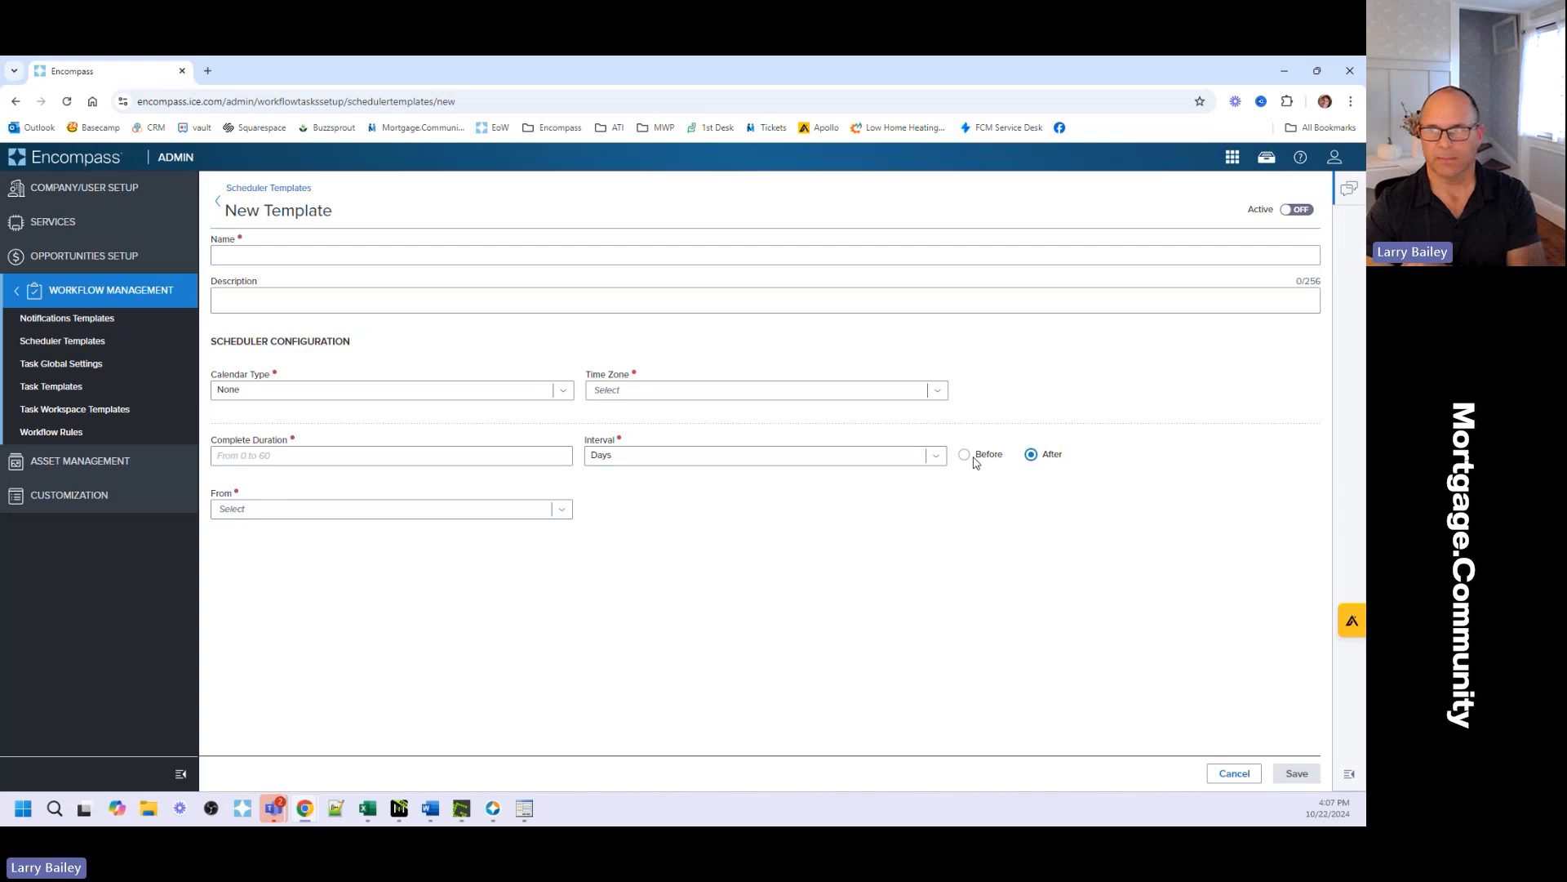
click(964, 454)
click(490, 510)
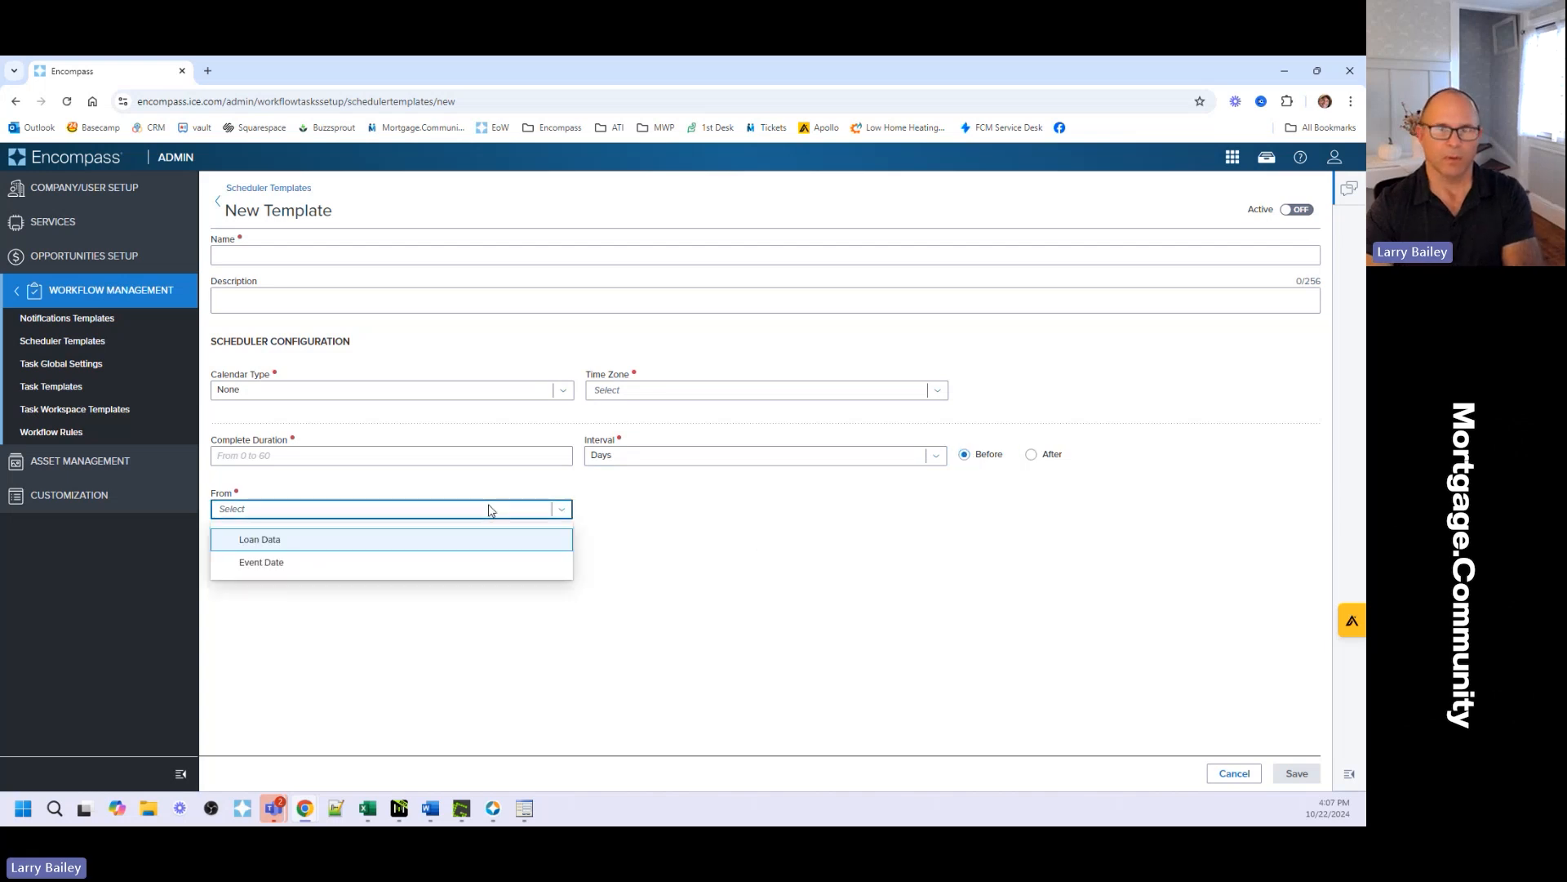
click(283, 544)
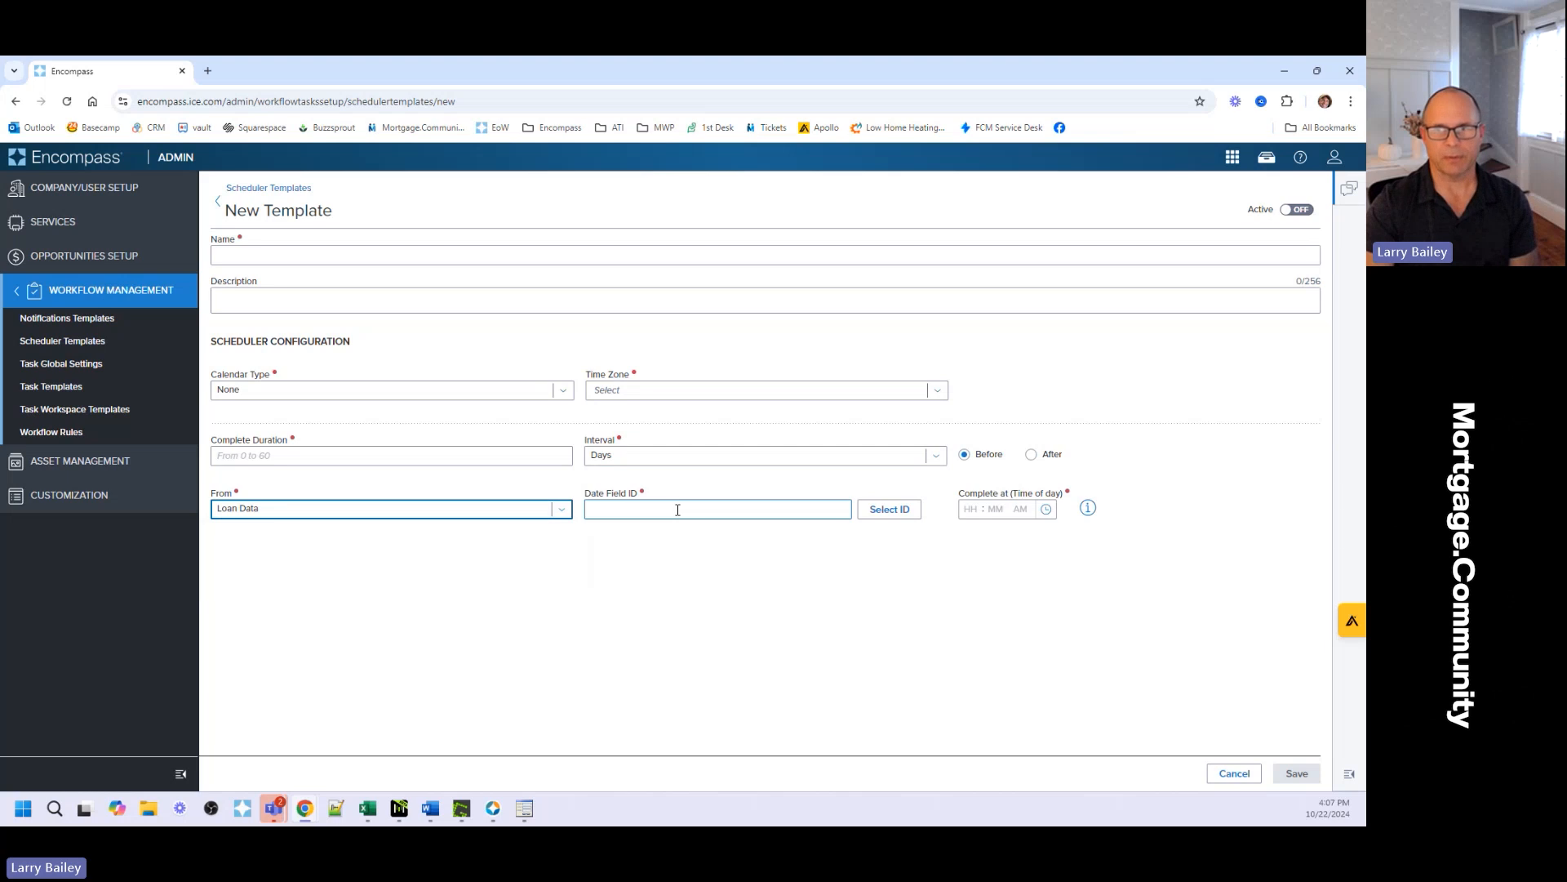
Browse the standard, custom and virtual date fields that can be used as the Date Field ID
click(877, 513)
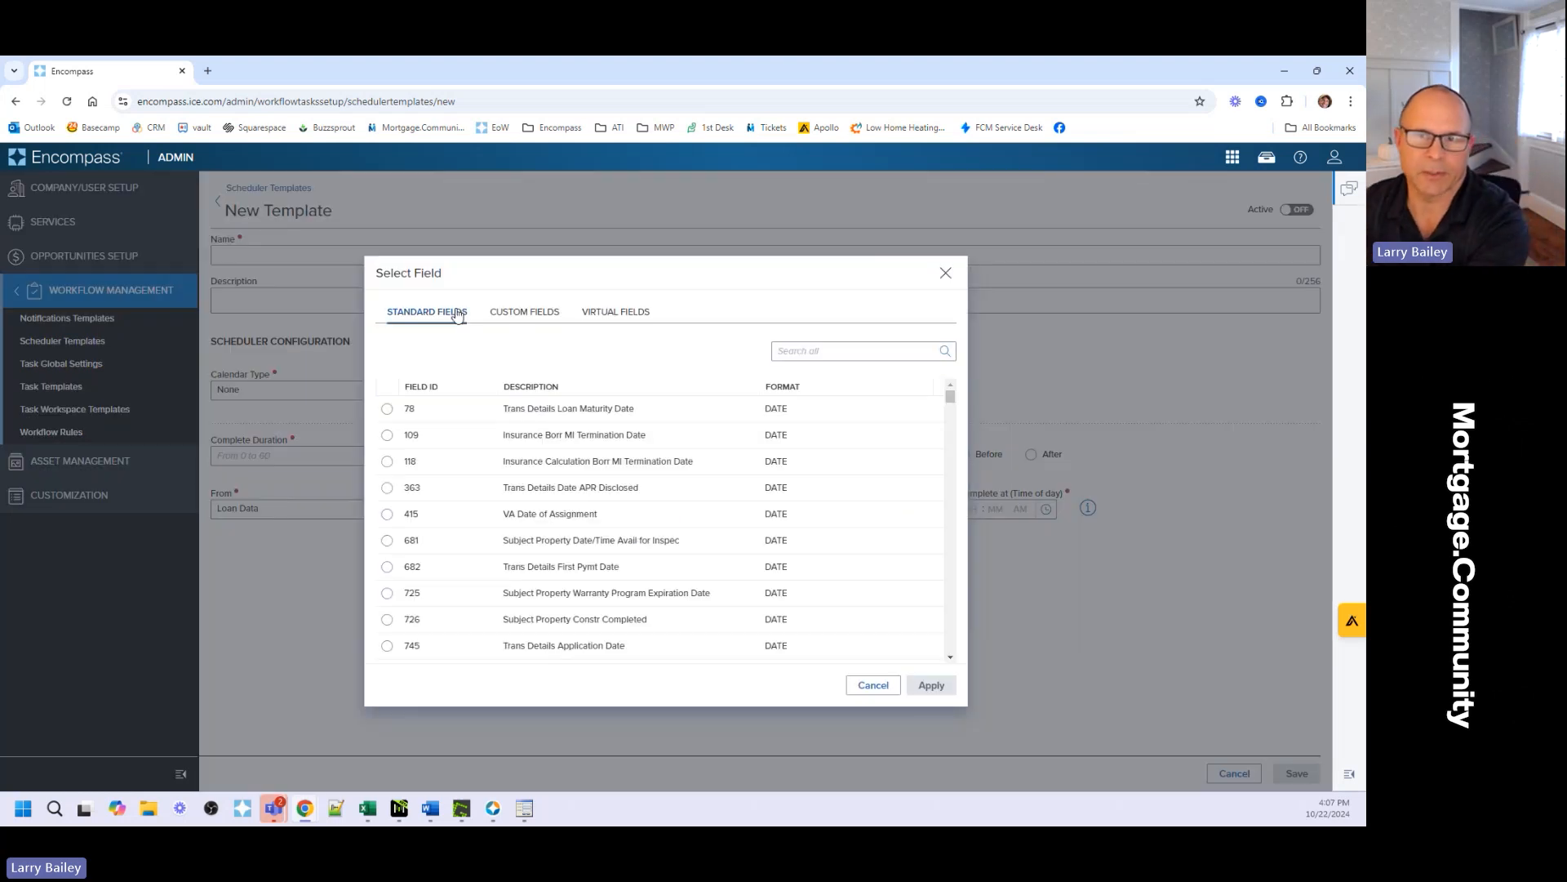
click(516, 311)
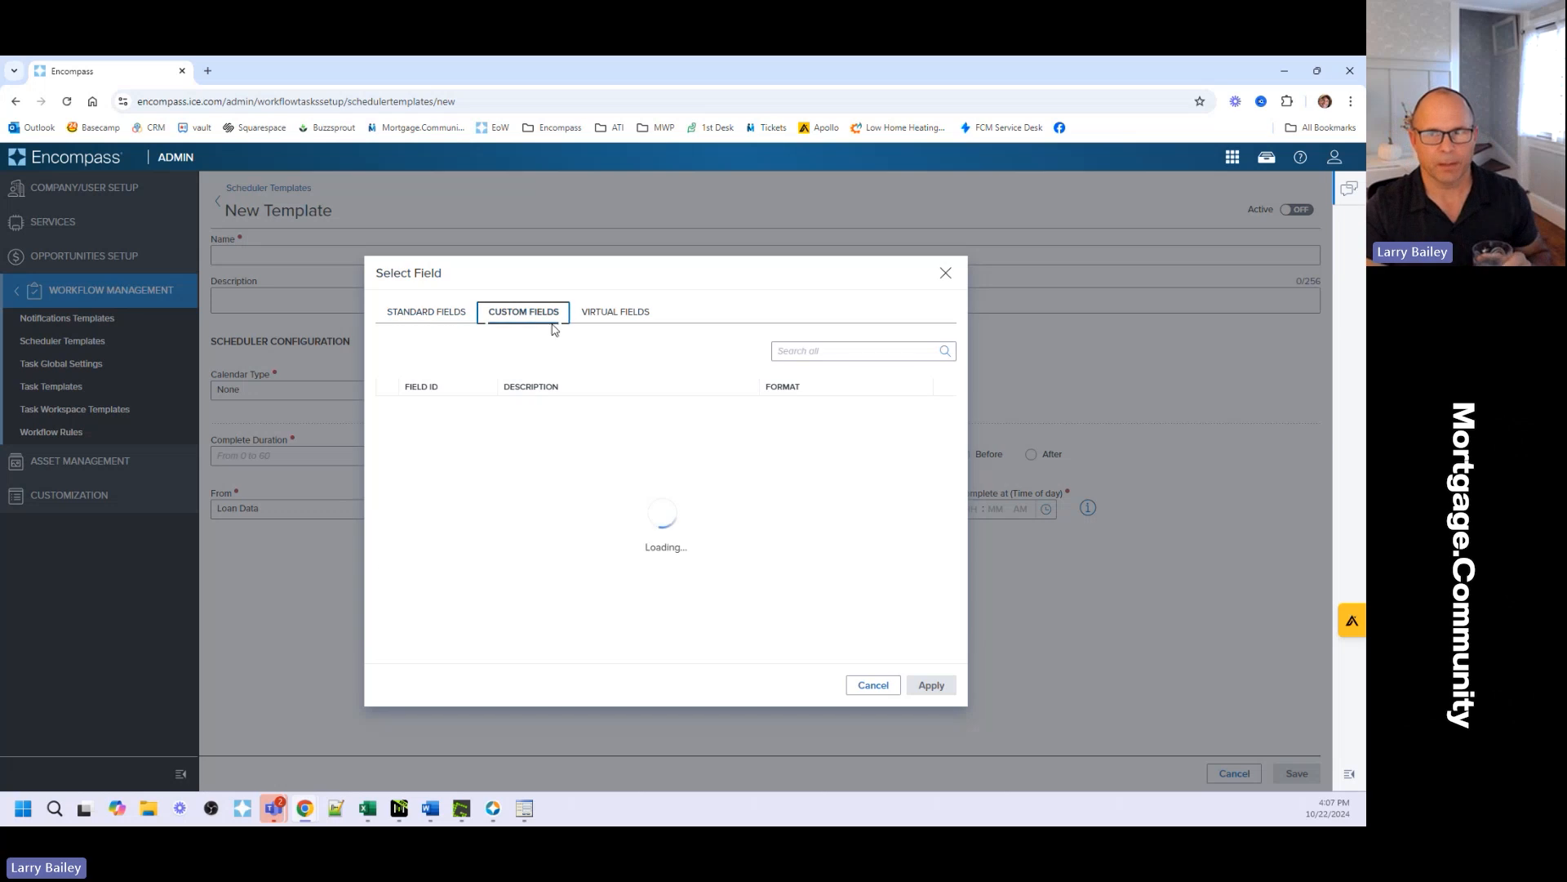
click(608, 312)
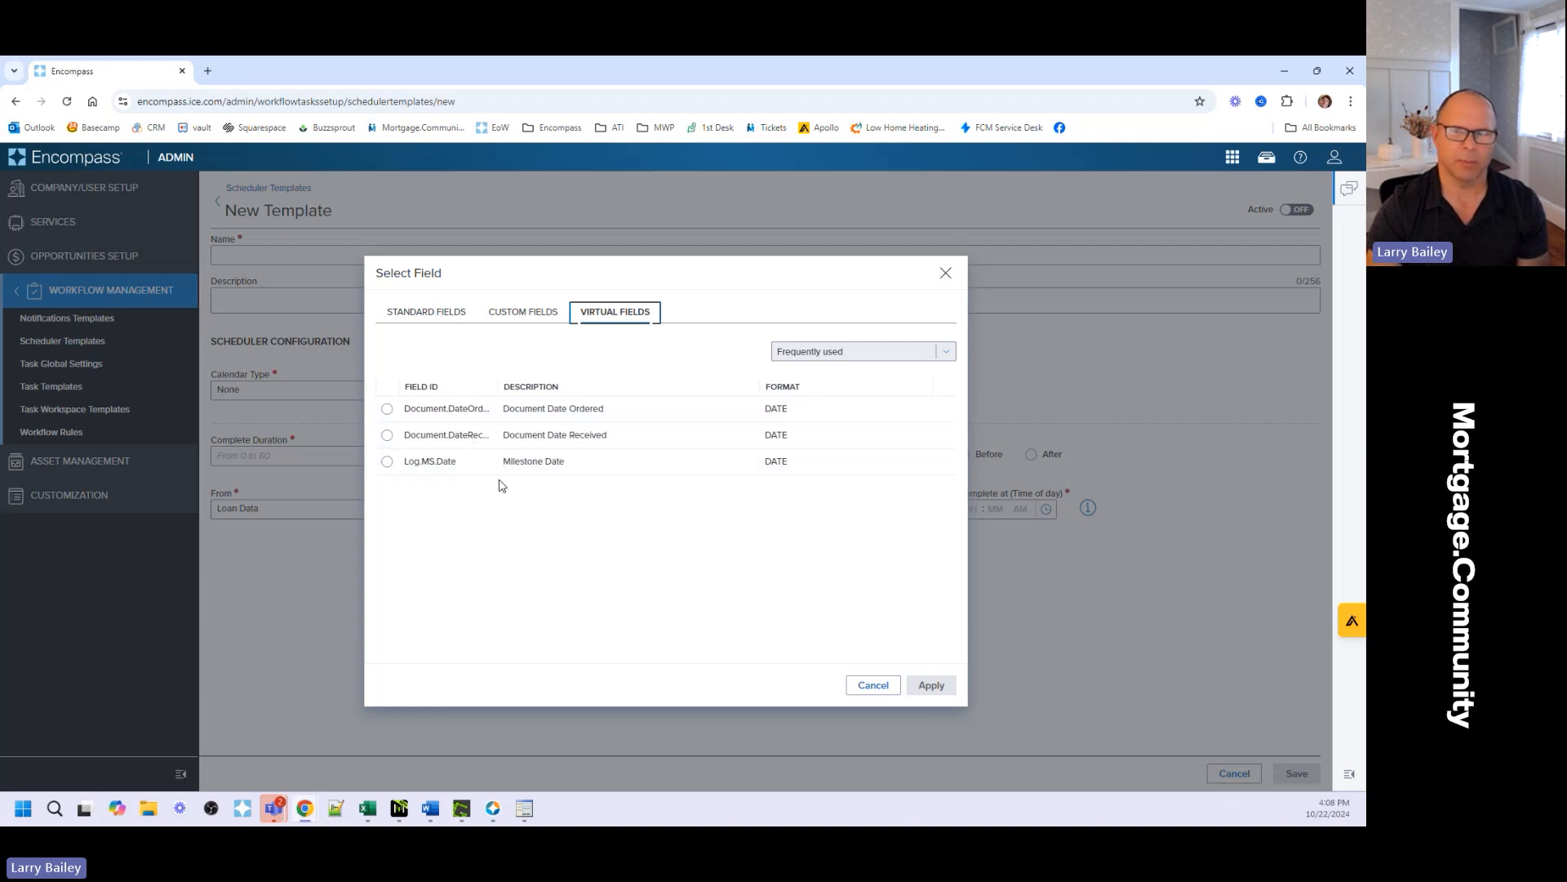
click(462, 317)
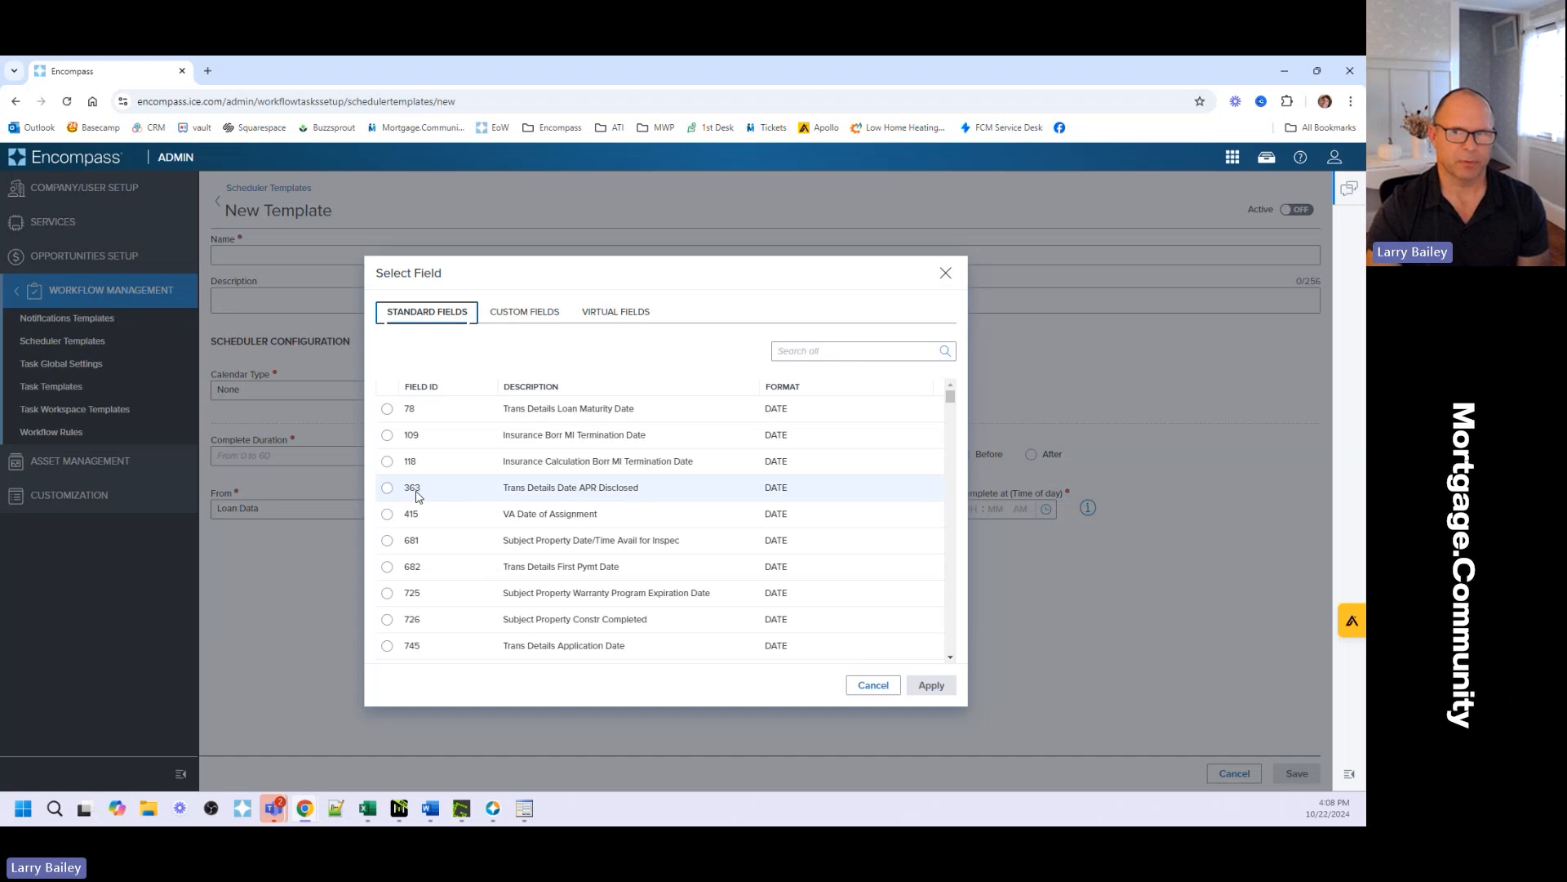
click(604, 317)
click(537, 317)
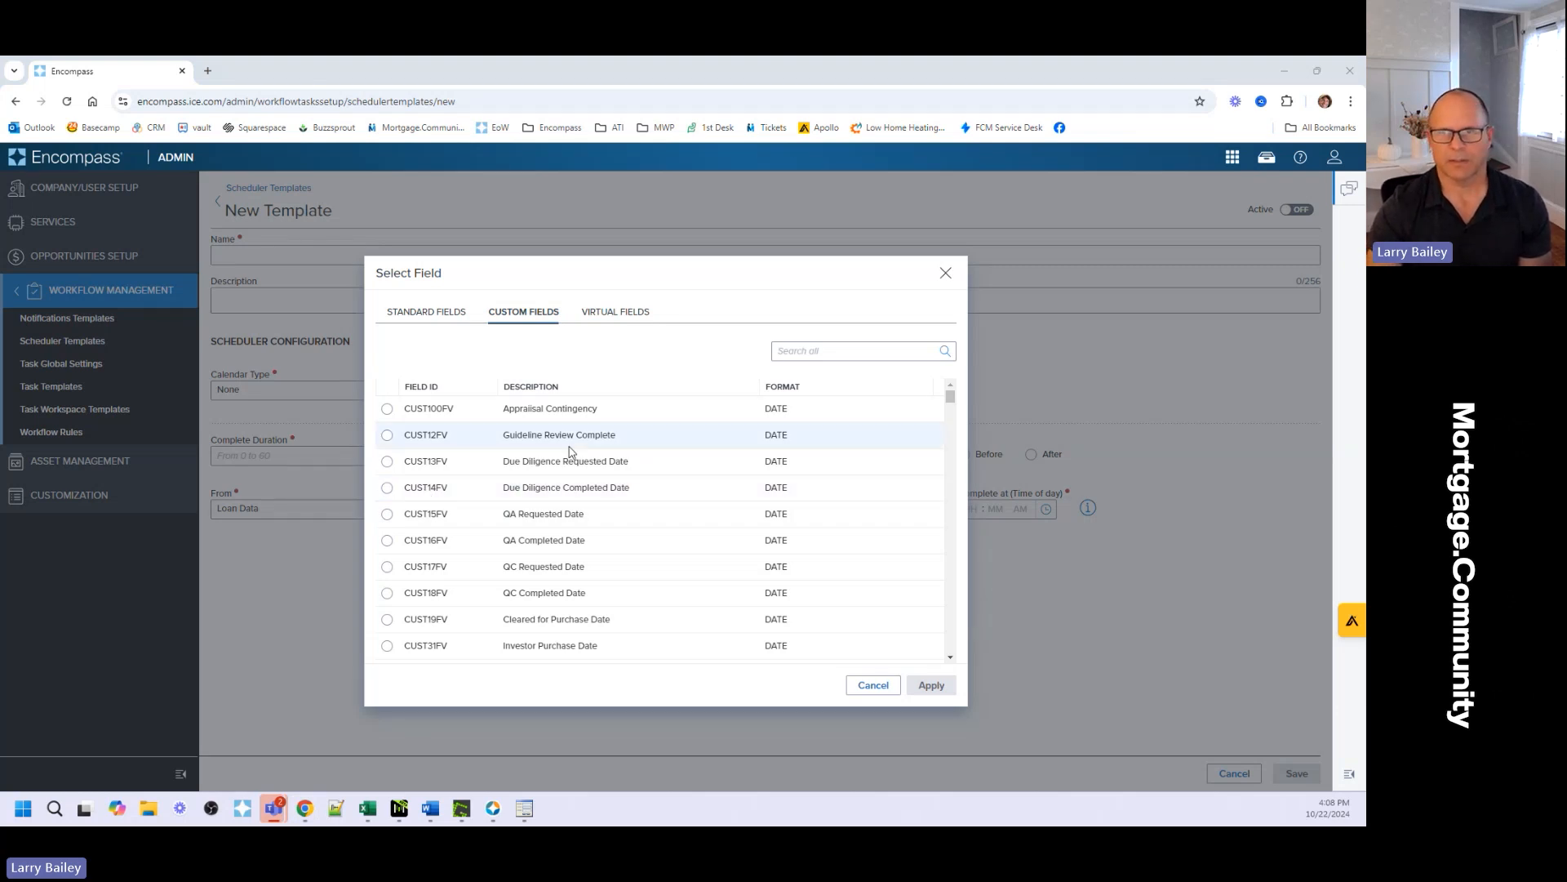
click(597, 317)
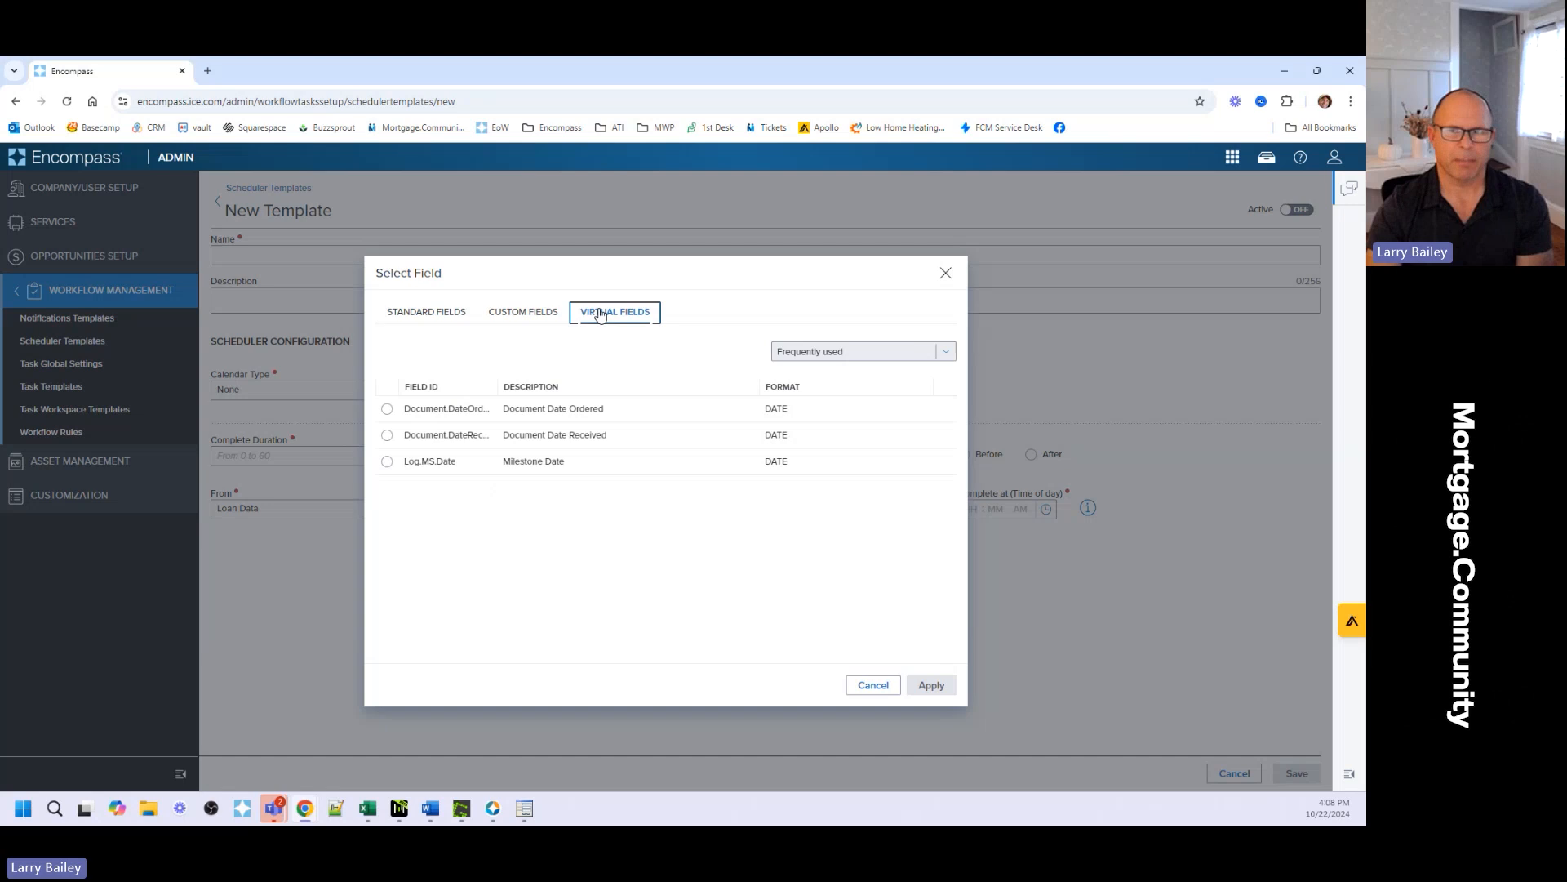
Examine the milestone values offered for the Milestone Date virtual field, and leave the field selection without applying one
click(387, 409)
click(404, 441)
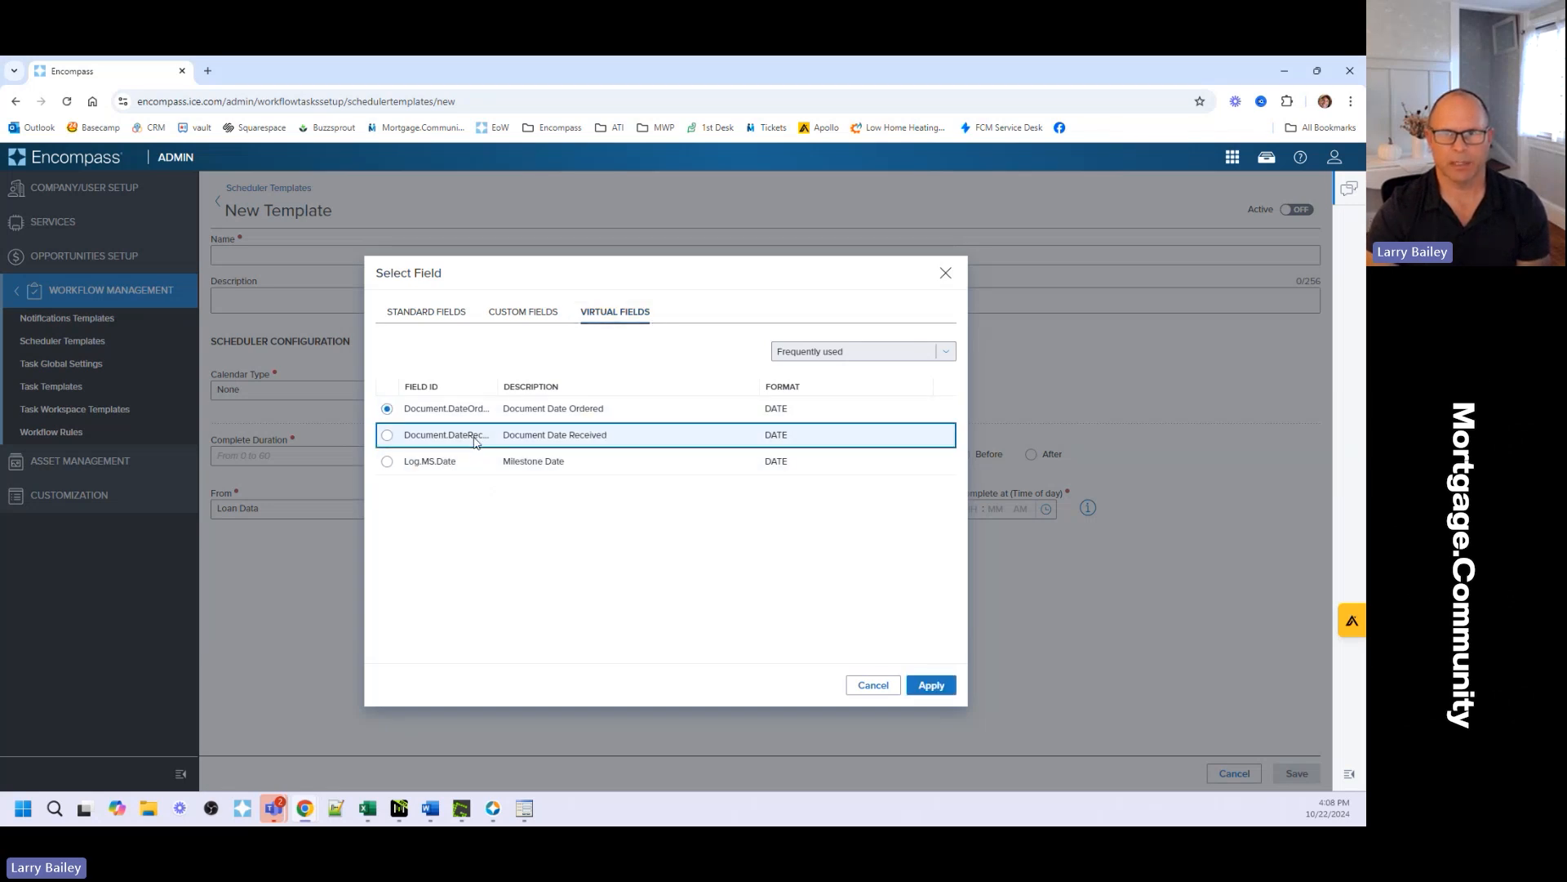
click(401, 462)
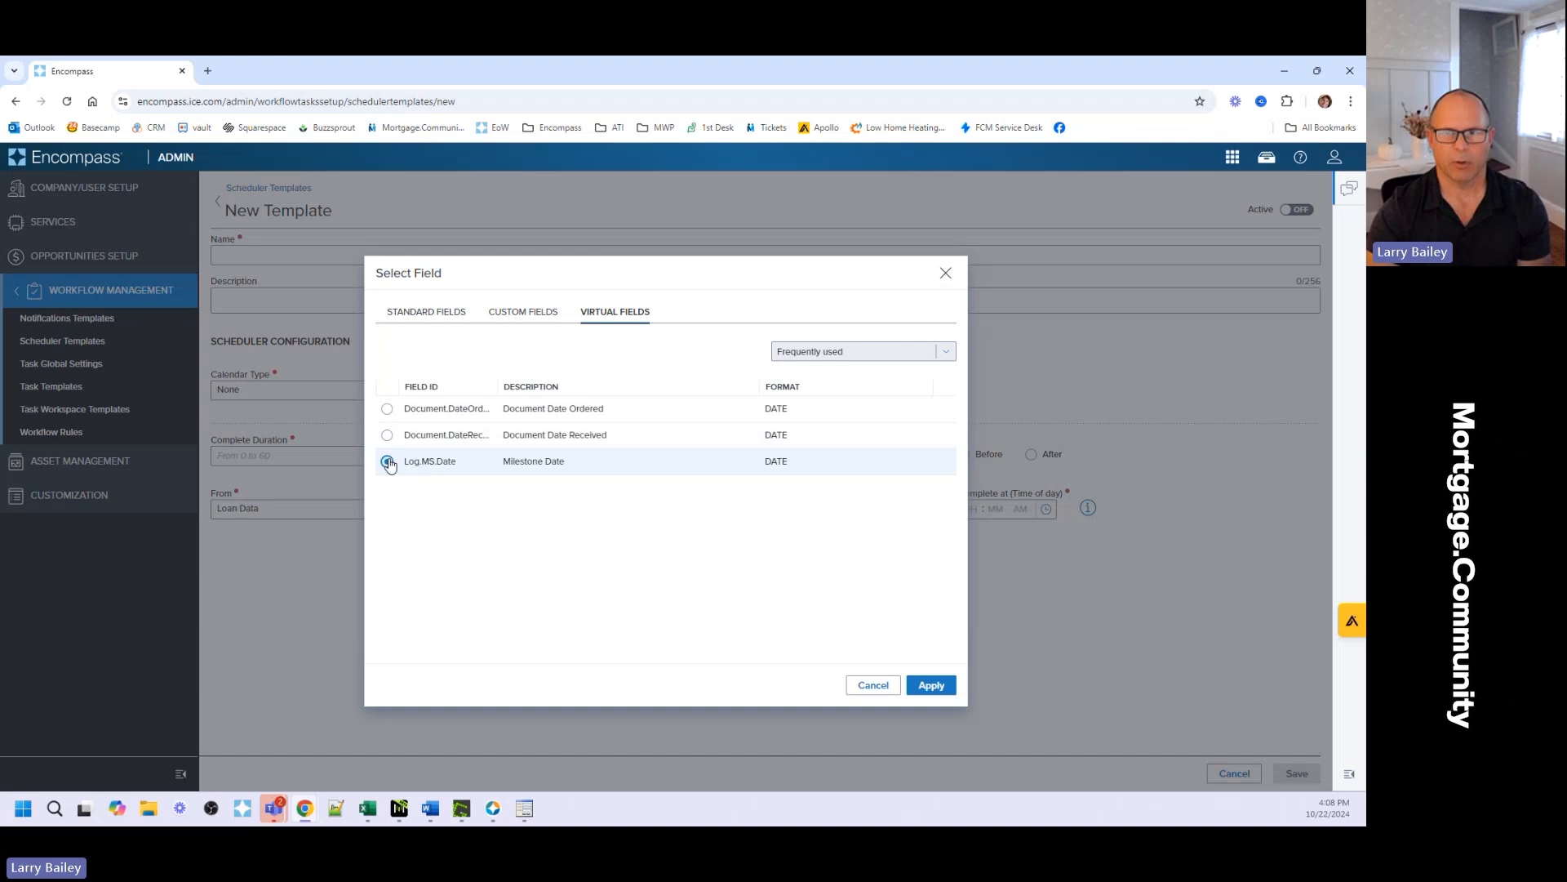
click(931, 685)
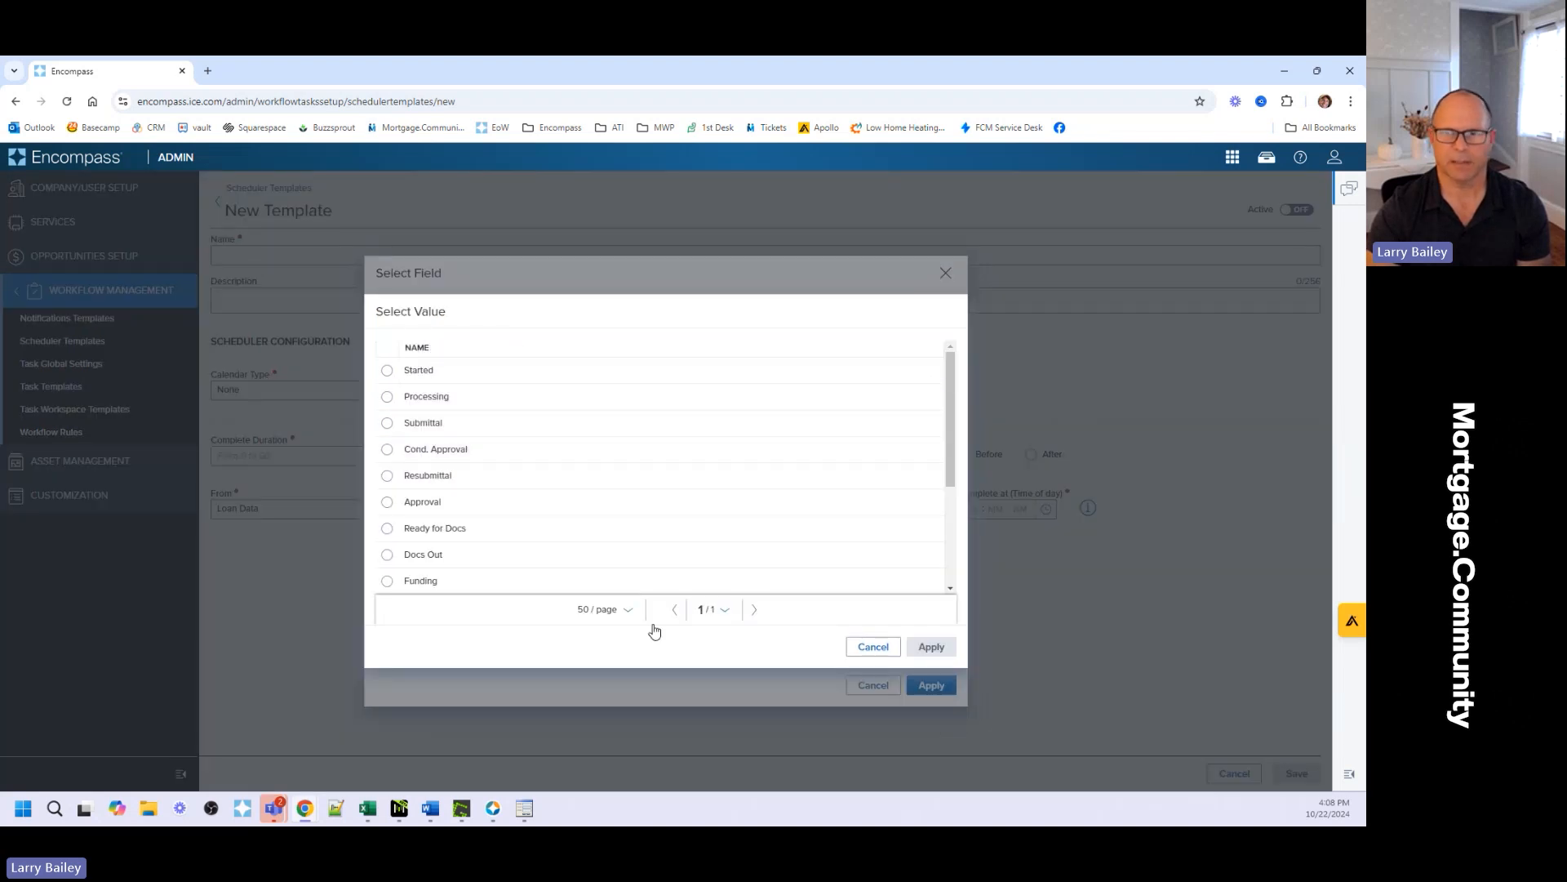
click(872, 647)
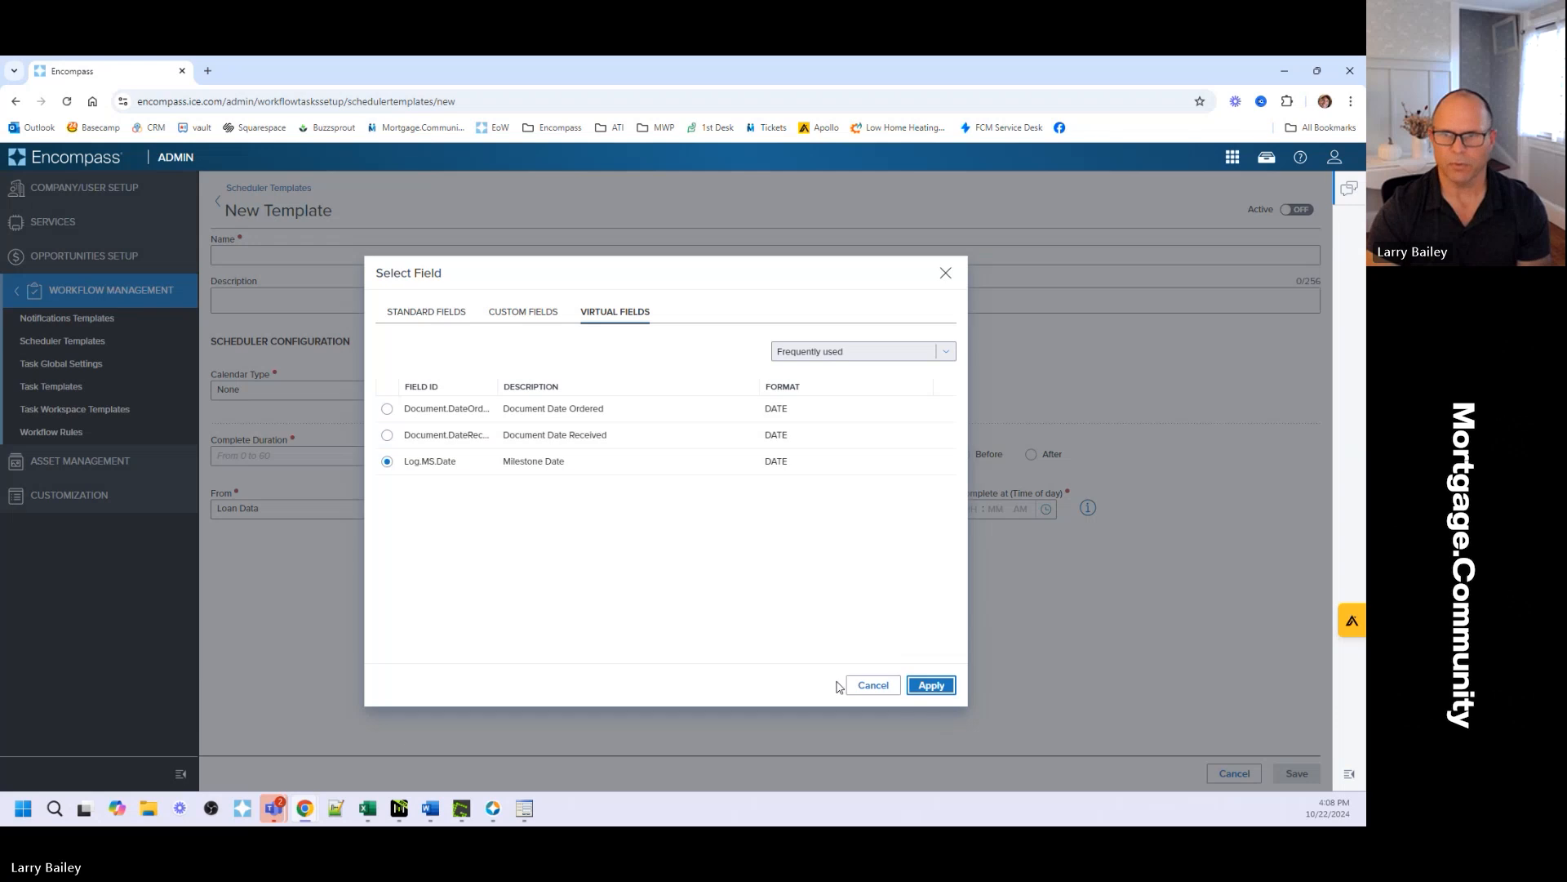
click(872, 685)
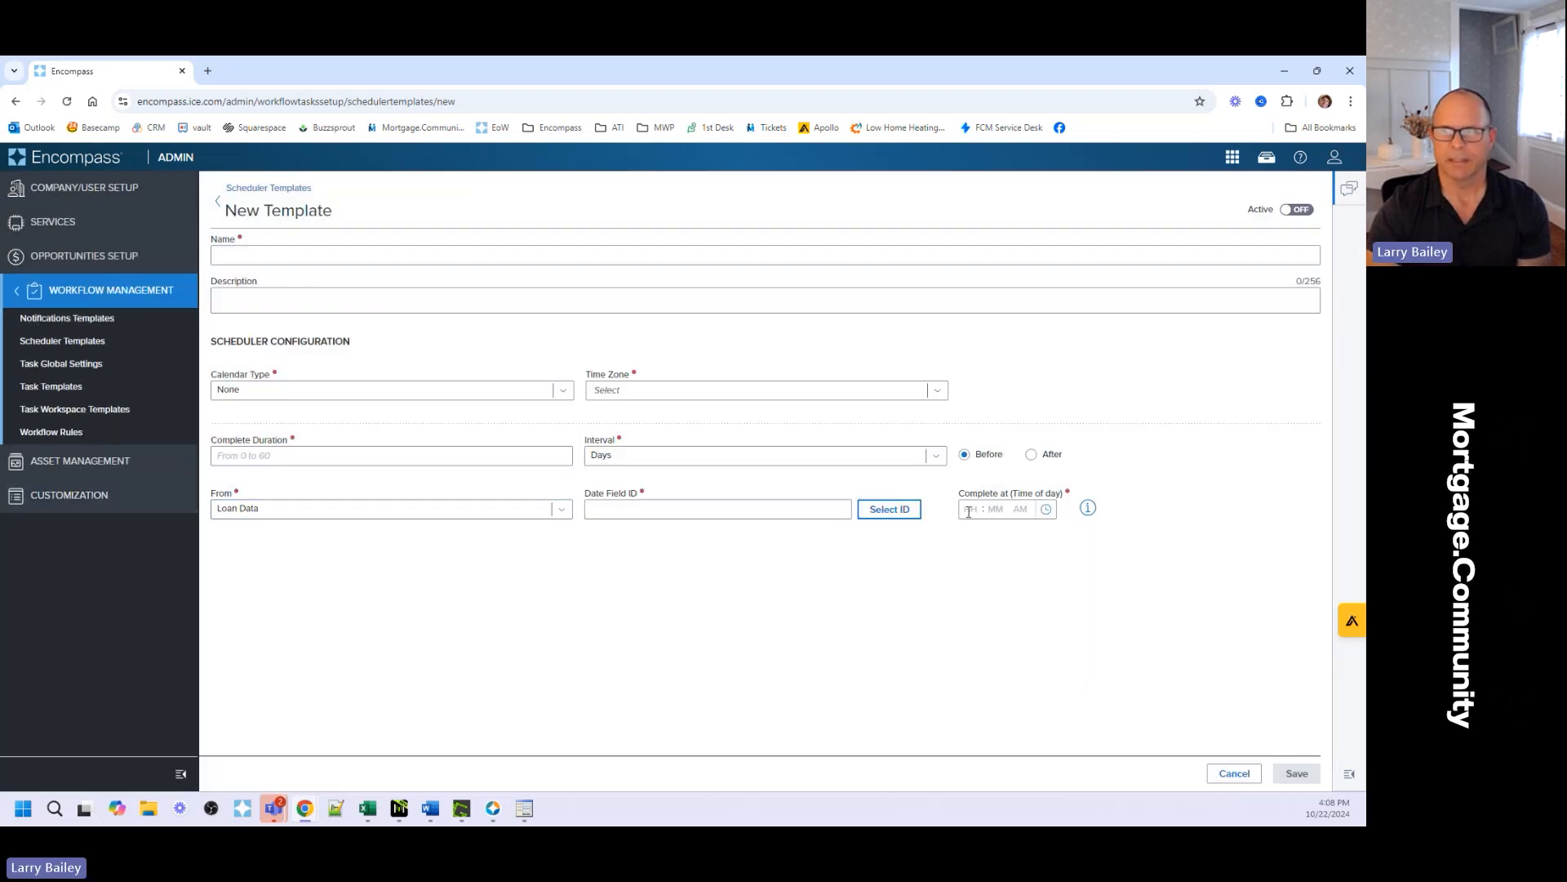
Read the explanation of the Complete at (Time of day) setting
click(368, 455)
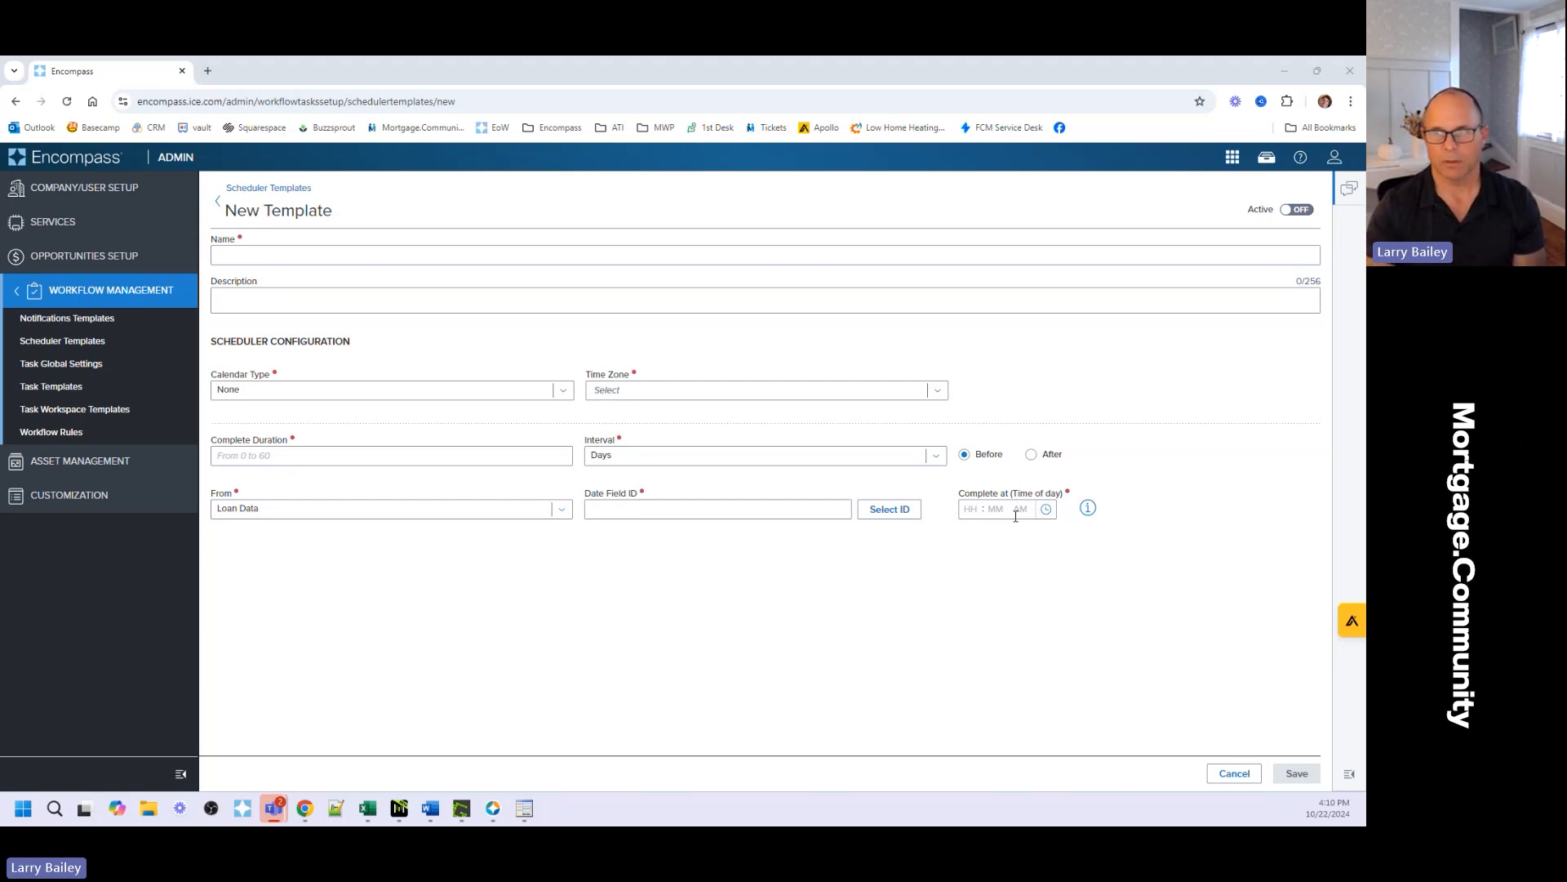
mouse_move(1087, 511)
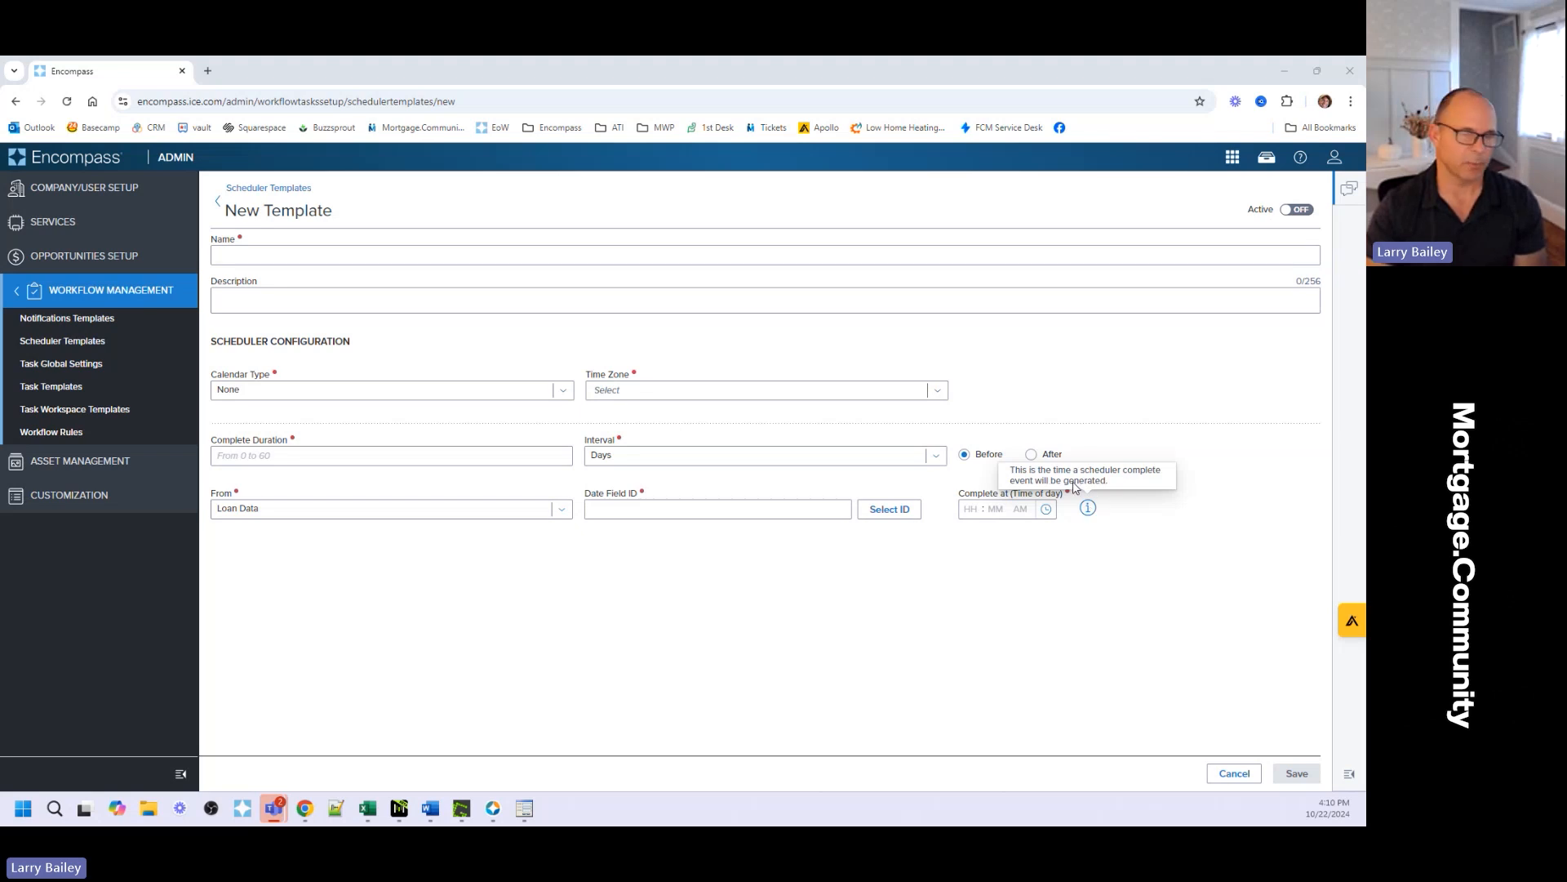
Set the Complete Duration of the new scheduler template to 0
click(447, 460)
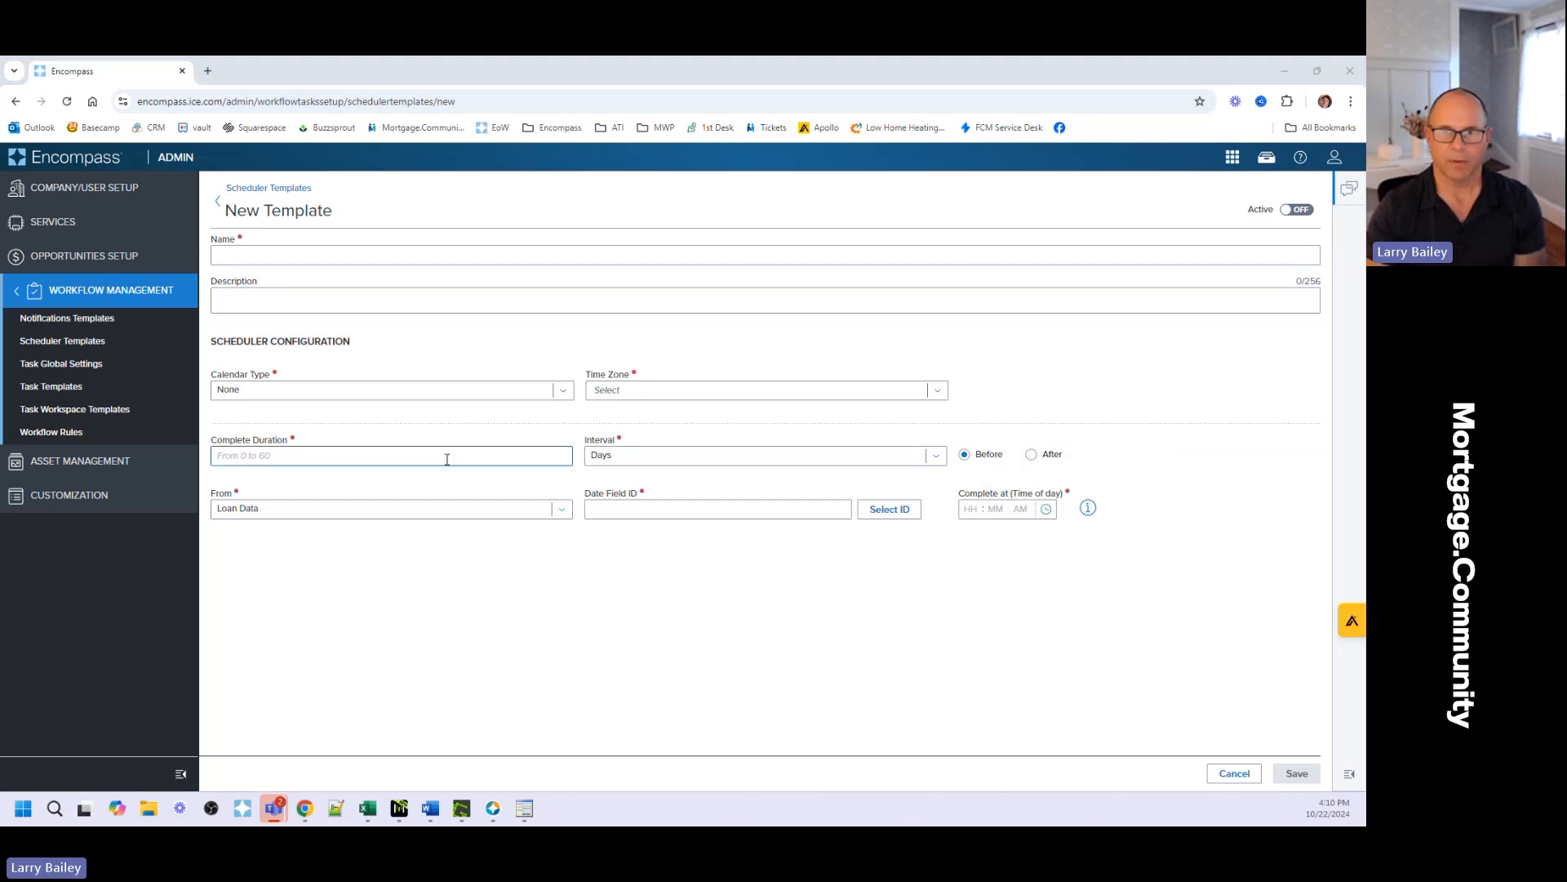
click(334, 457)
text(0)
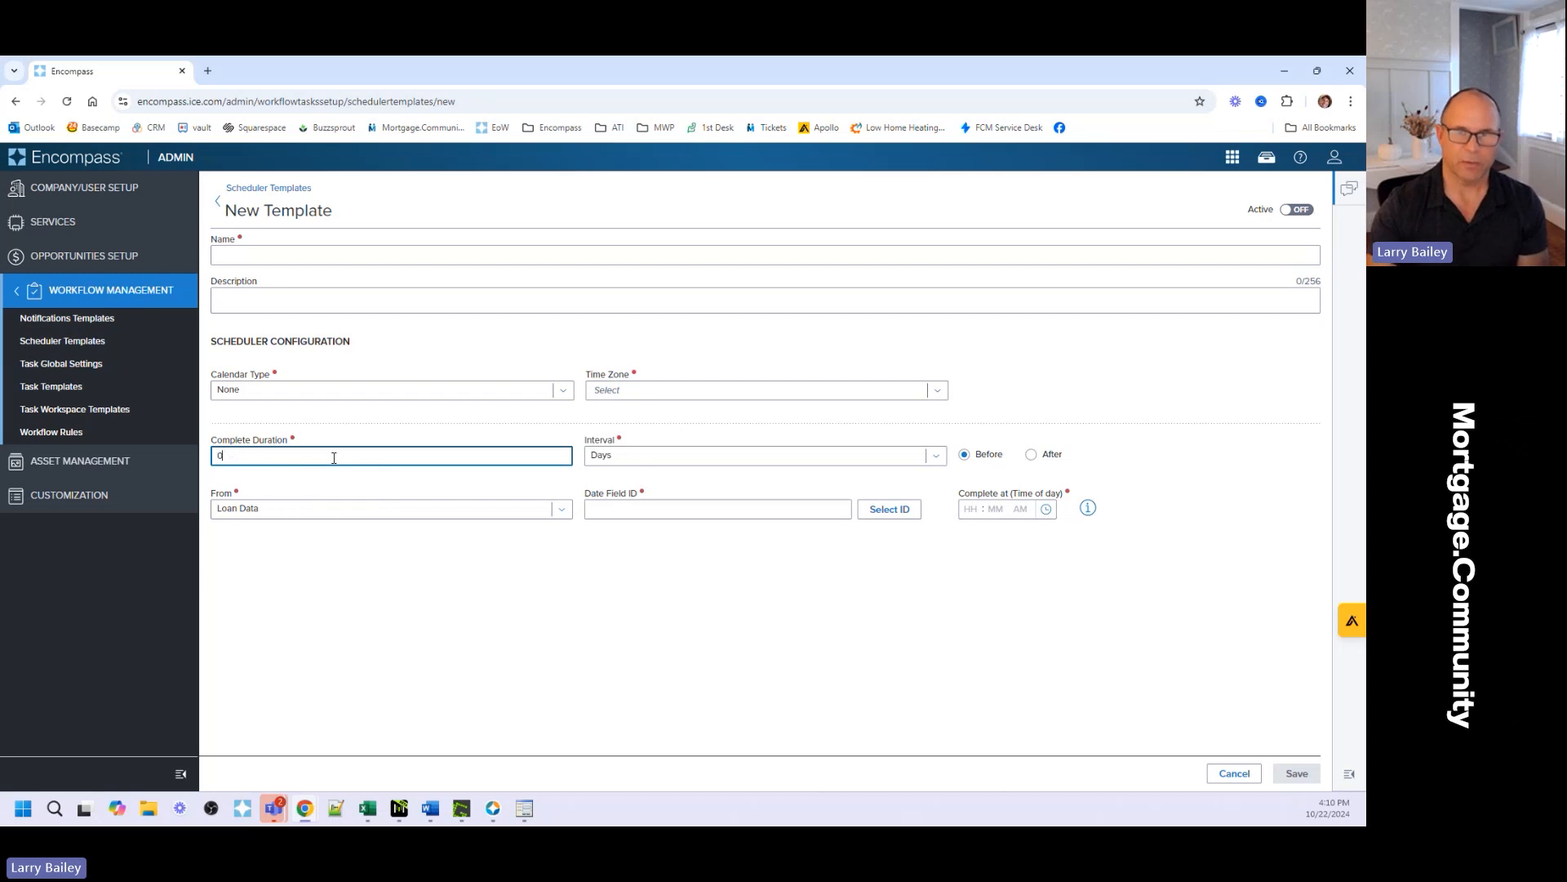
click(372, 565)
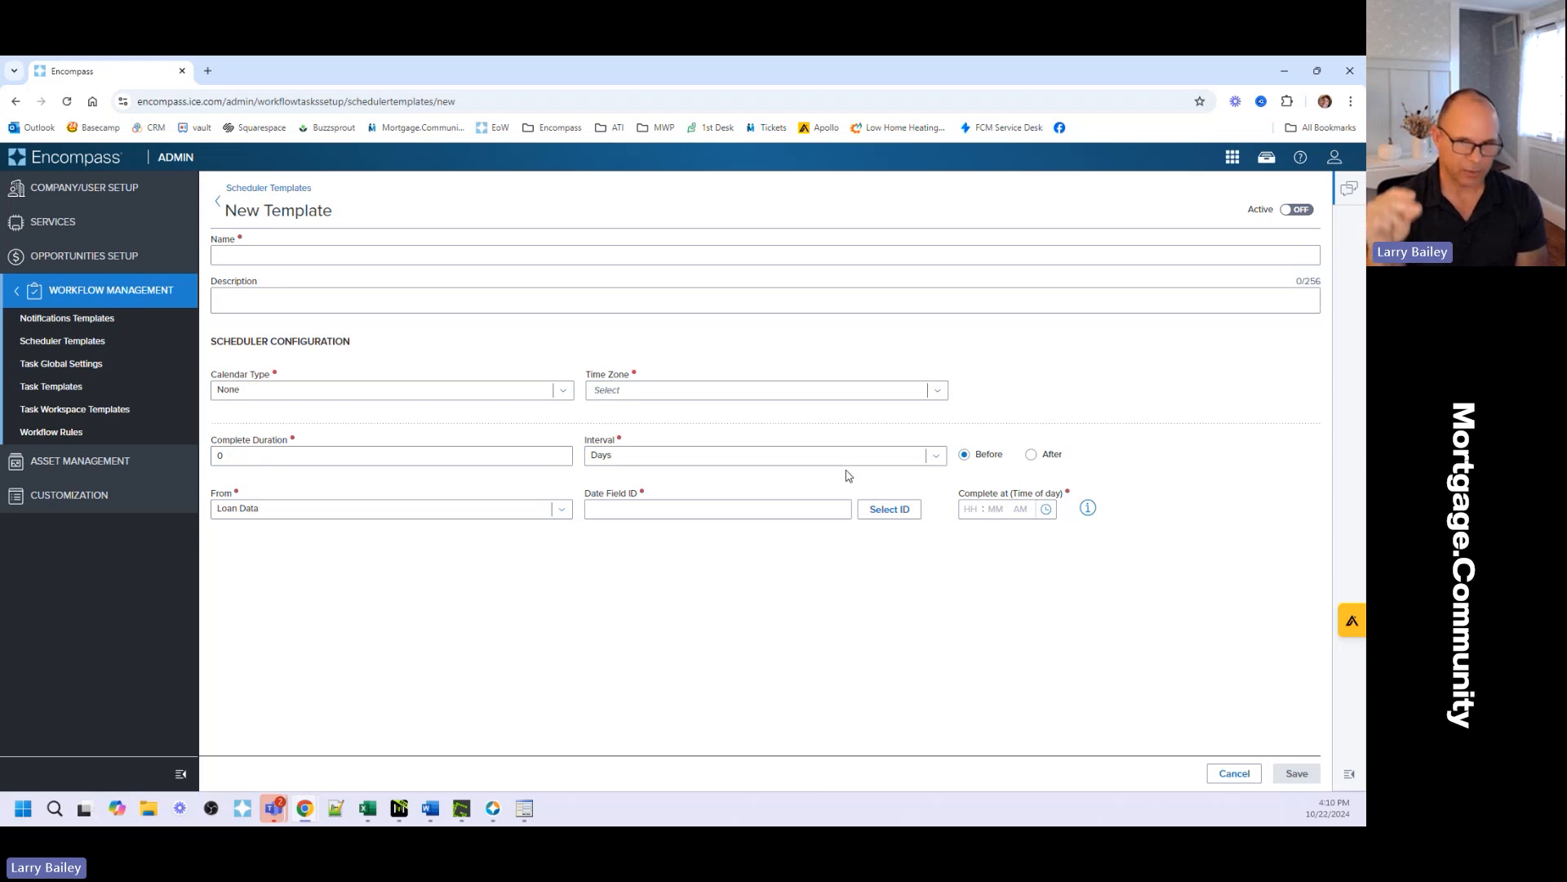
Switch the From source to Event Date and select the Complete Duration value
click(301, 510)
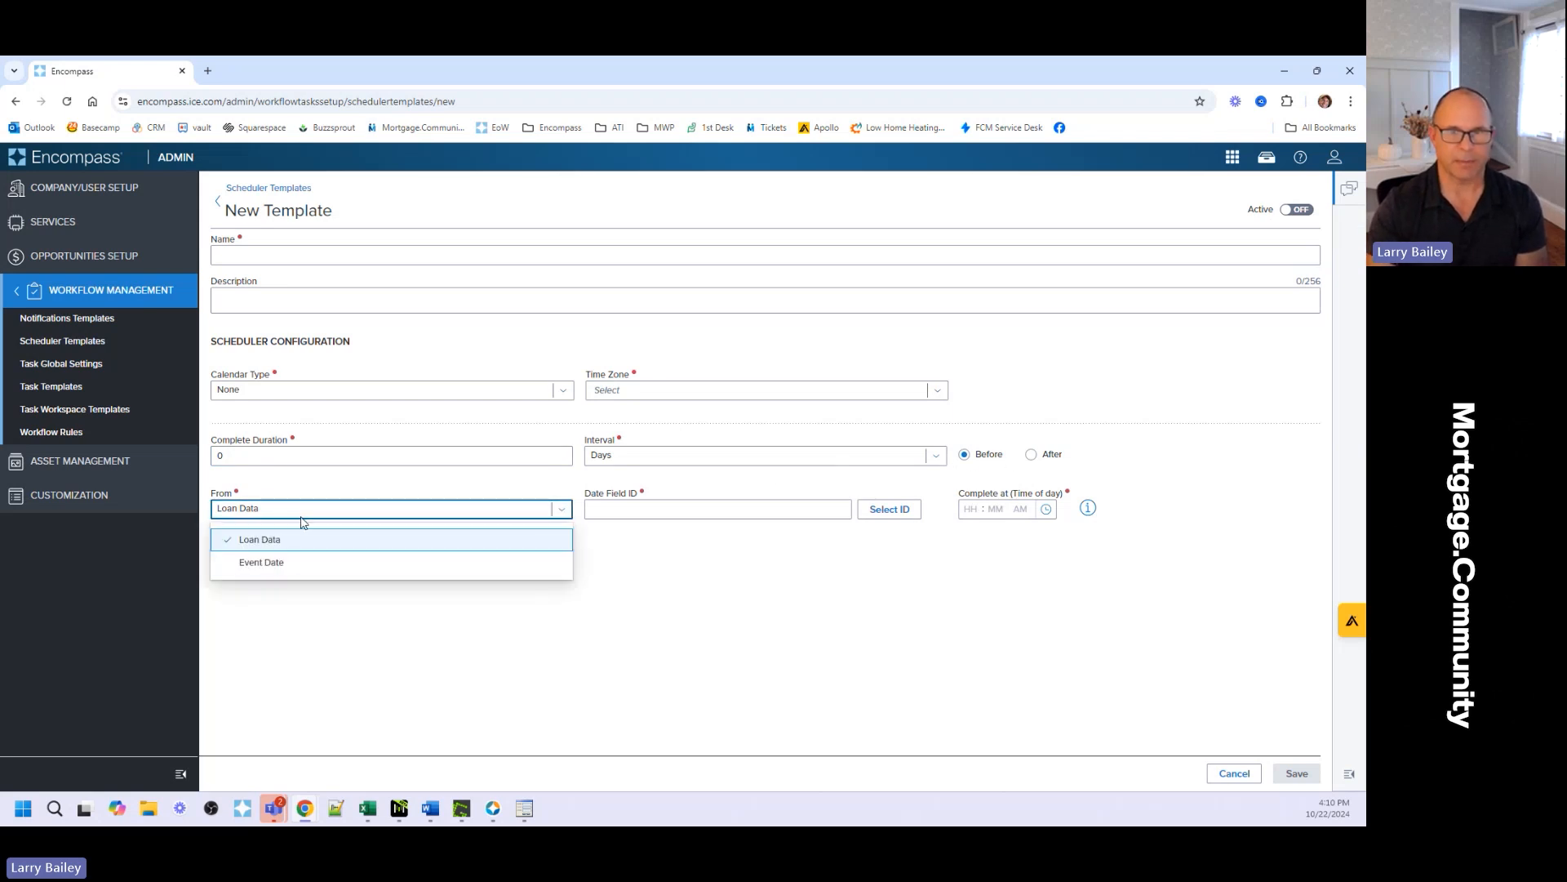
click(294, 562)
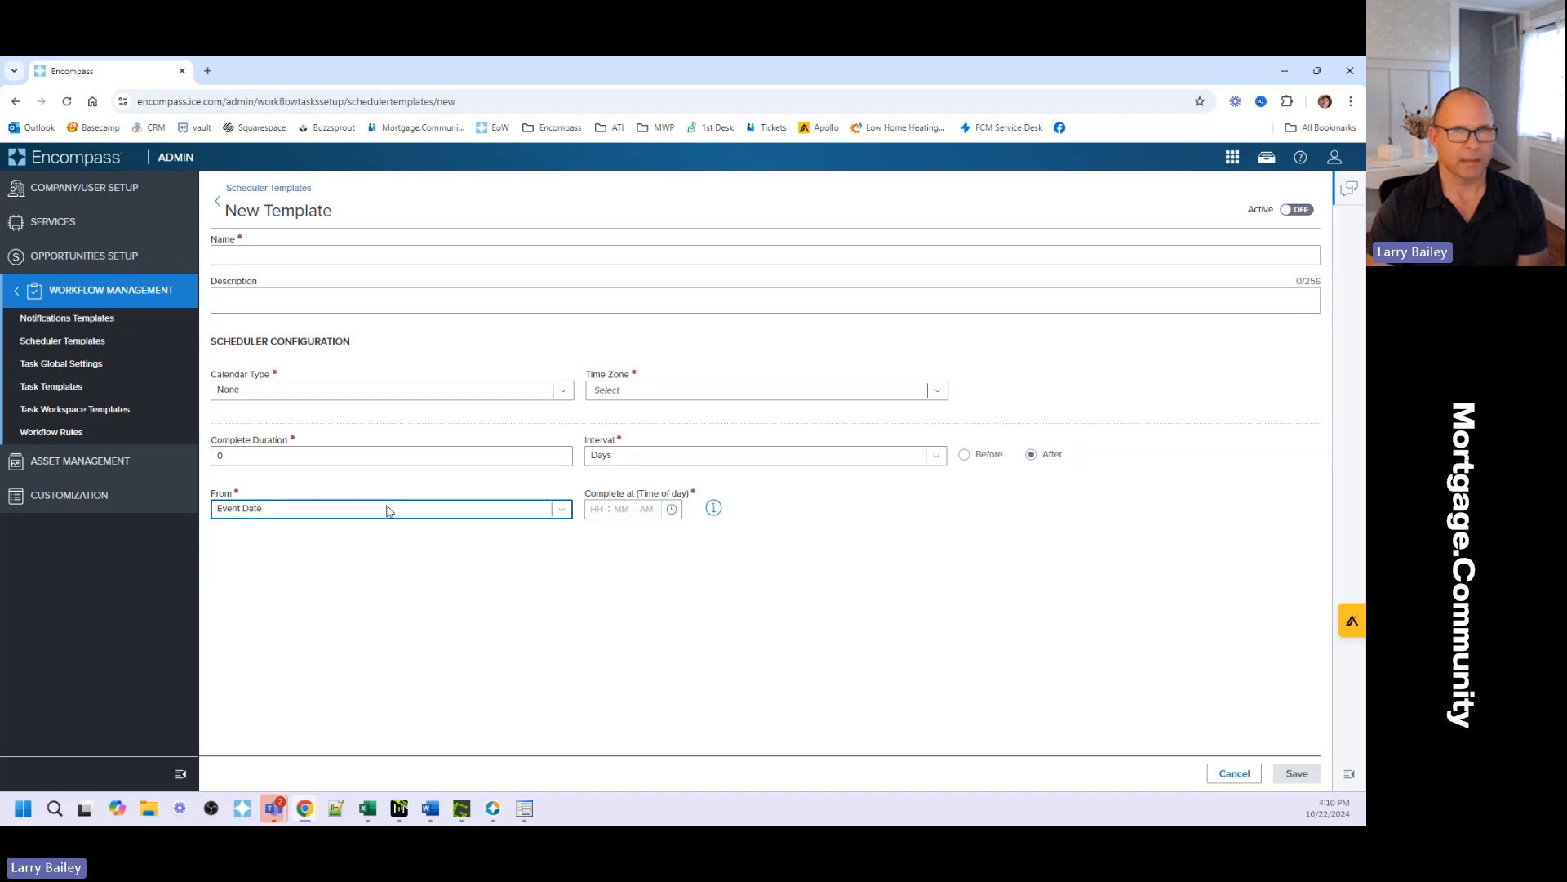
click(251, 455)
double_click(244, 455)
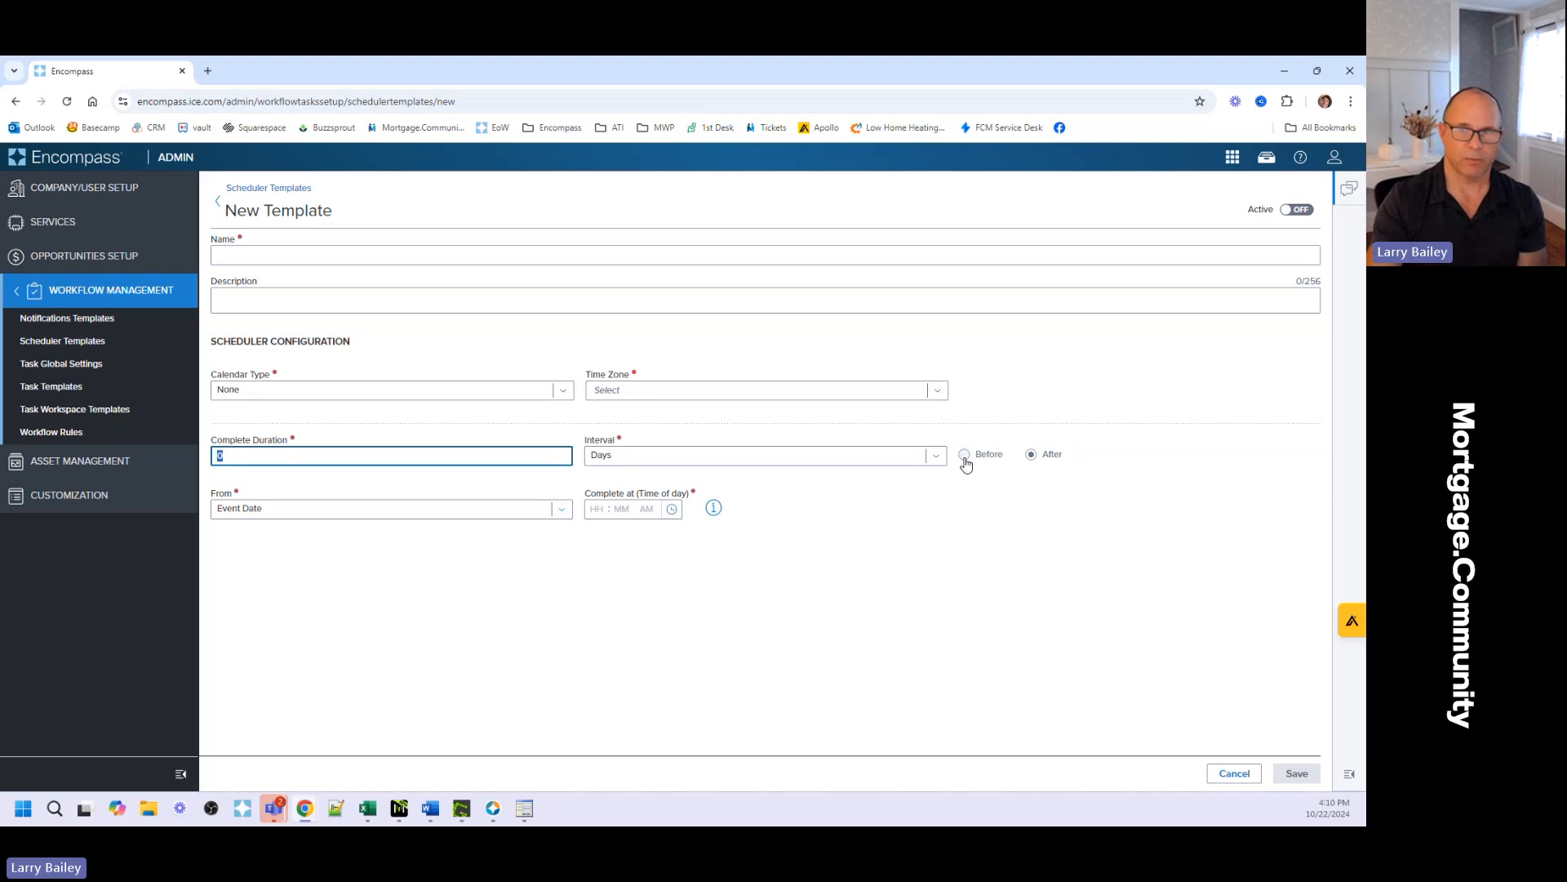
Return the From source to Loan Data and set the timing to After
click(433, 514)
click(296, 541)
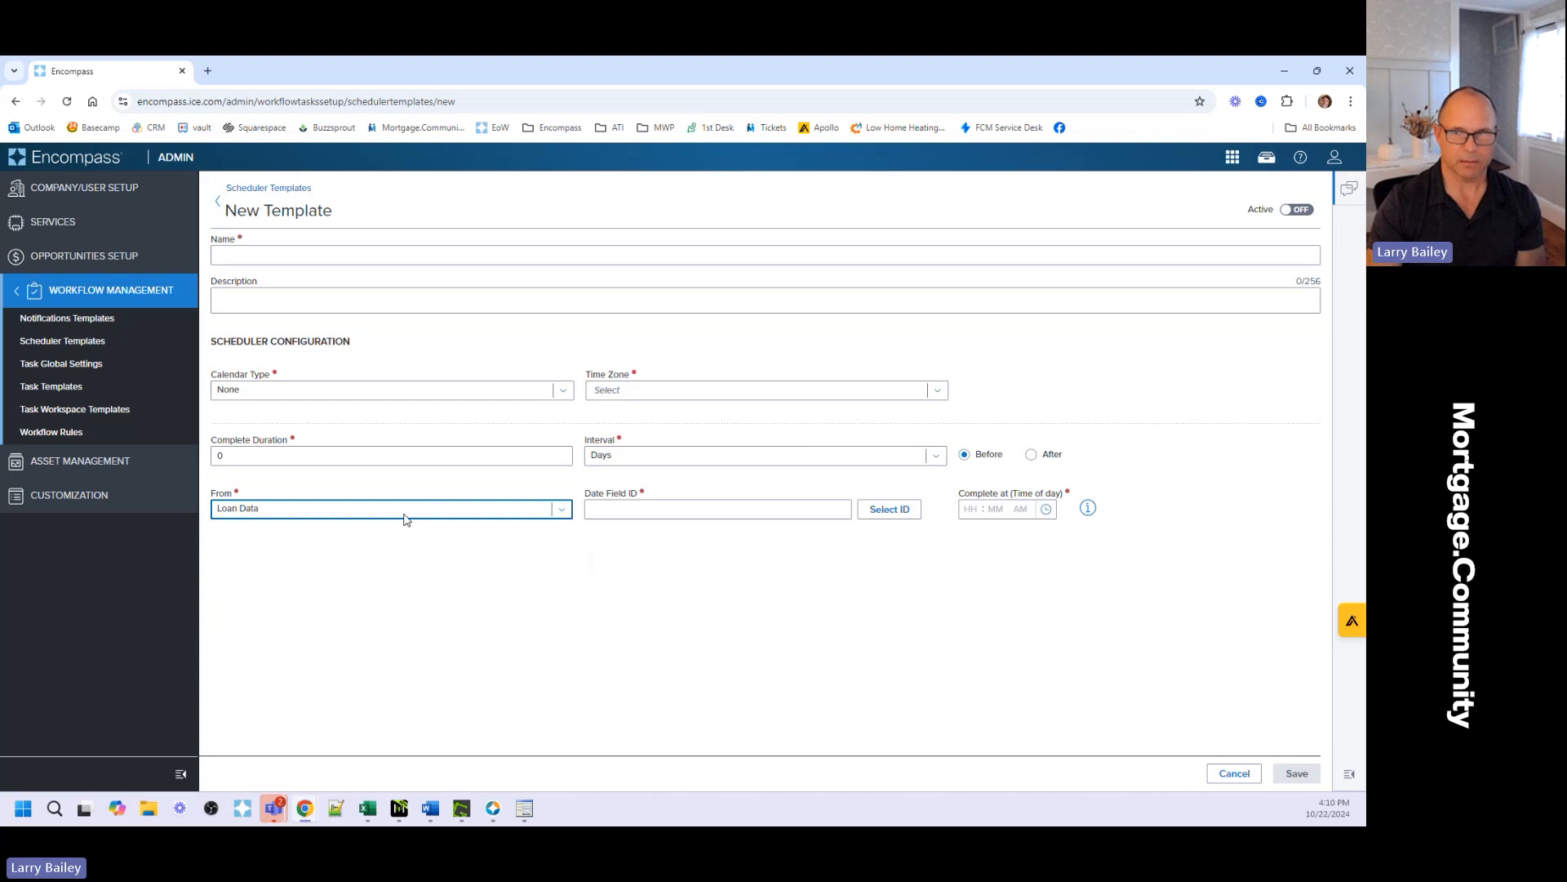
click(1030, 455)
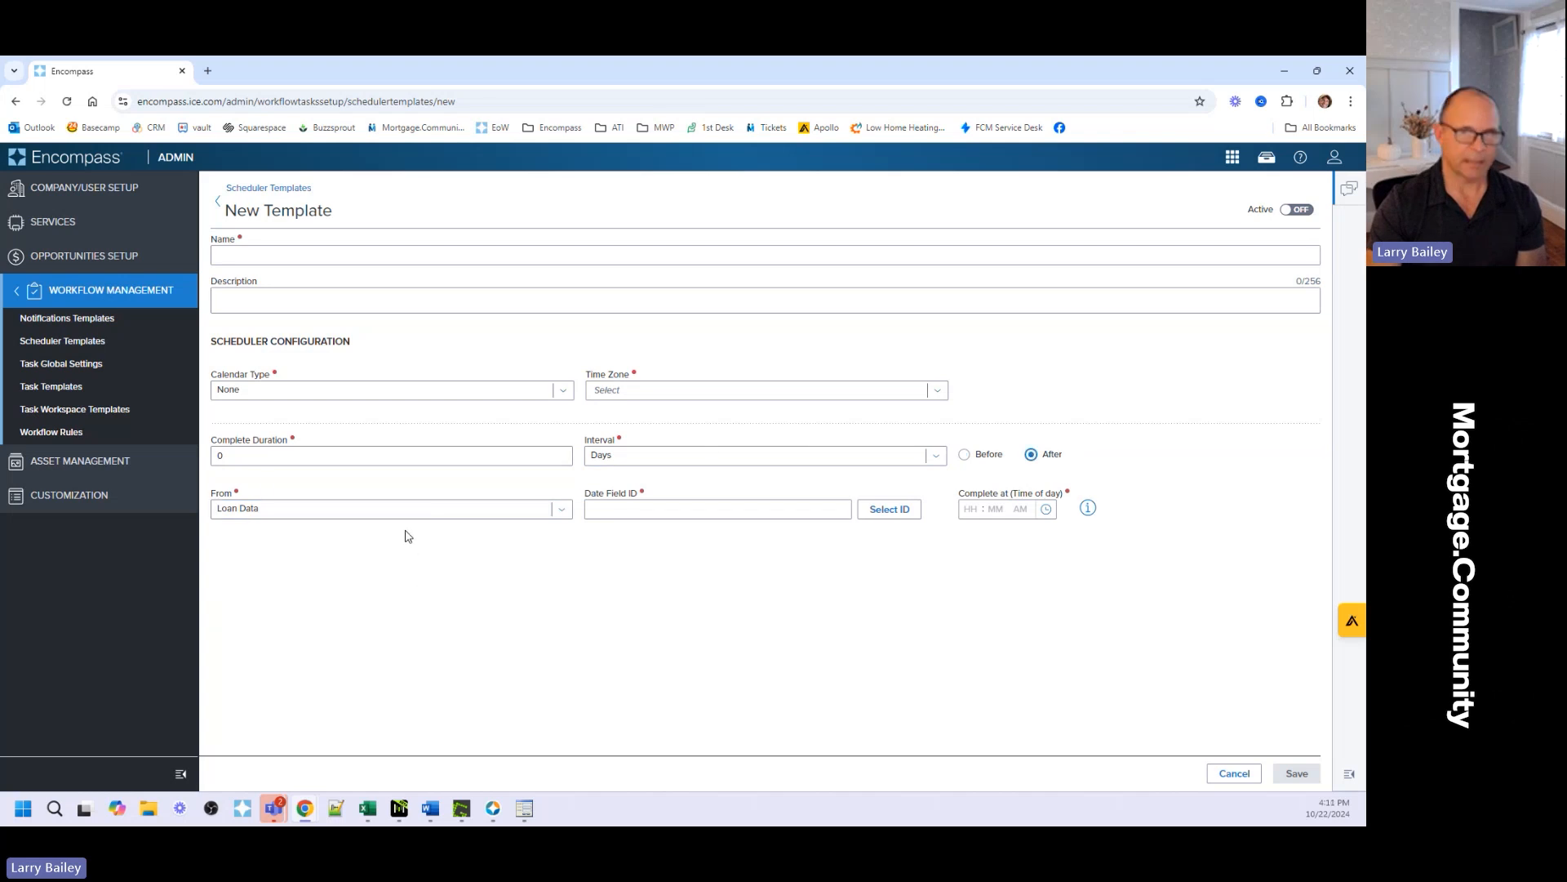
Change the From source to Event Date again for the 0-day schedule
click(255, 457)
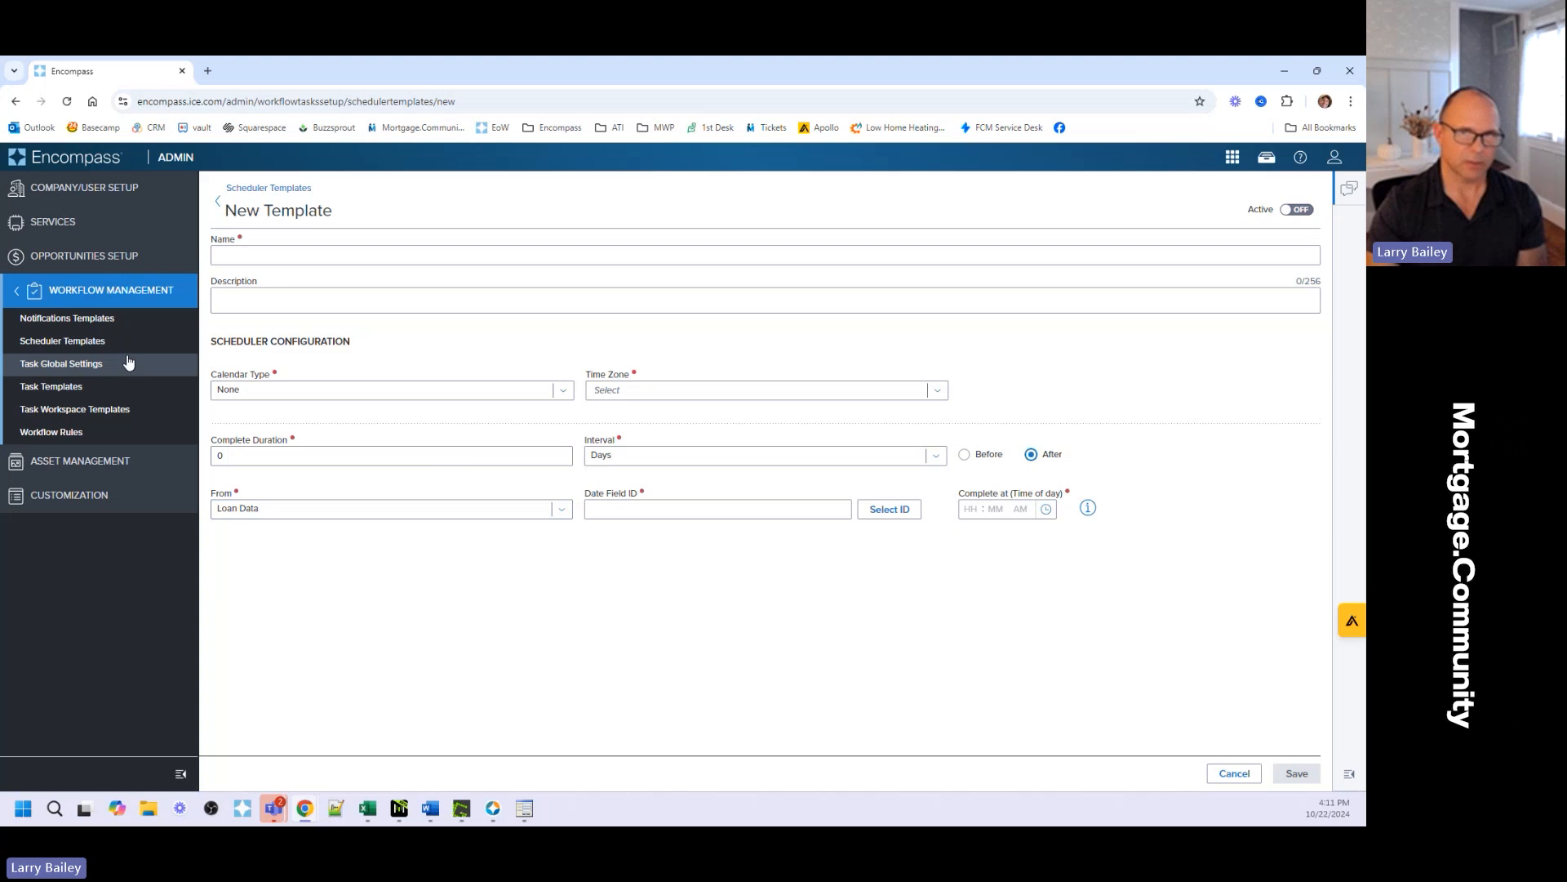
click(318, 505)
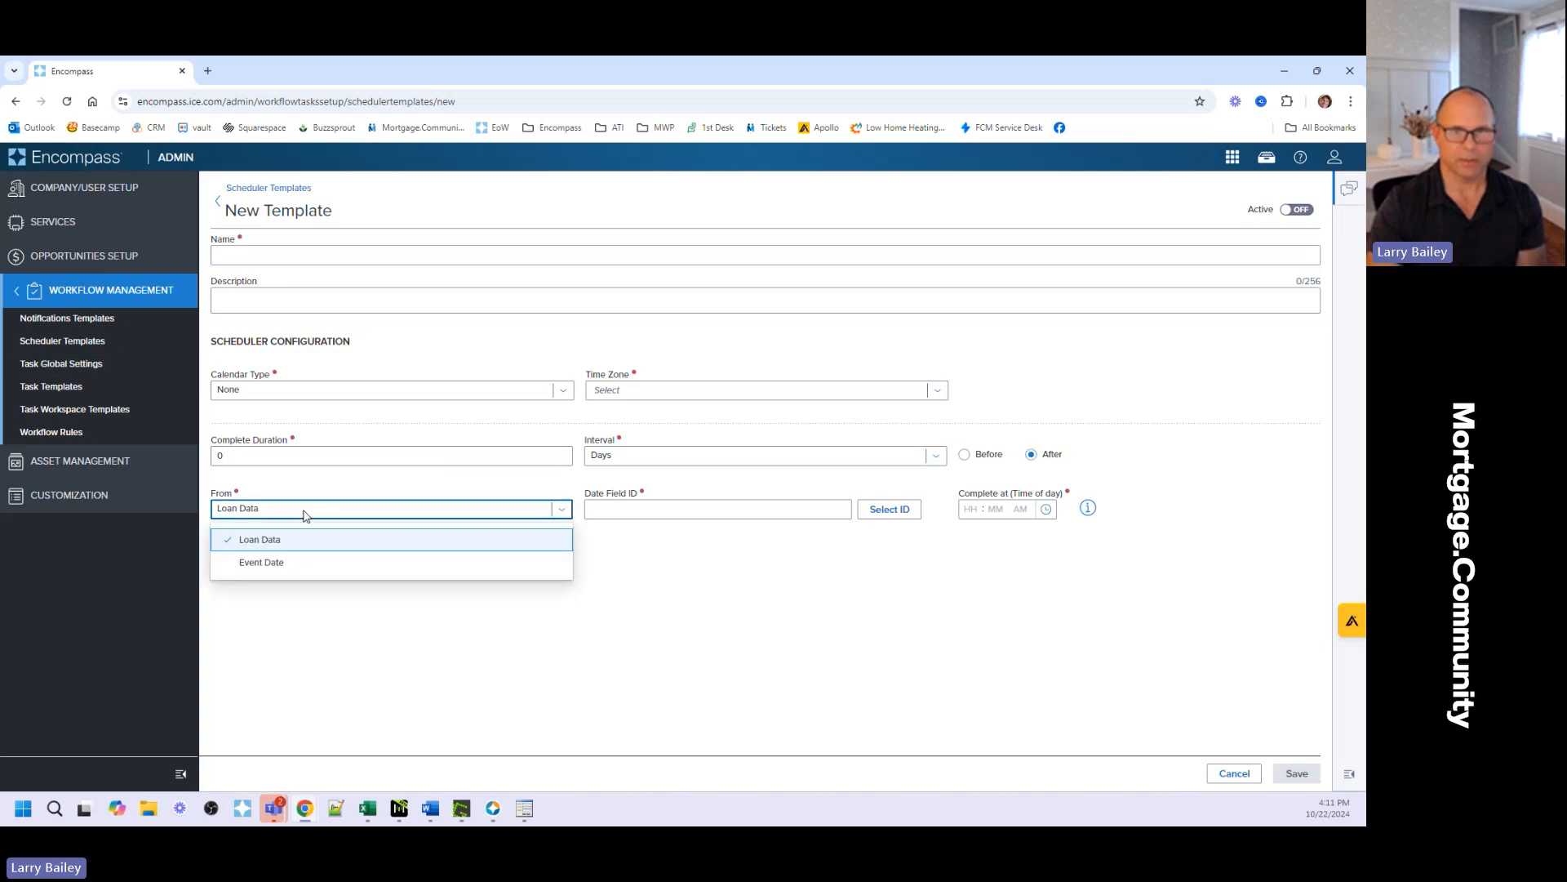
click(275, 563)
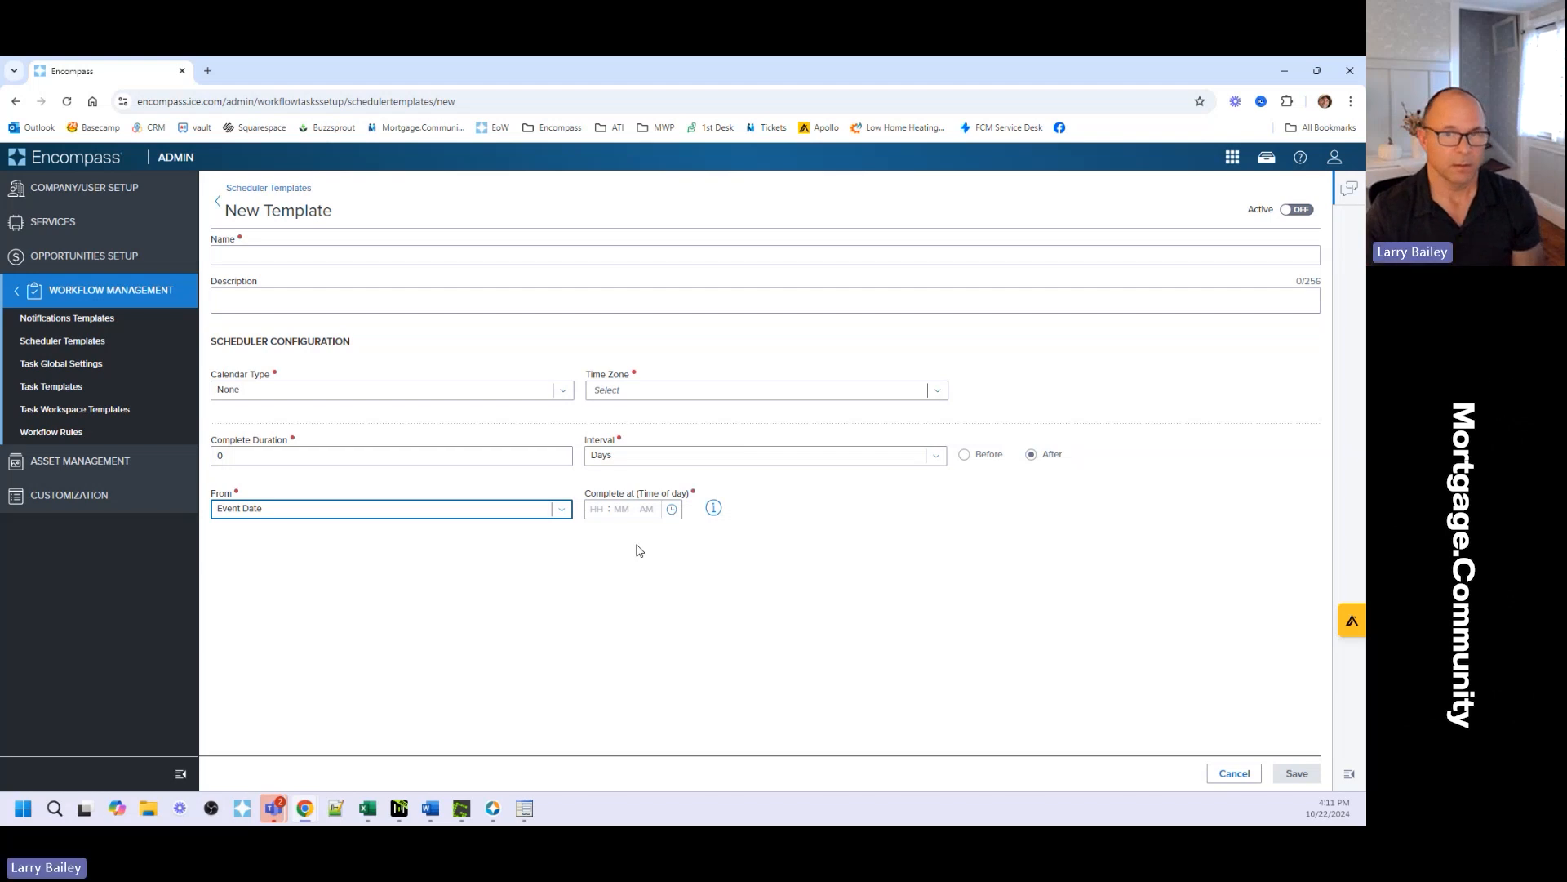
Set the Complete Duration to 2, keeping the interval in days
click(258, 255)
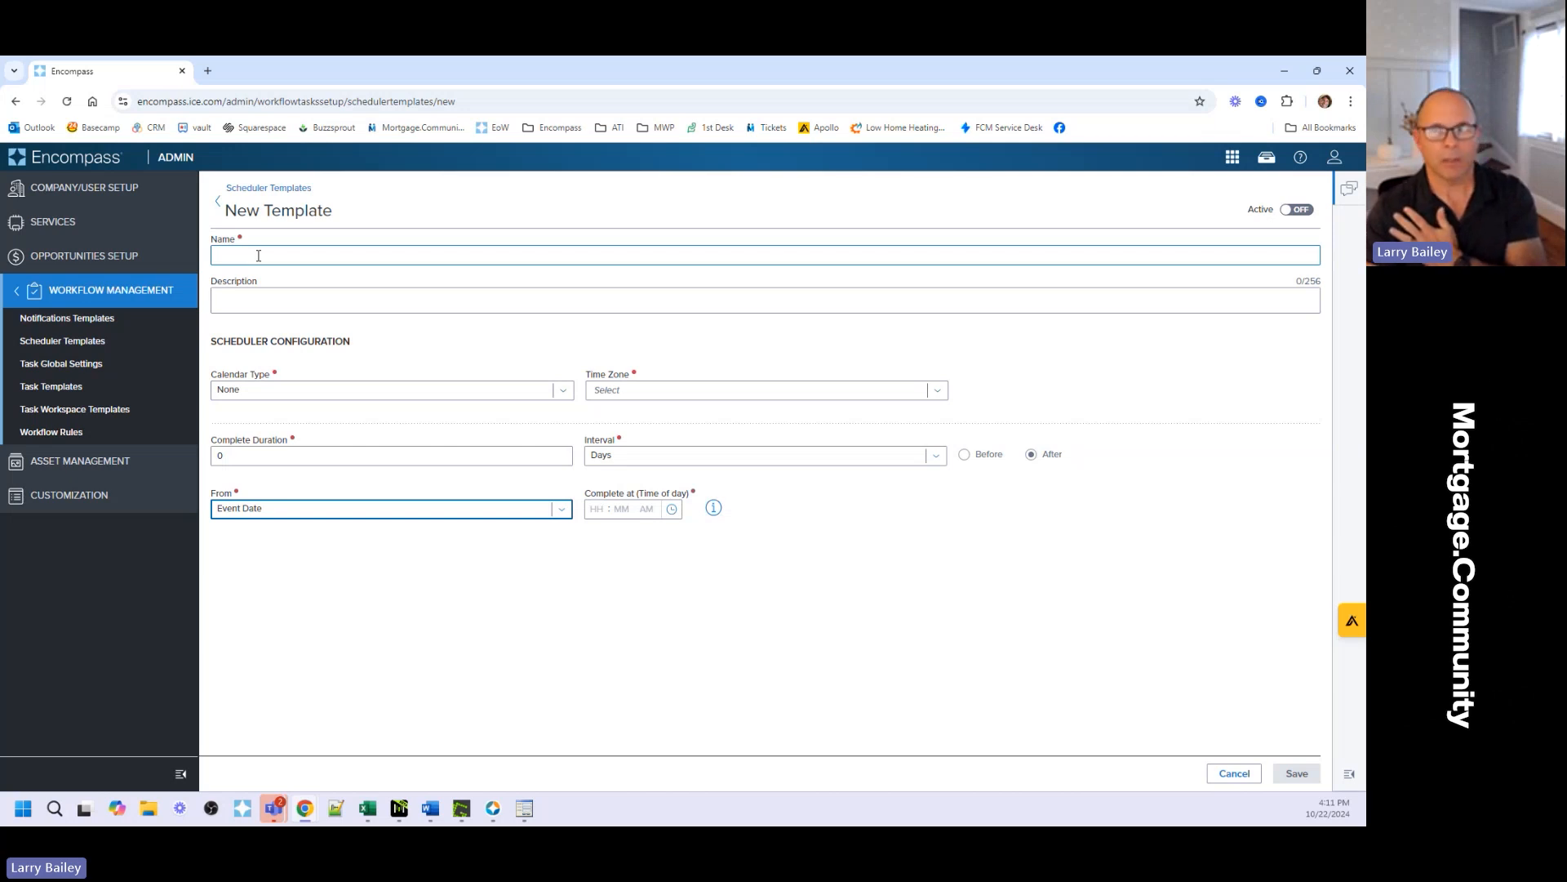
click(257, 455)
text(2)
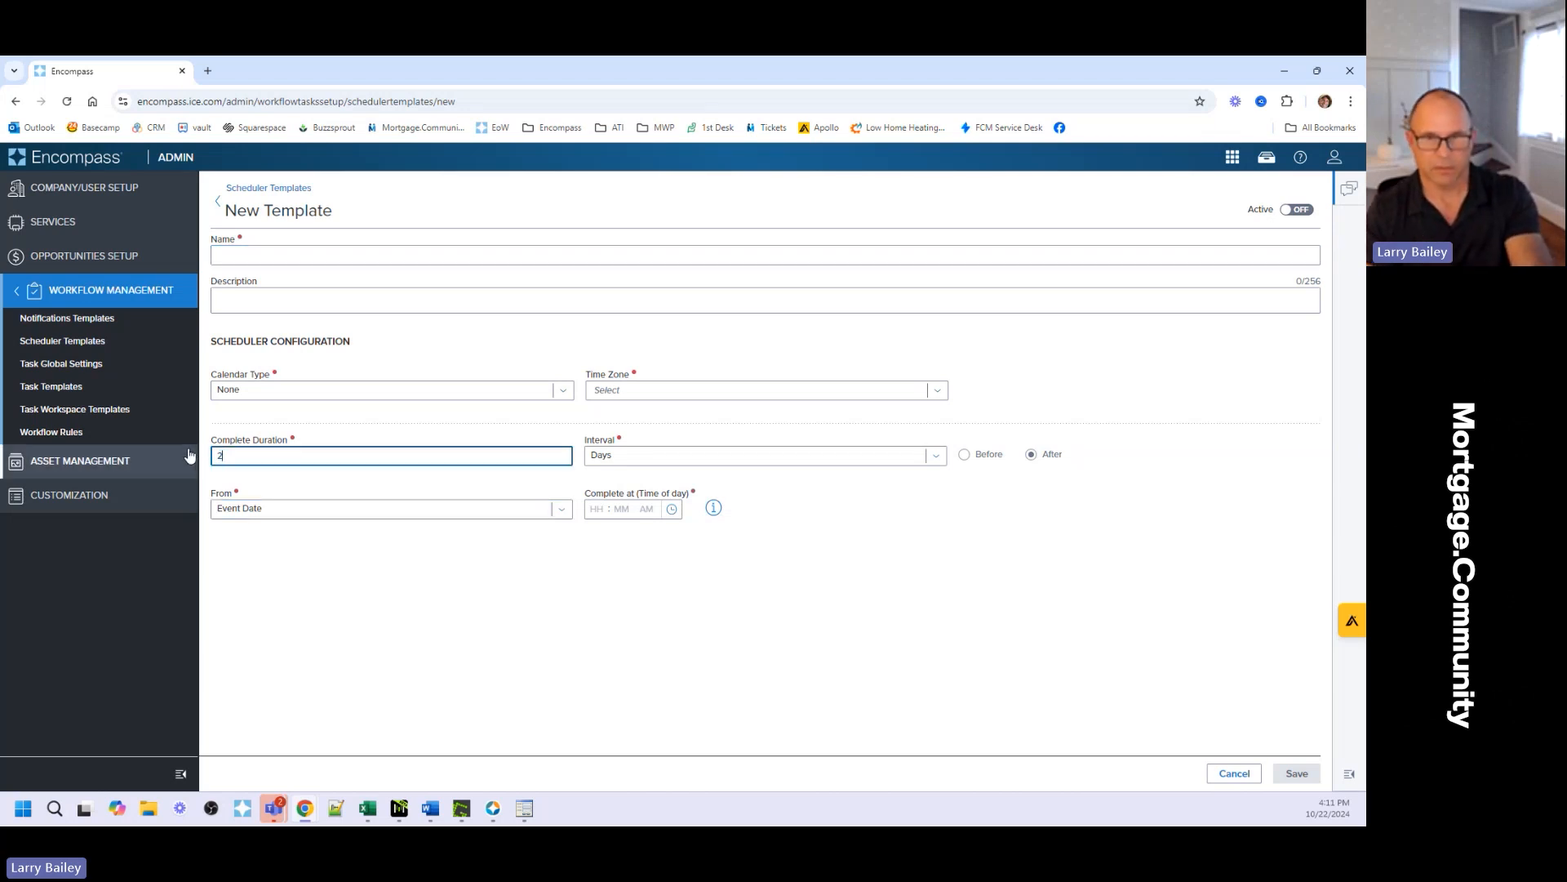
click(359, 554)
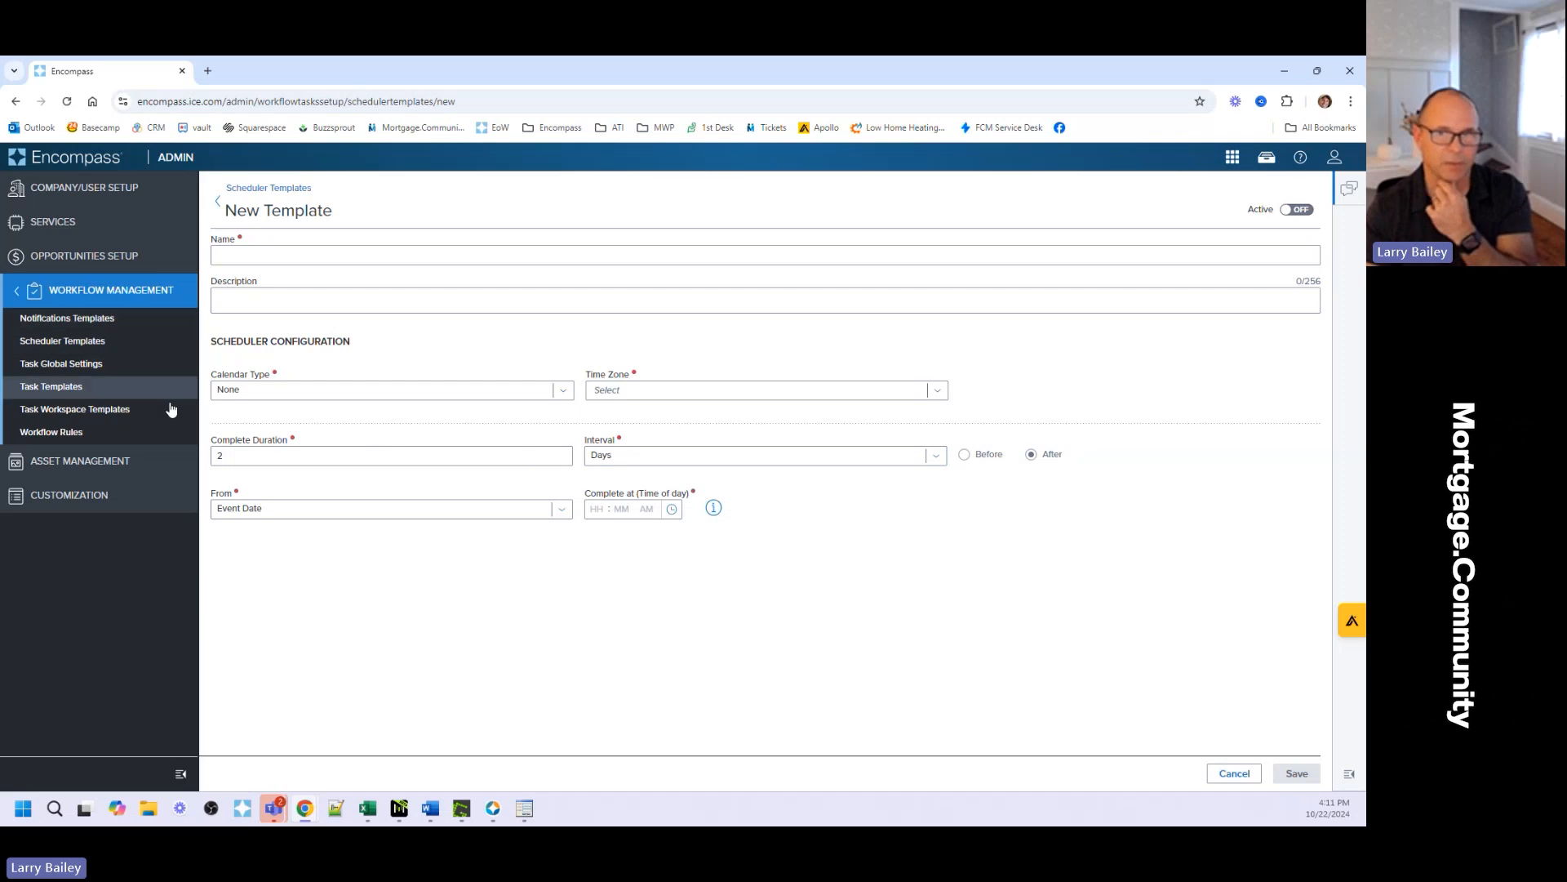
click(228, 454)
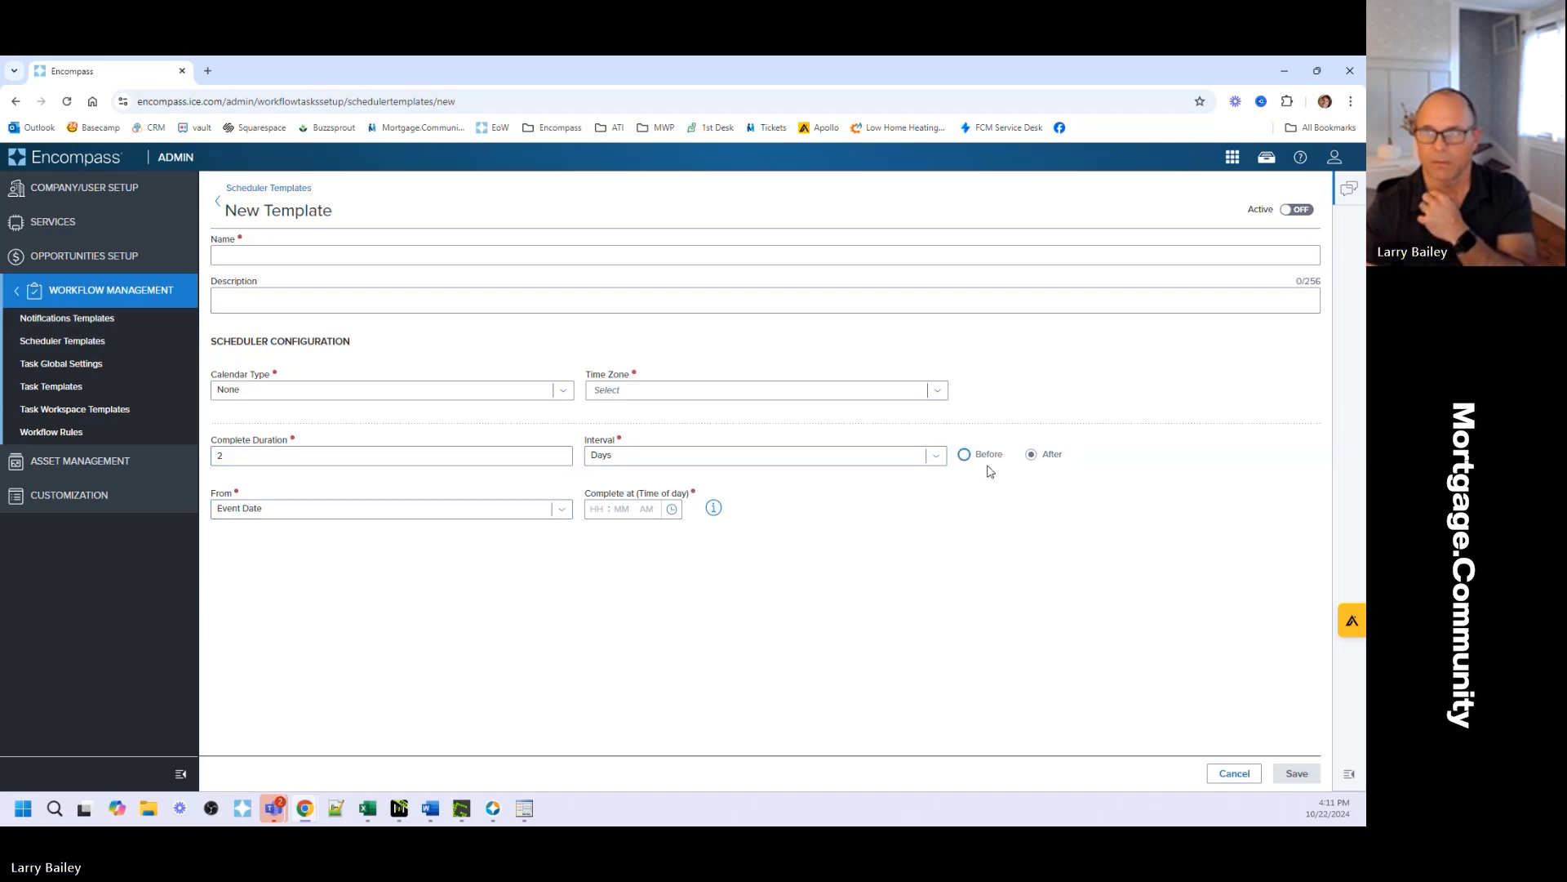
Set the From source of the 2-day schedule to Loan Data
click(281, 513)
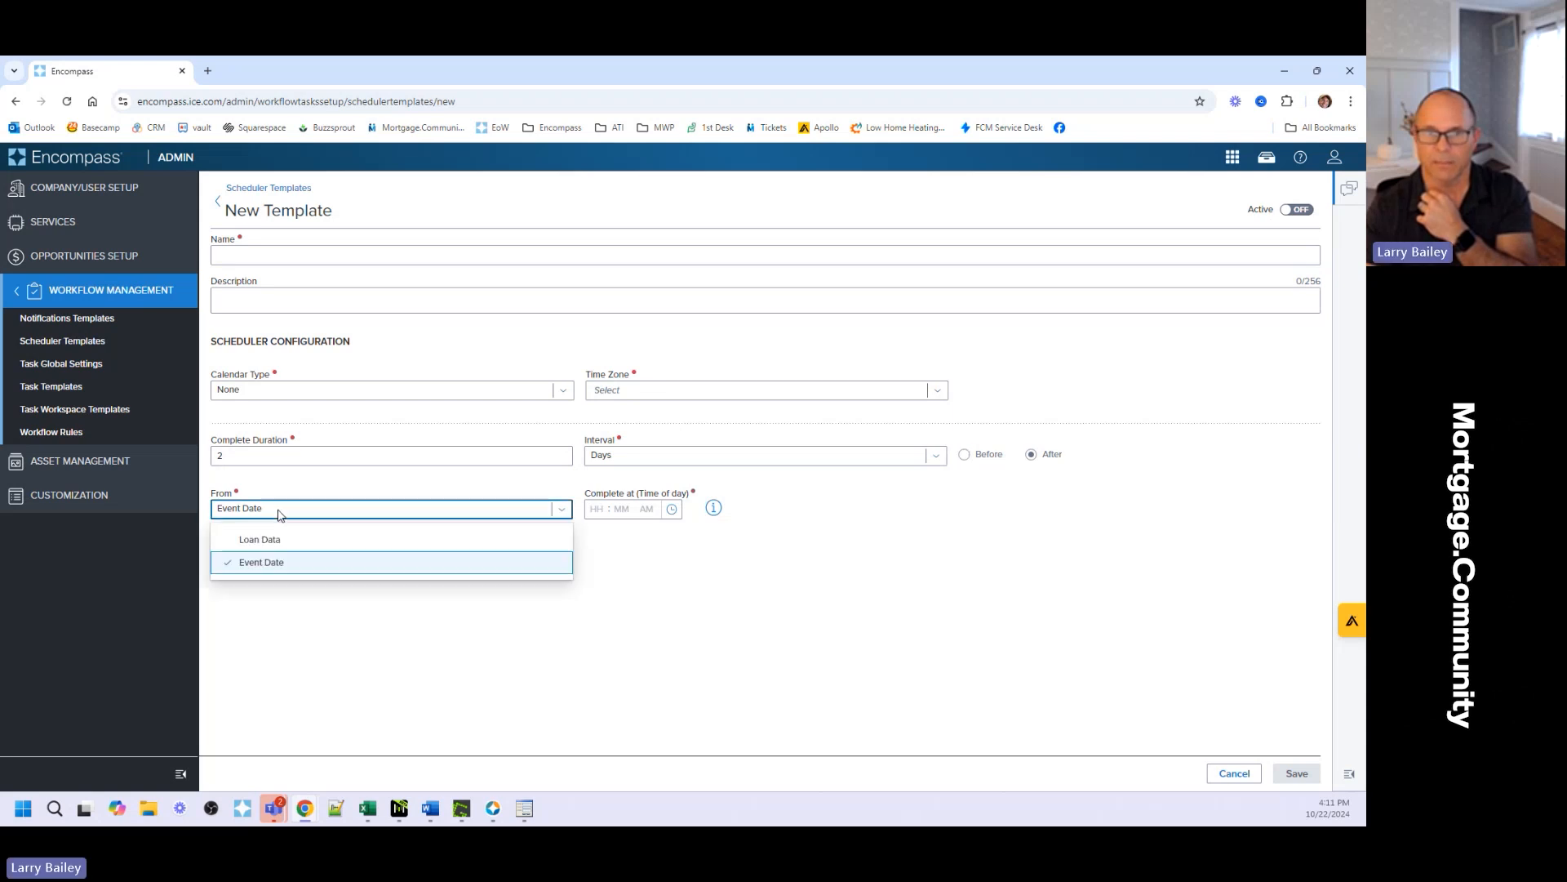
click(264, 545)
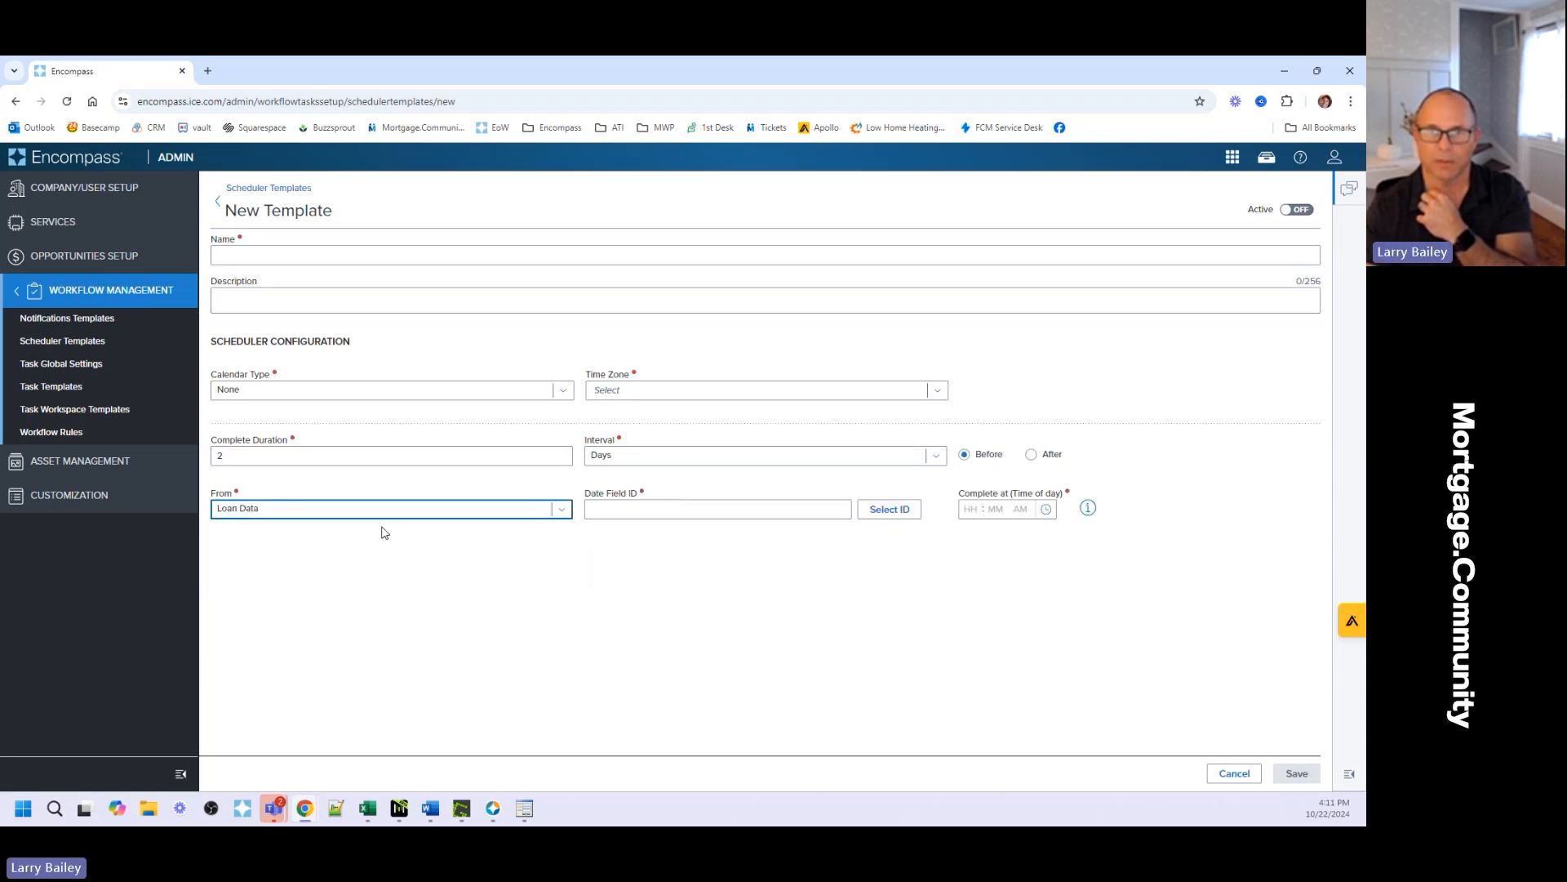
Try 3142 as the Date Field ID and delete the entry
click(653, 509)
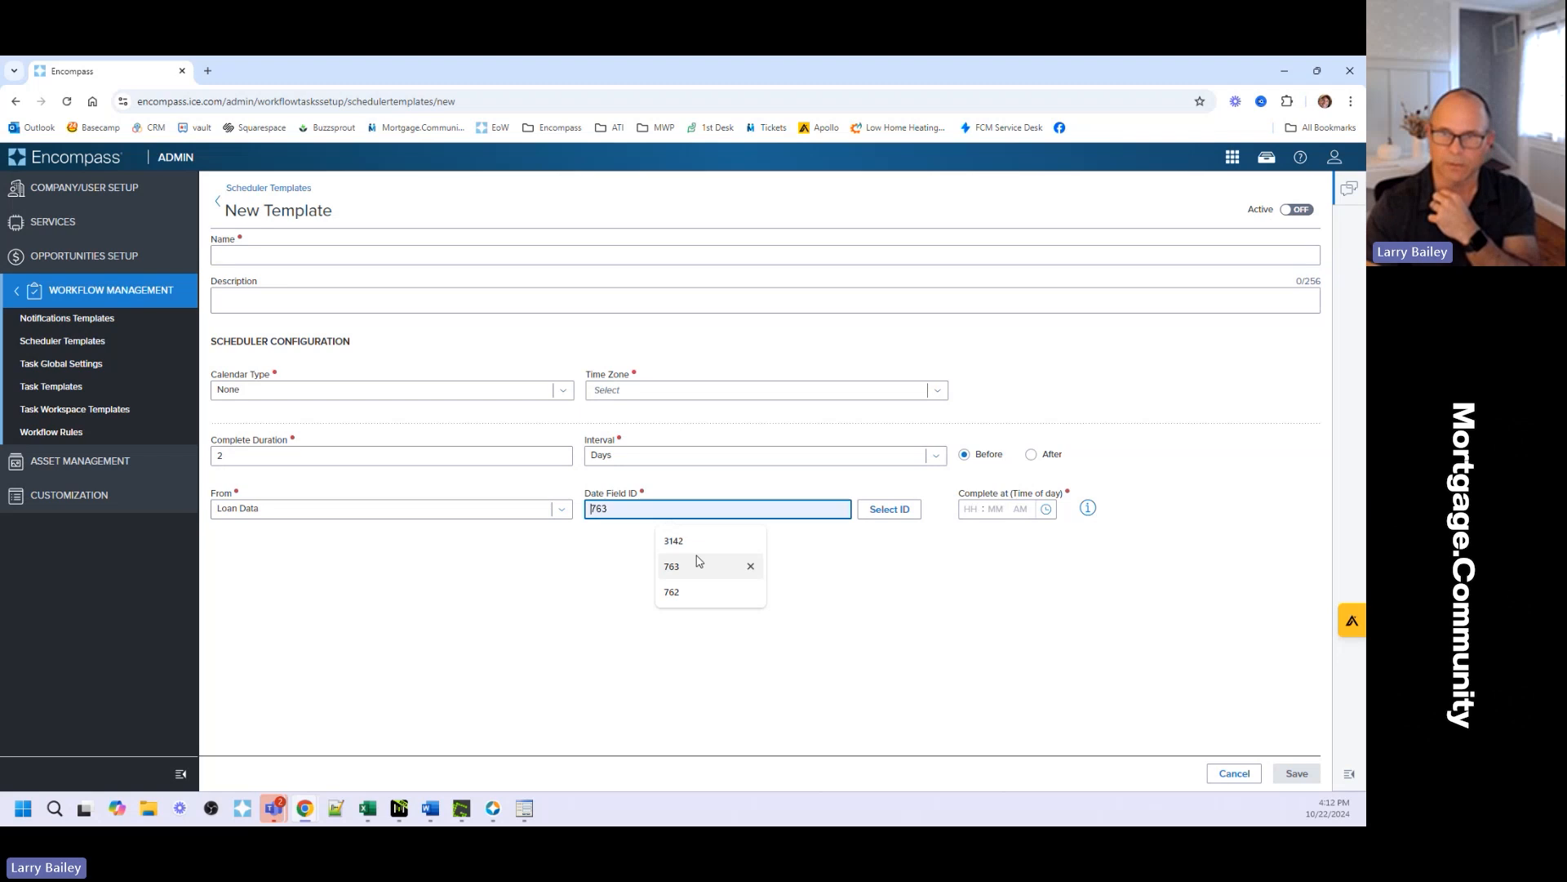
click(871, 554)
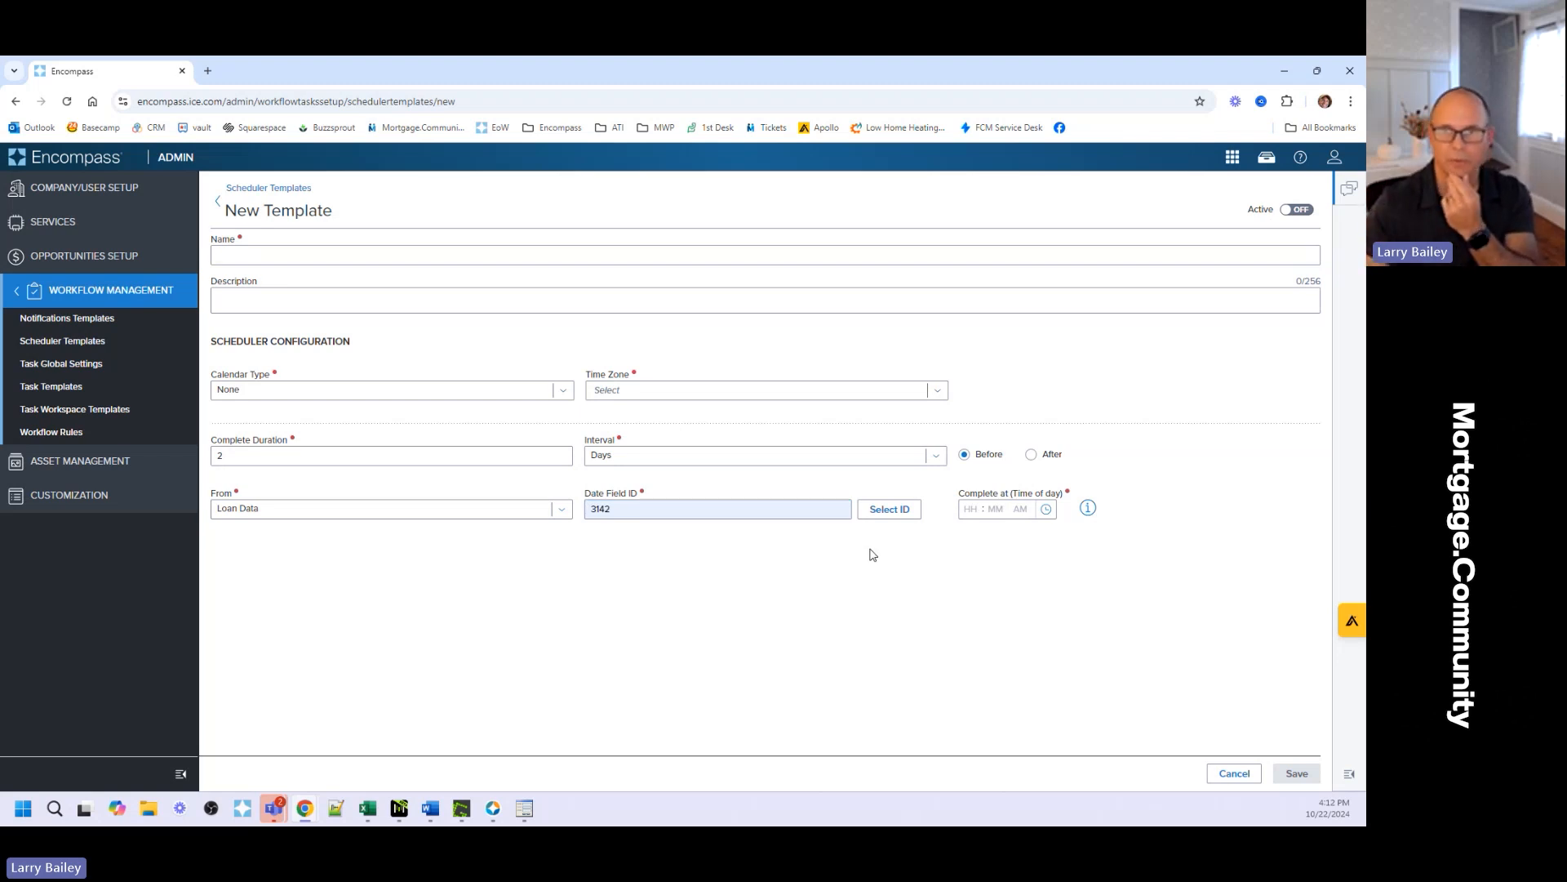
click(631, 508)
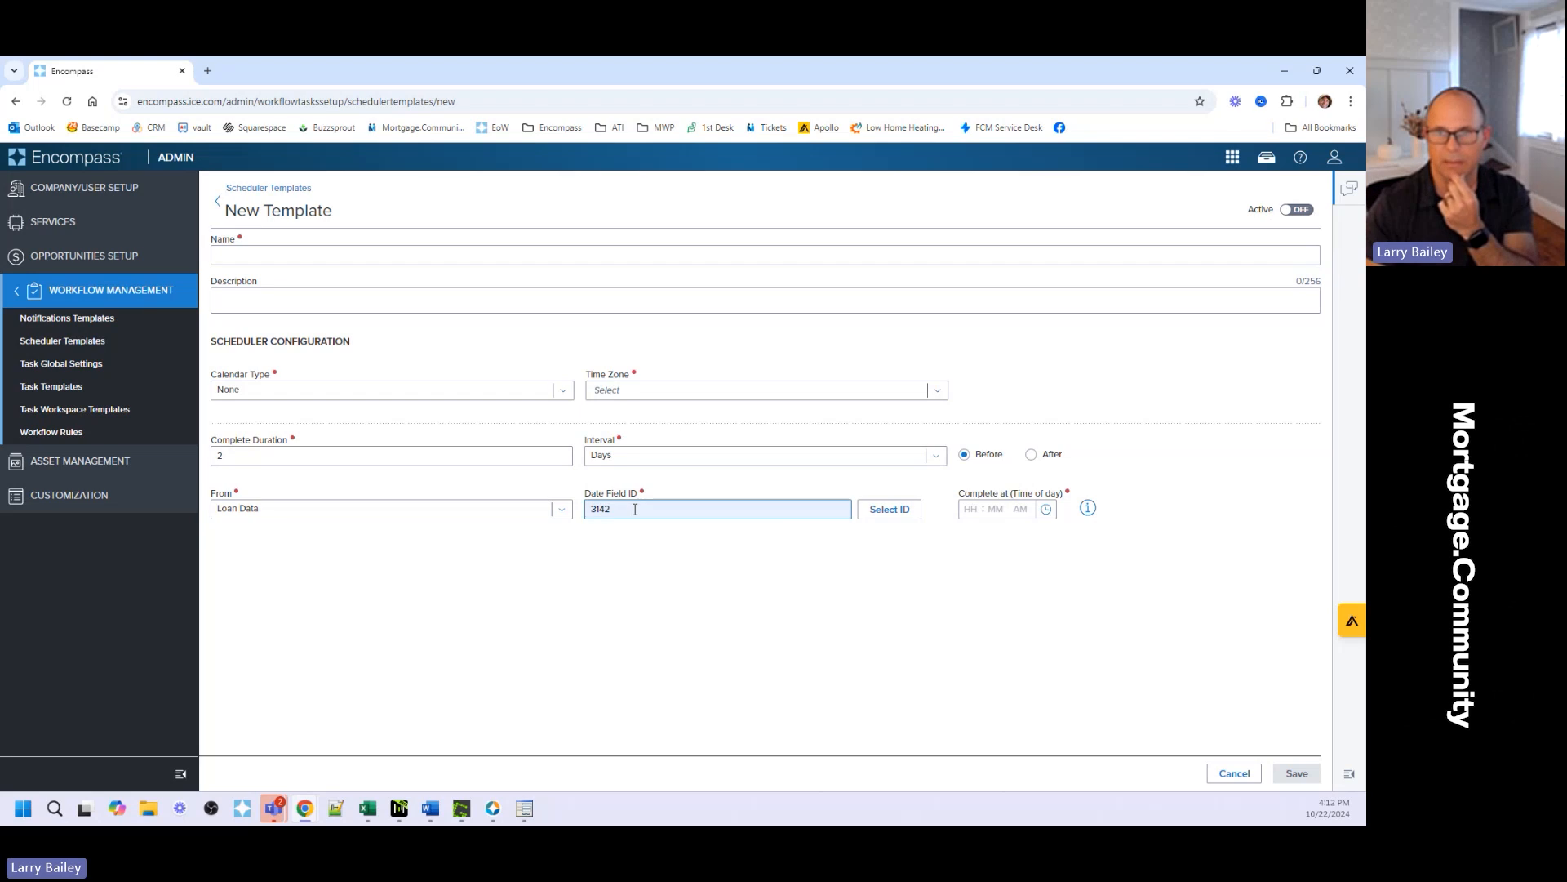
key(BackSpace)
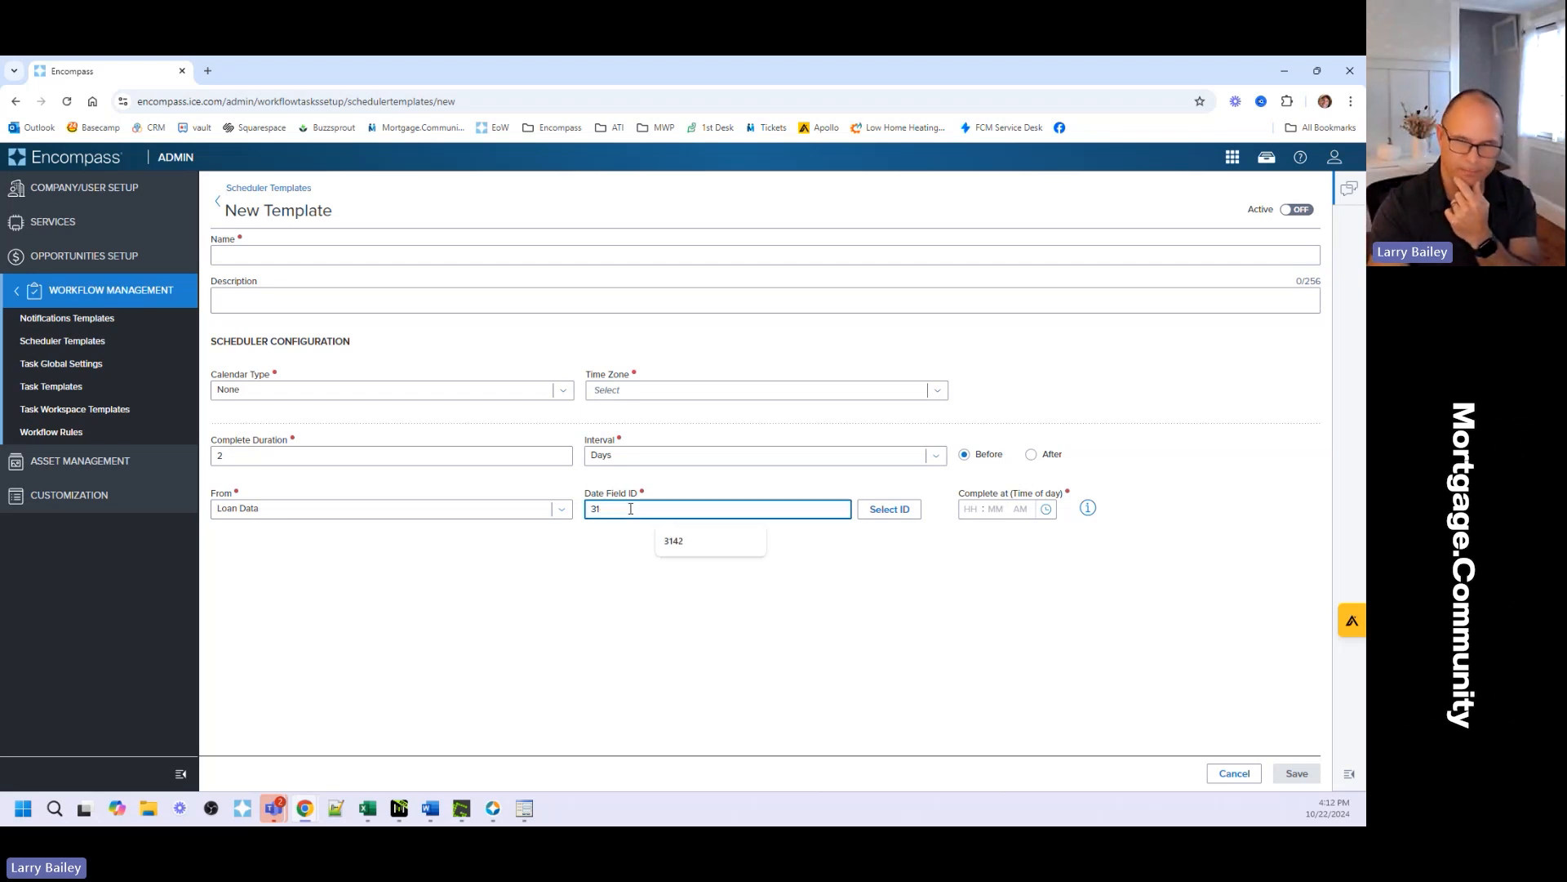
click(625, 589)
Look up field 3152 among the standard date fields for the Date Field ID
click(886, 514)
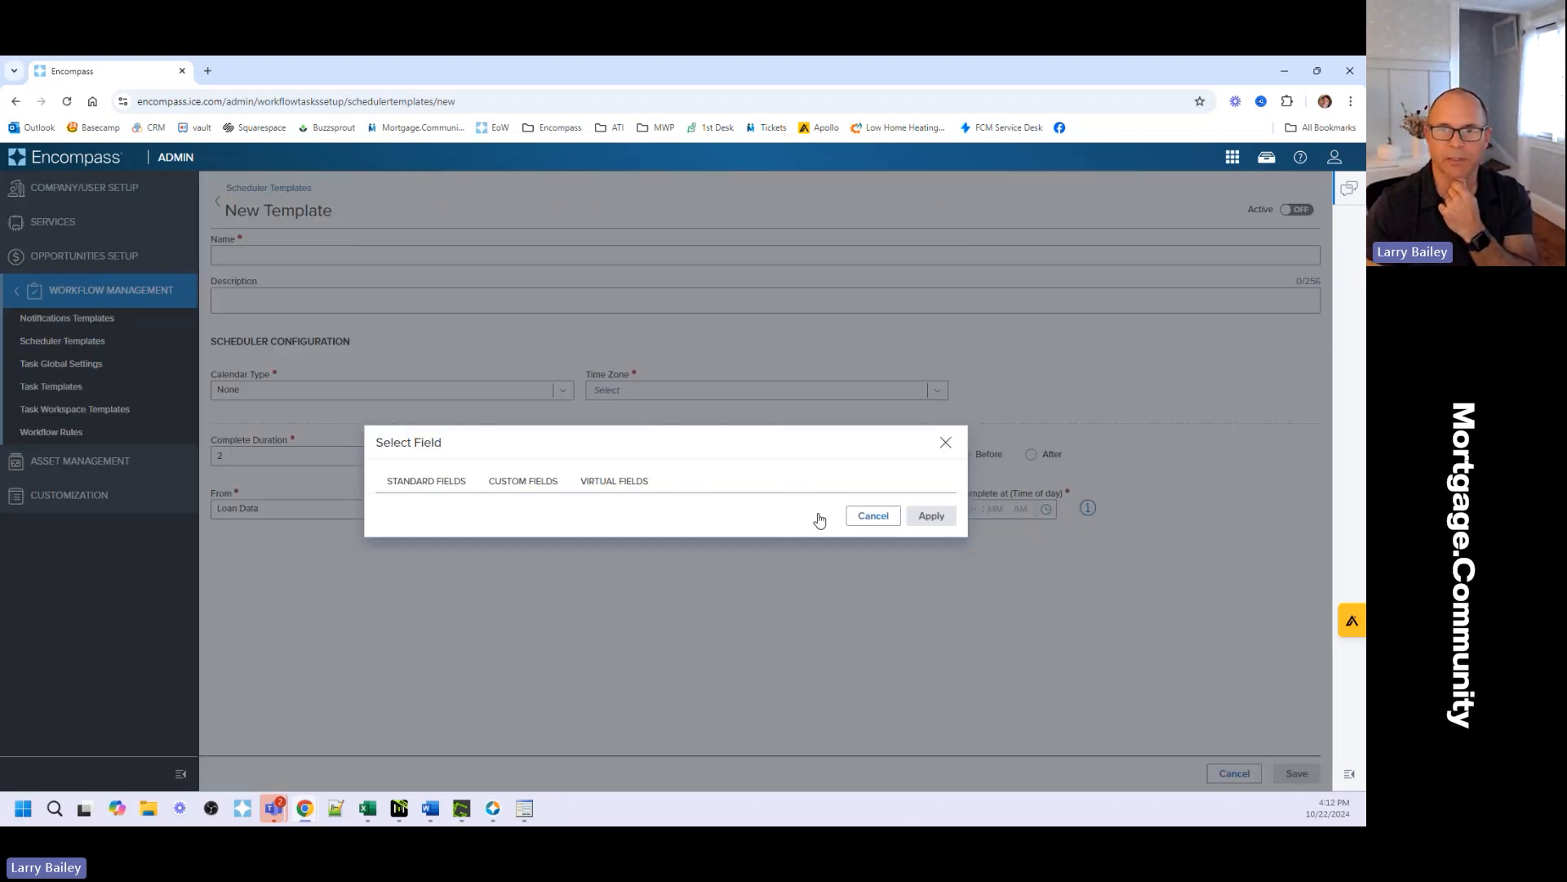
click(829, 349)
text(3)
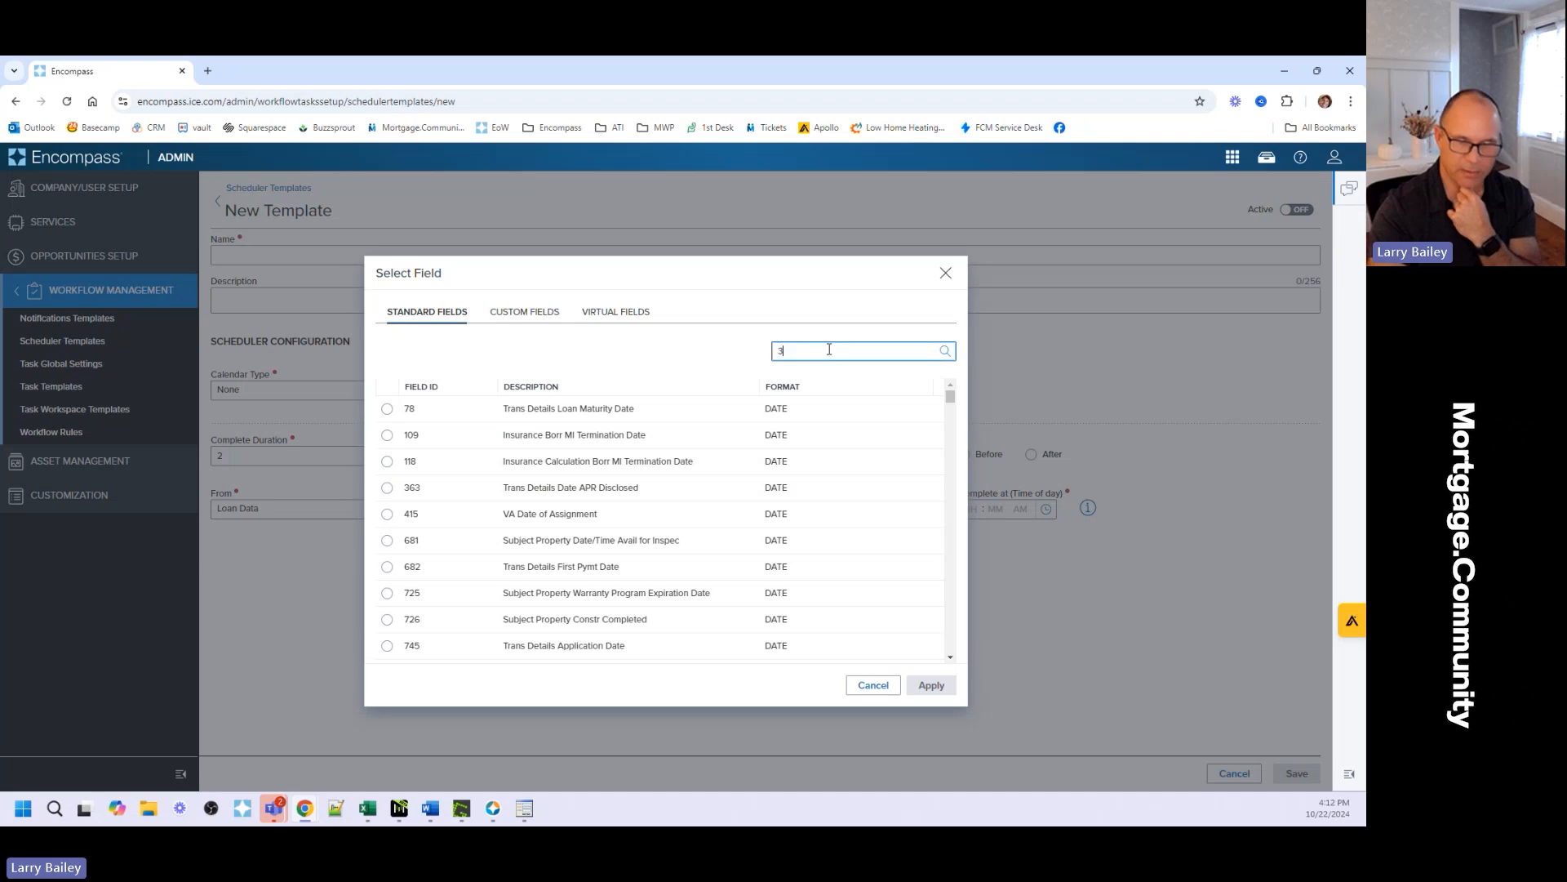
text(152)
key(Return)
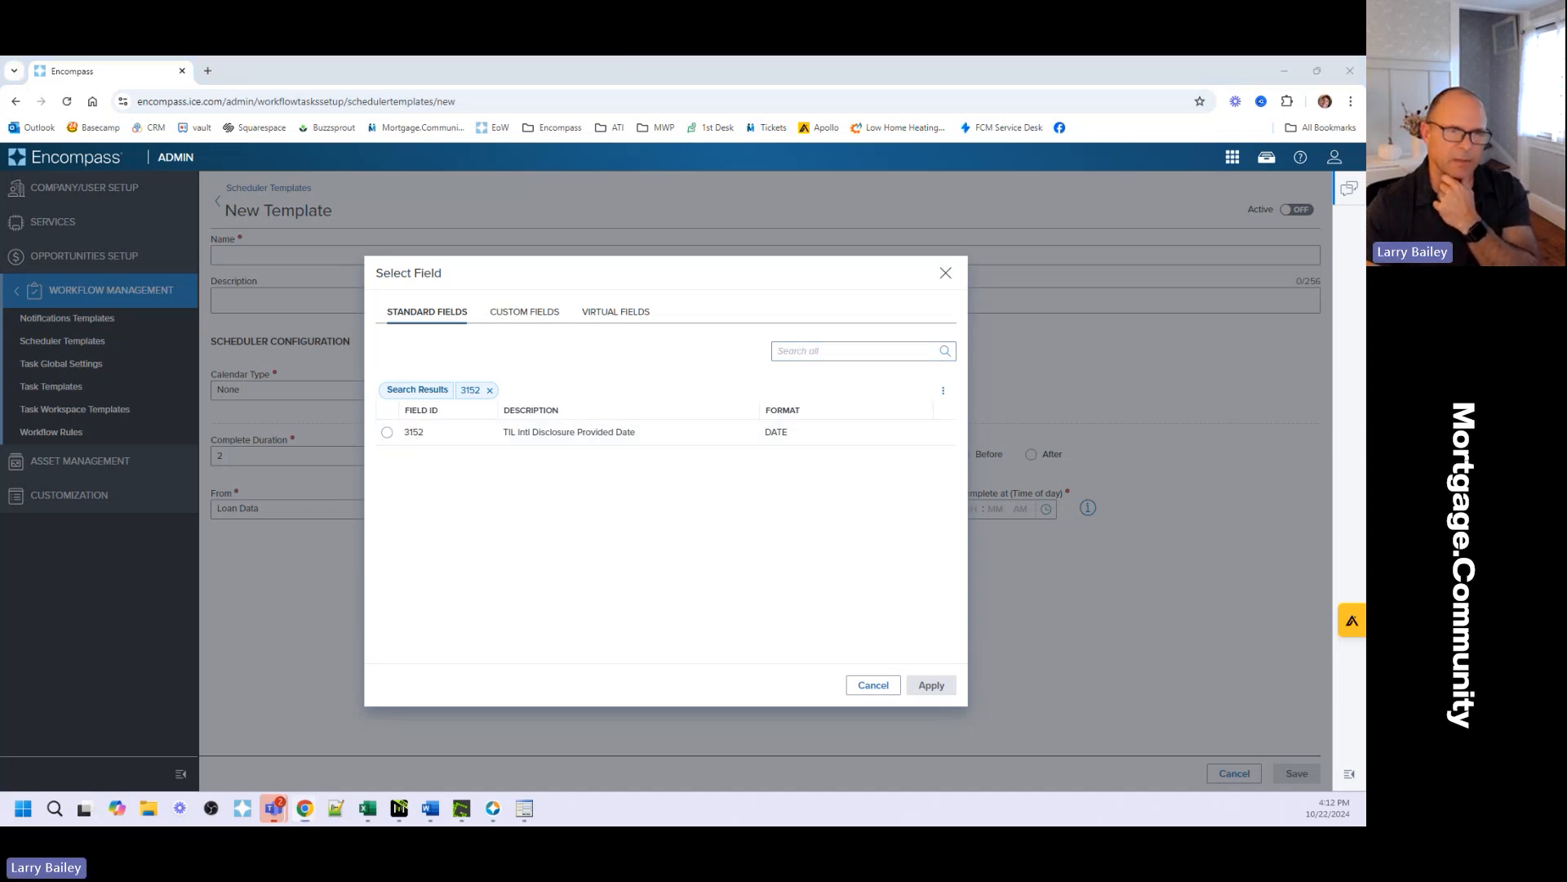
Search the standard fields for 3143, Initial Disclosure Due Date, and apply it as the Date Field ID
click(816, 350)
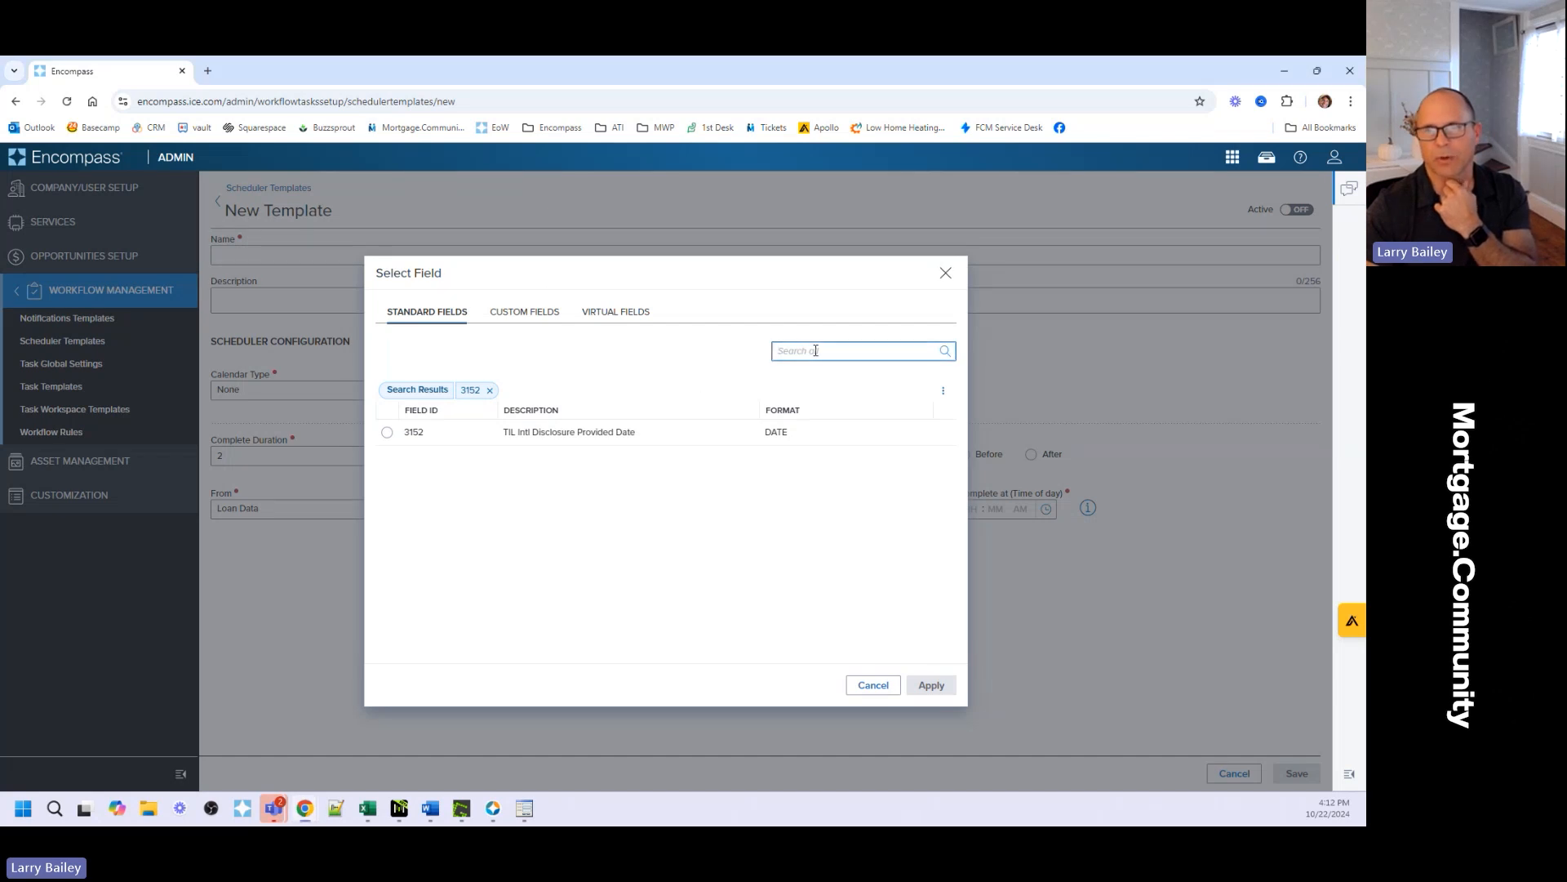
text(3143)
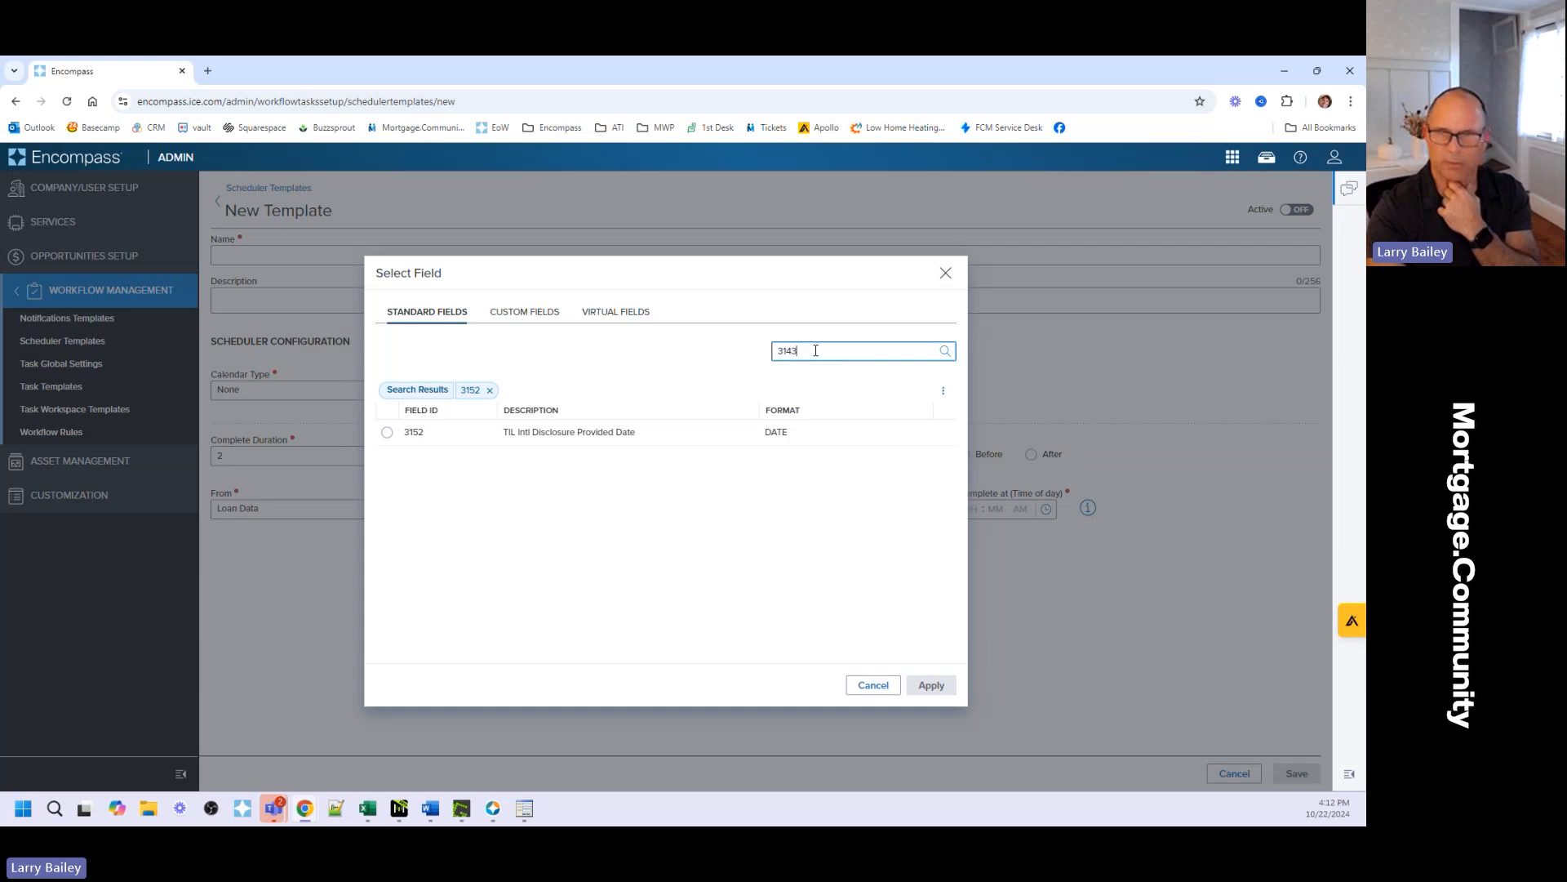
key(Return)
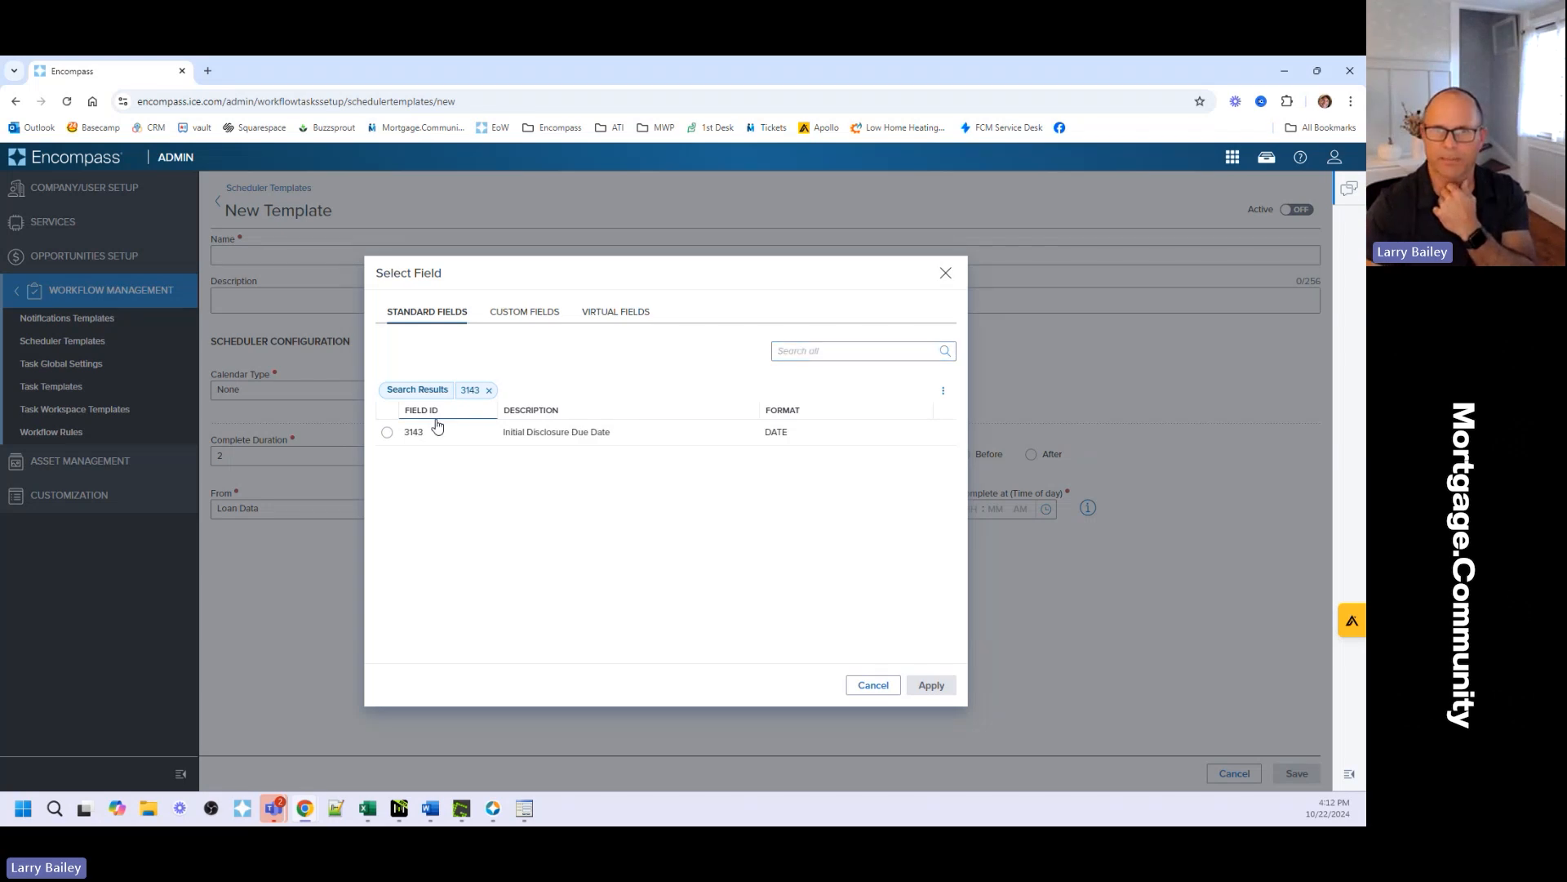
click(387, 432)
click(927, 687)
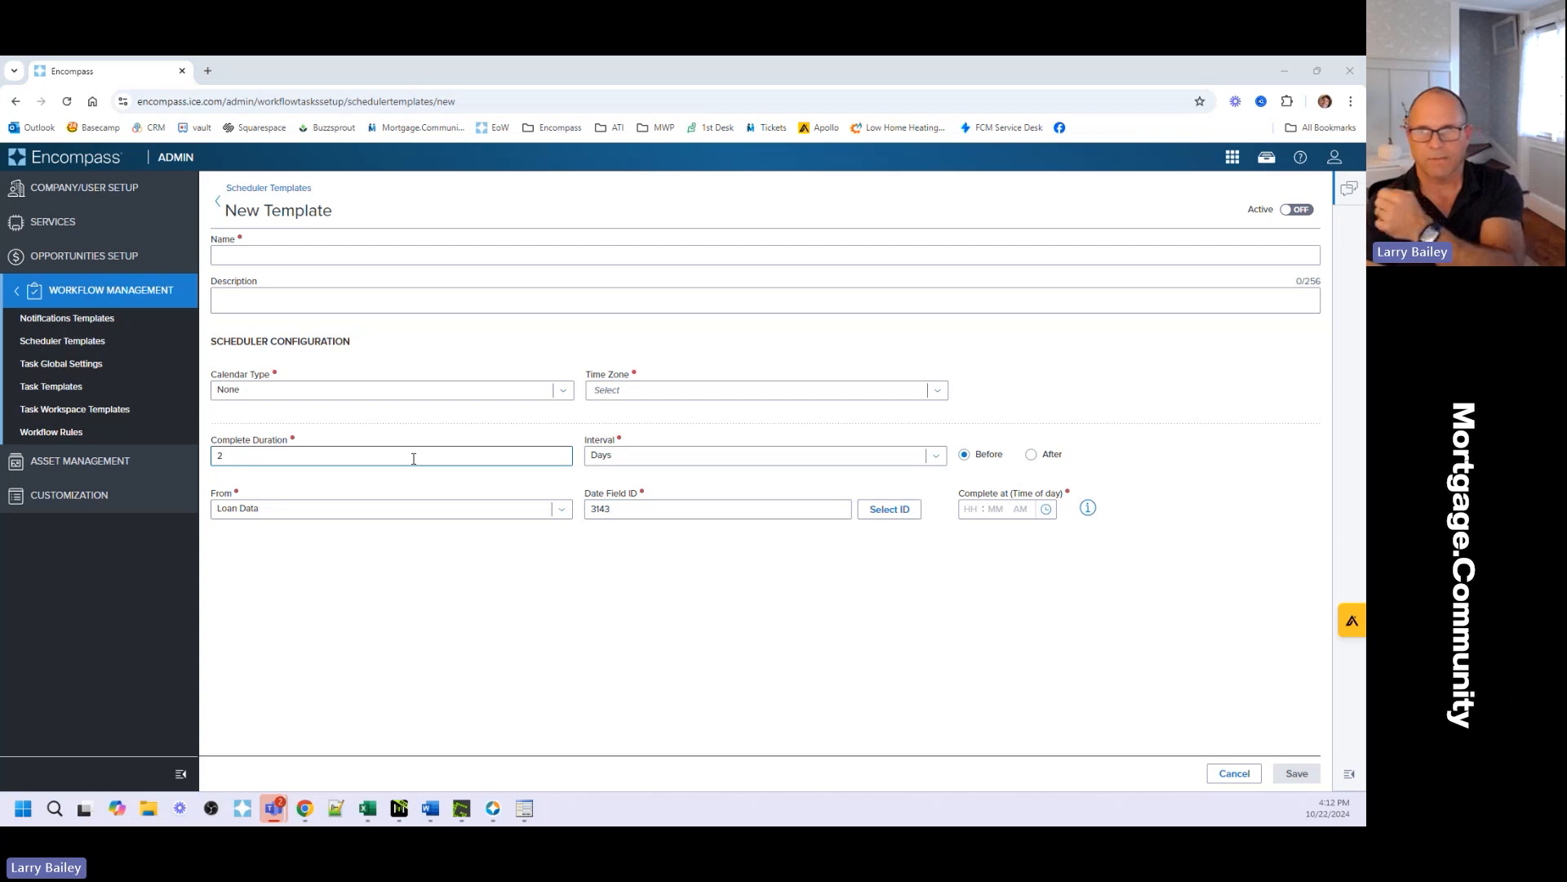
Set the Complete at time of day to 08:00 AM and the Time Zone to ET - Eastern Time
click(971, 508)
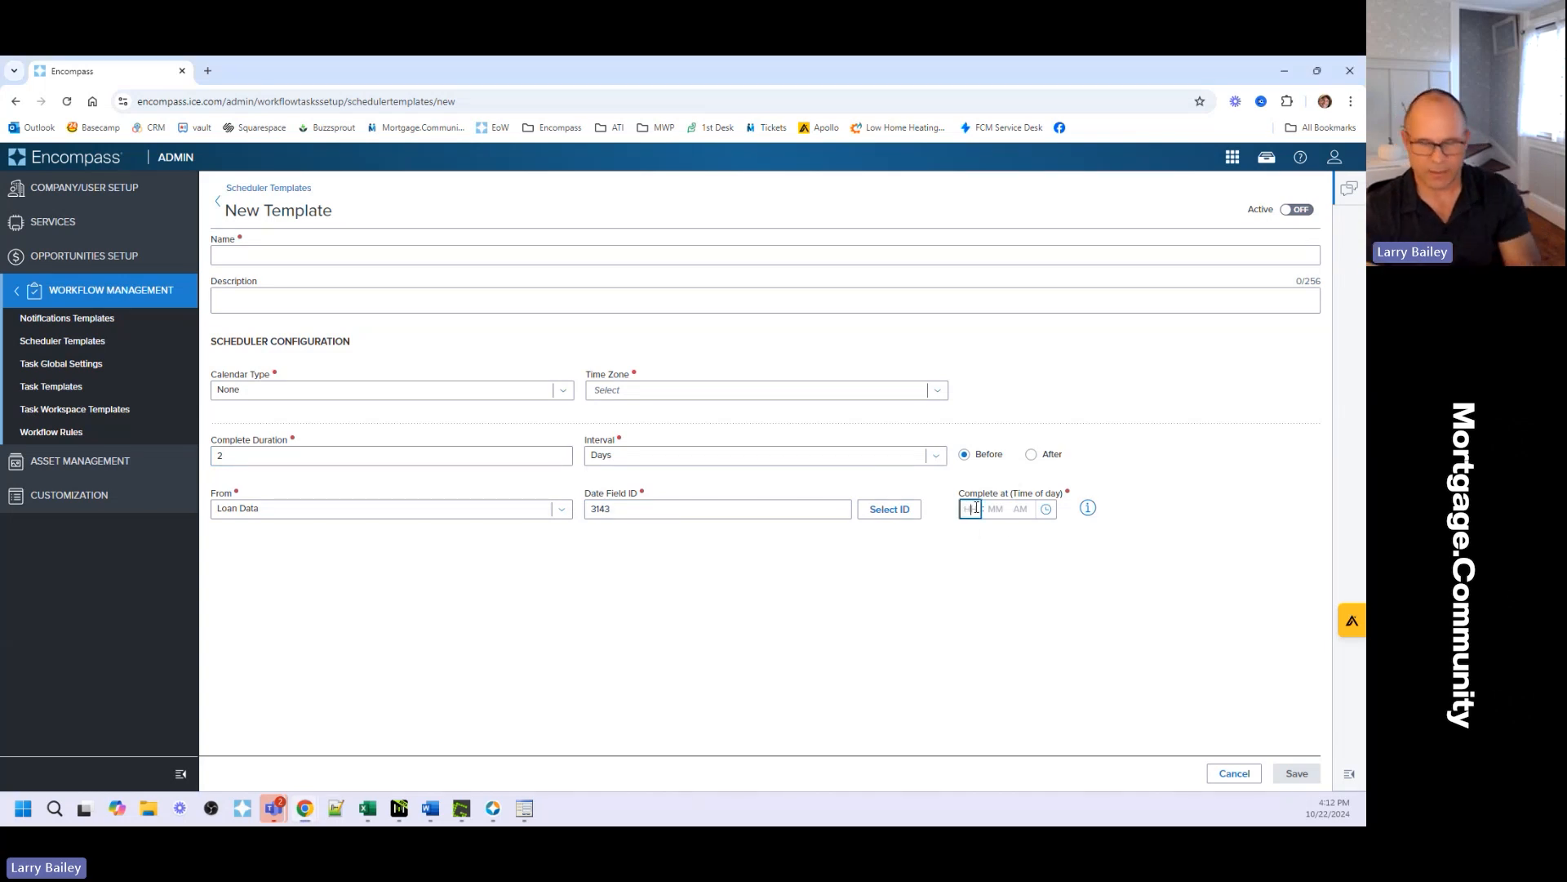
text(0)
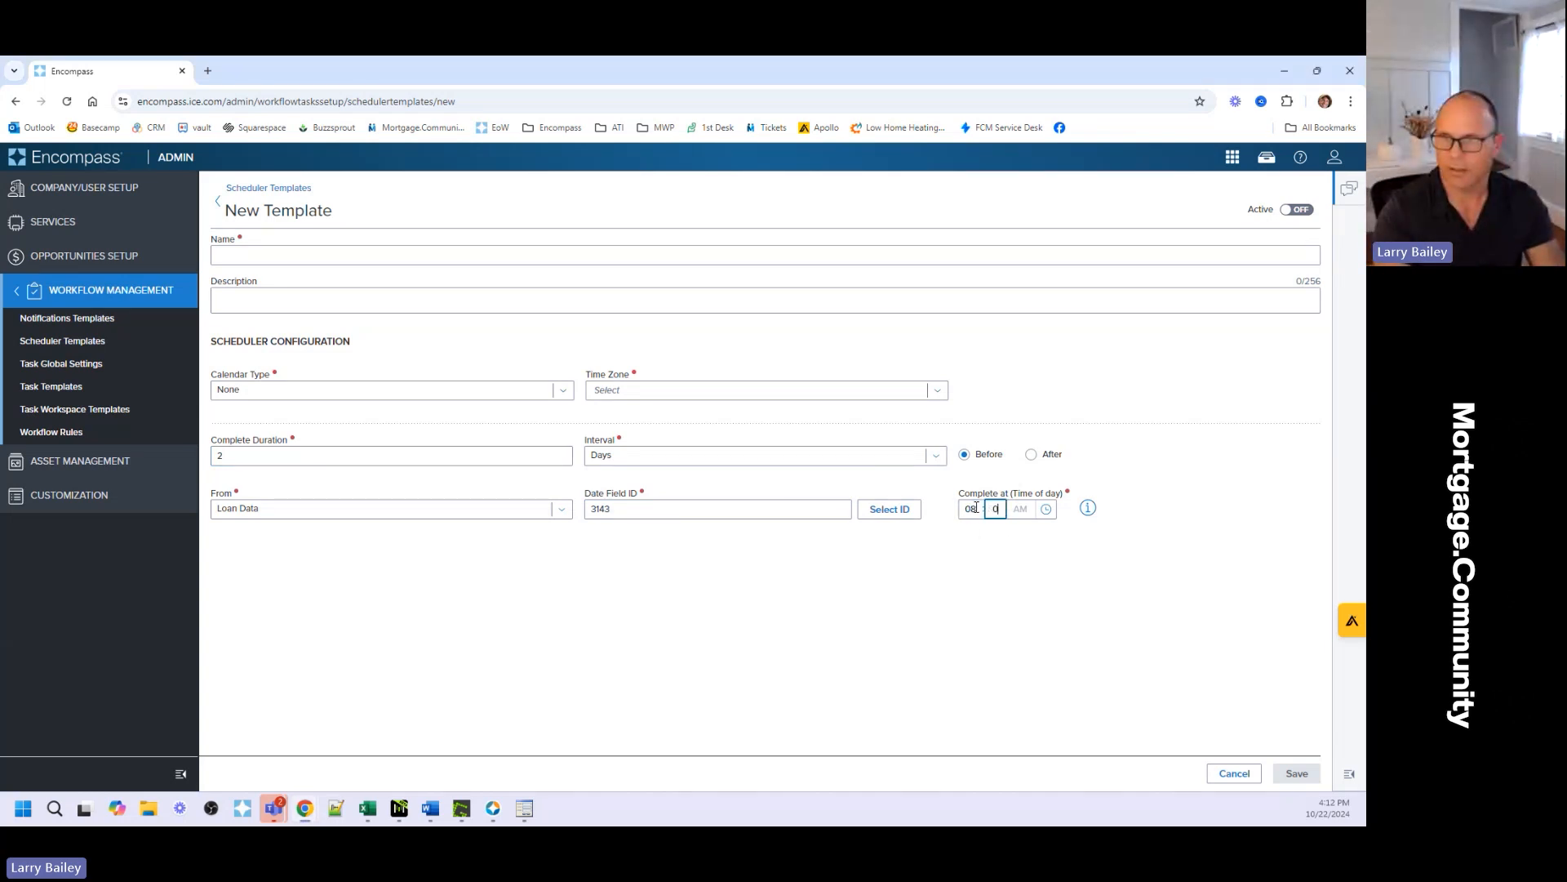
text(800a)
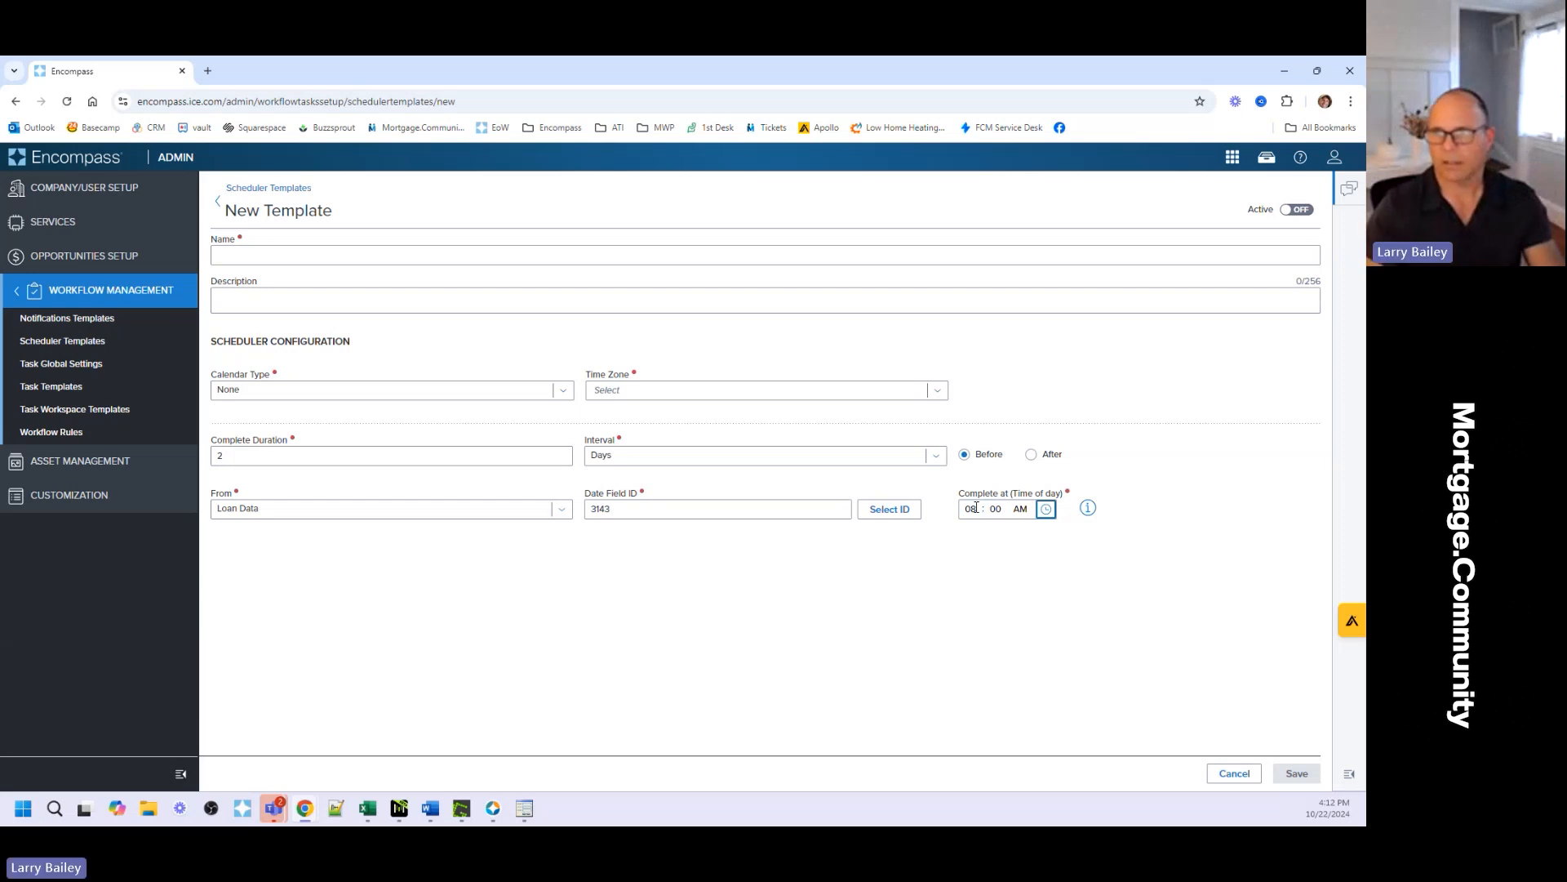
click(765, 391)
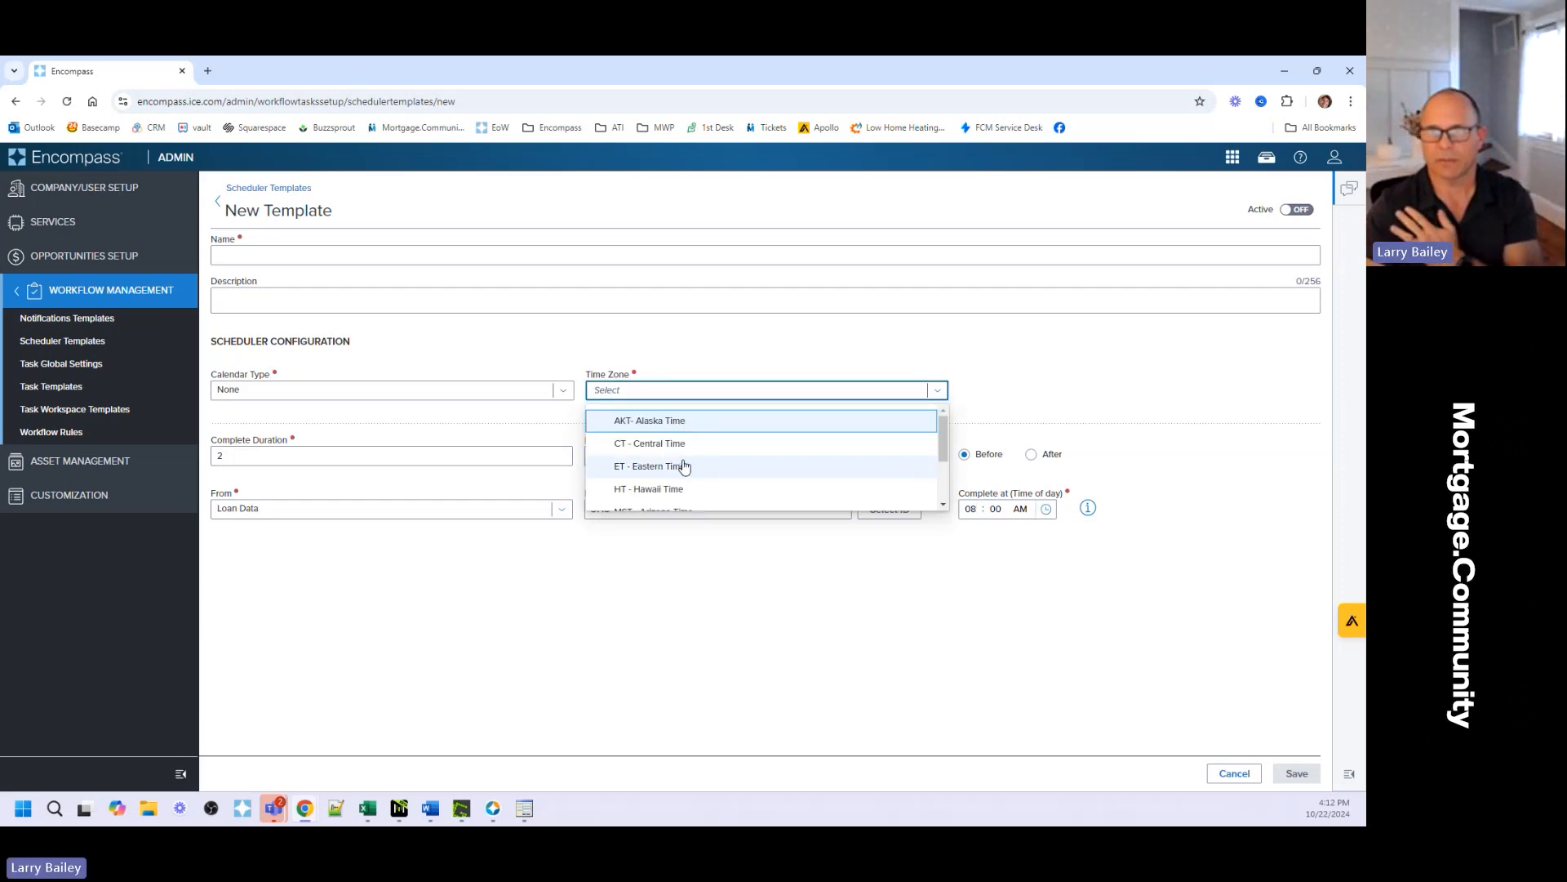
click(680, 465)
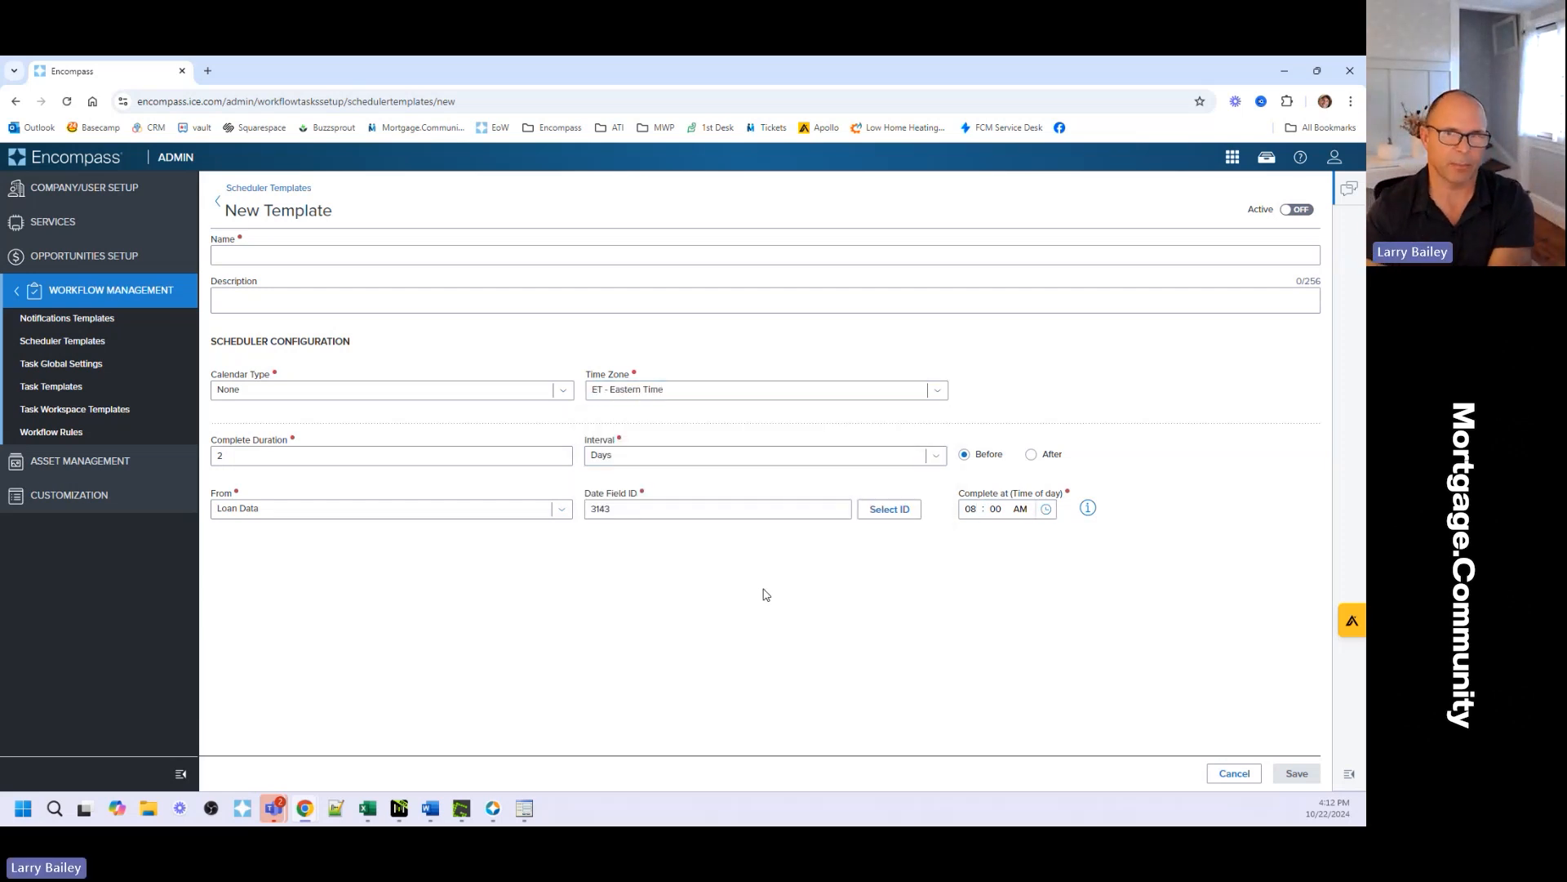
Save the scheduler template under the name "2 days before Initial Disclosures Due" and make it active
click(360, 256)
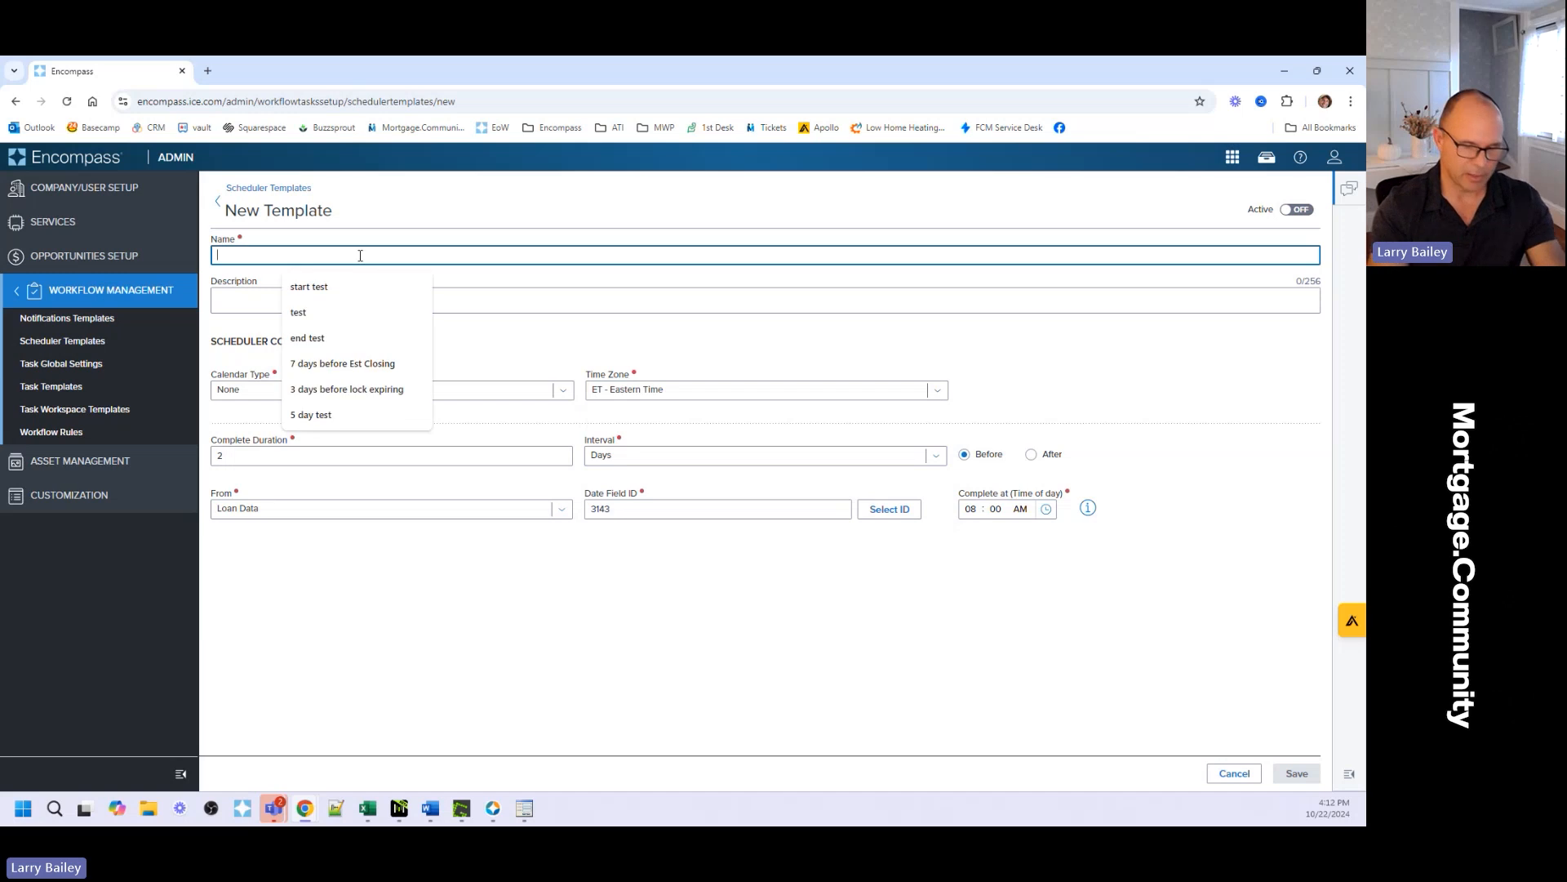
text(2 days be)
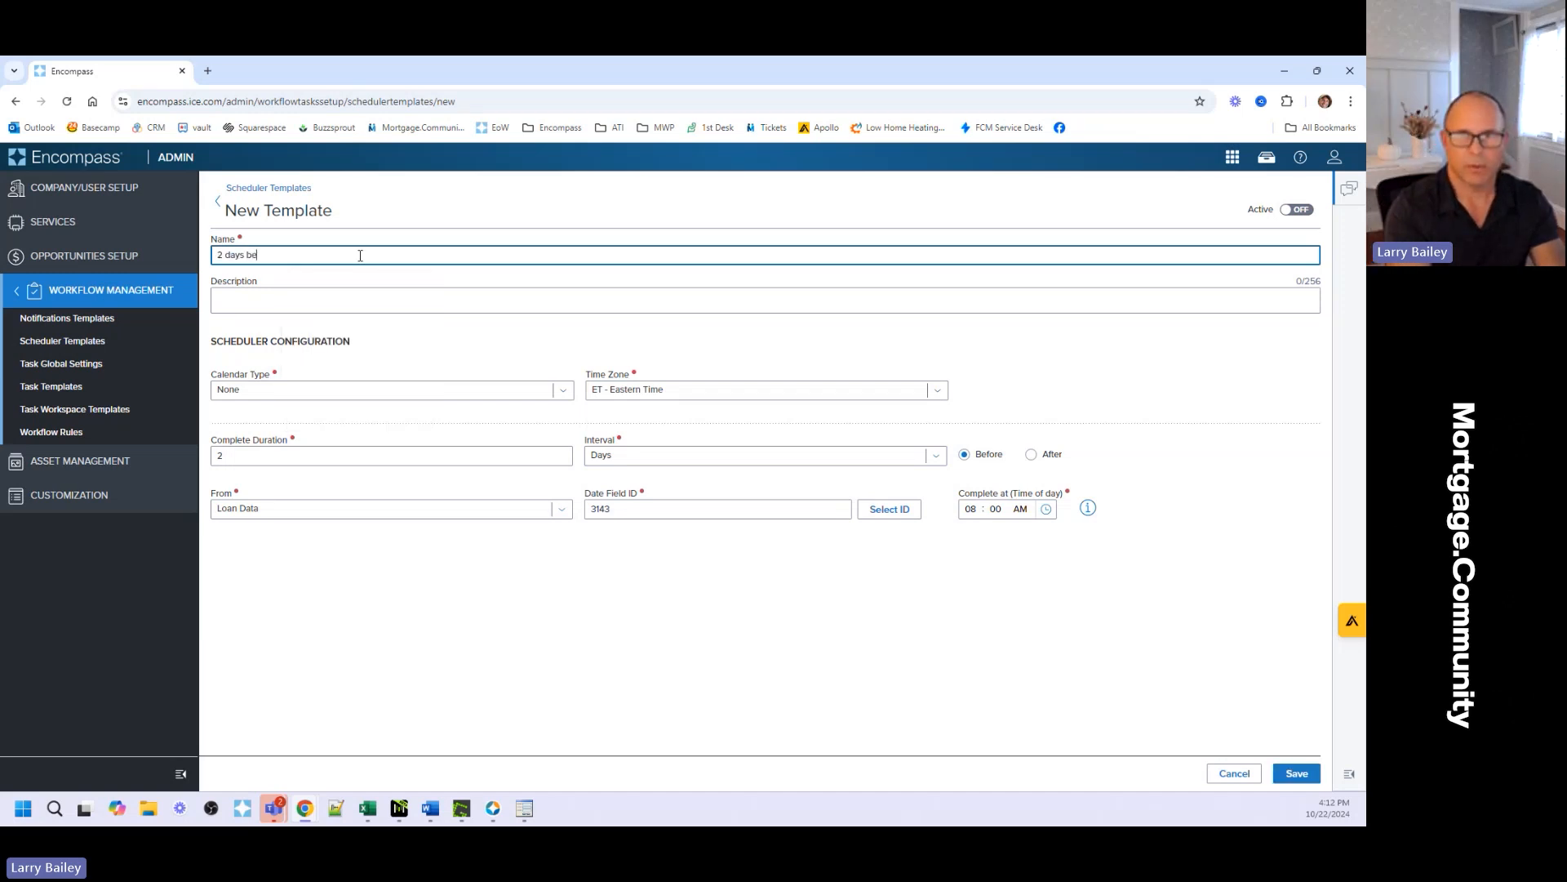
text(fore)
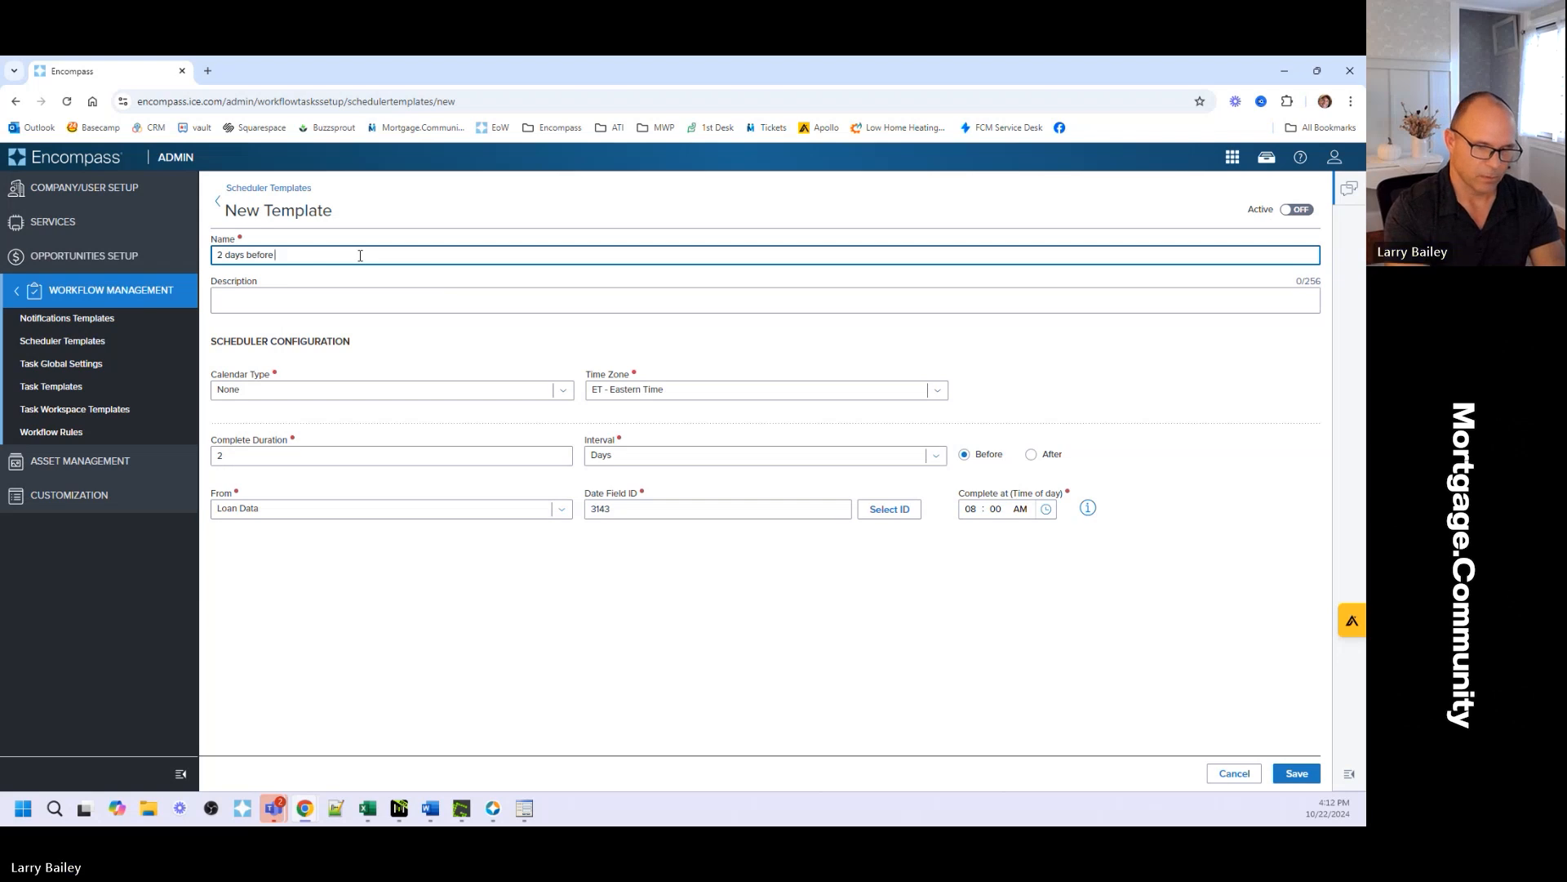
text( Initial)
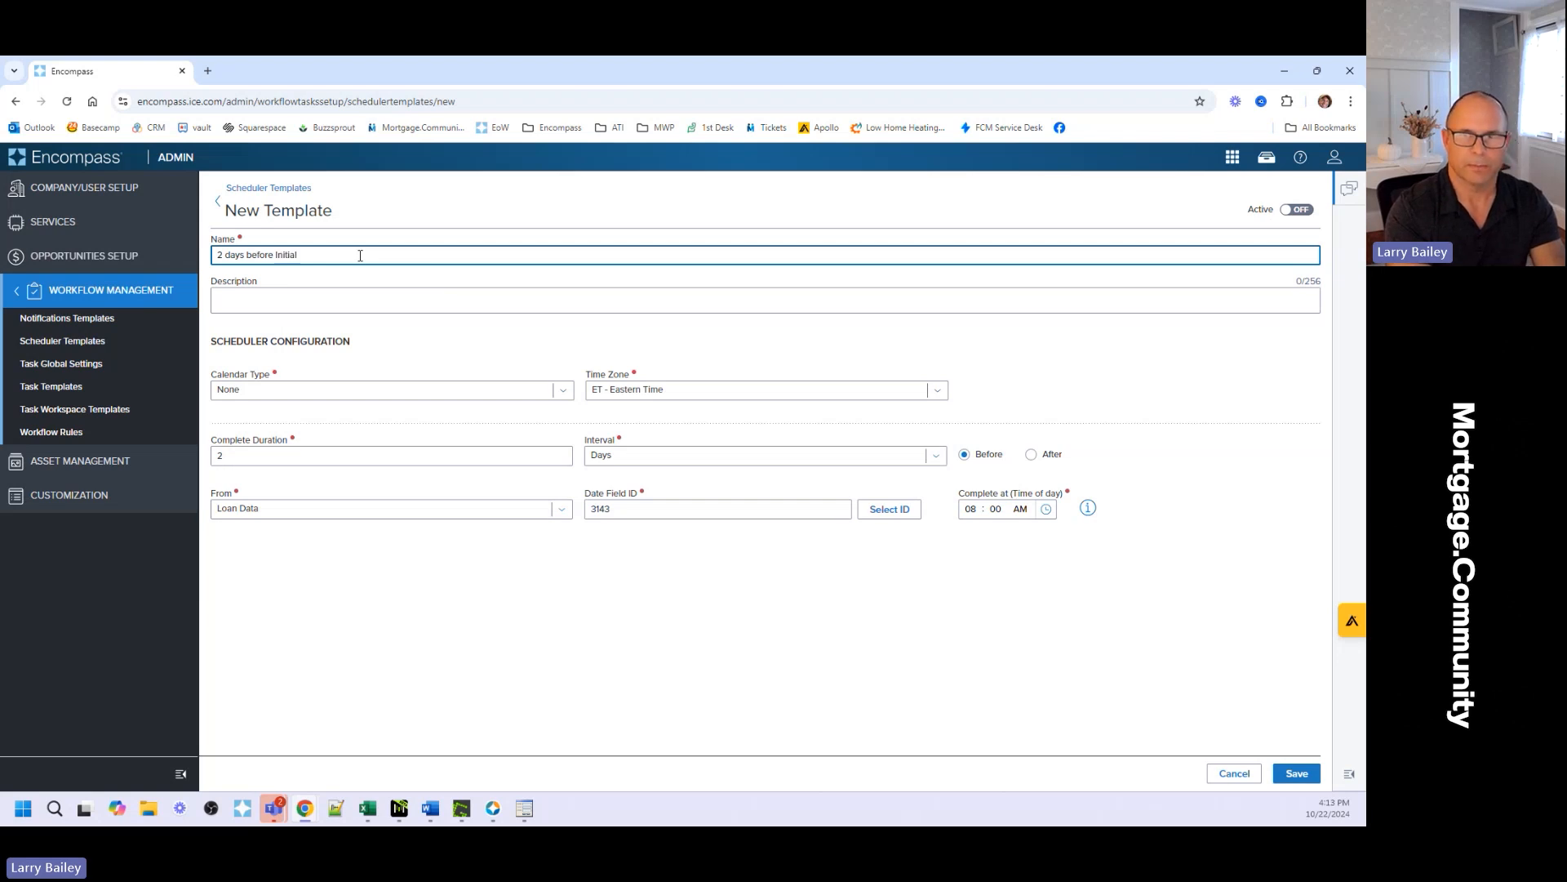
text( Disclosure)
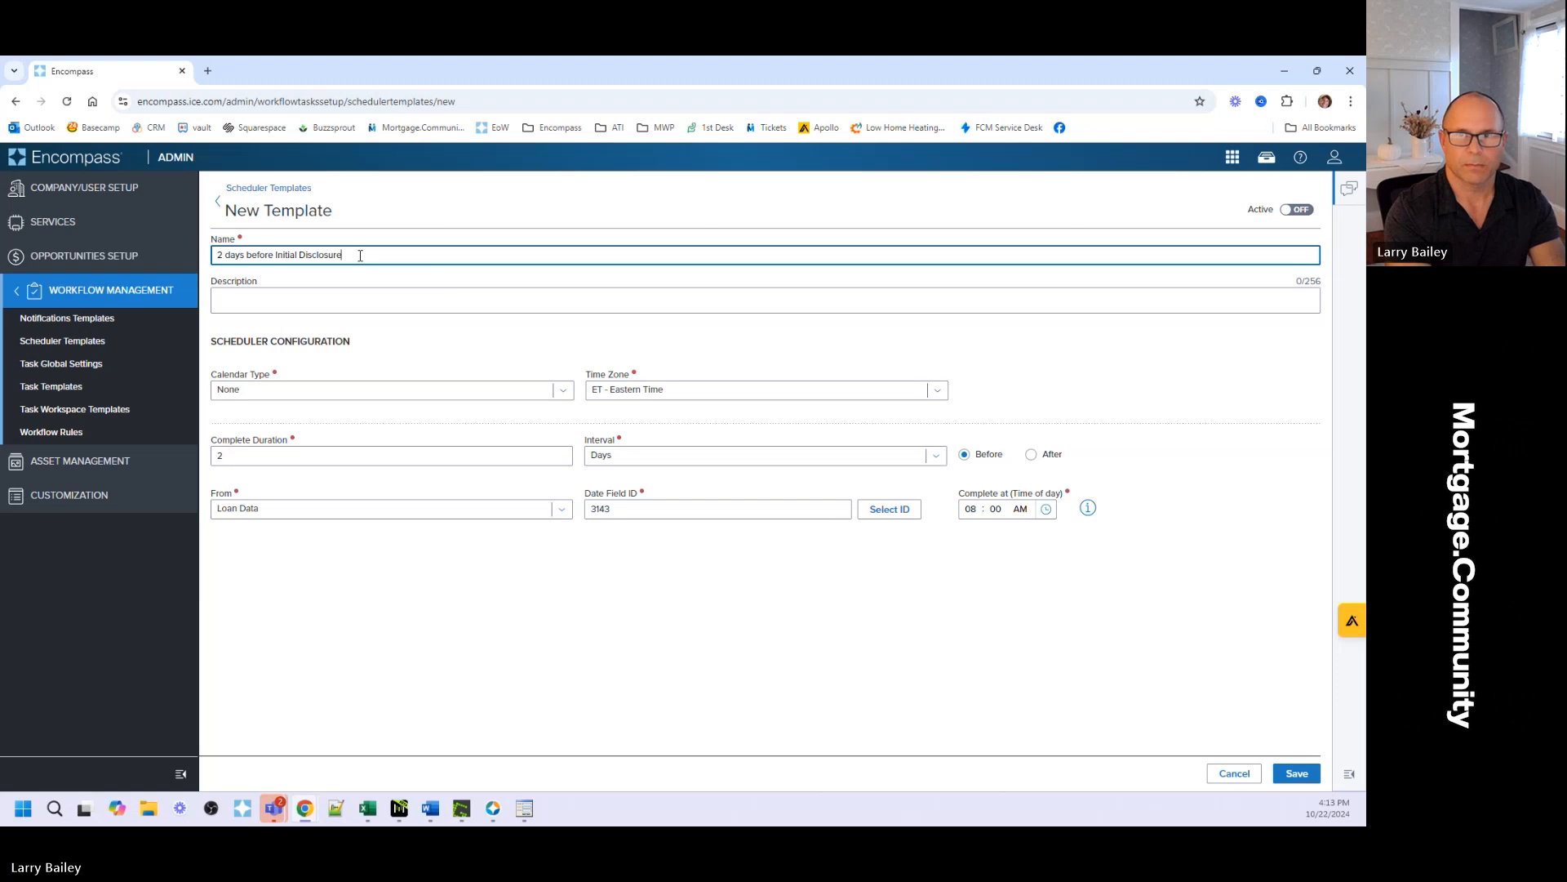
text(s Due)
click(471, 612)
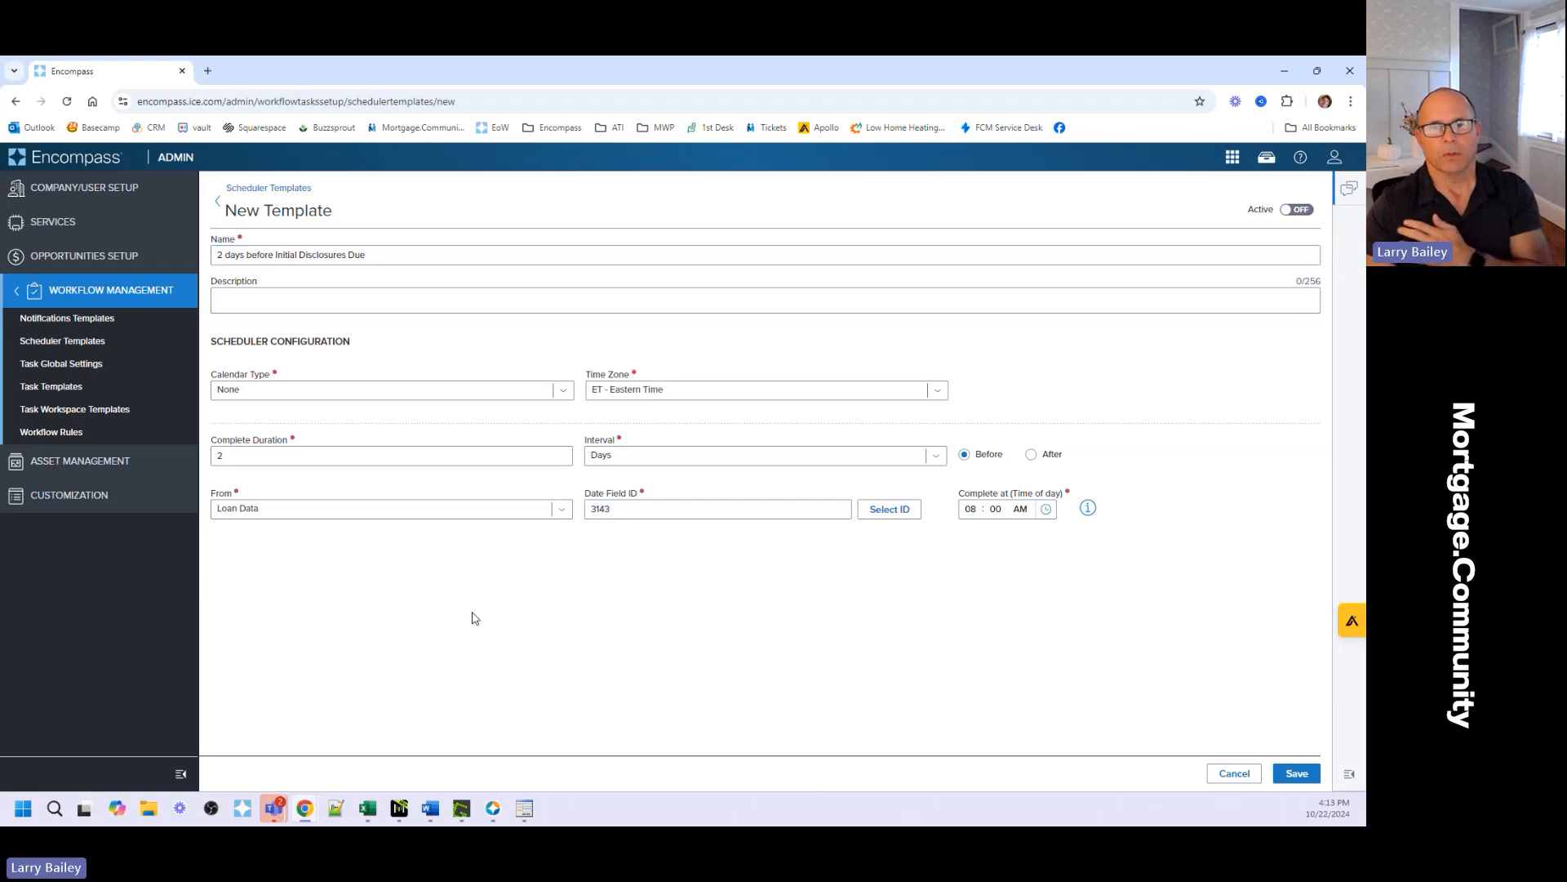
click(1292, 776)
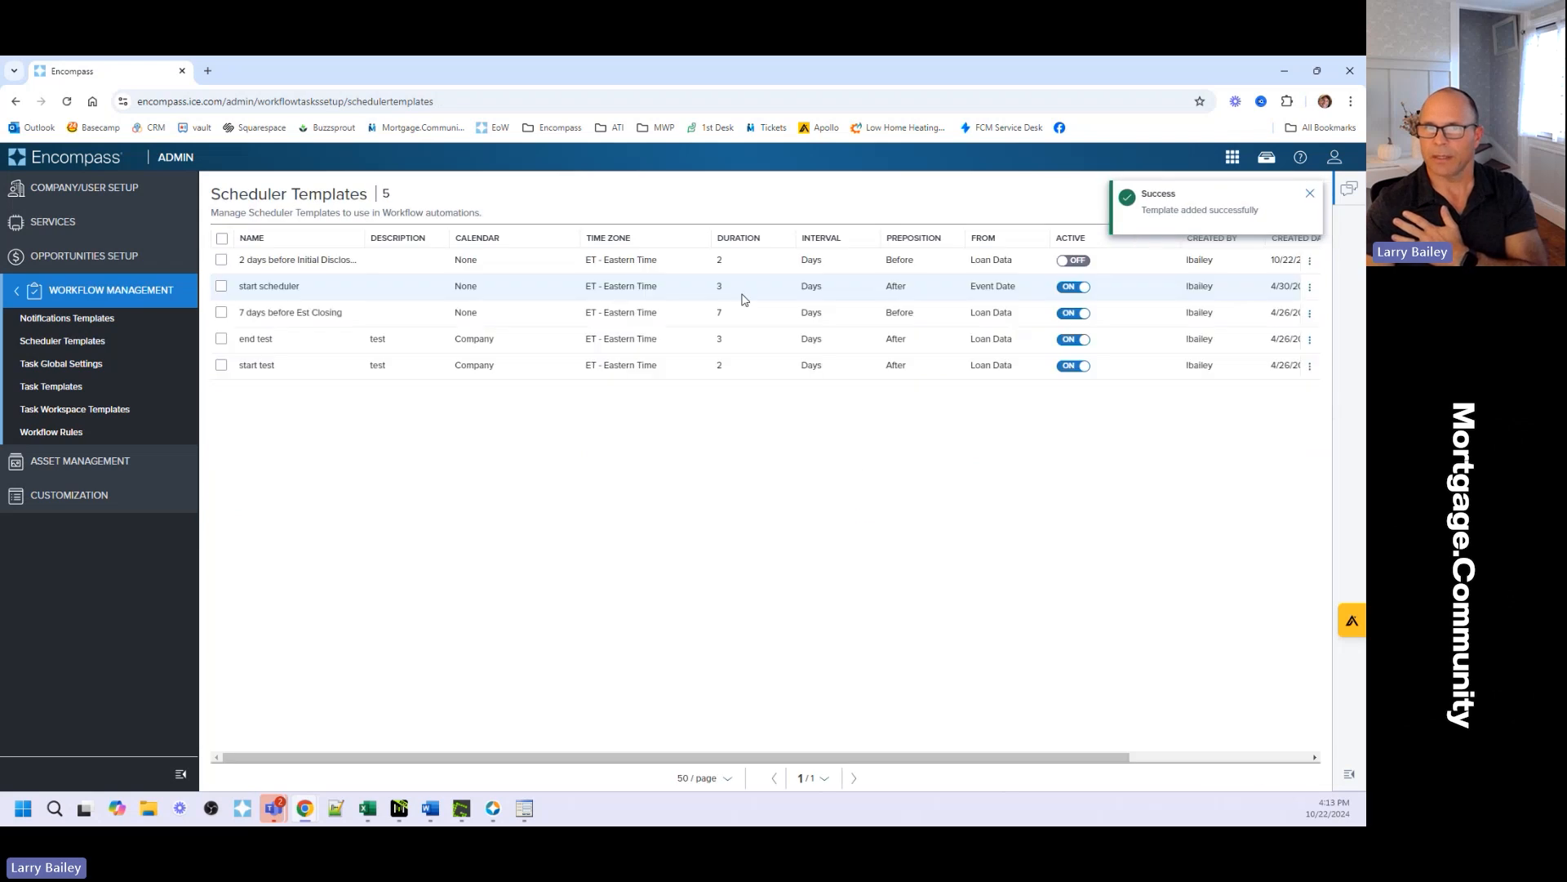
click(1080, 267)
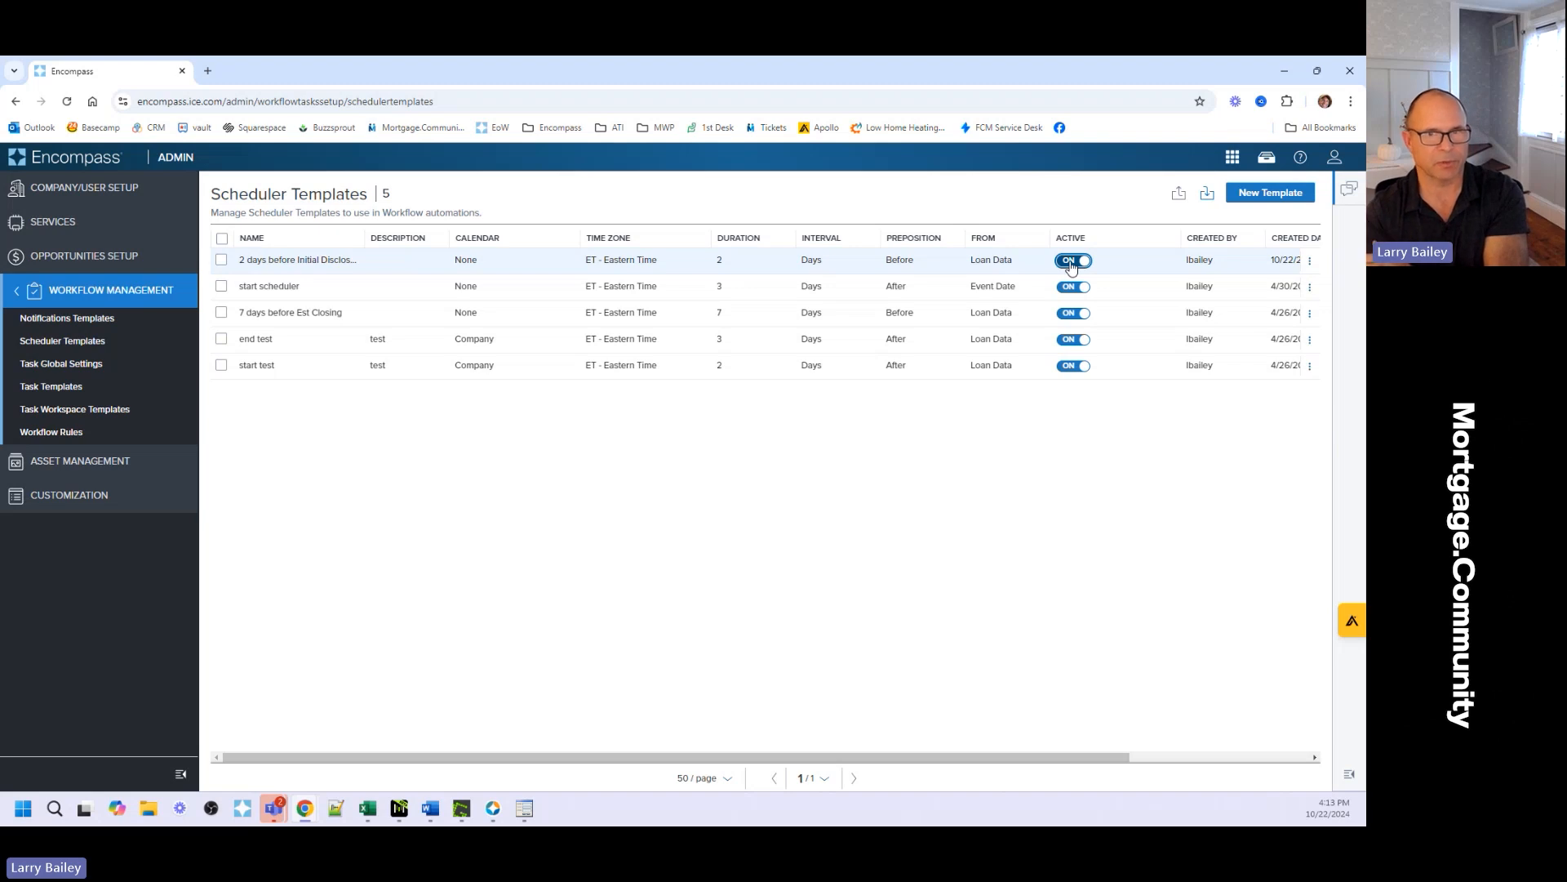
Reopen the "2 days before Initial Disclosures Due" scheduler template and review its Date Field ID
click(89, 433)
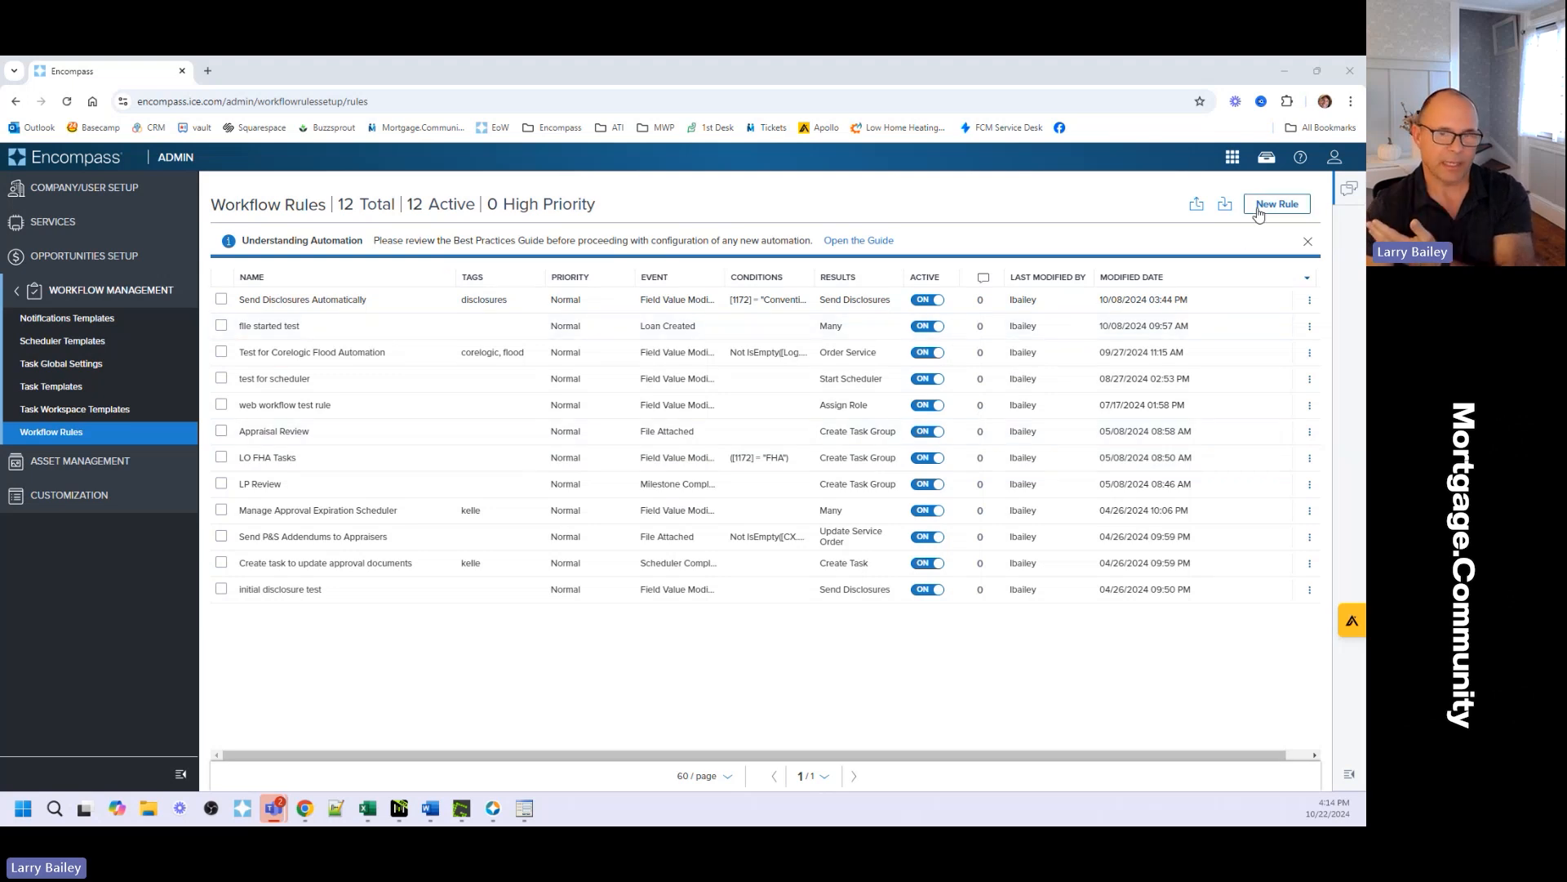
click(66, 340)
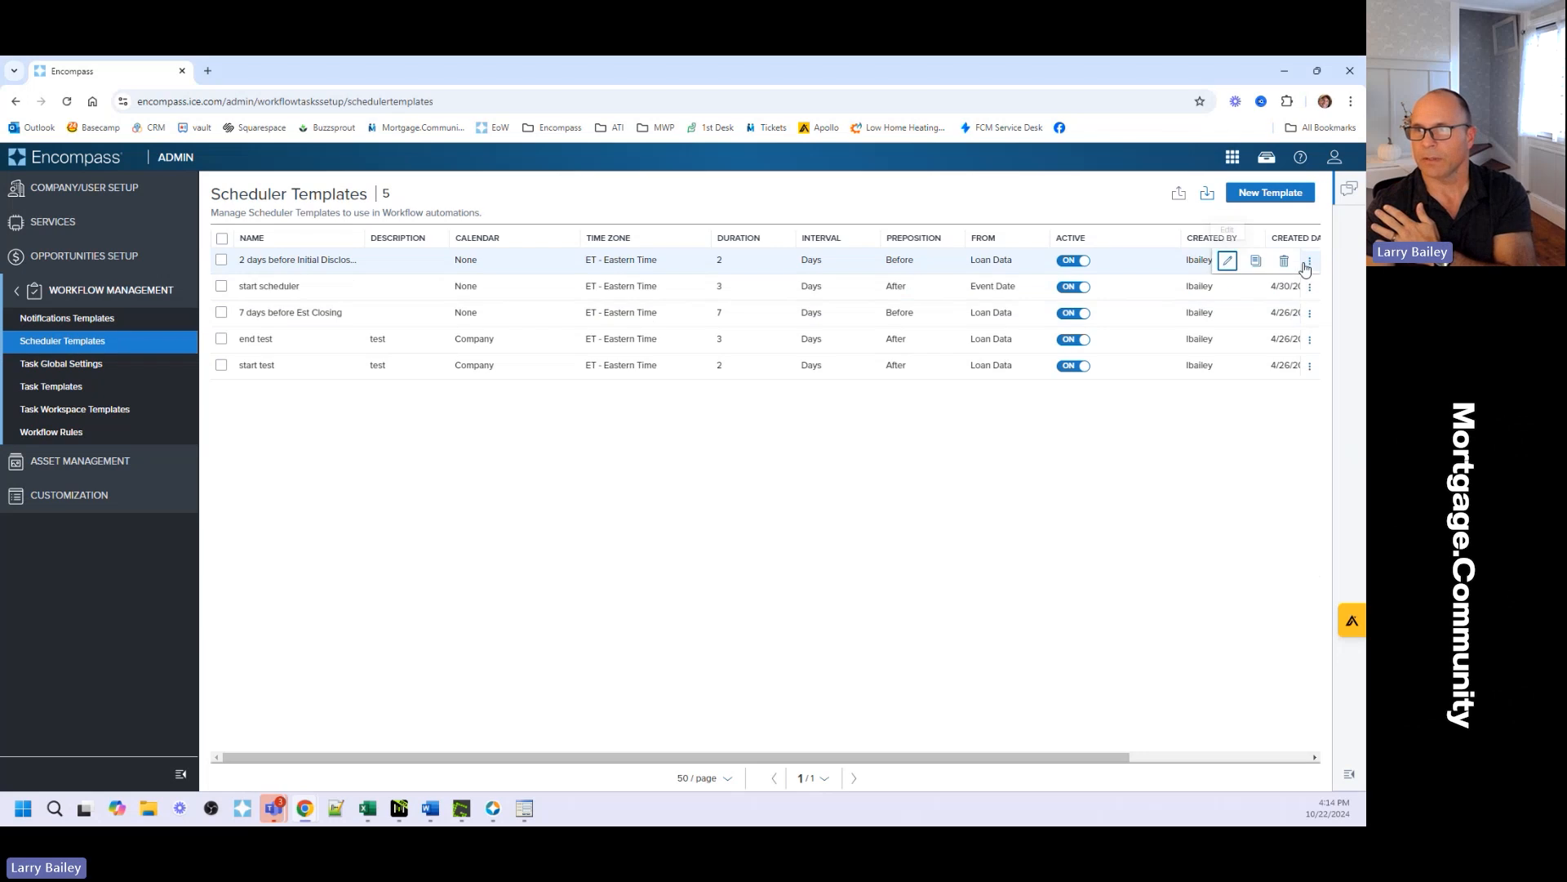
click(1227, 261)
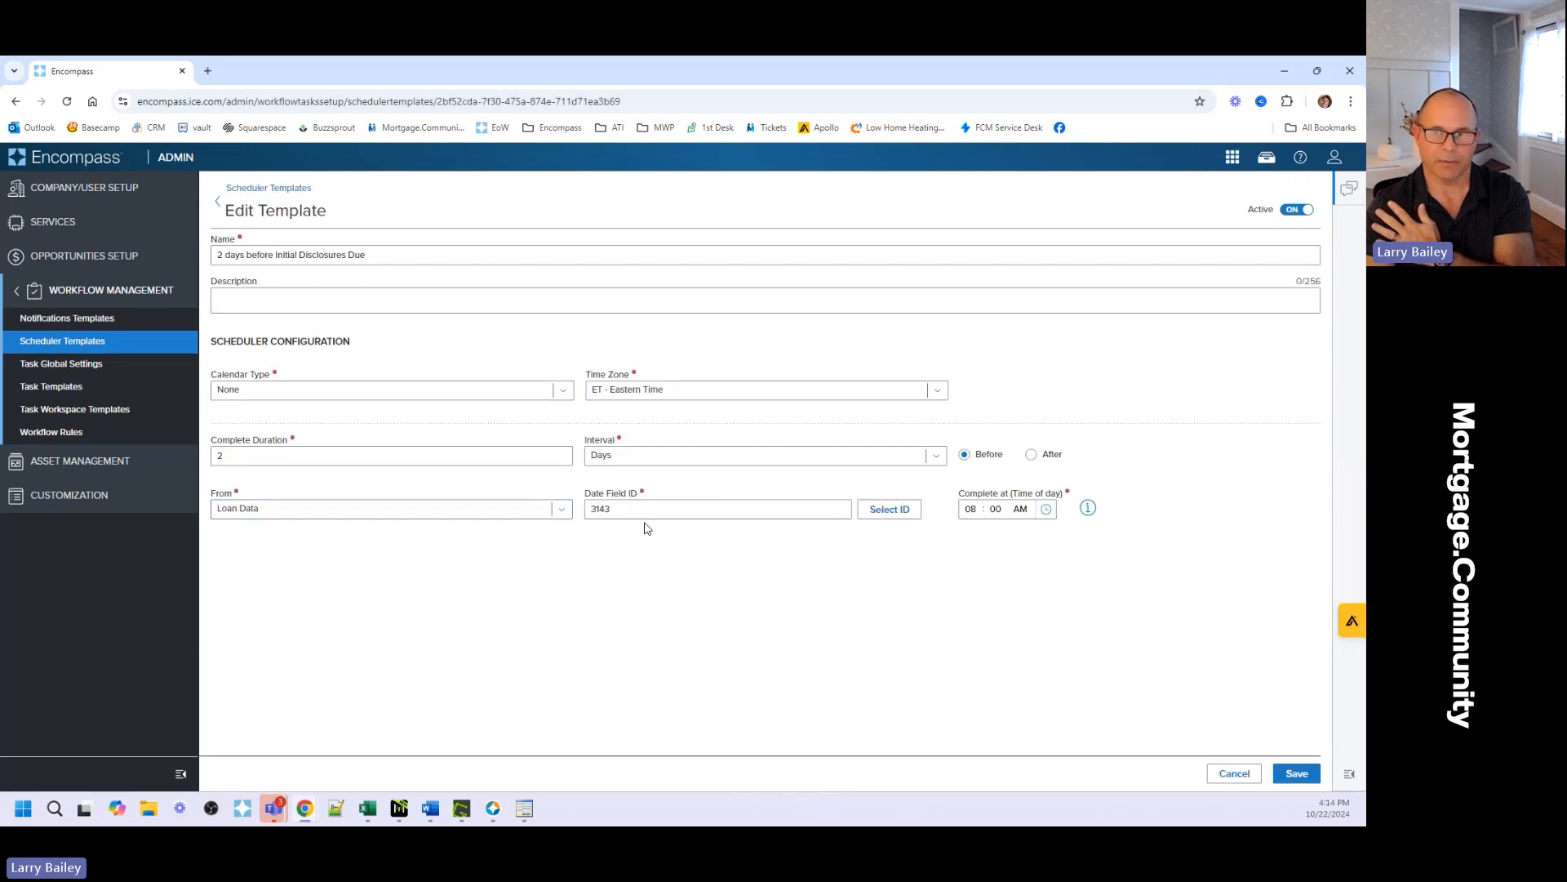
click(614, 511)
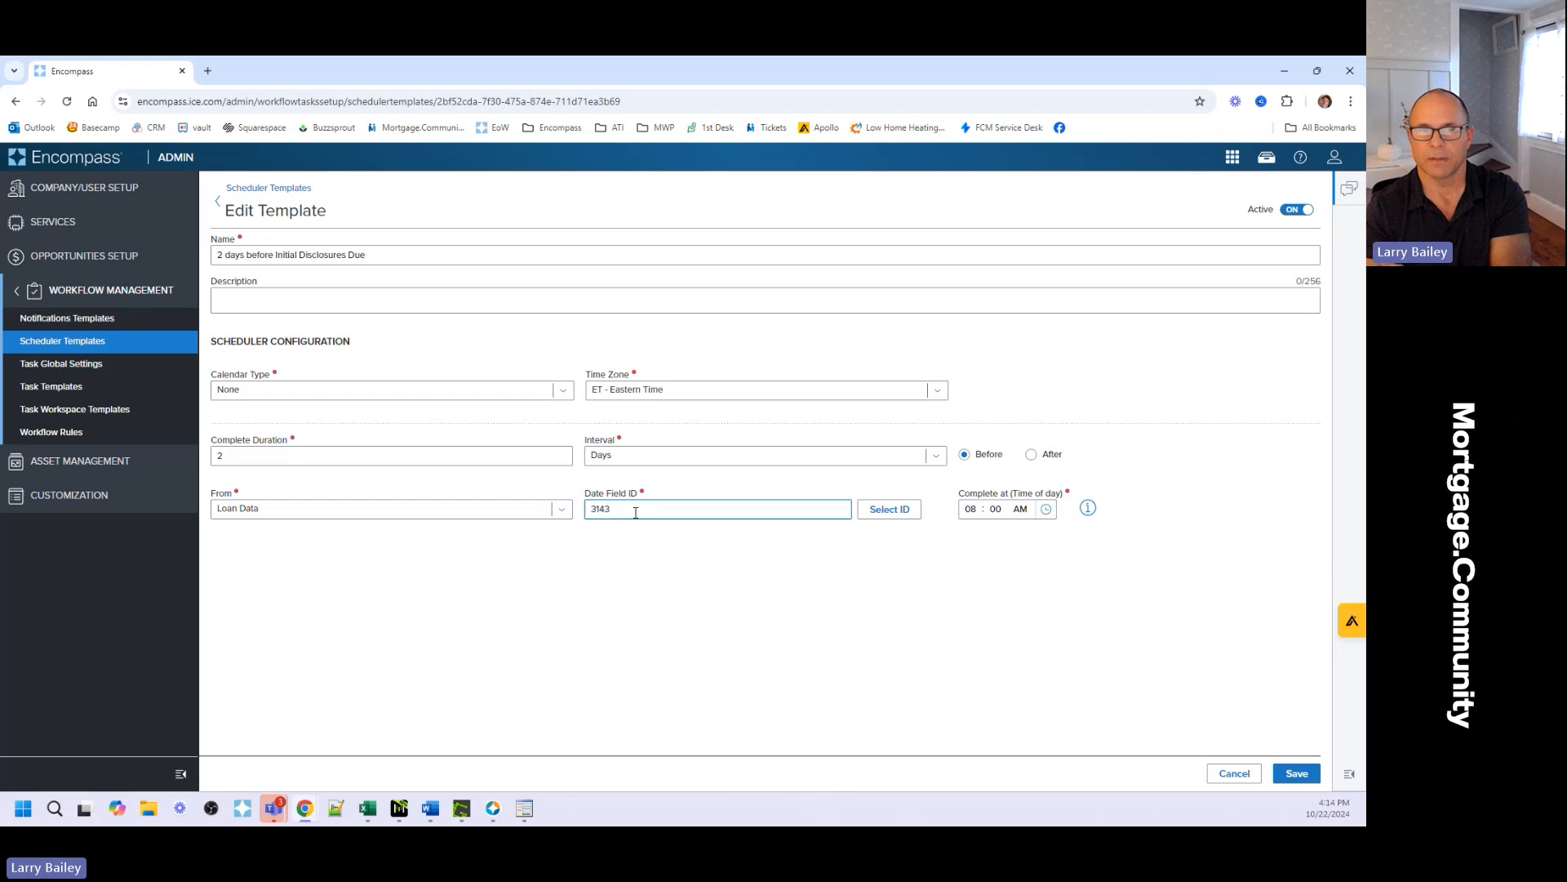
Create a new workflow rule named "Notification for Initial Disclosures -2 days"
click(86, 430)
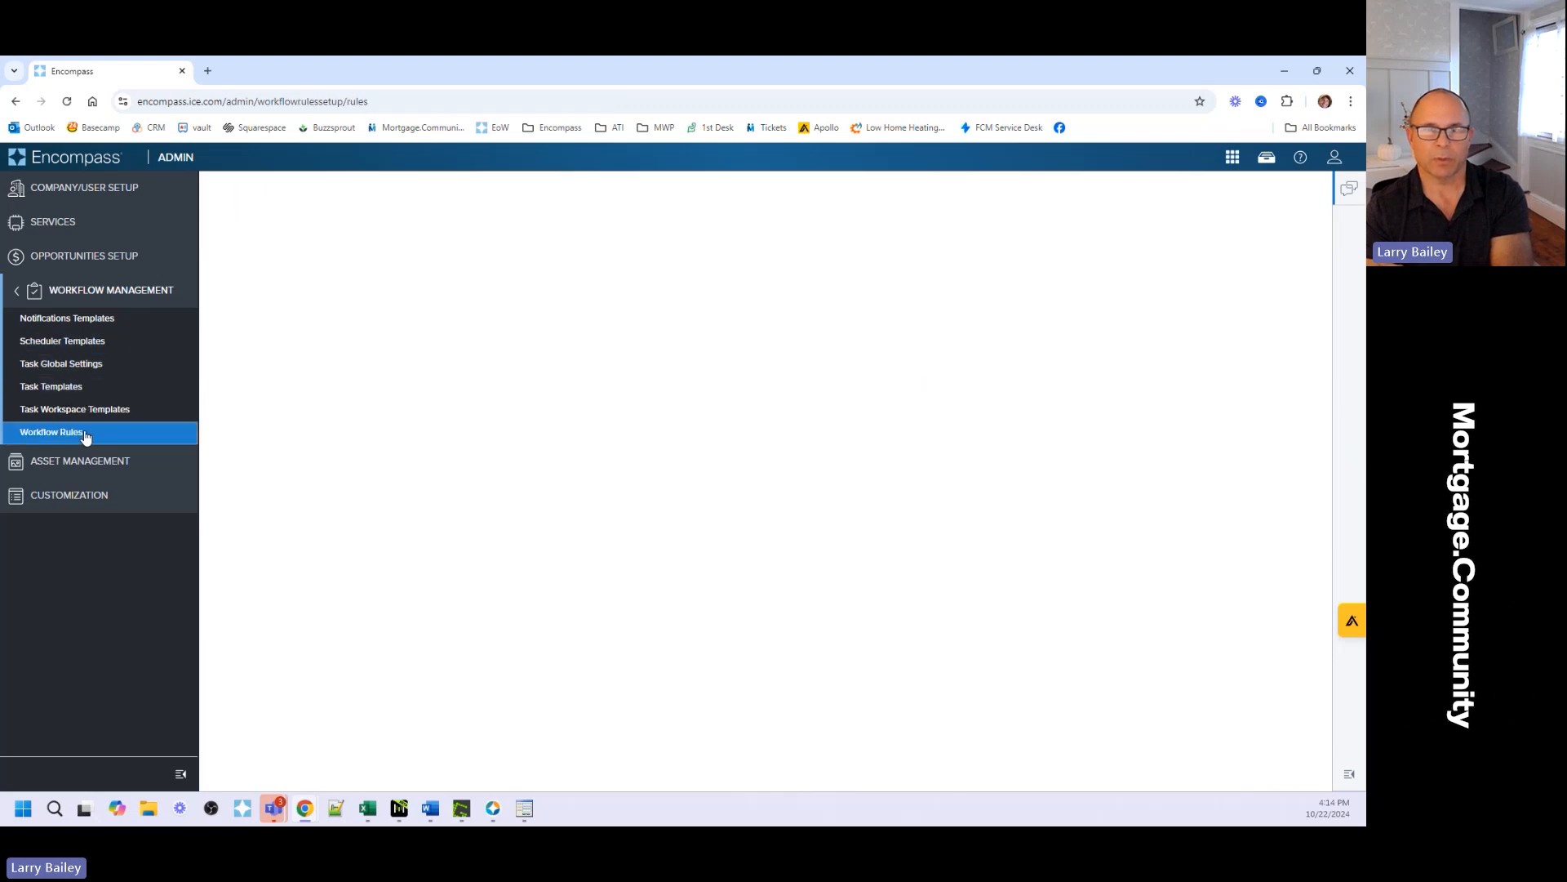
click(1264, 205)
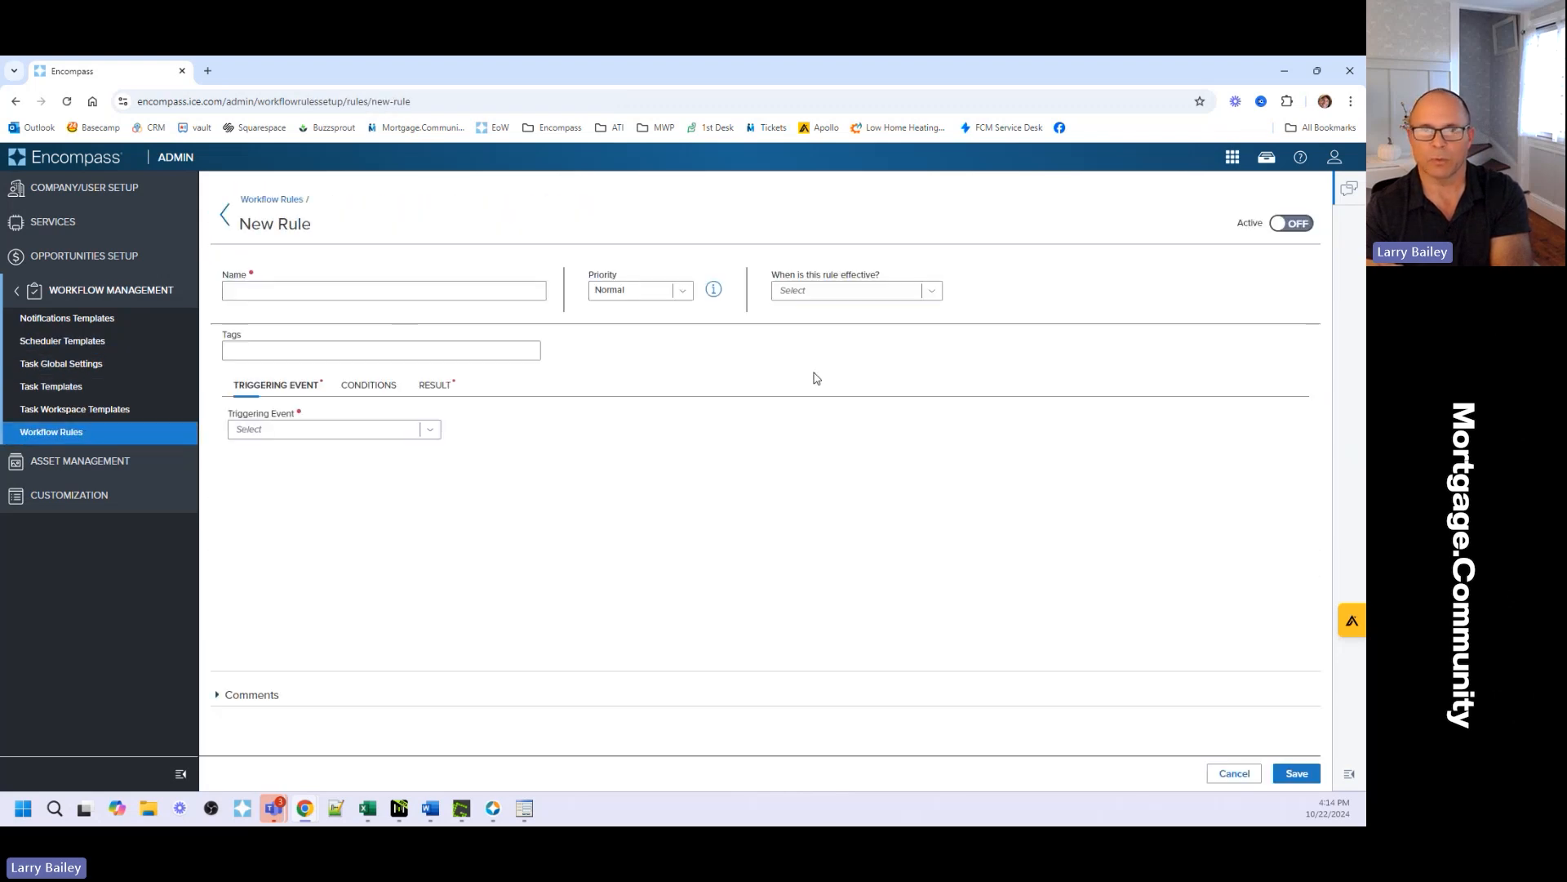
click(317, 292)
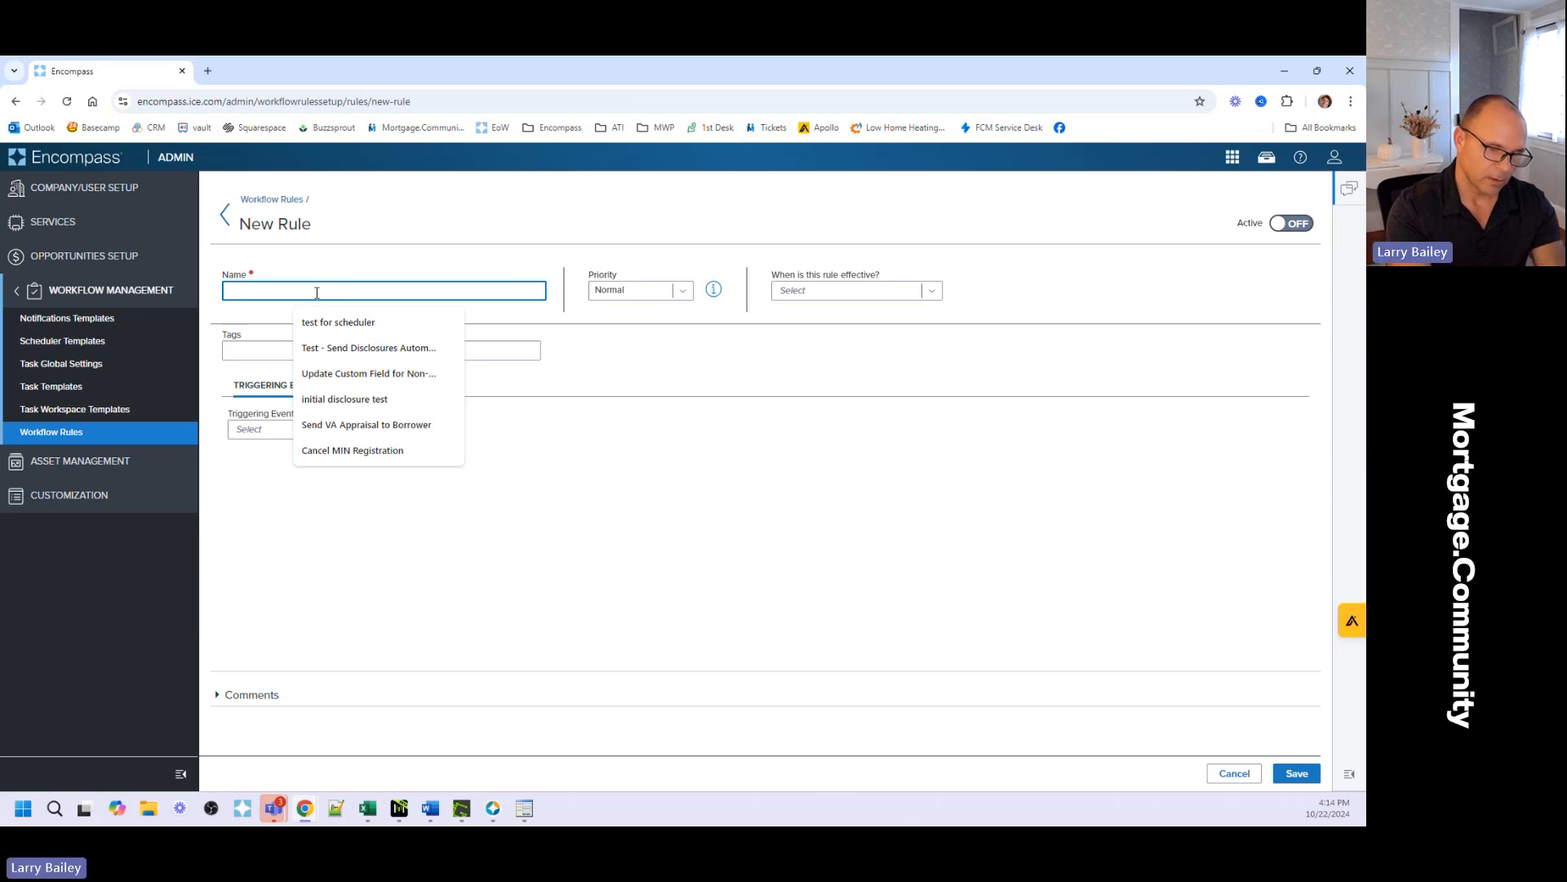
text(Notif)
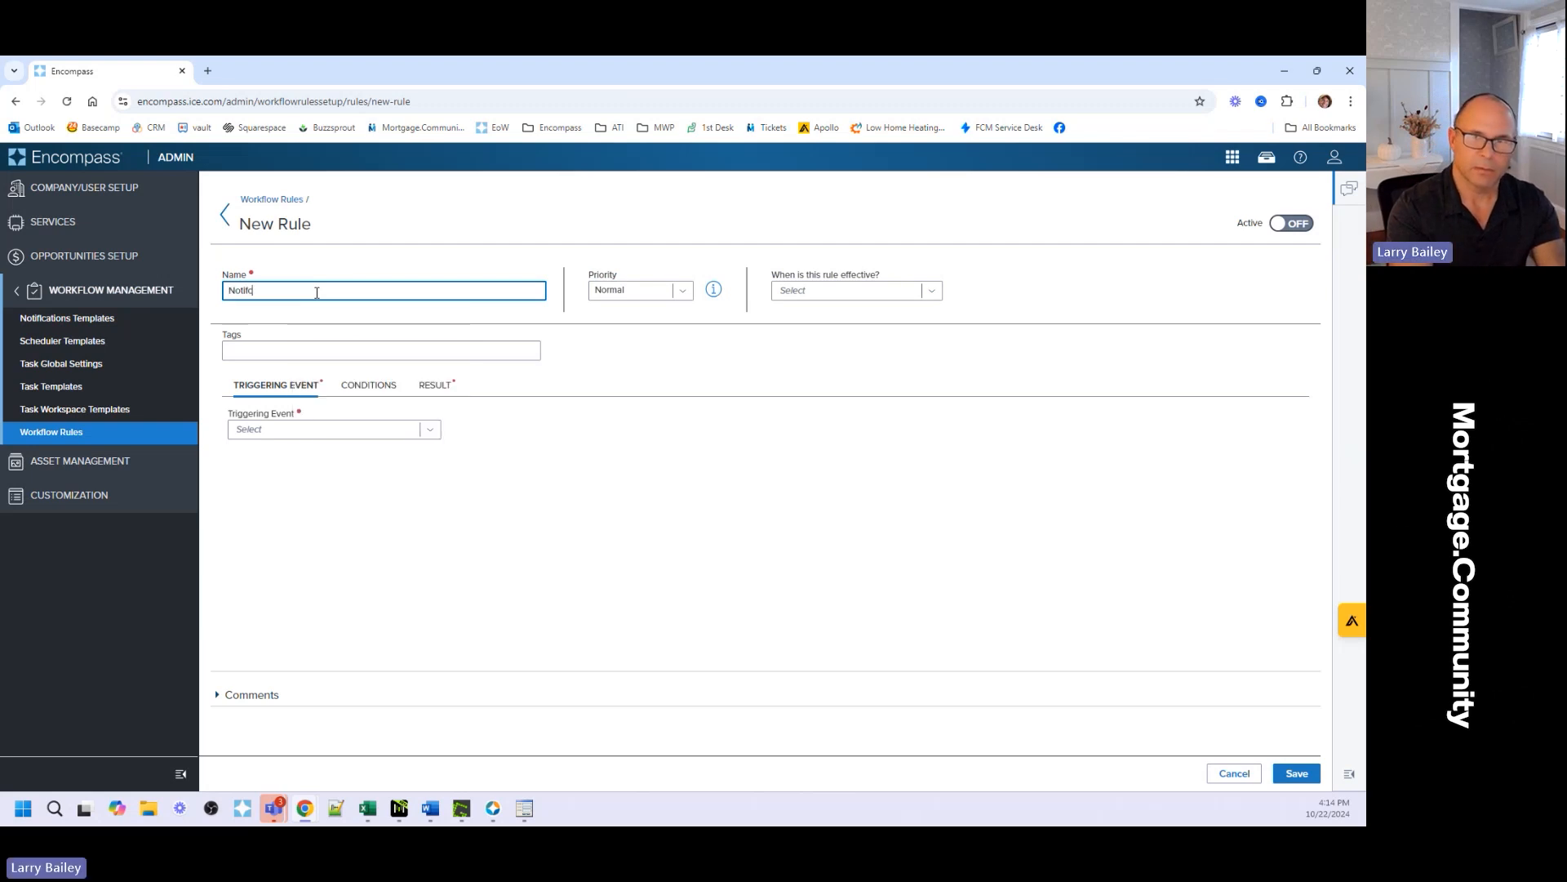
text(ication for Initial Dis)
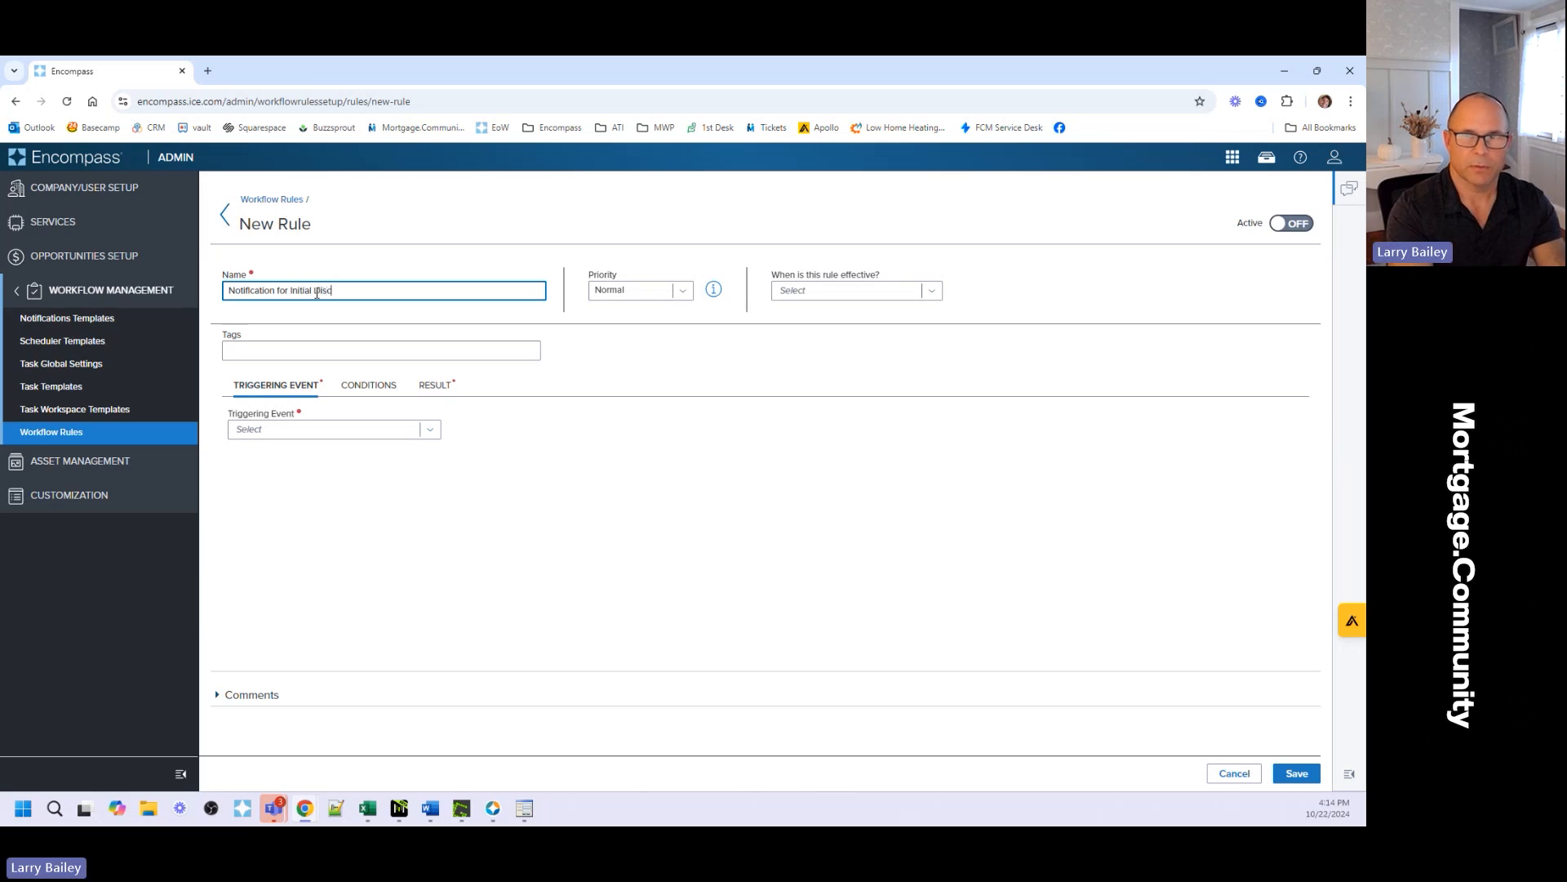
text(c)
key(BackSpace)
text(c)
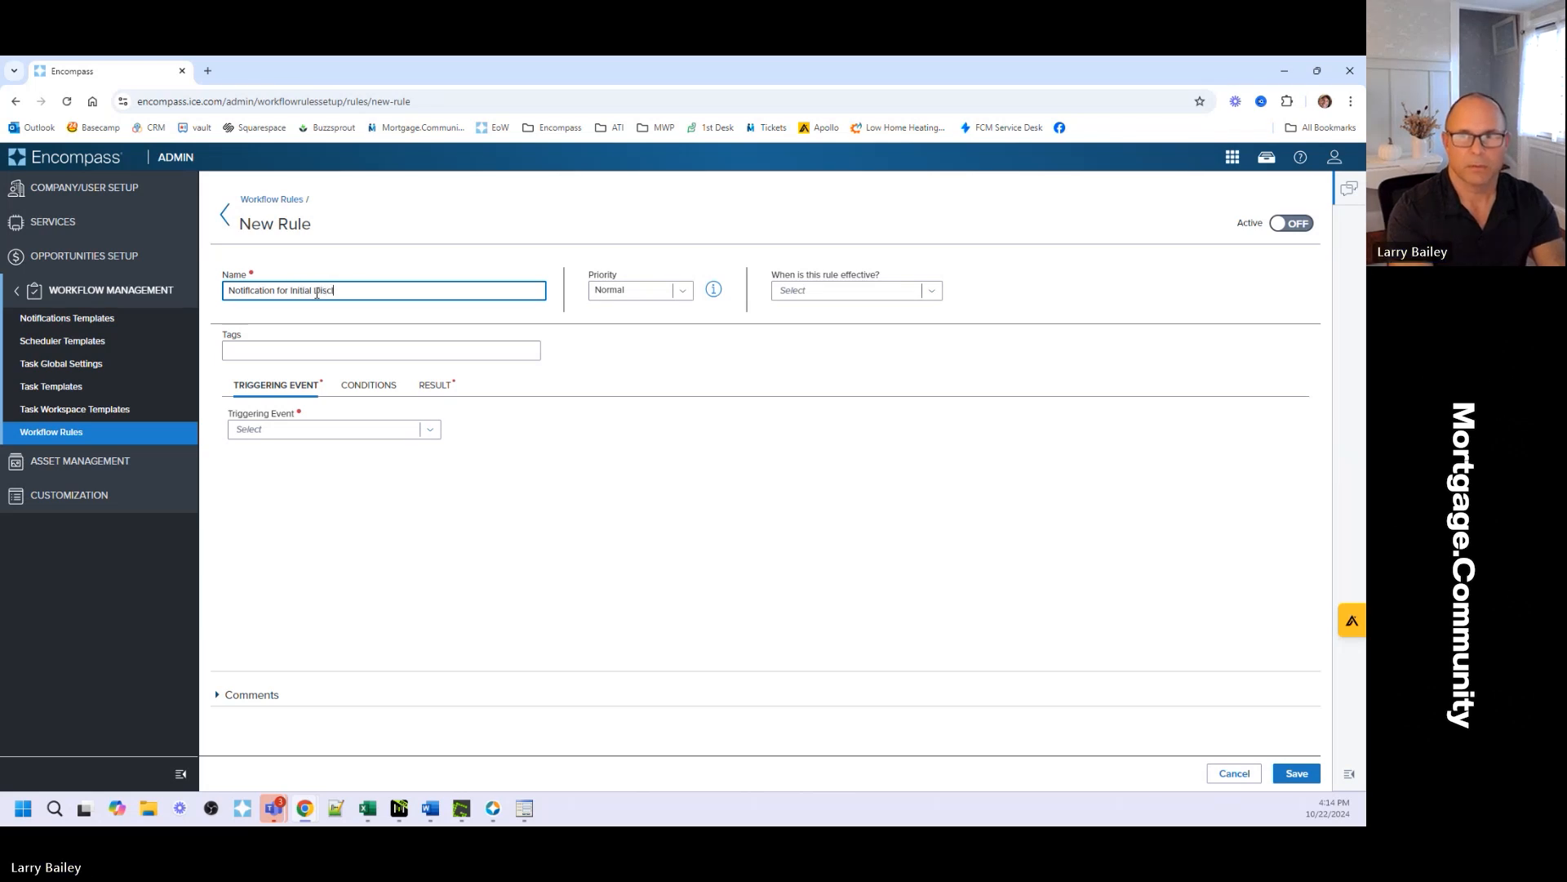
text(losures -2)
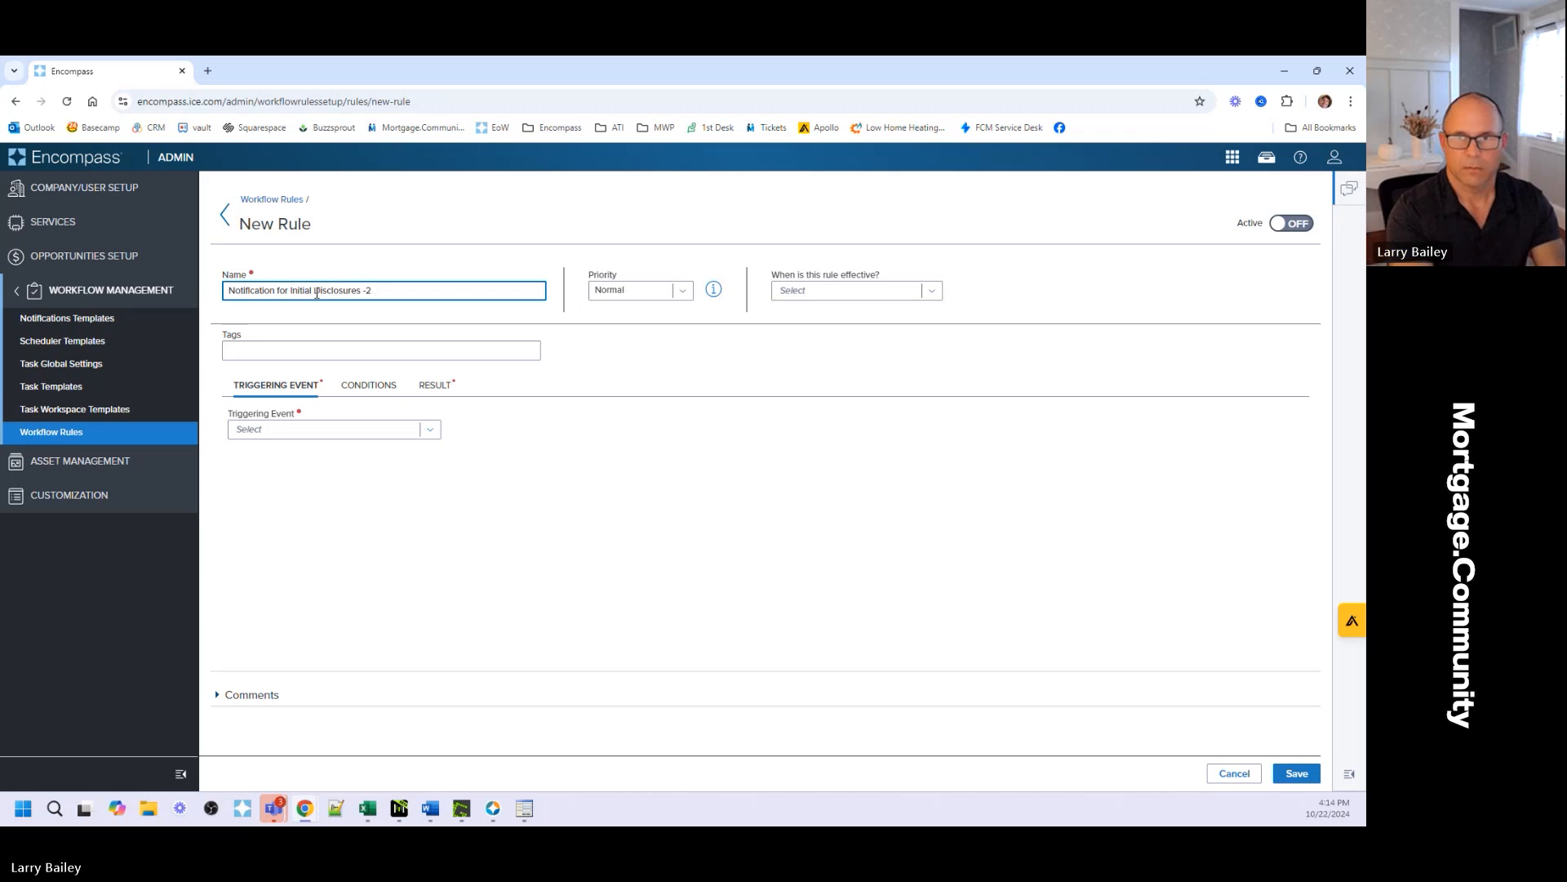
text(D)
text( days)
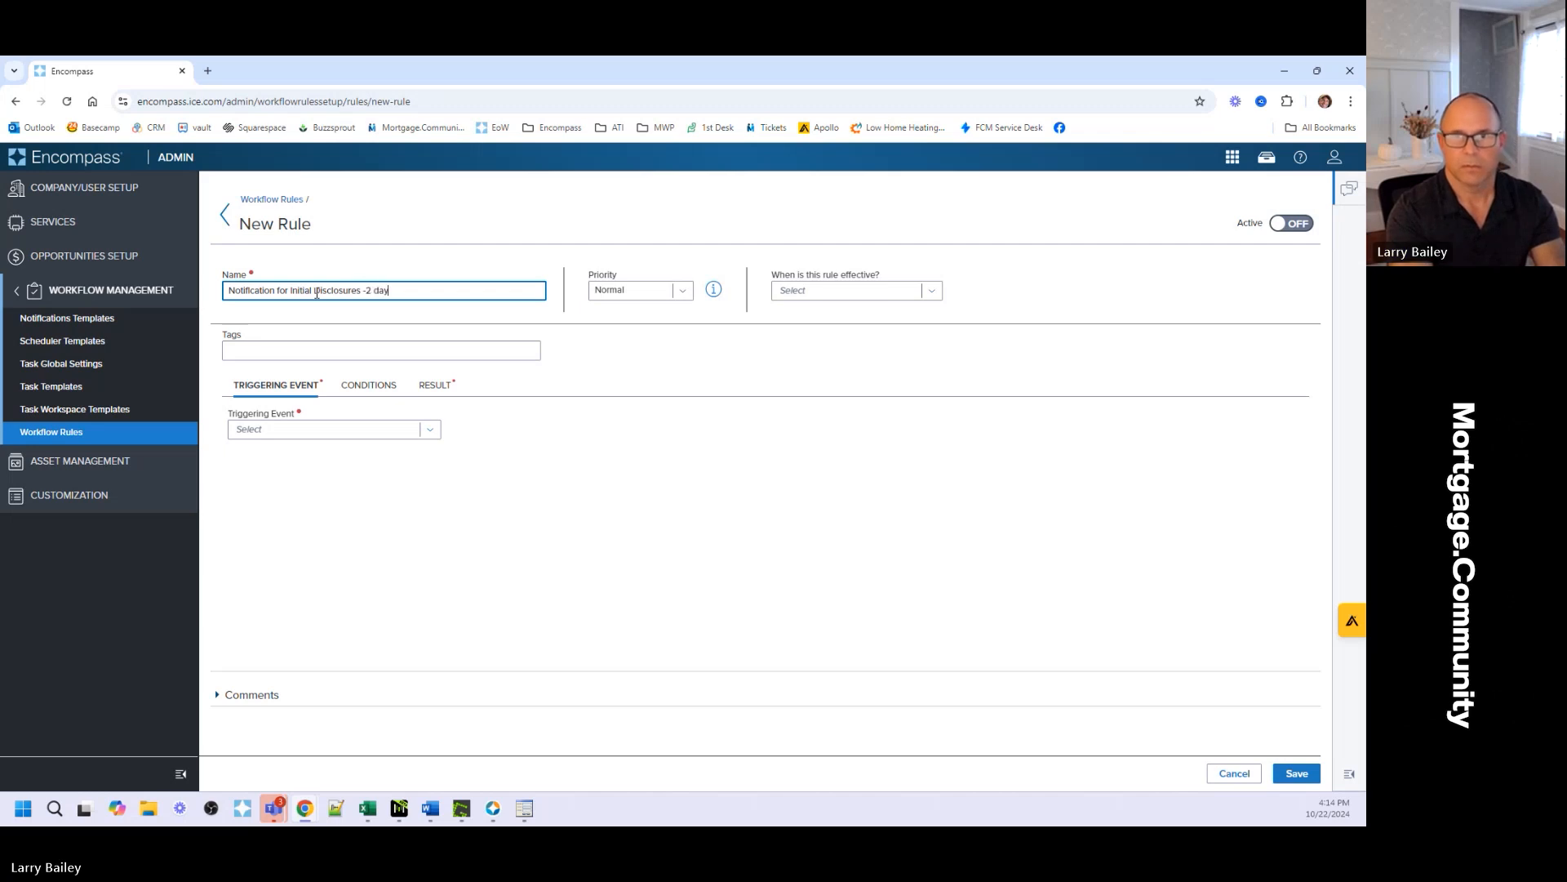
Add the tags "initial" and "initialdisclosures" to the new workflow rule
click(323, 349)
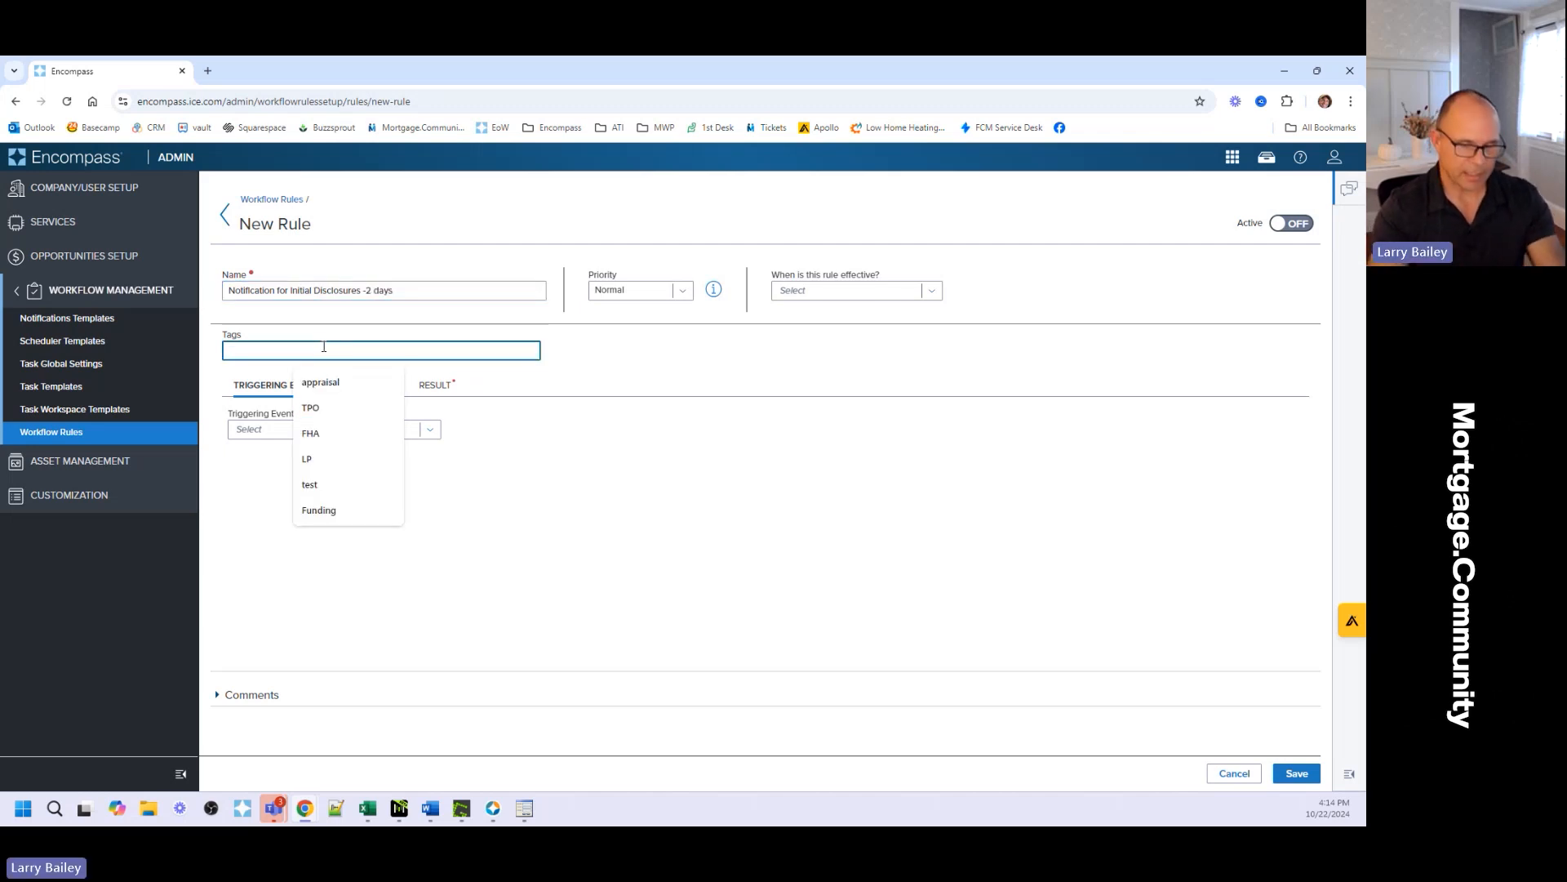
text(initial)
key(Return)
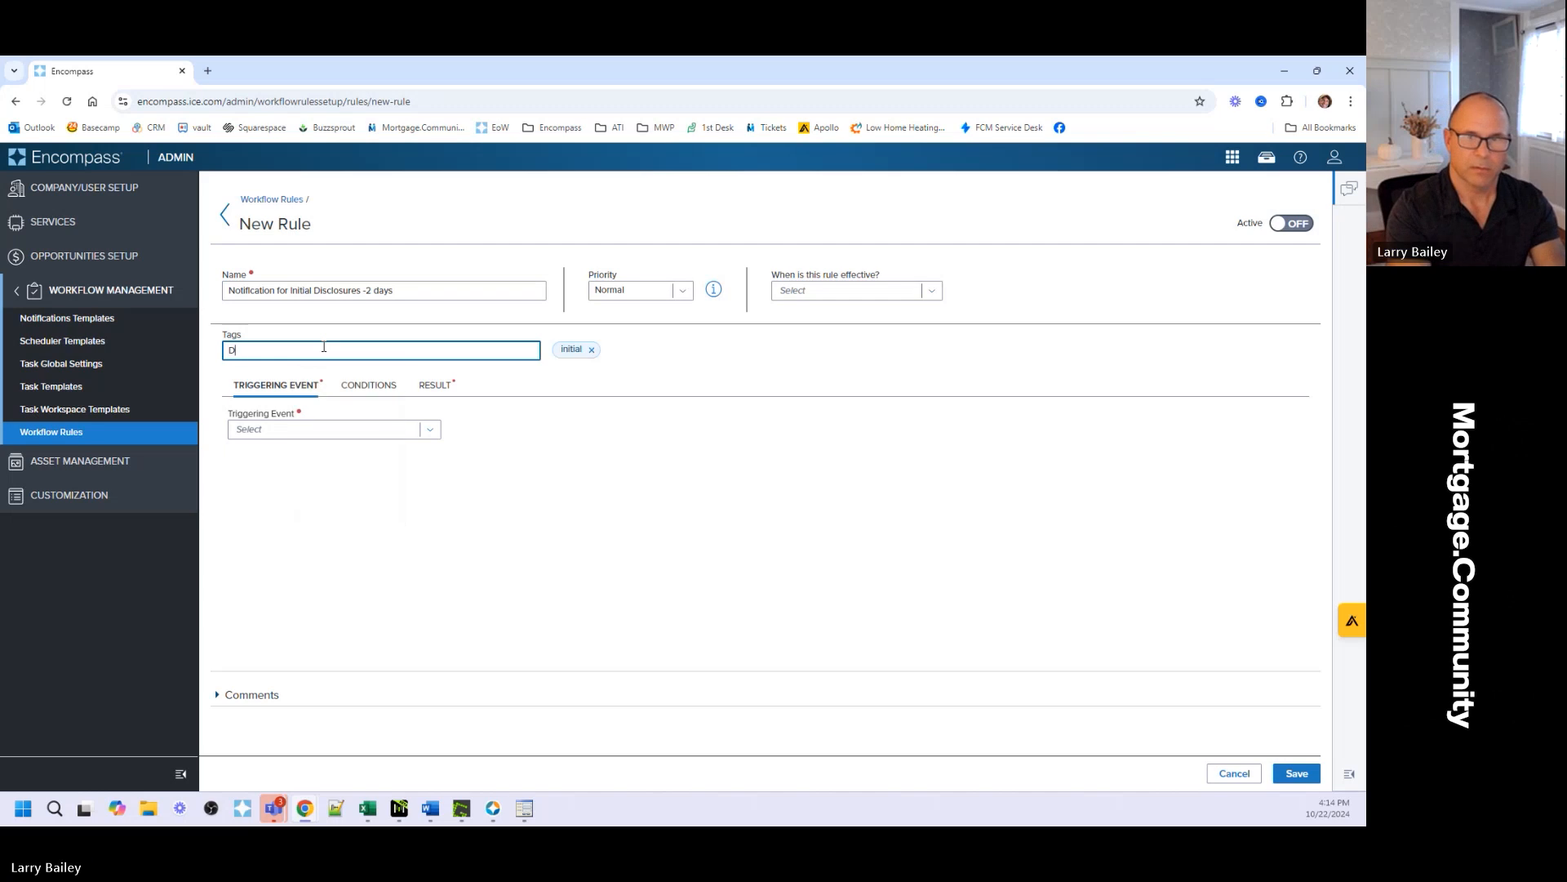
text(initialdisclosures)
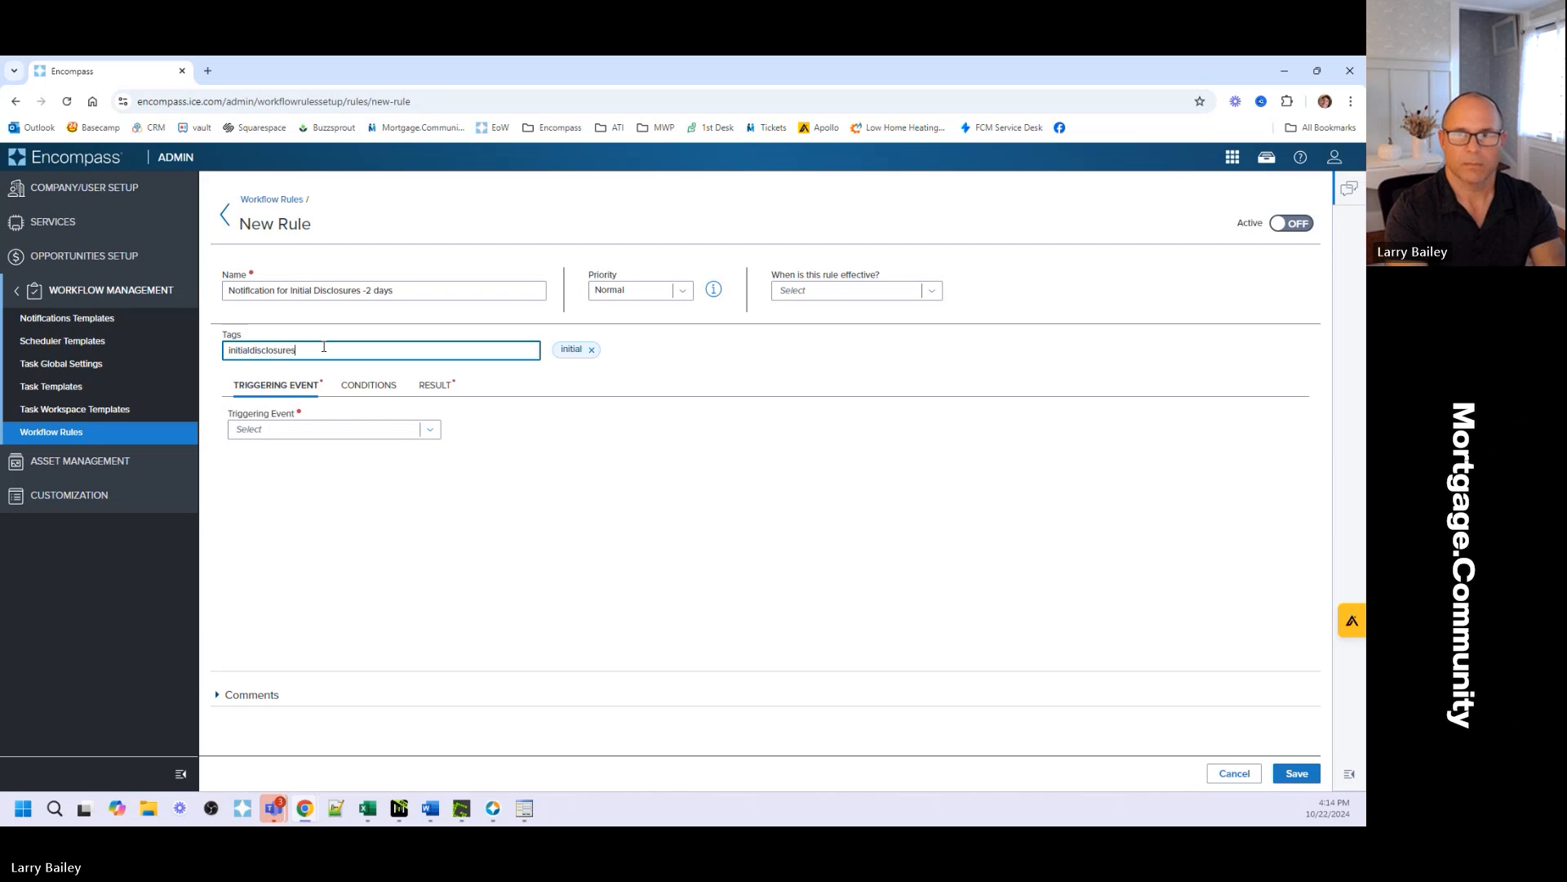
key(Return)
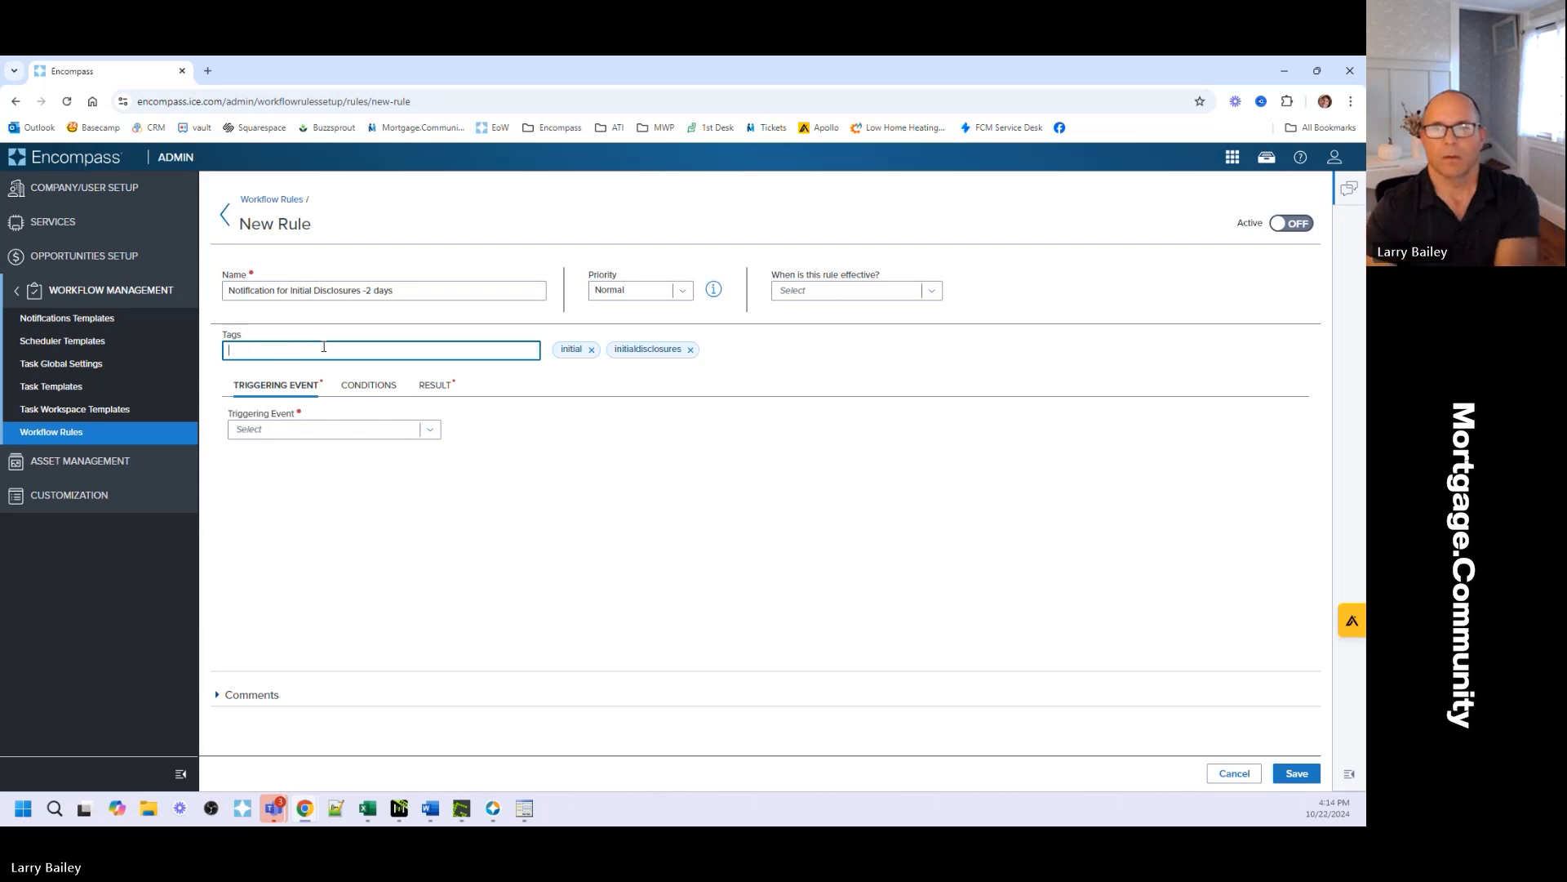
Set the rule's triggering event to Field Value Modified on standard field 3143, Initial Disclosure Due Date
click(292, 430)
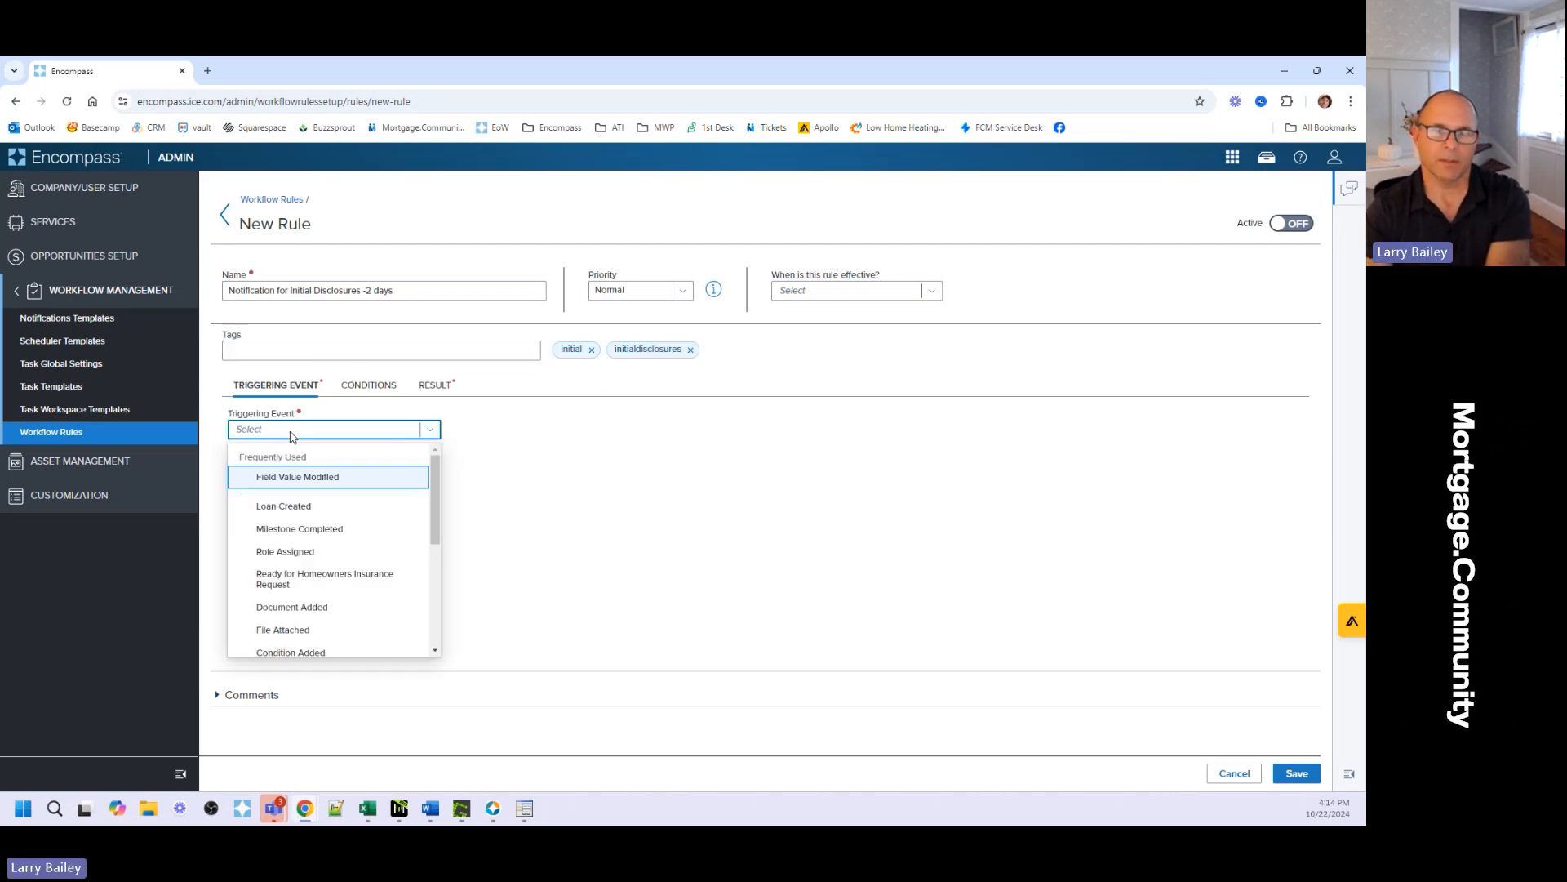
click(328, 507)
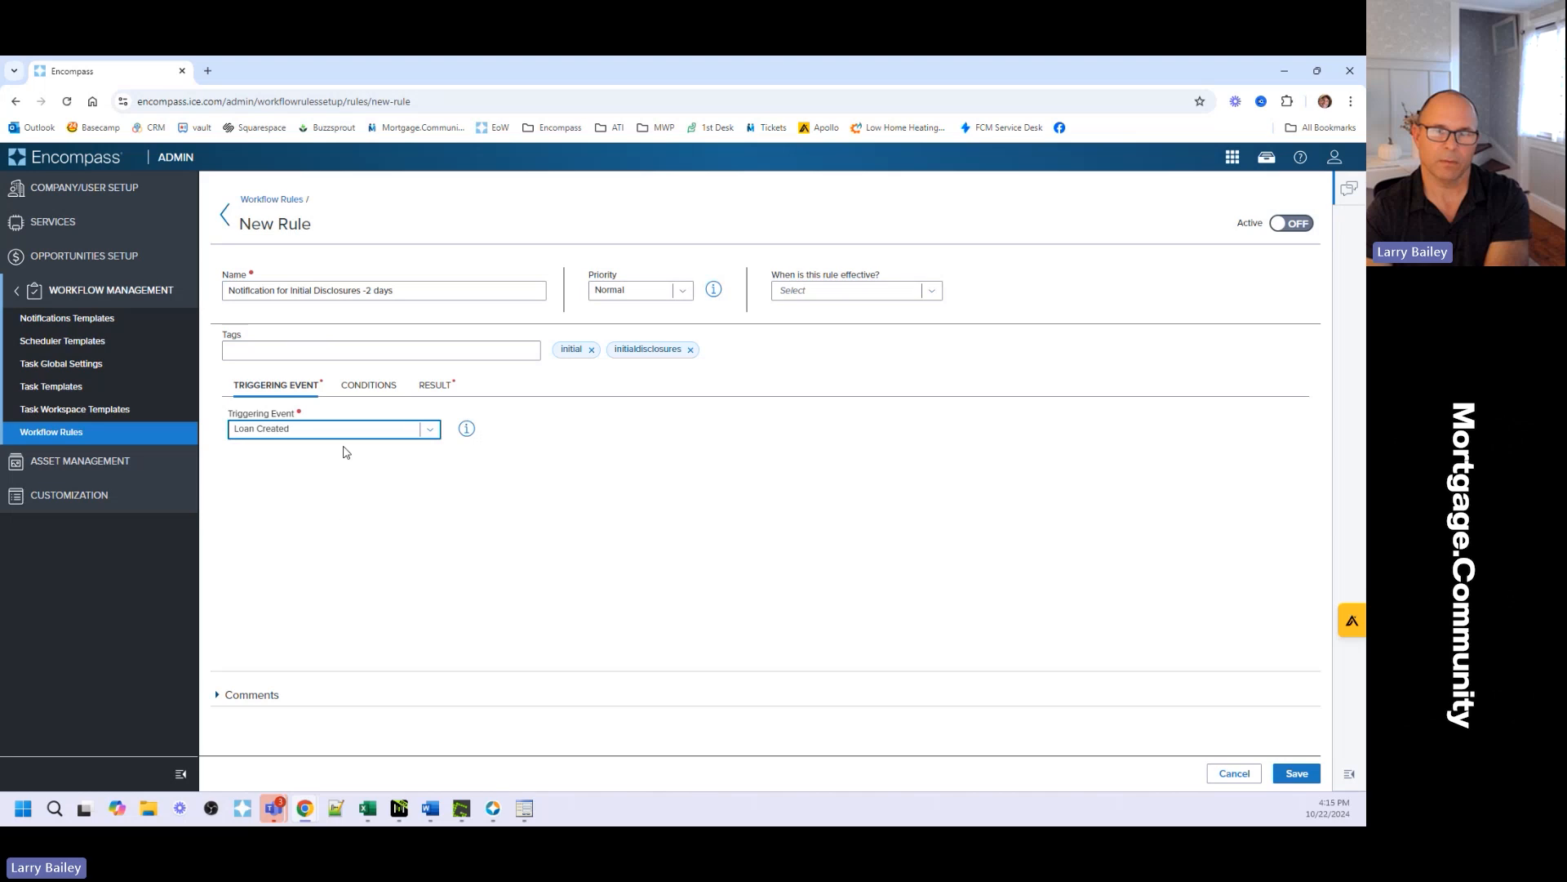
click(330, 430)
click(311, 477)
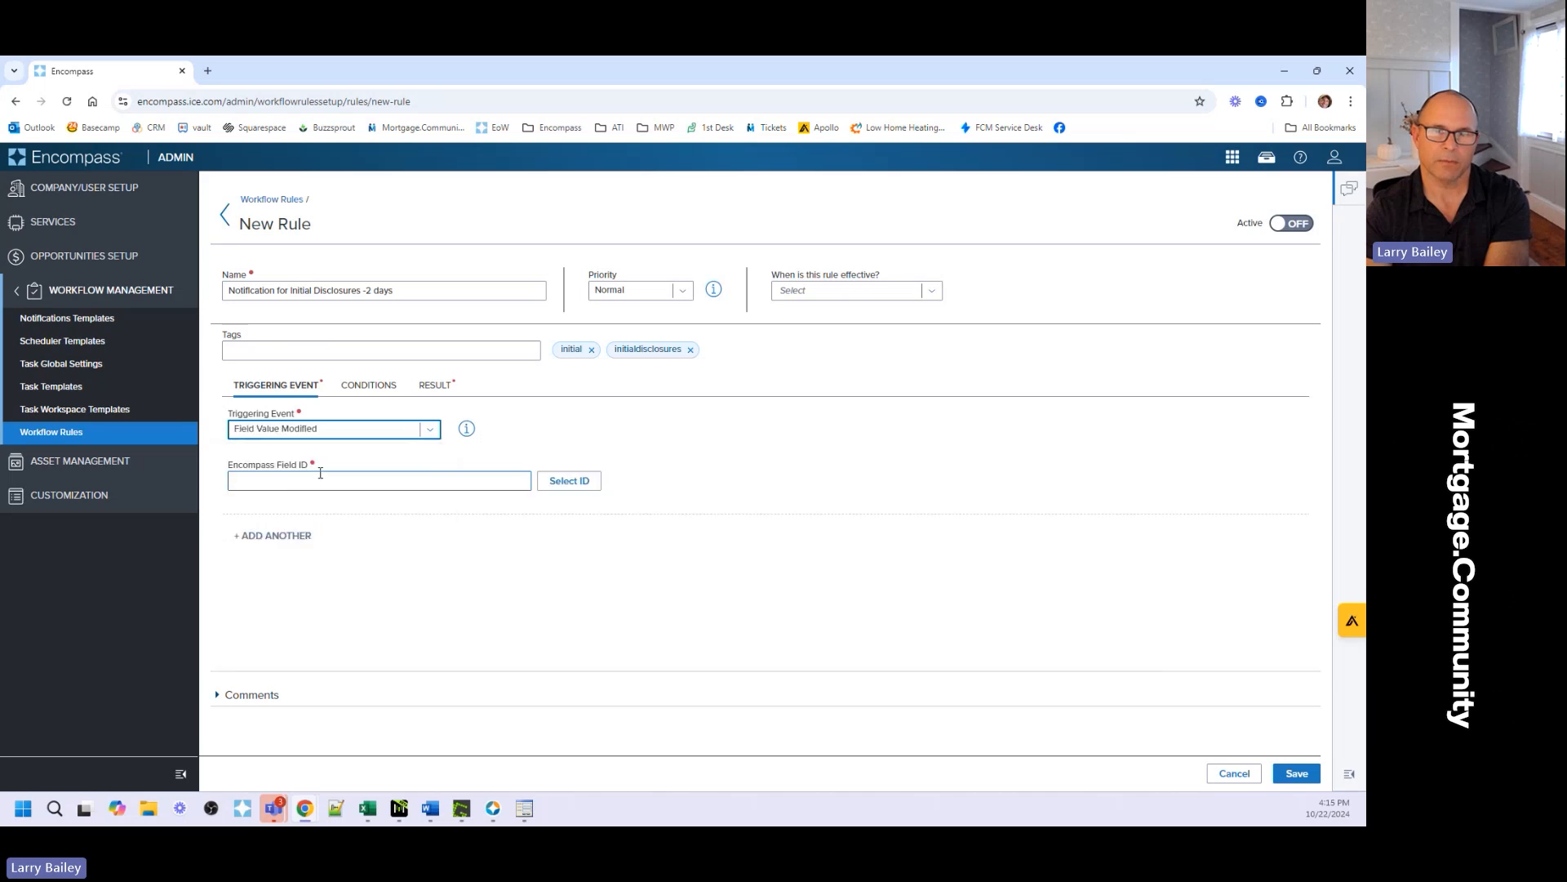
click(373, 481)
text(3143)
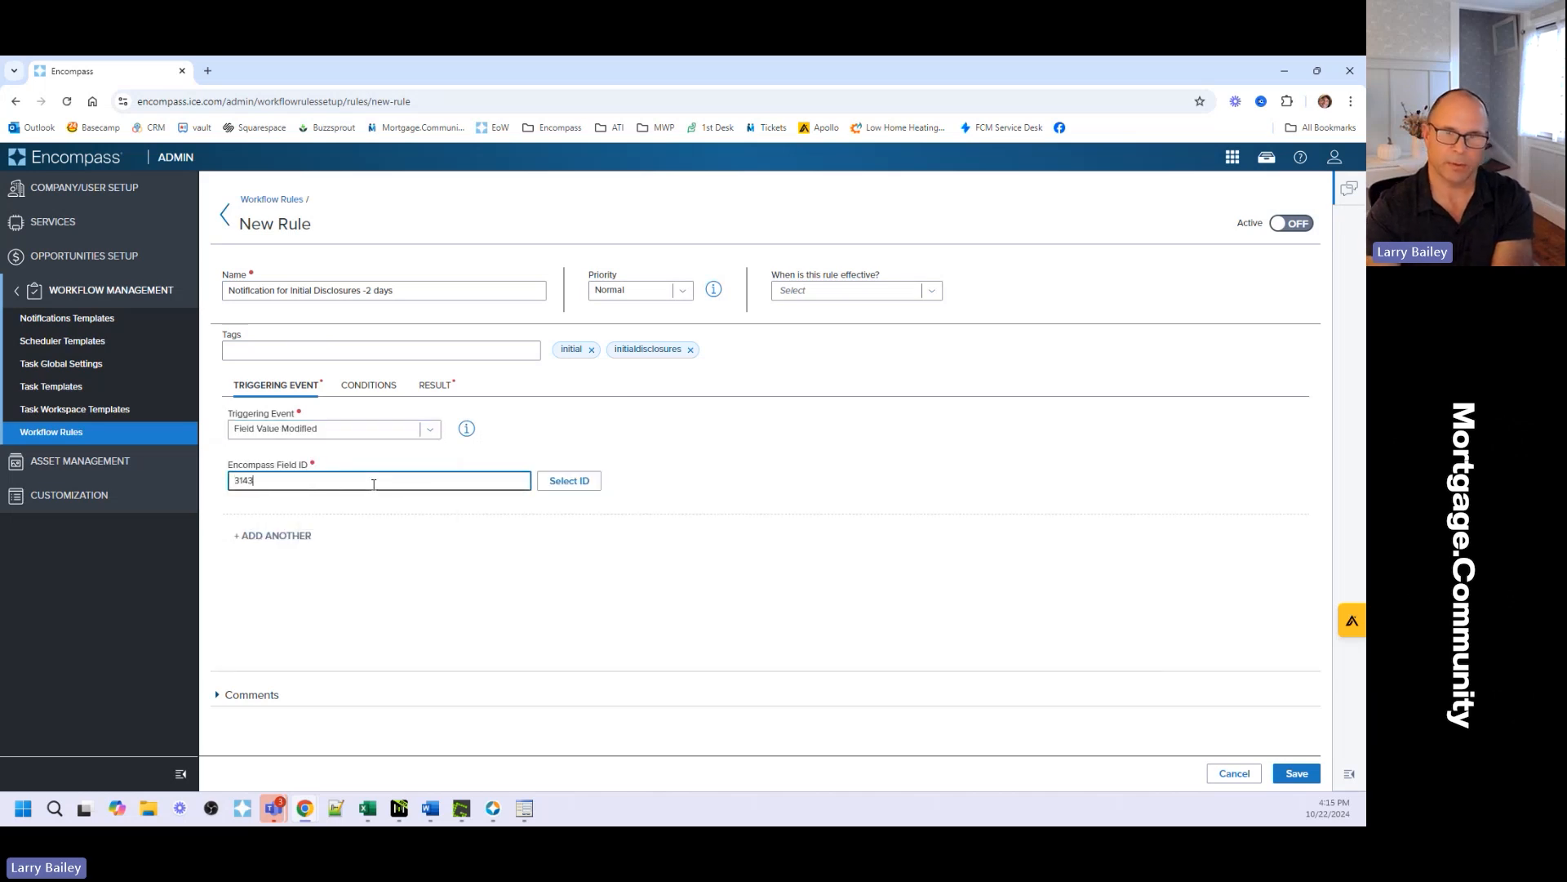
click(565, 481)
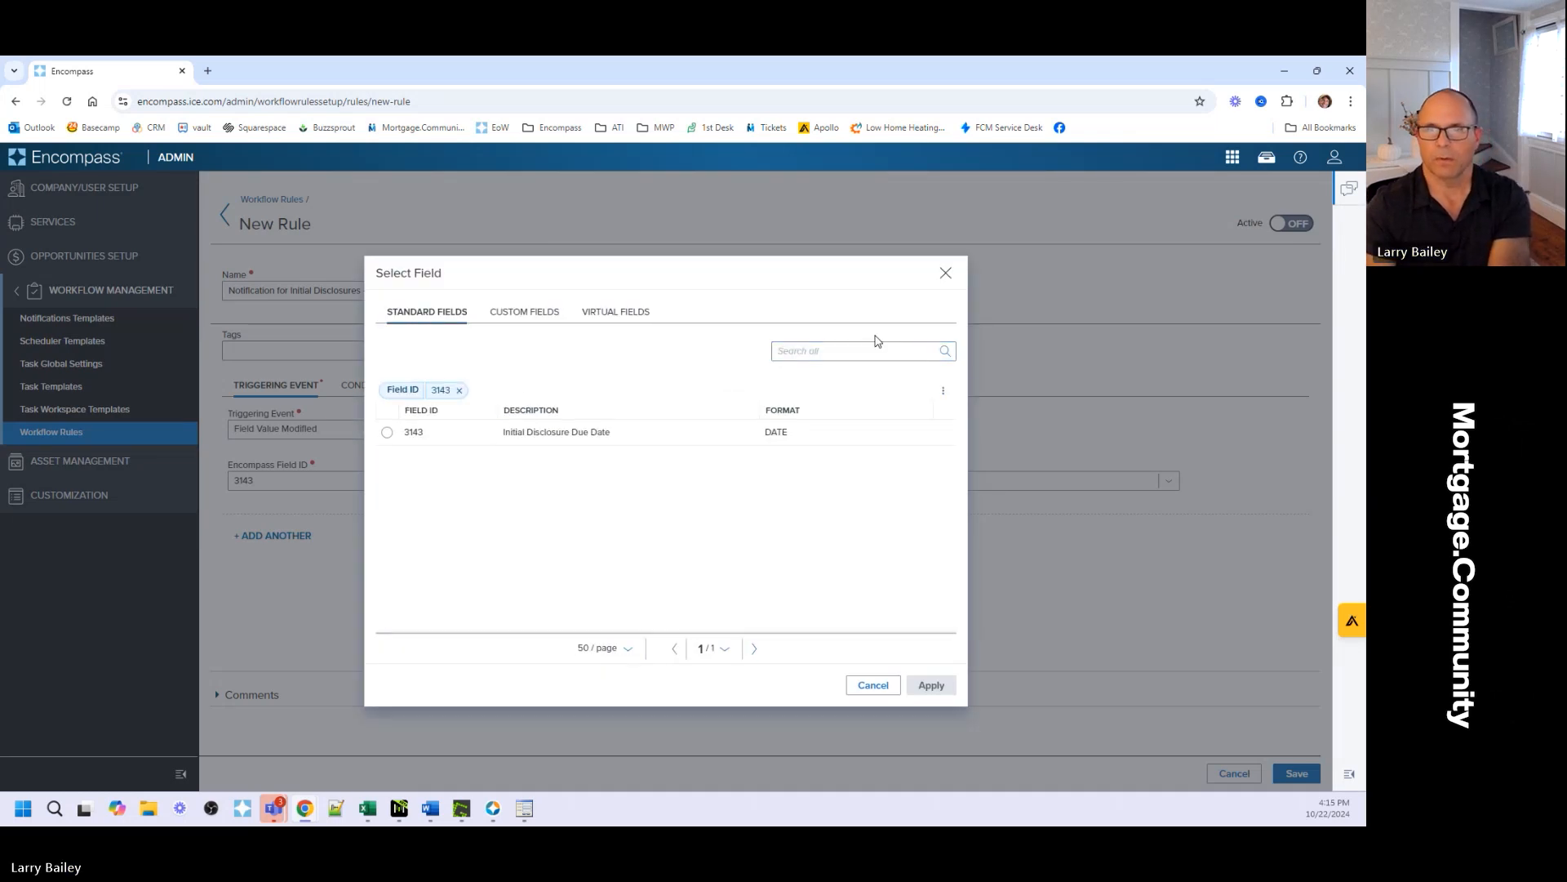
click(387, 432)
click(924, 687)
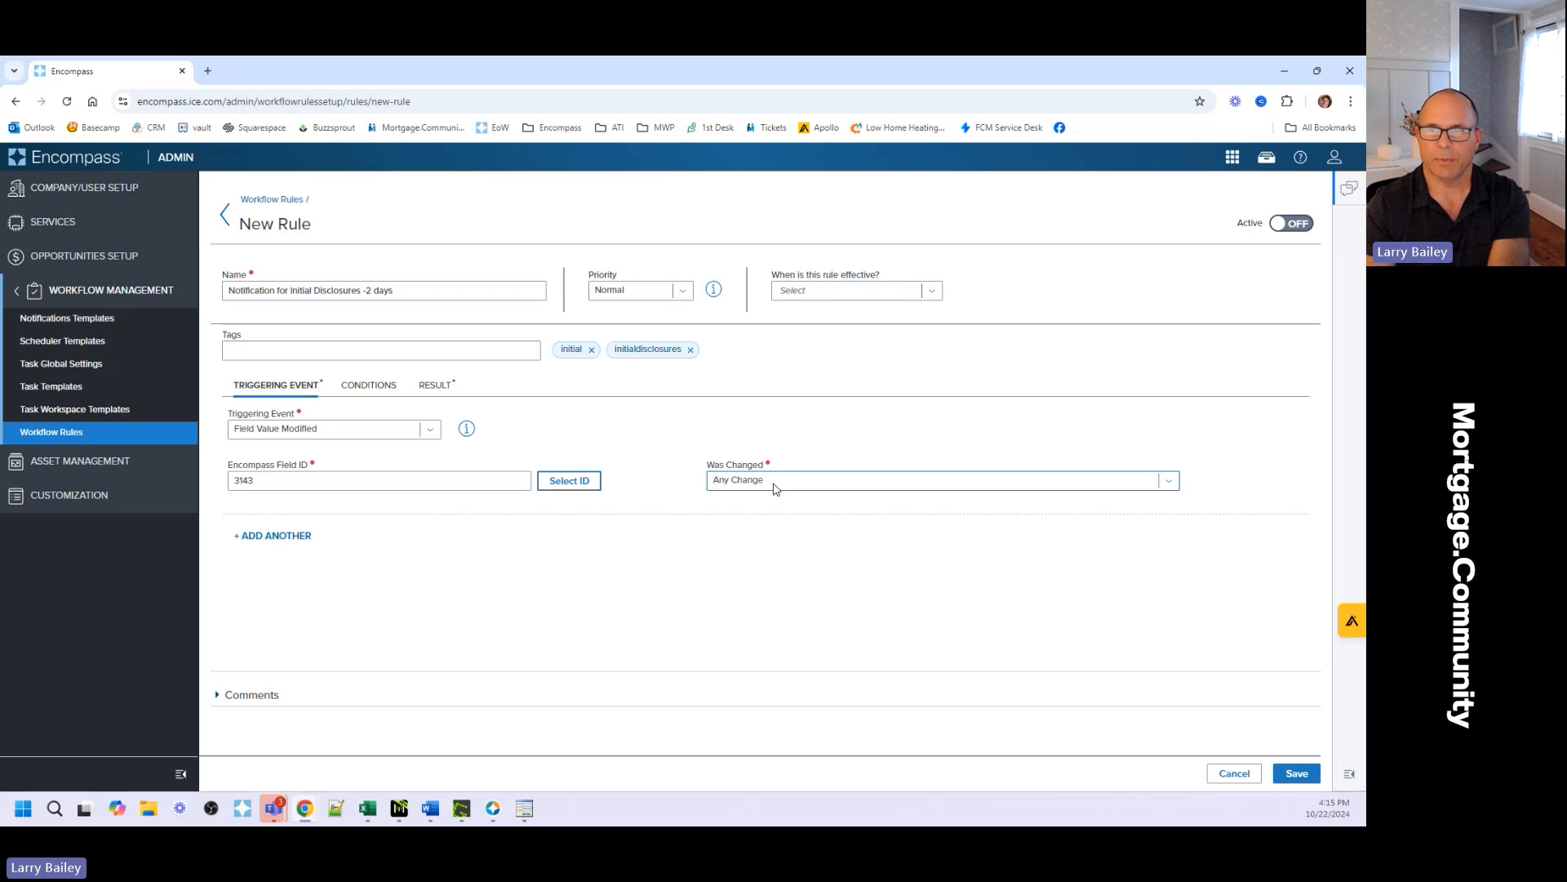
Add a Query Builder condition to the rule requiring field 3143, Initial Disclosure Due Date, to be a Non-empty Date Field
click(369, 385)
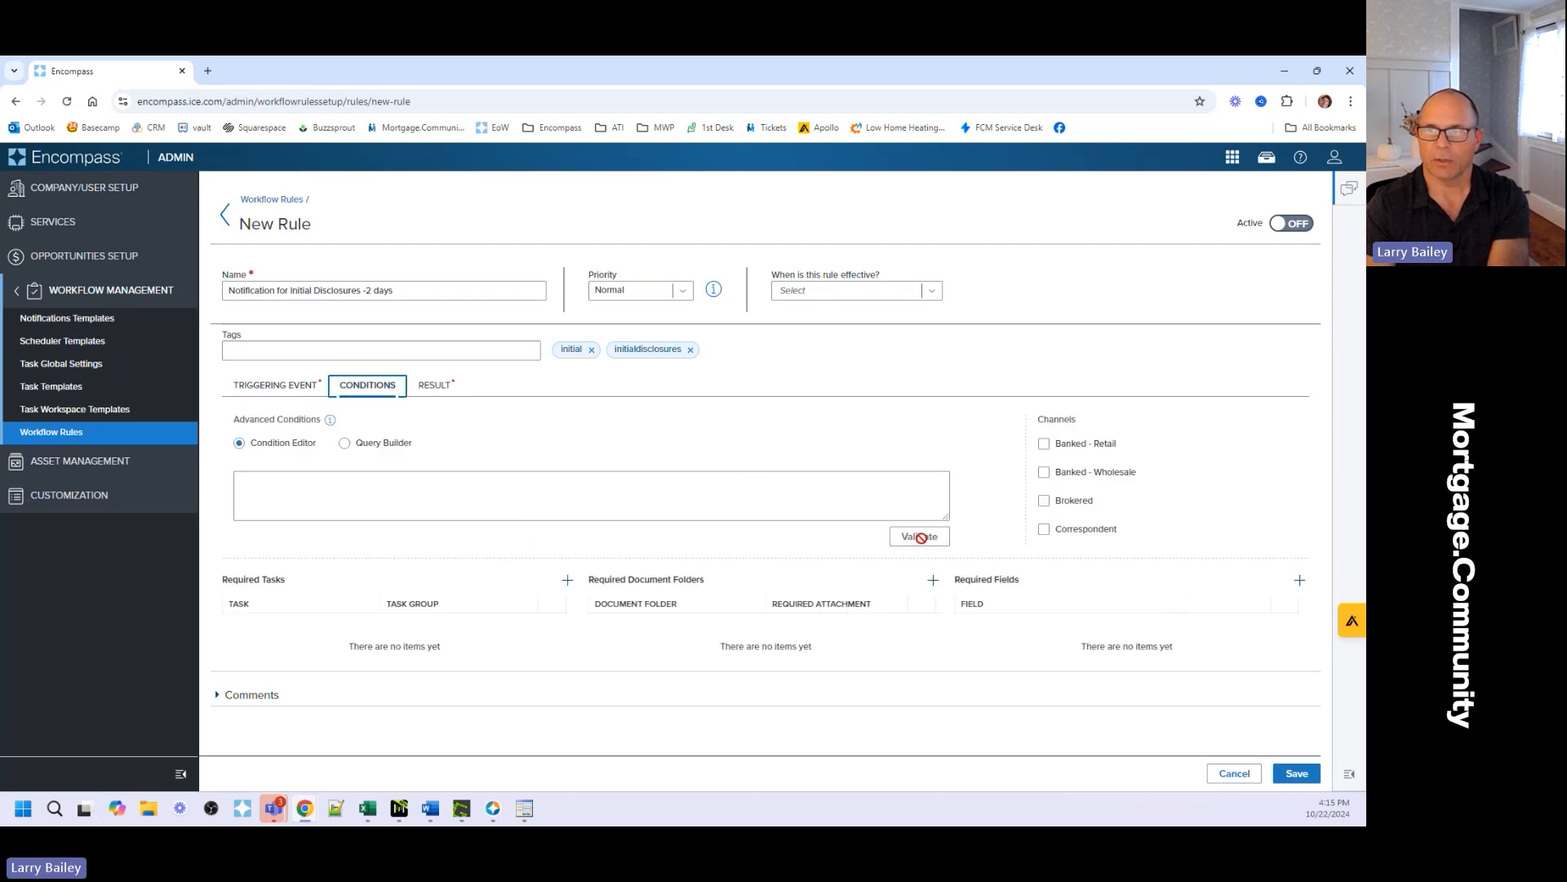
click(345, 443)
click(450, 474)
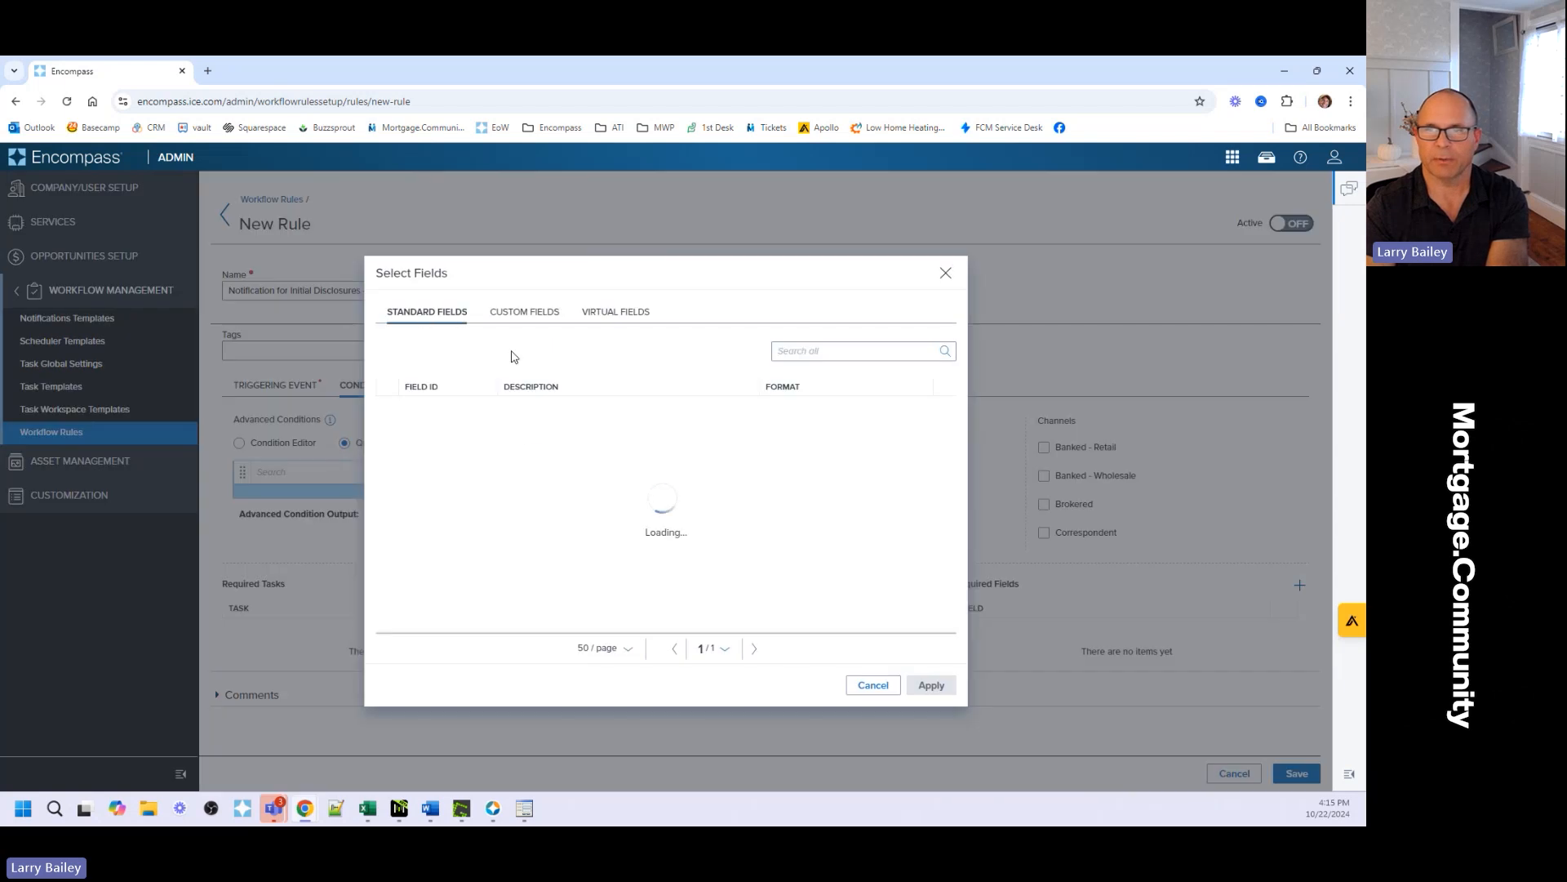
click(792, 351)
text(3143)
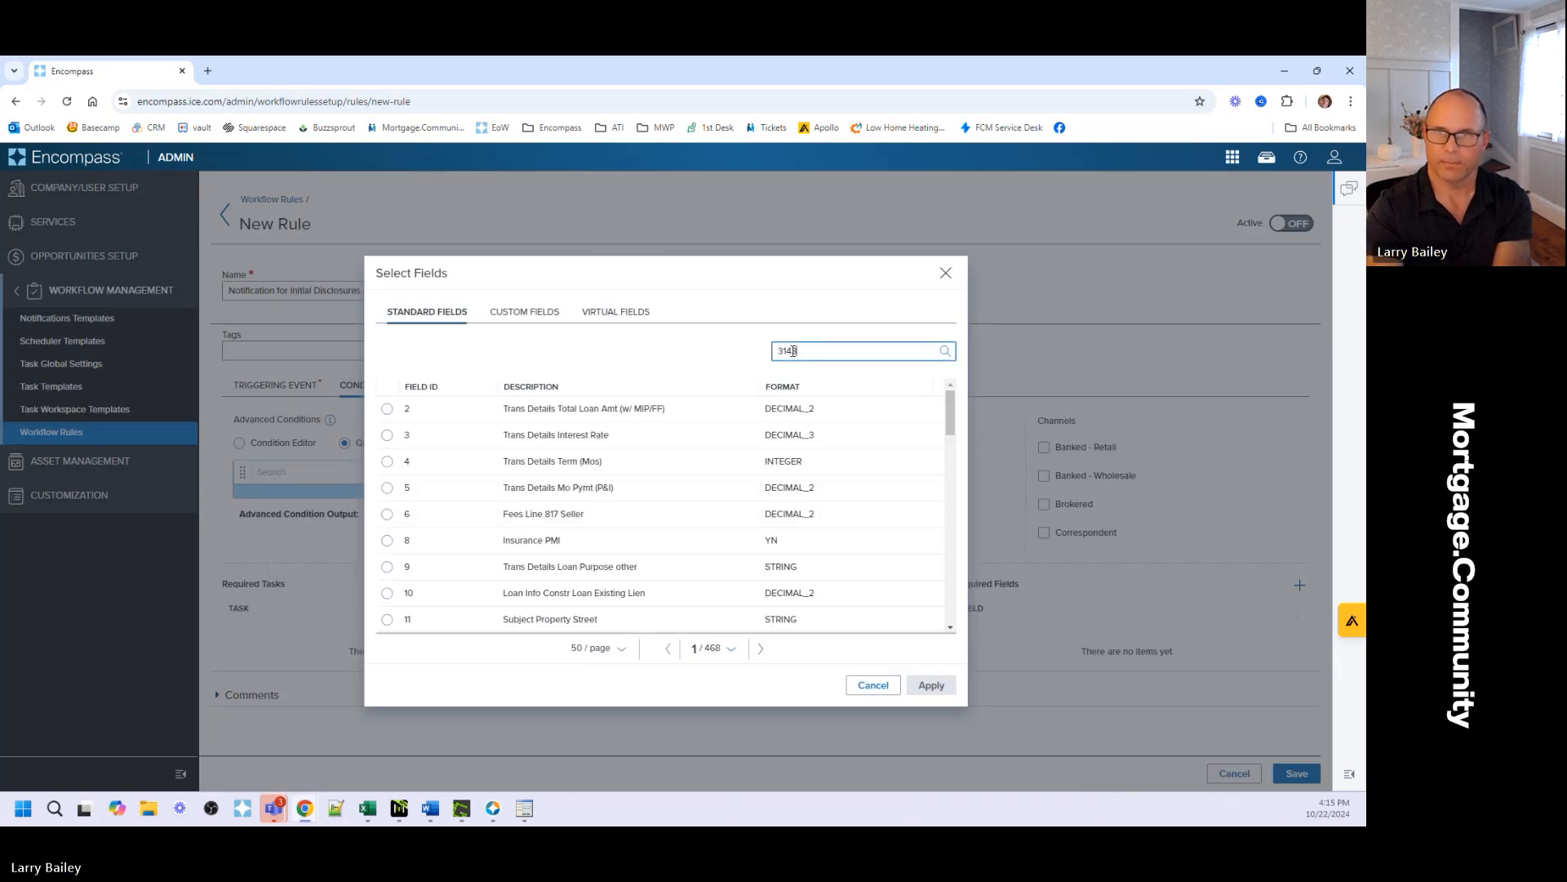
key(Return)
click(386, 432)
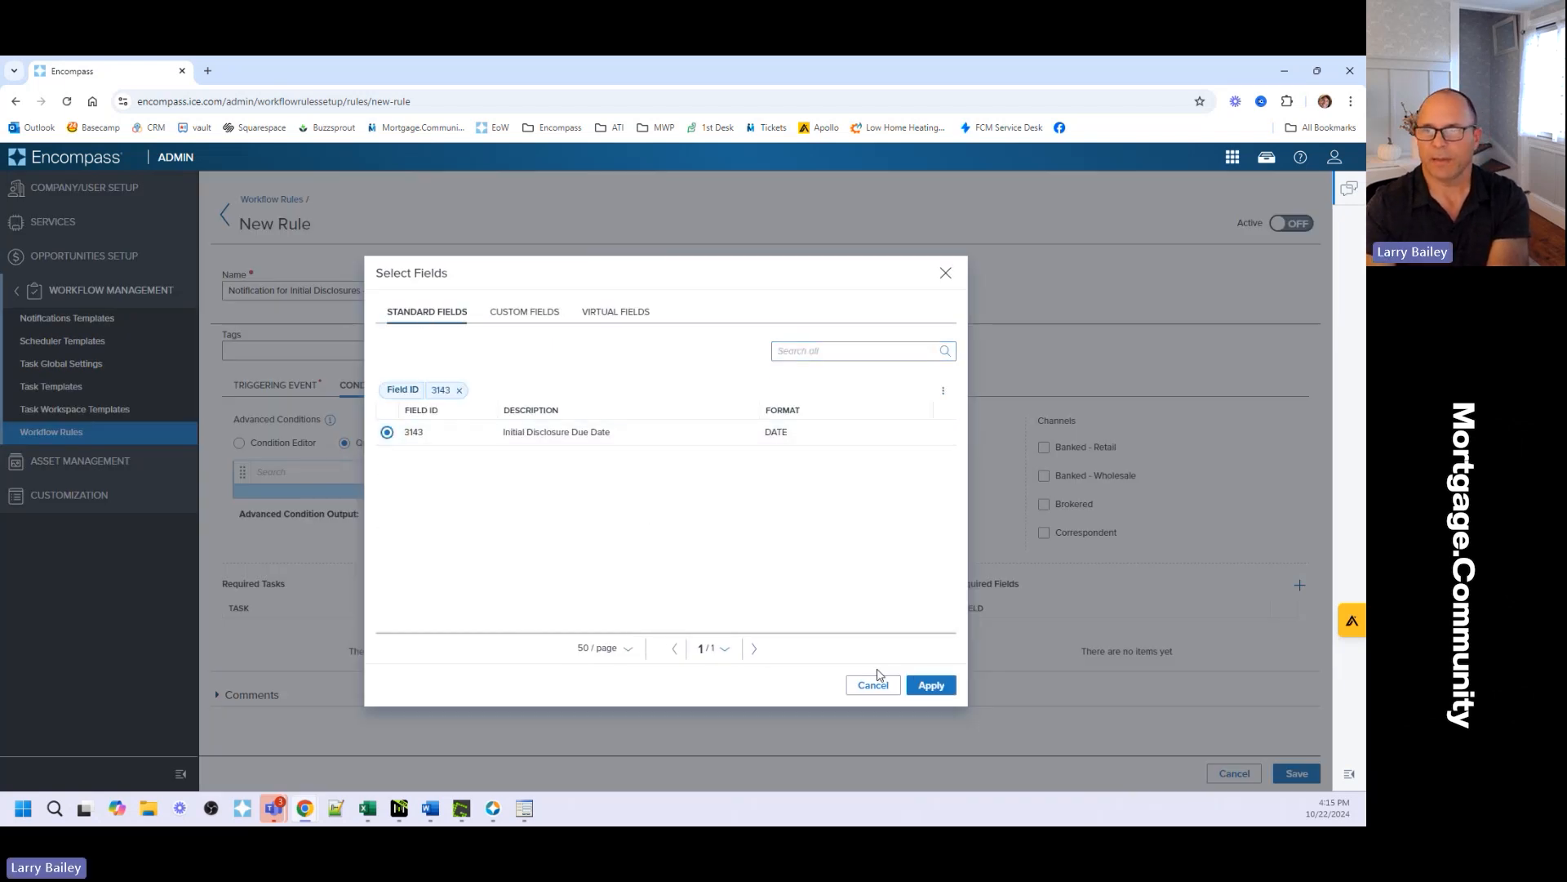
click(930, 685)
click(569, 480)
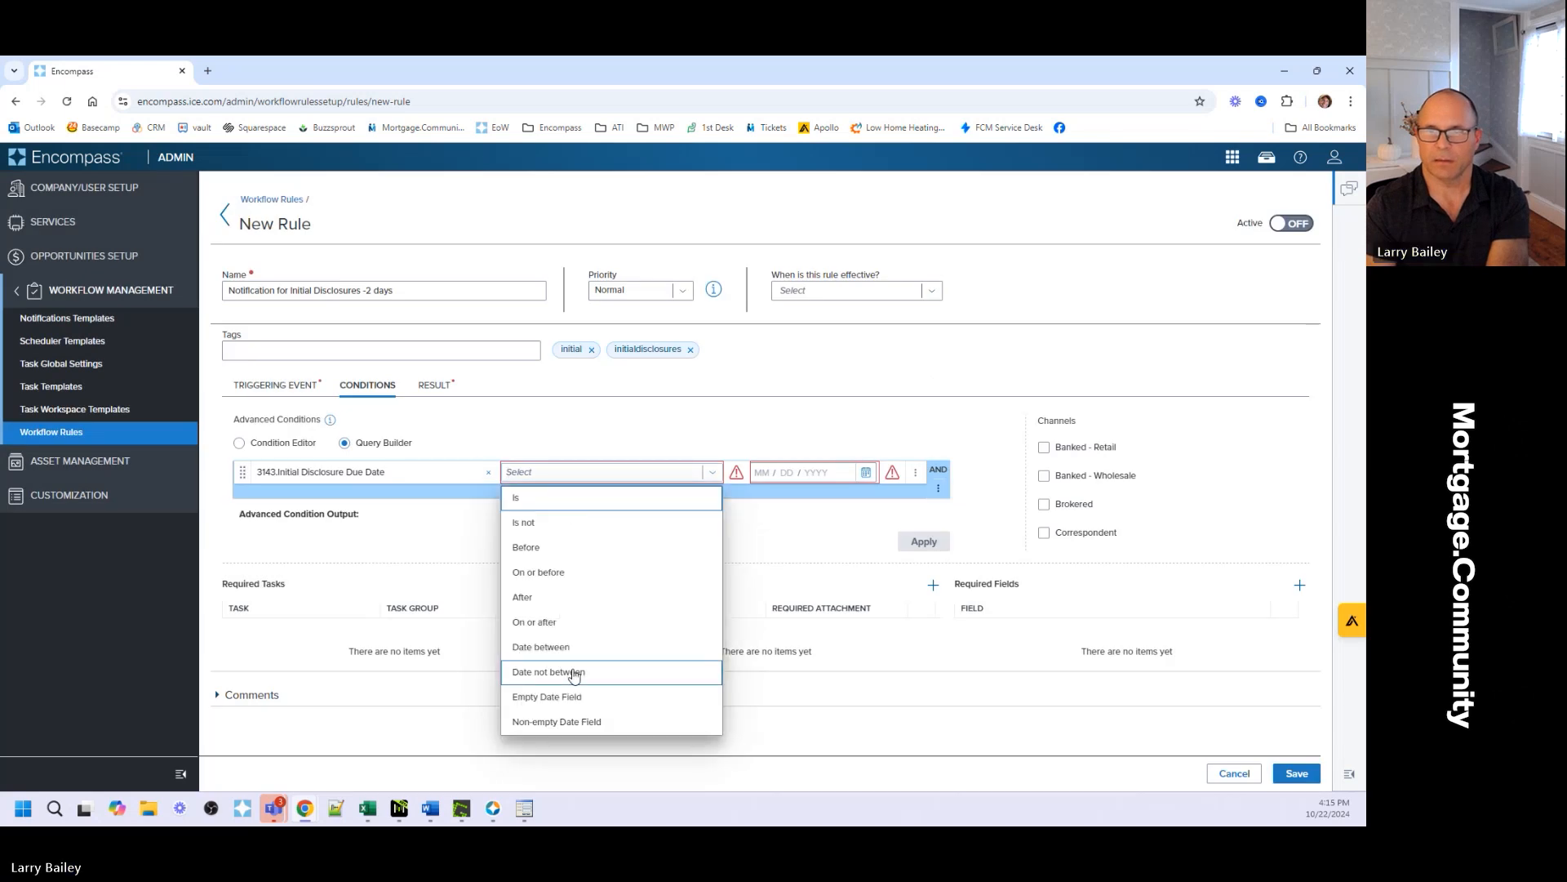
click(564, 723)
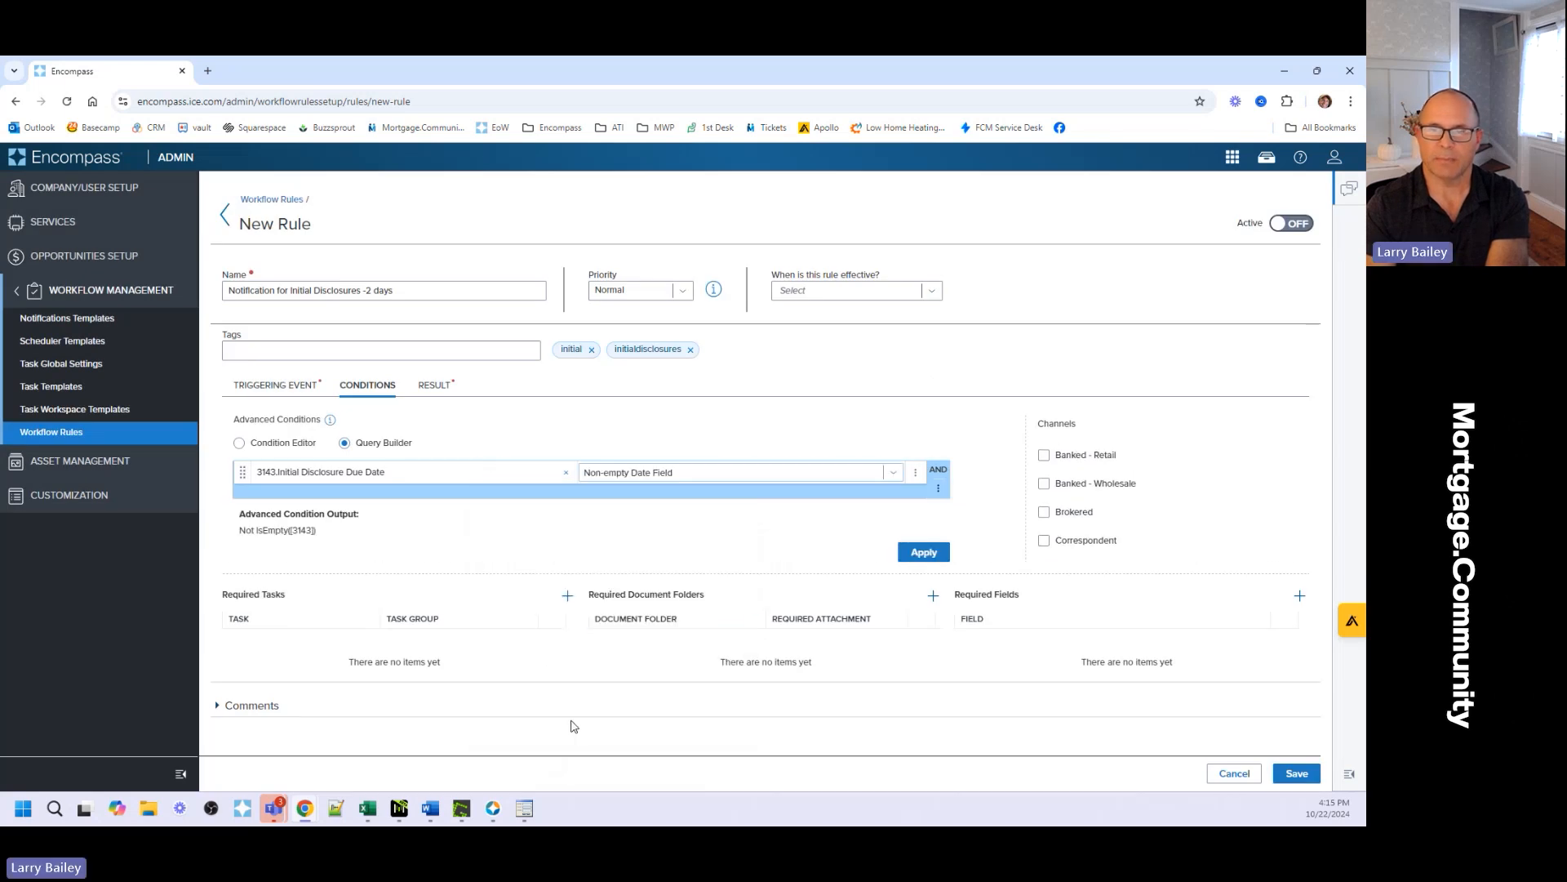
click(922, 552)
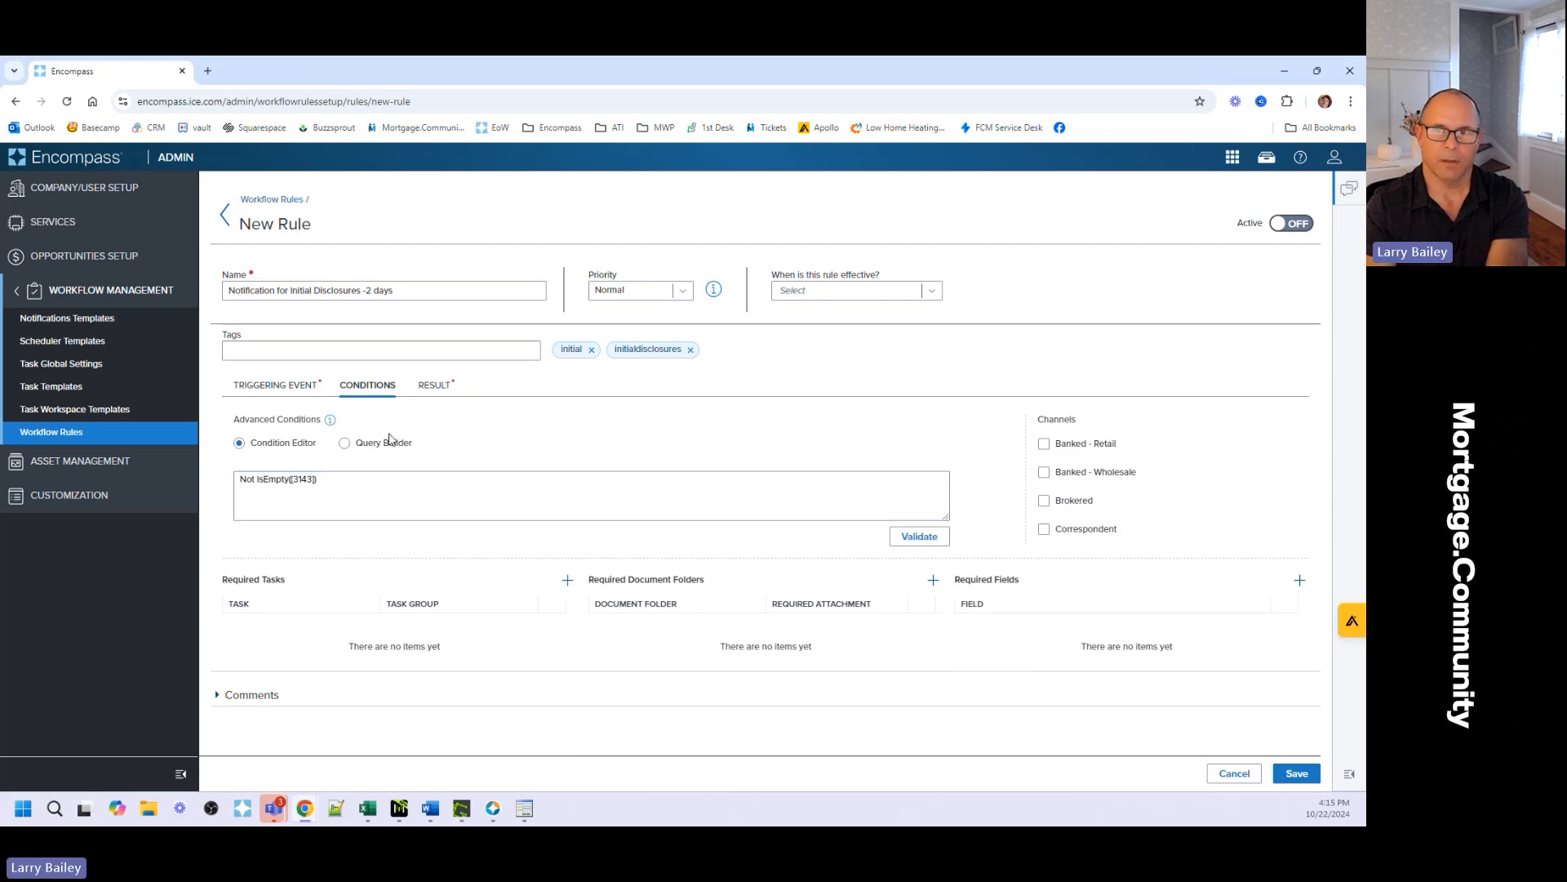
Add a Start Scheduler result using the "2 days before Initial Disclosures Due" scheduler and save the workflow rule
click(441, 385)
click(386, 430)
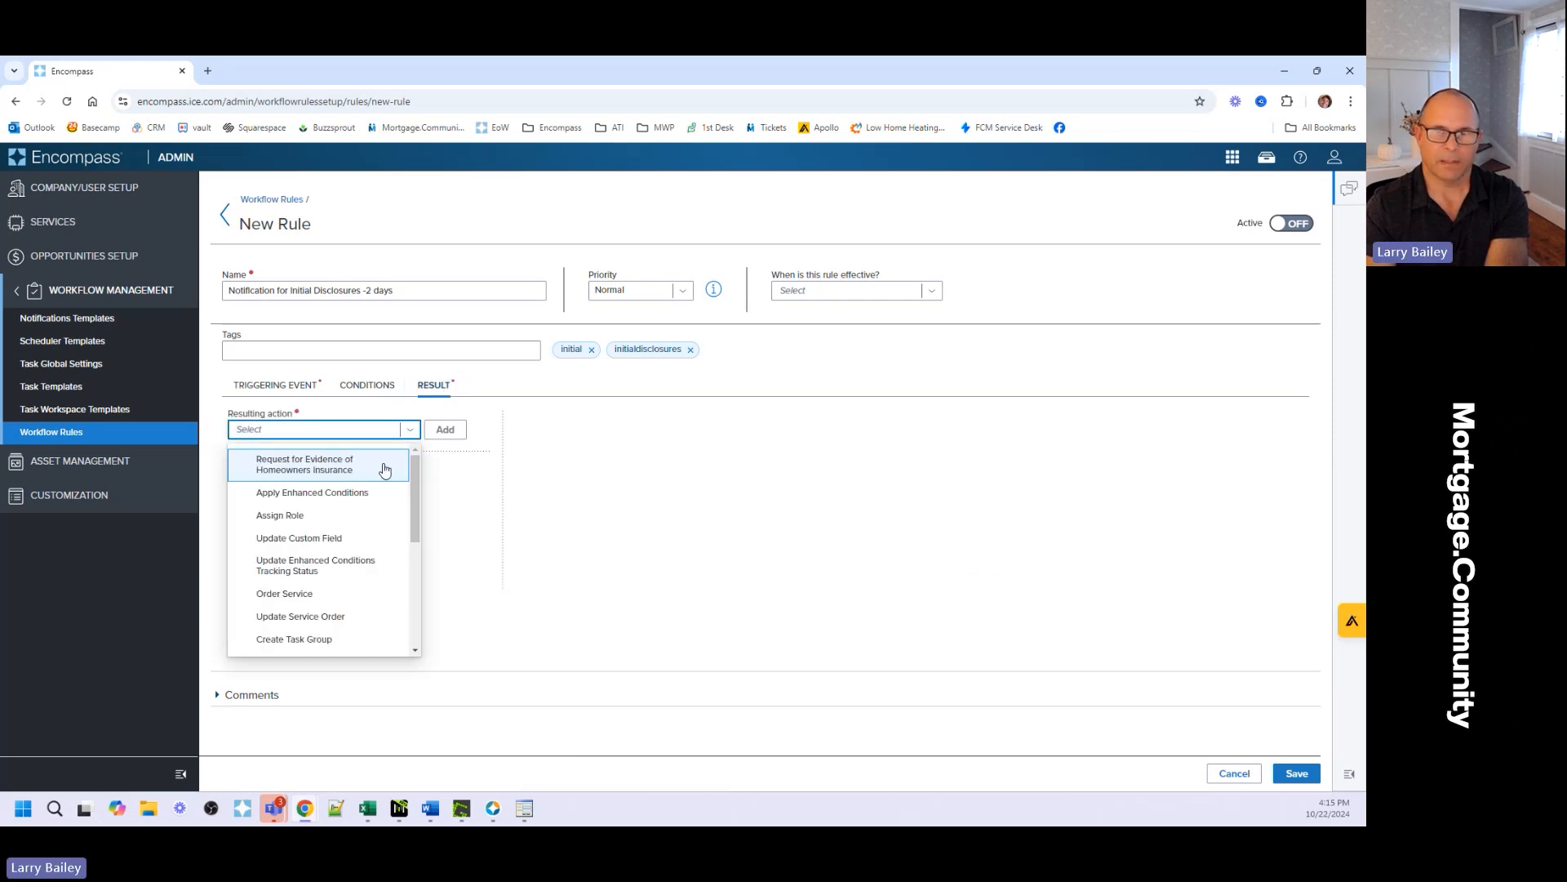
scroll(382, 473, down, 5)
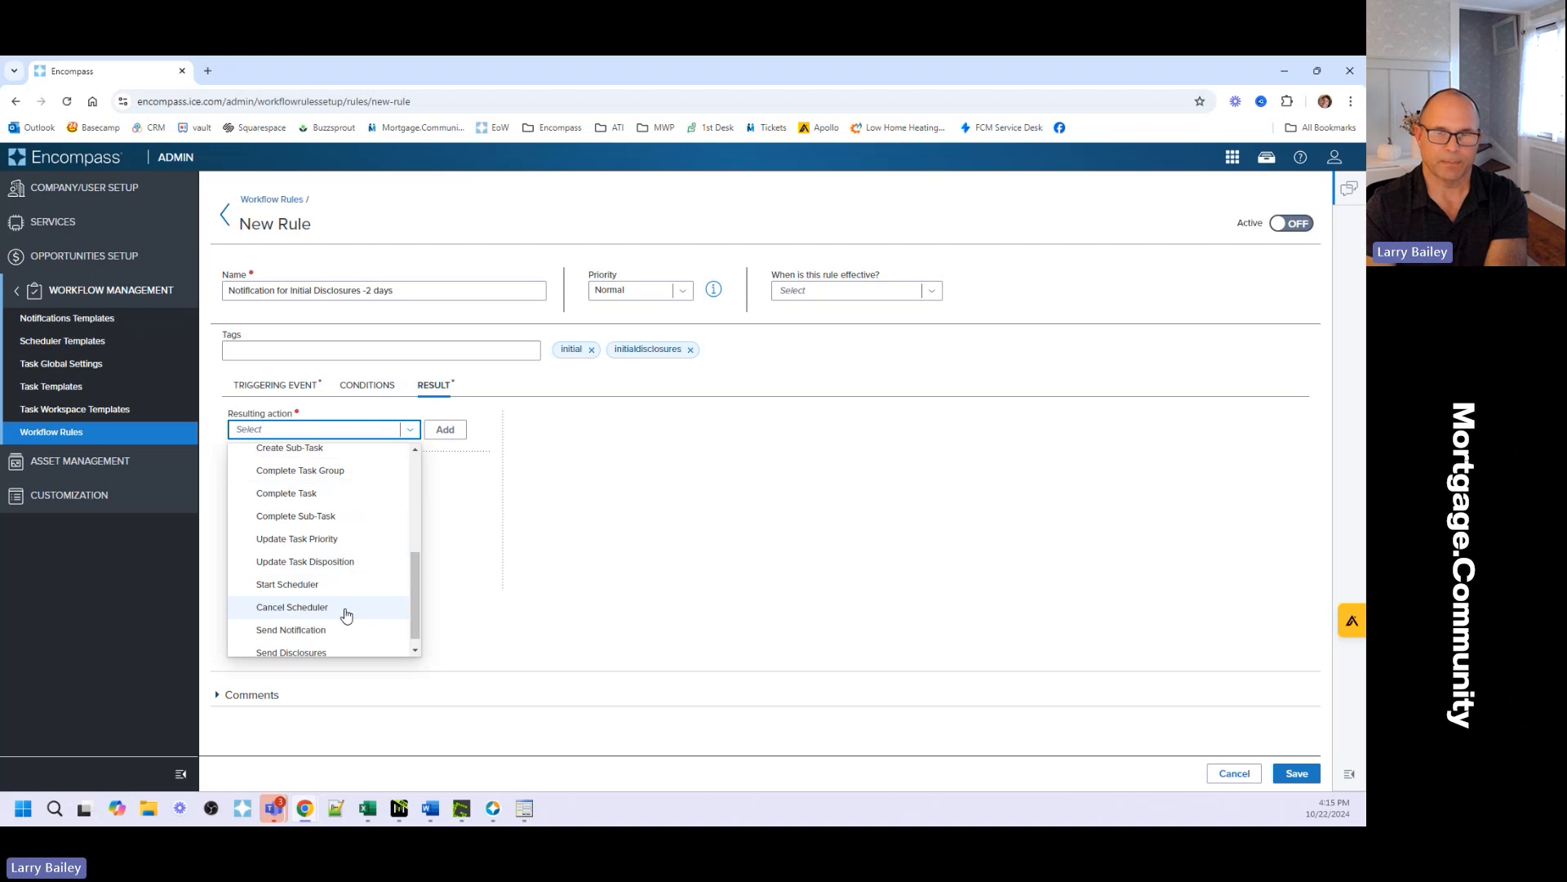
click(339, 588)
click(431, 437)
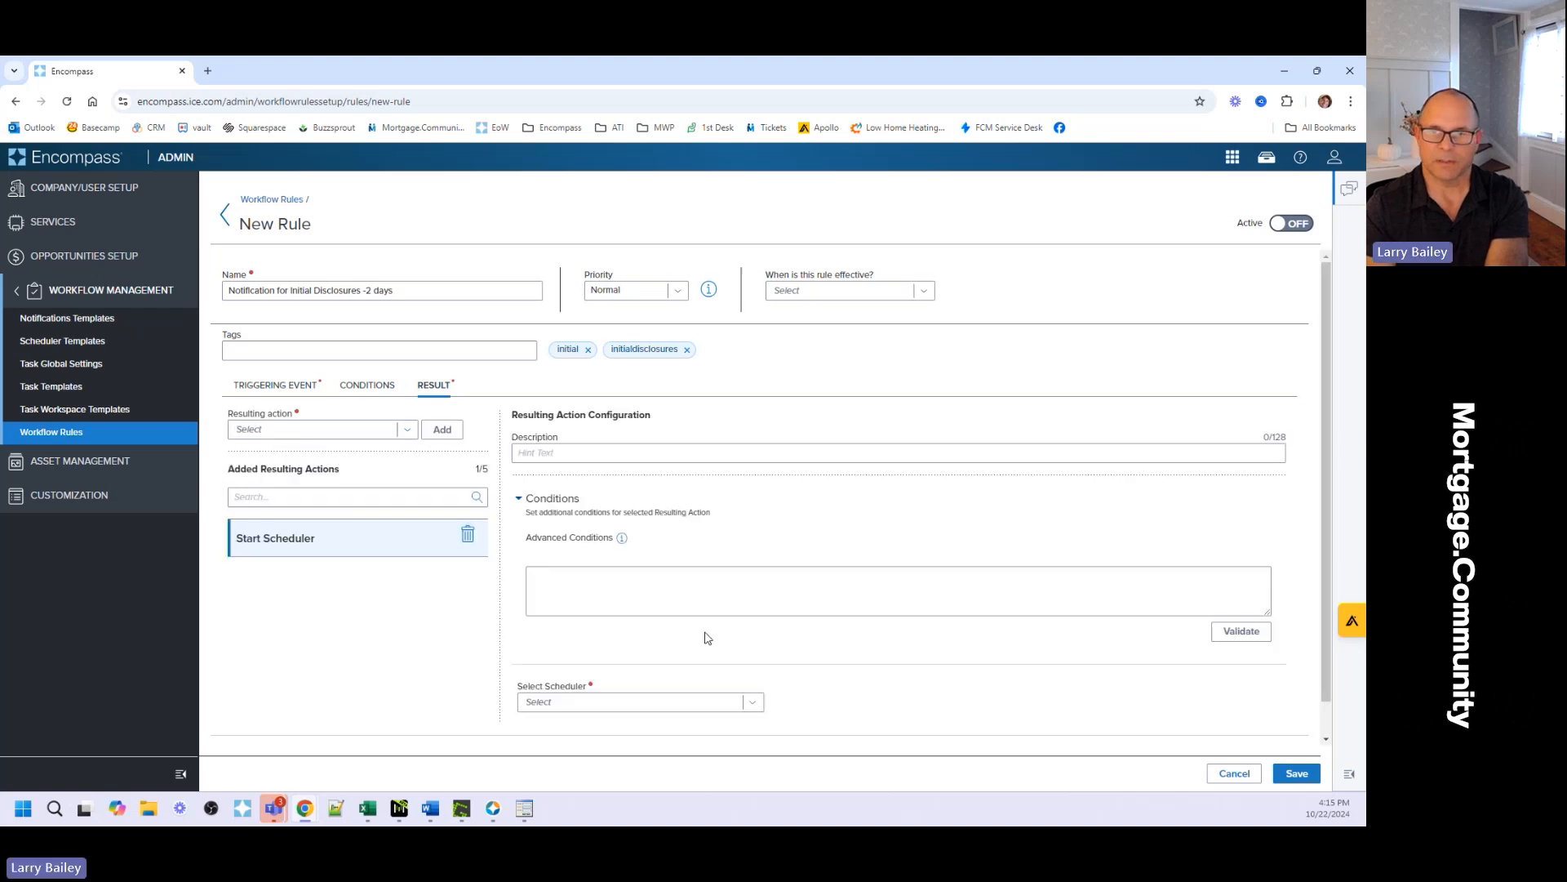
click(635, 712)
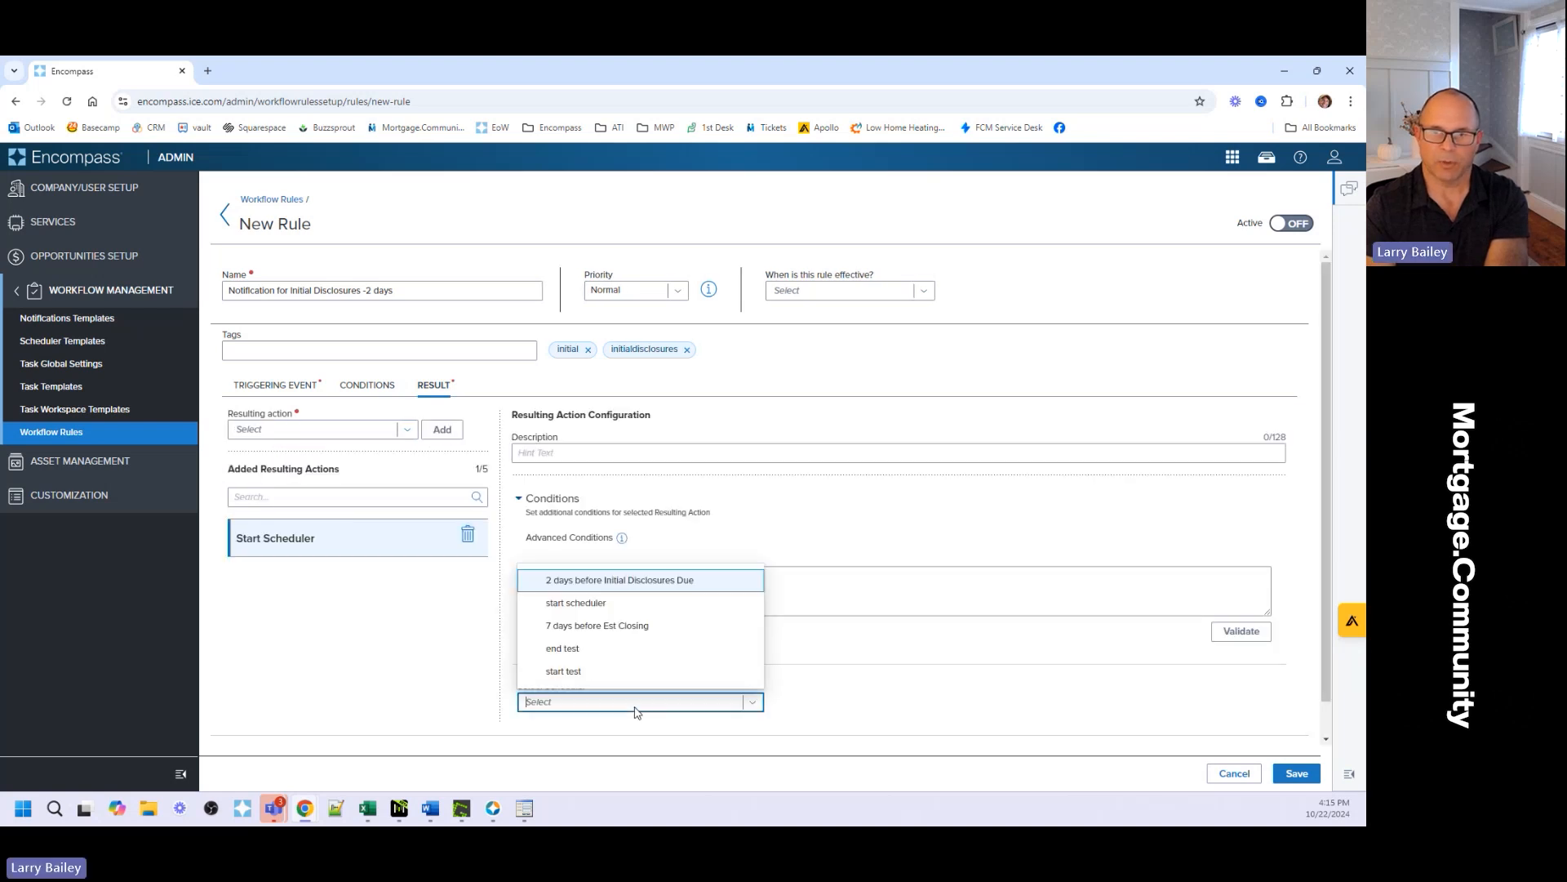
click(627, 582)
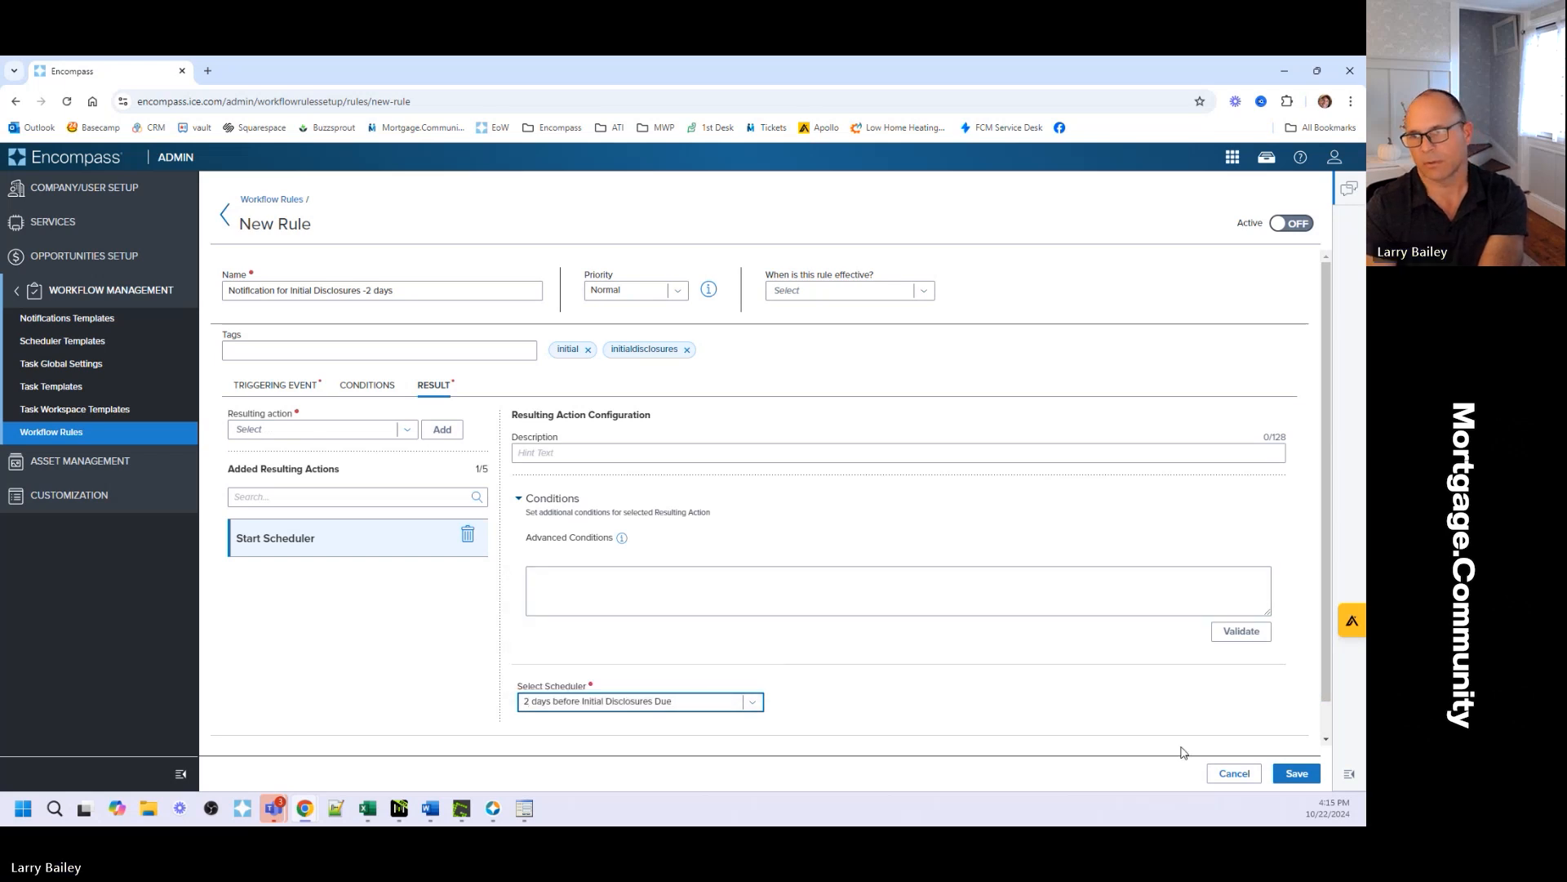
click(1293, 773)
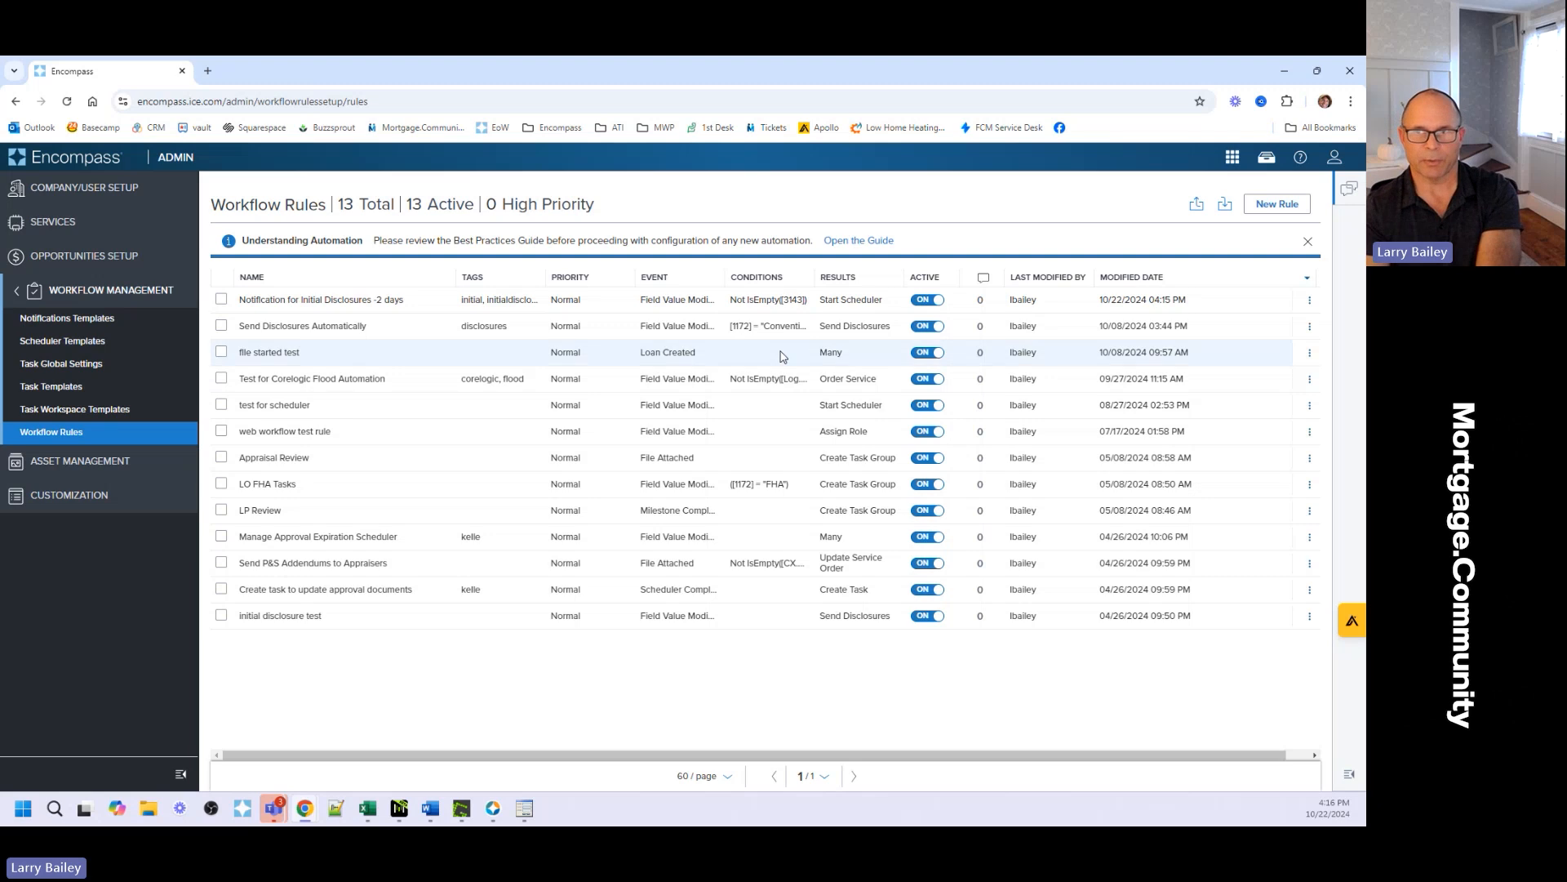
Review the scheduler templates list and open the notification templates
click(89, 342)
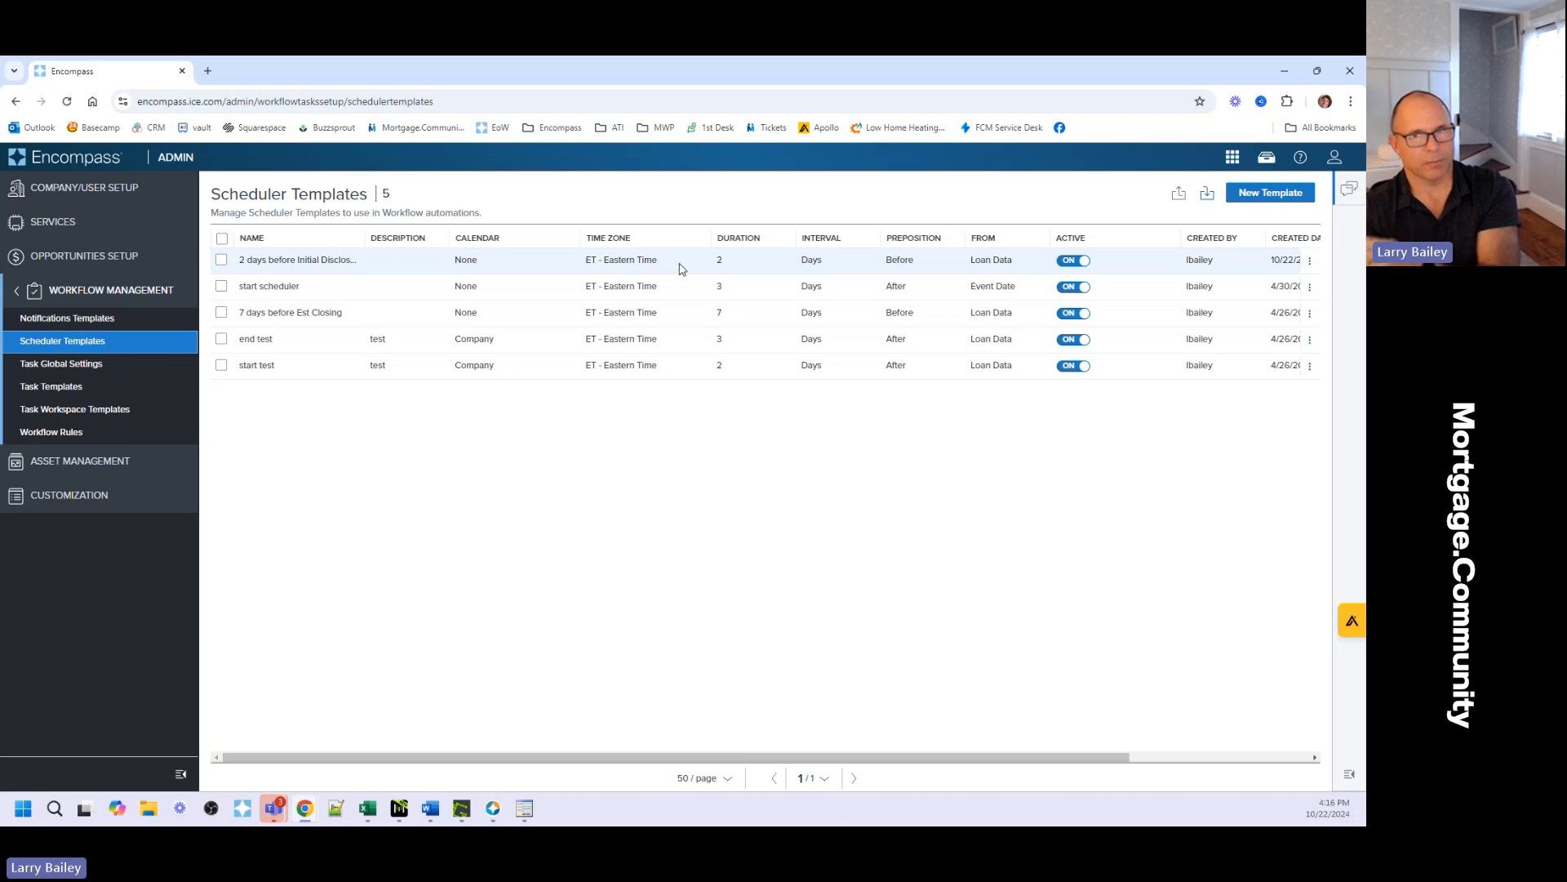
click(107, 324)
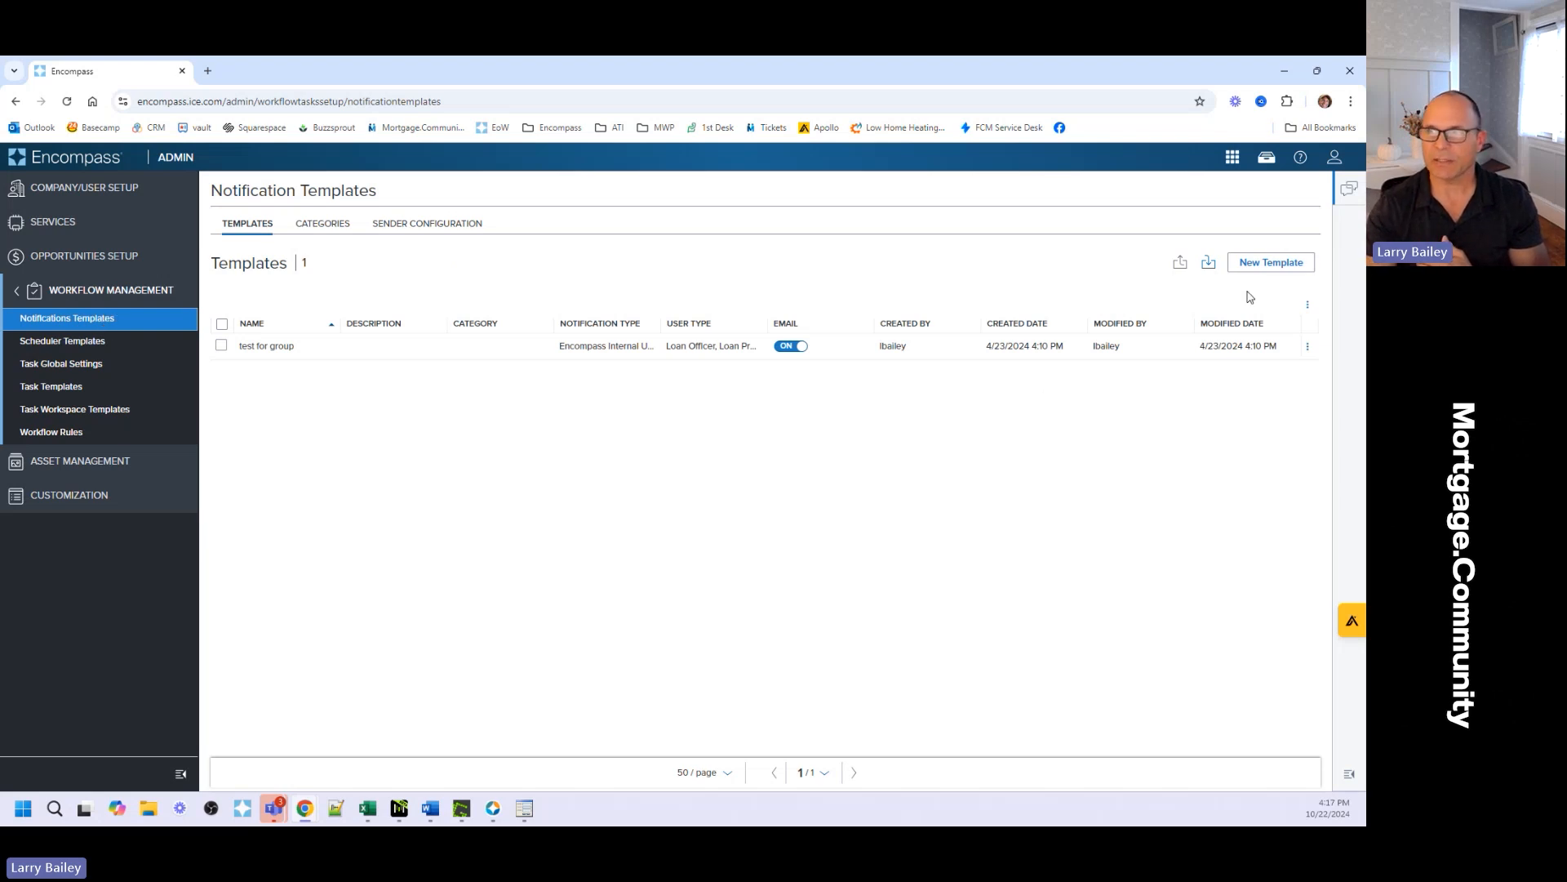
Start a notification template for TPO External Users with TPO Company Users as recipients and a regular additional email
click(1271, 277)
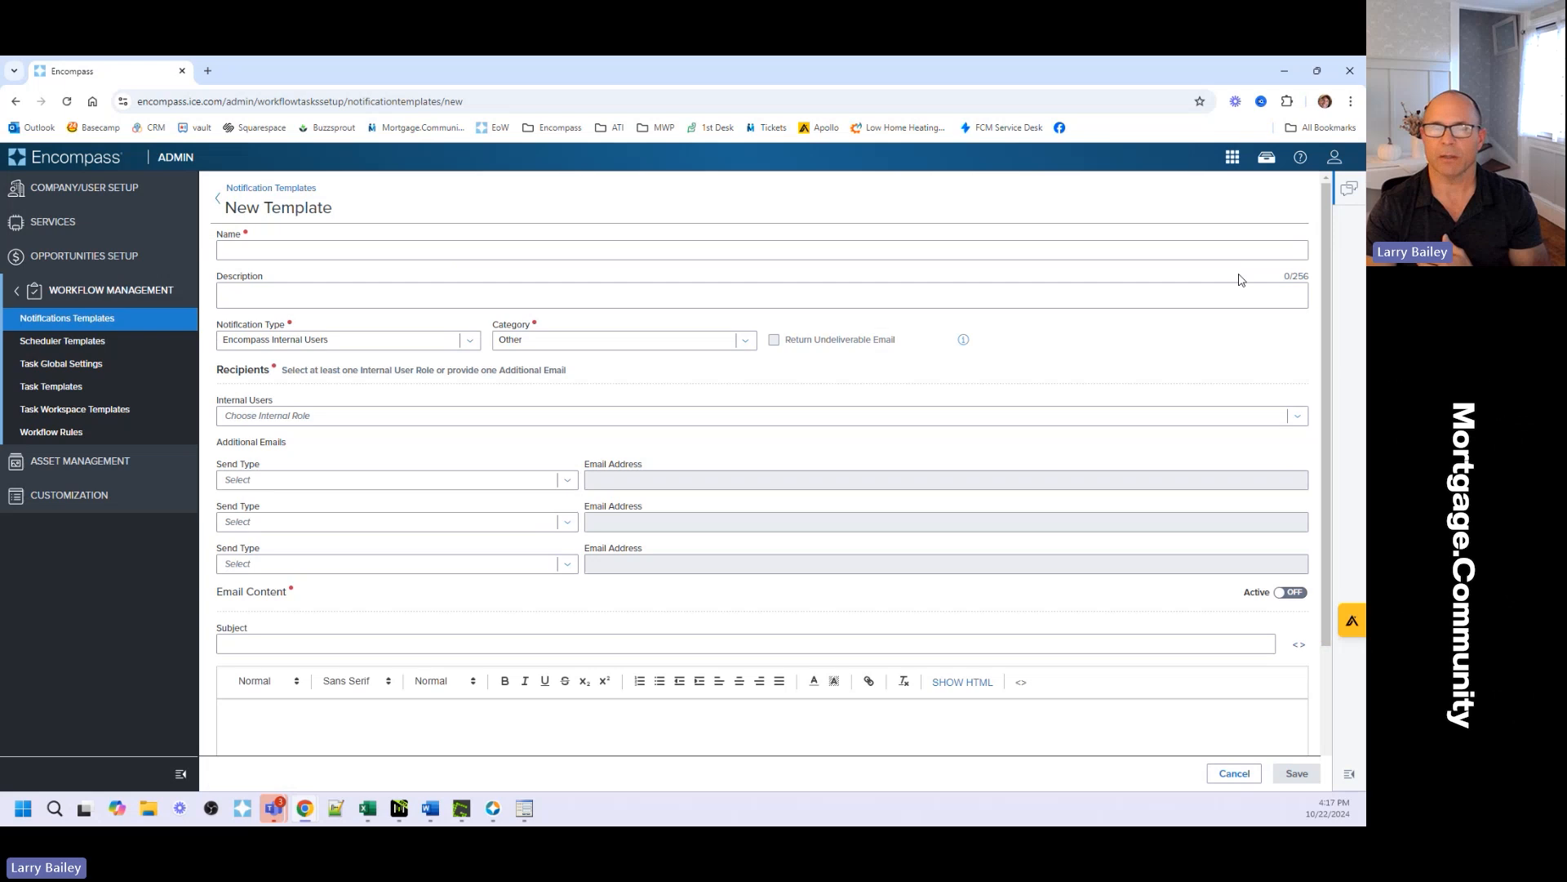
click(360, 341)
click(307, 392)
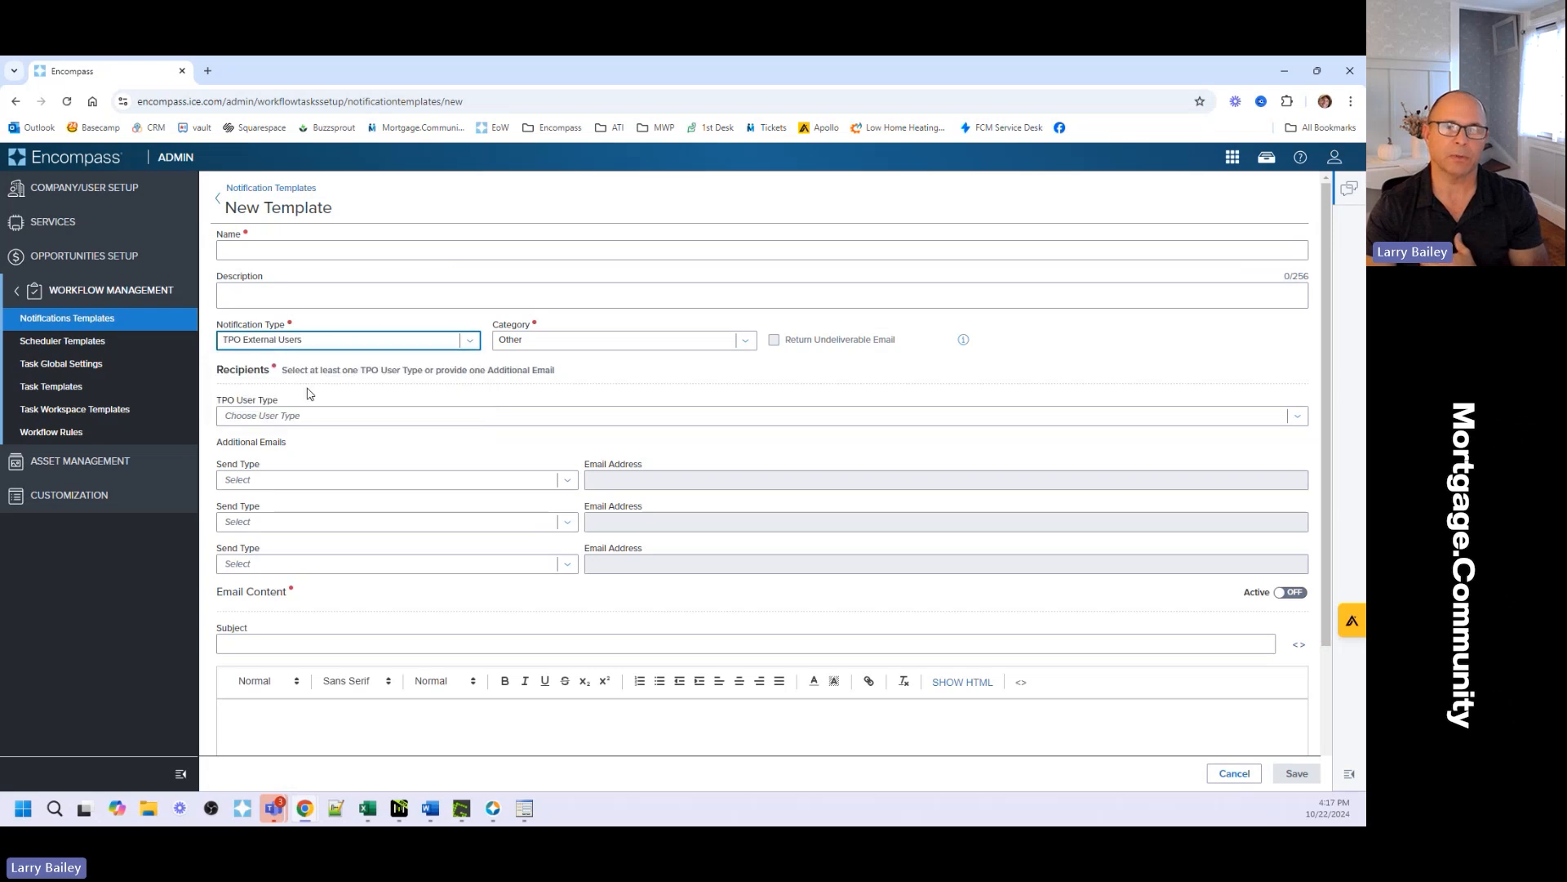
click(274, 417)
click(282, 465)
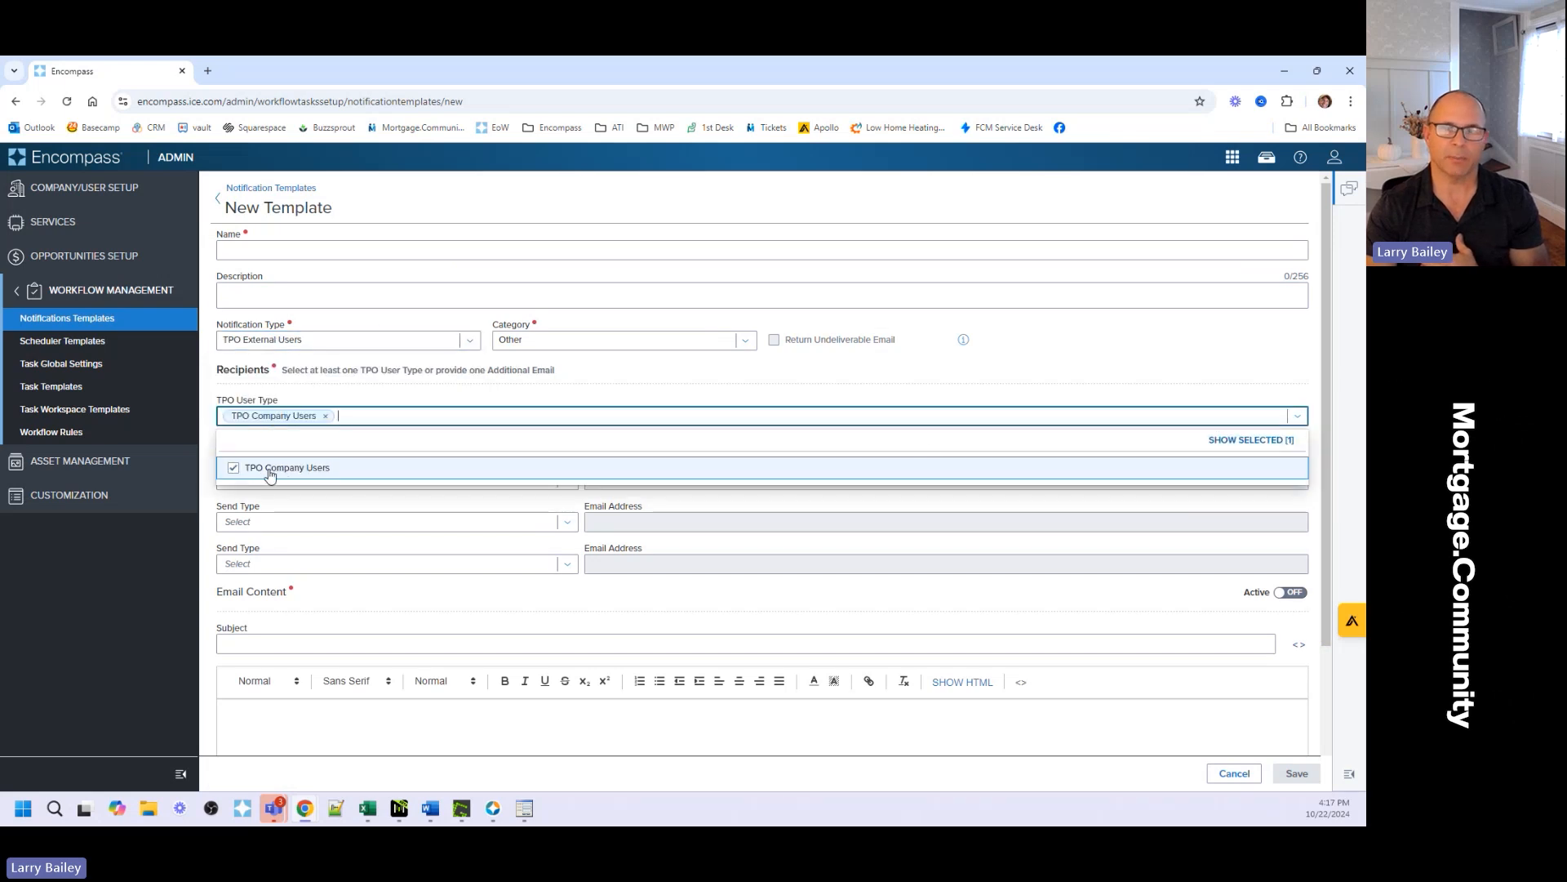
click(1210, 392)
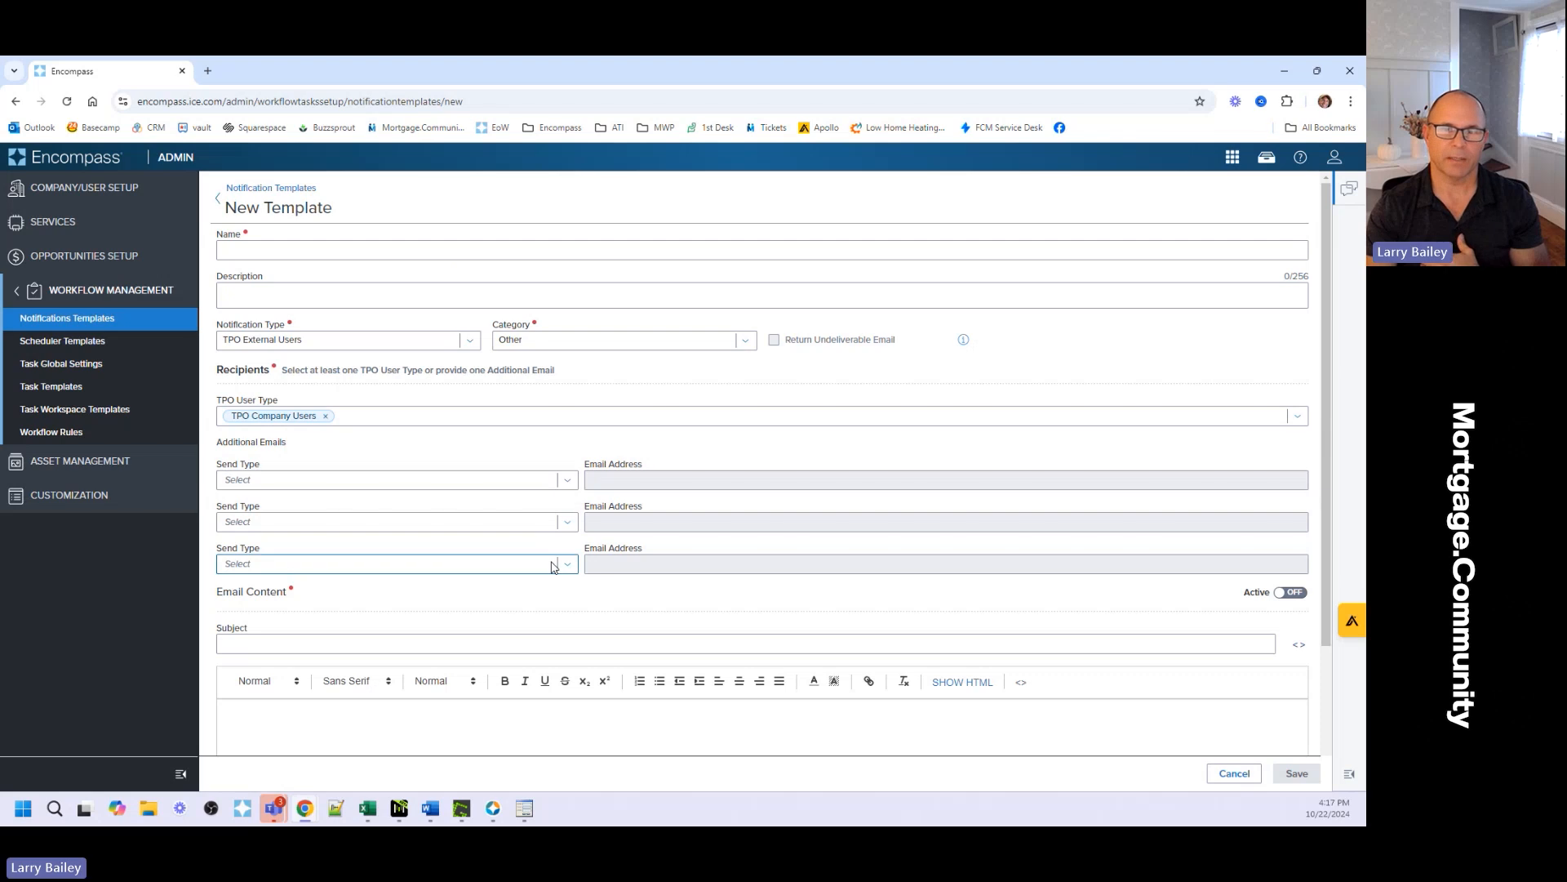
click(488, 483)
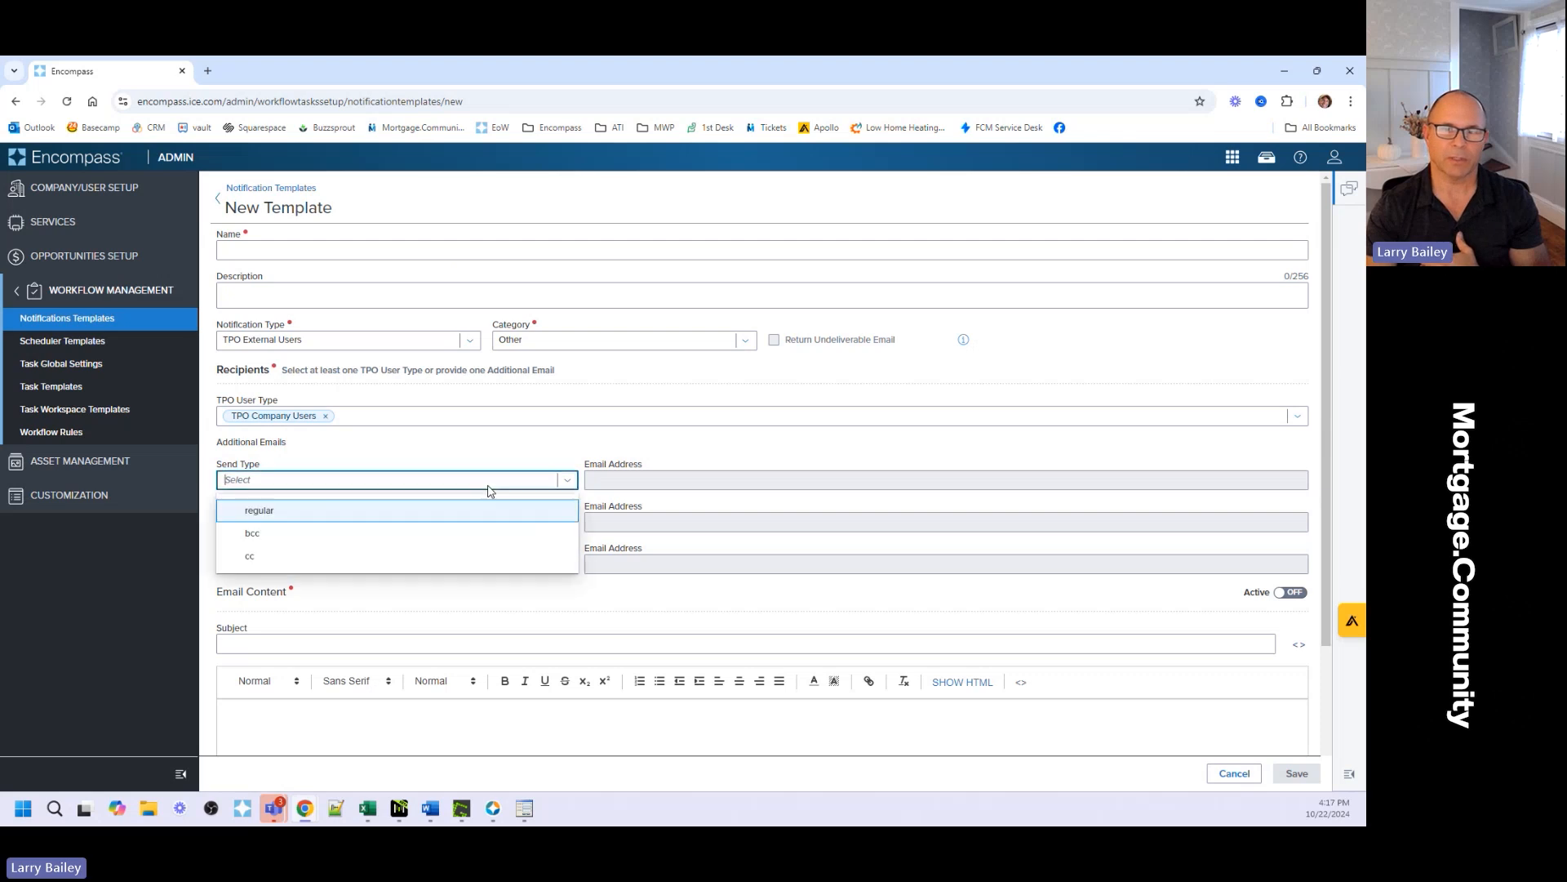
click(274, 512)
click(664, 481)
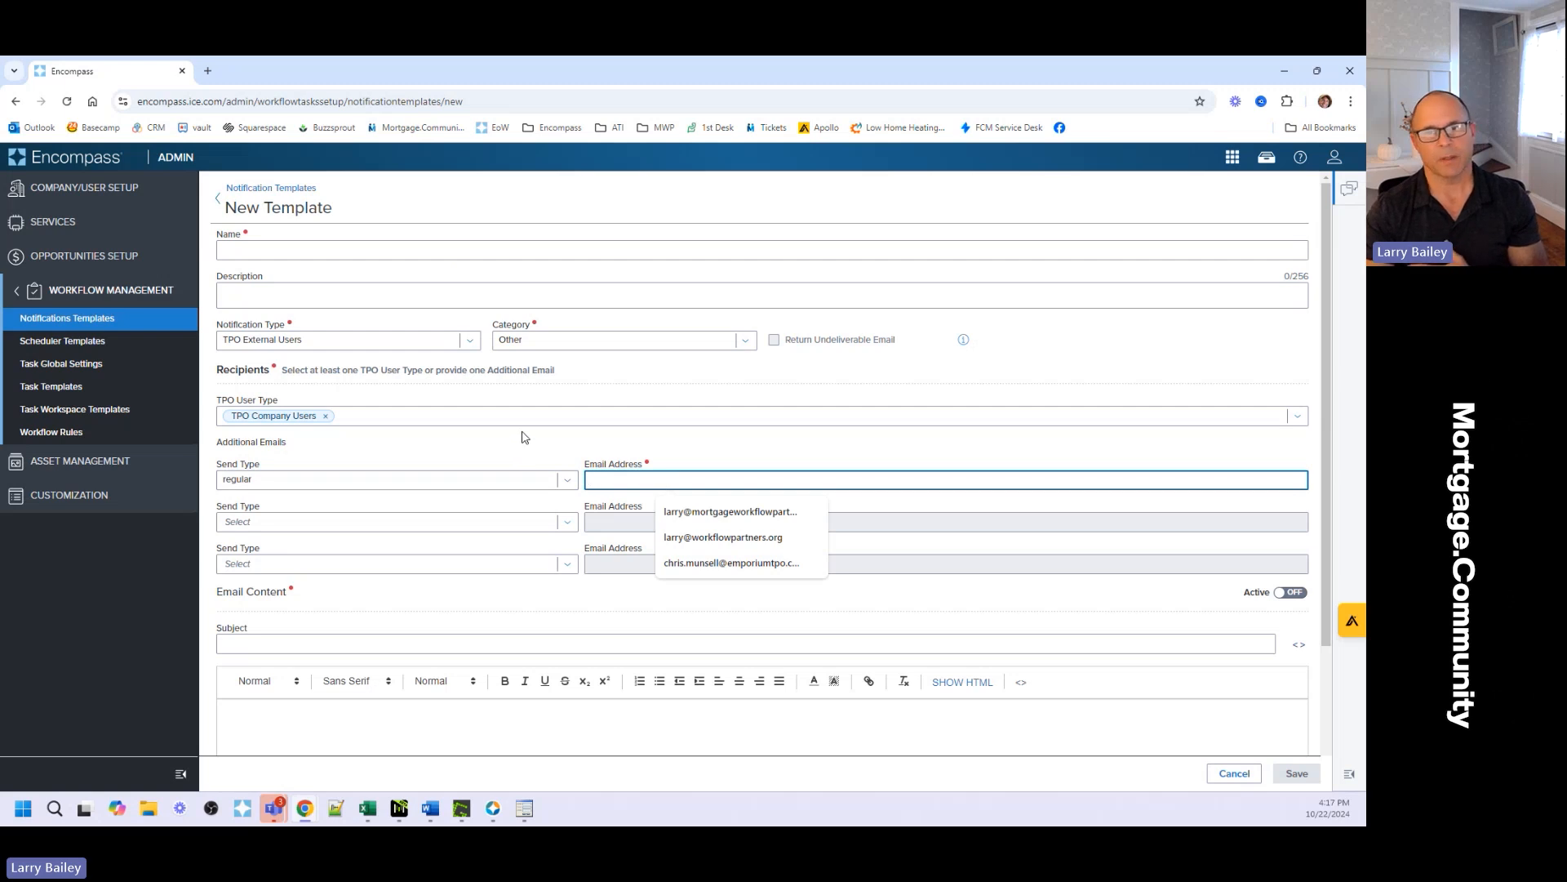
Check the Encompass Internal Users recipient roles, and return the template's notification type to TPO External Users
click(496, 417)
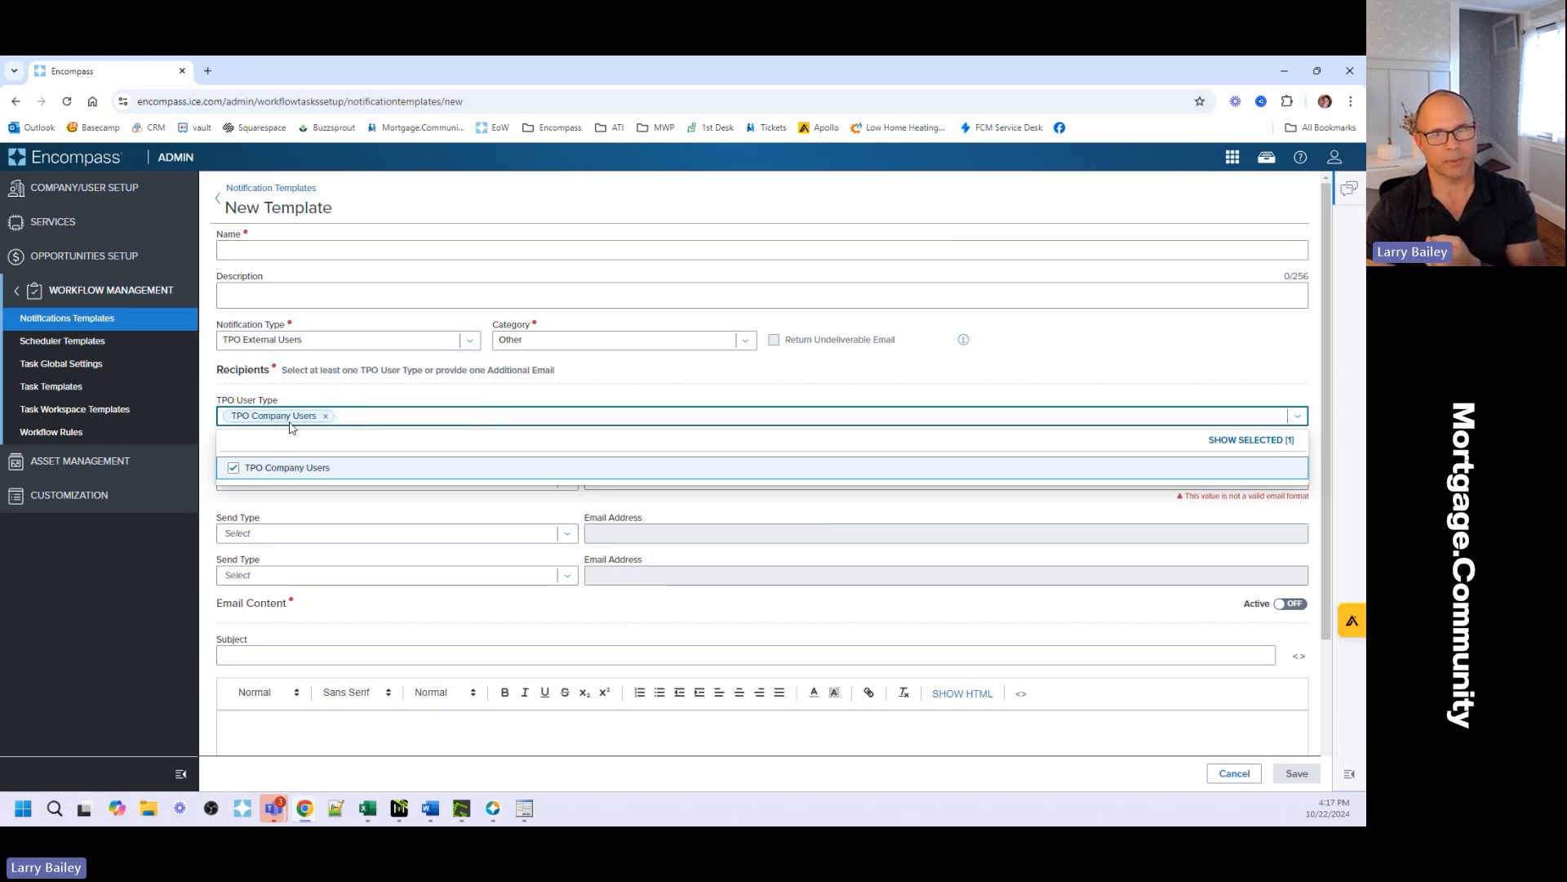
click(320, 341)
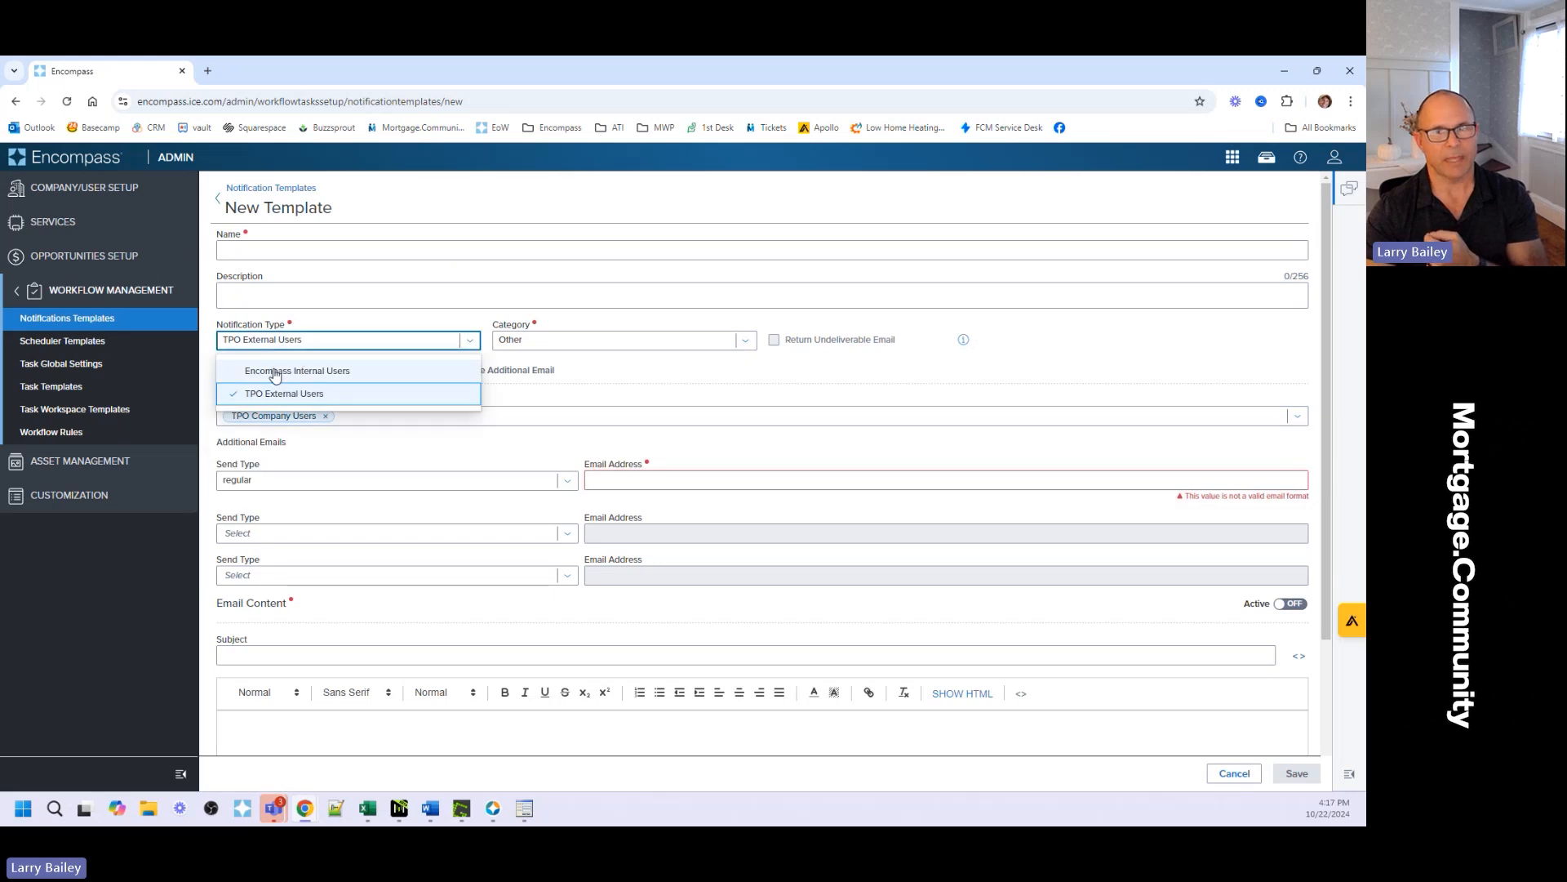
click(274, 365)
click(302, 418)
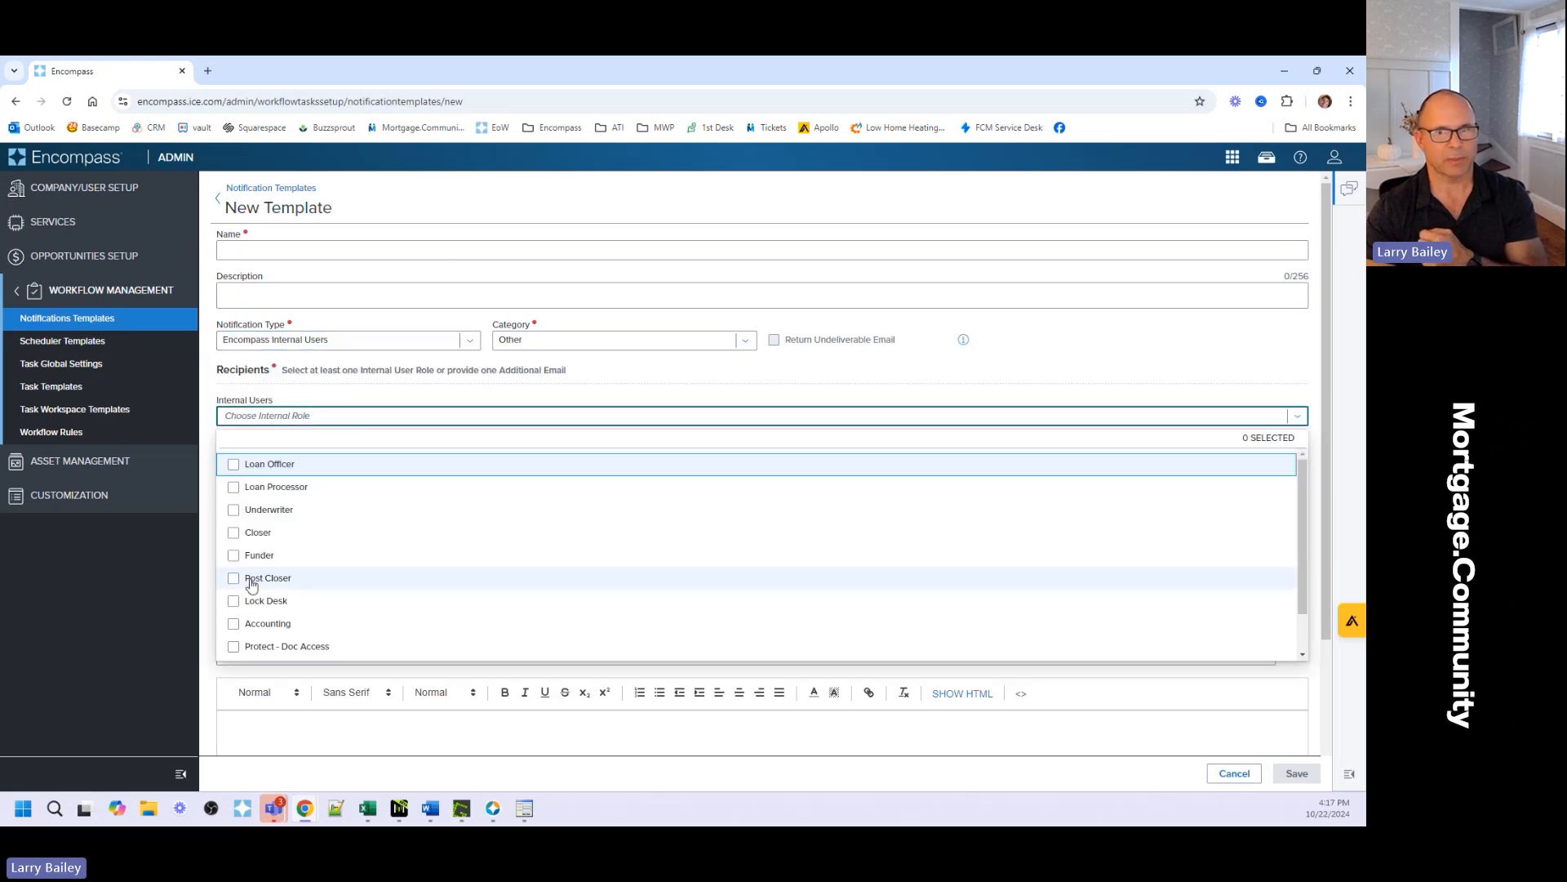
click(298, 341)
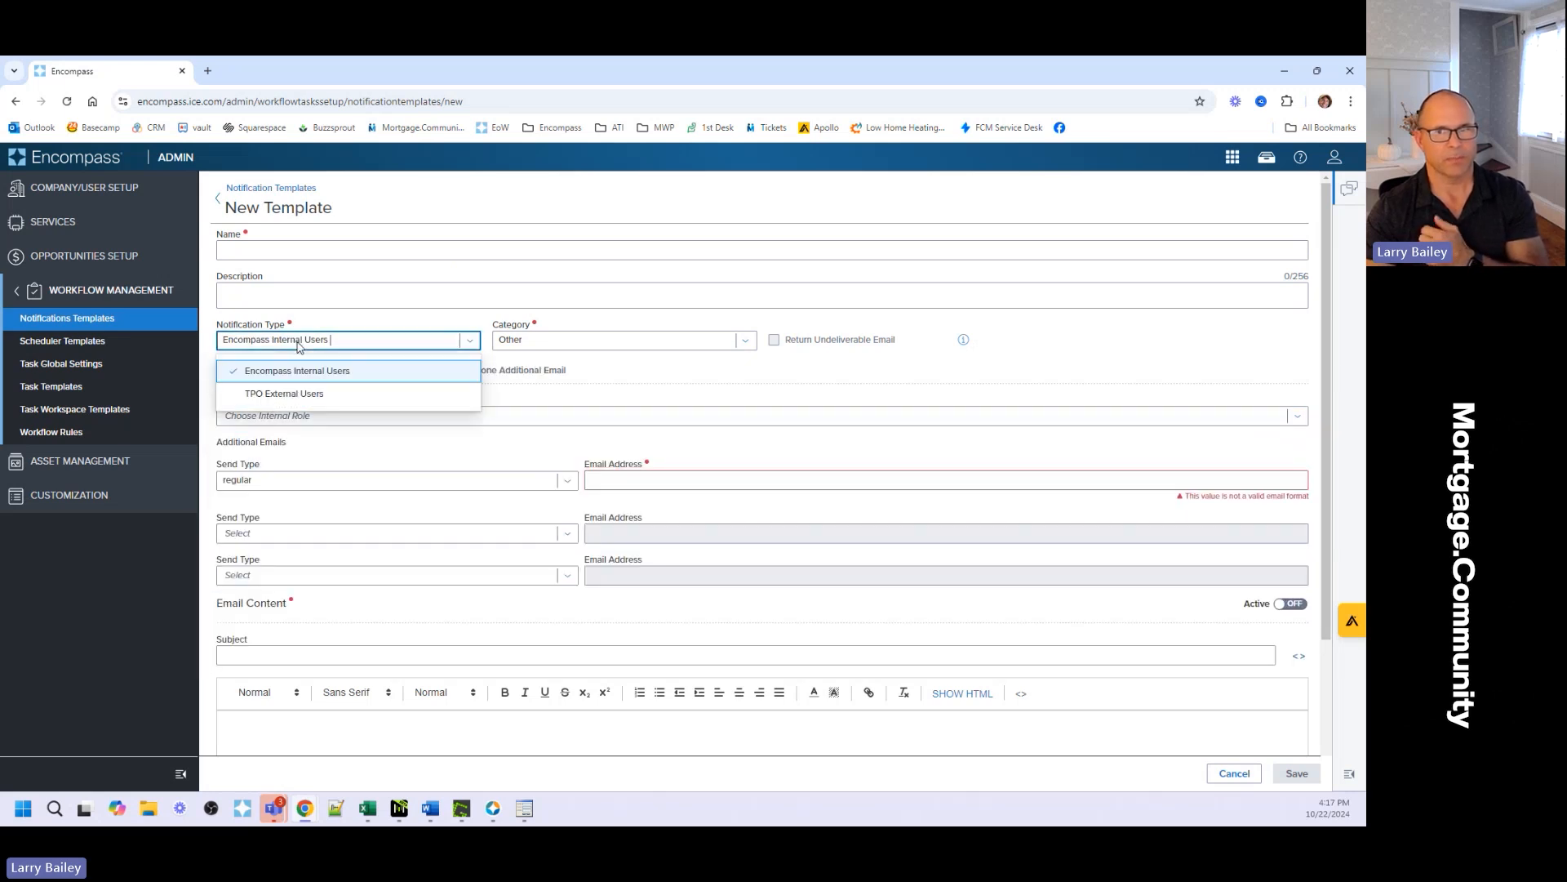
click(292, 393)
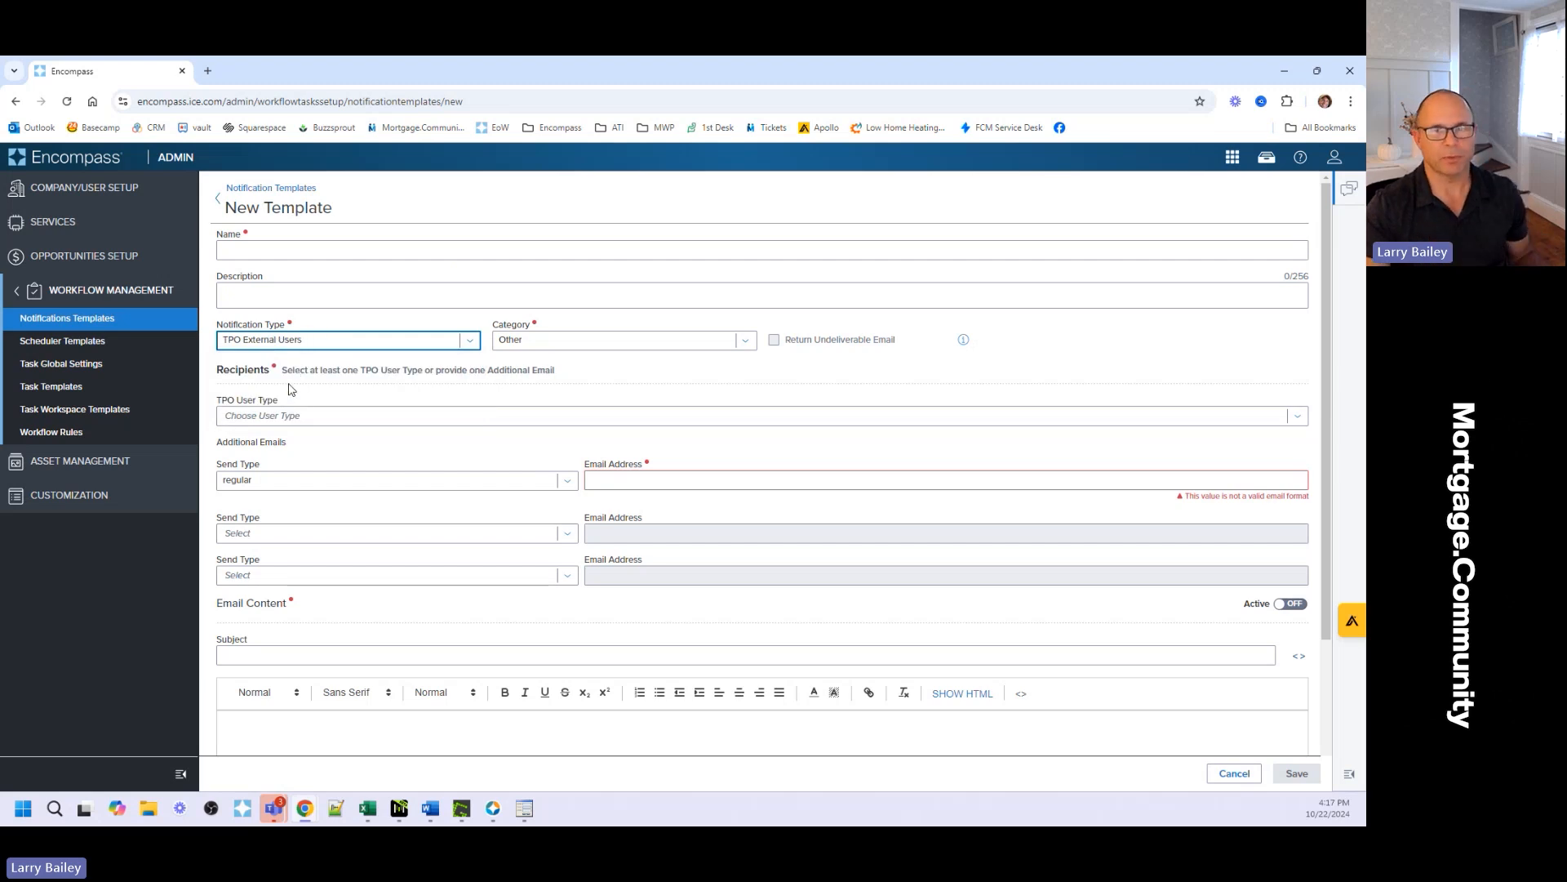
Check the category options for the new notification template and discard the unsaved template
click(549, 344)
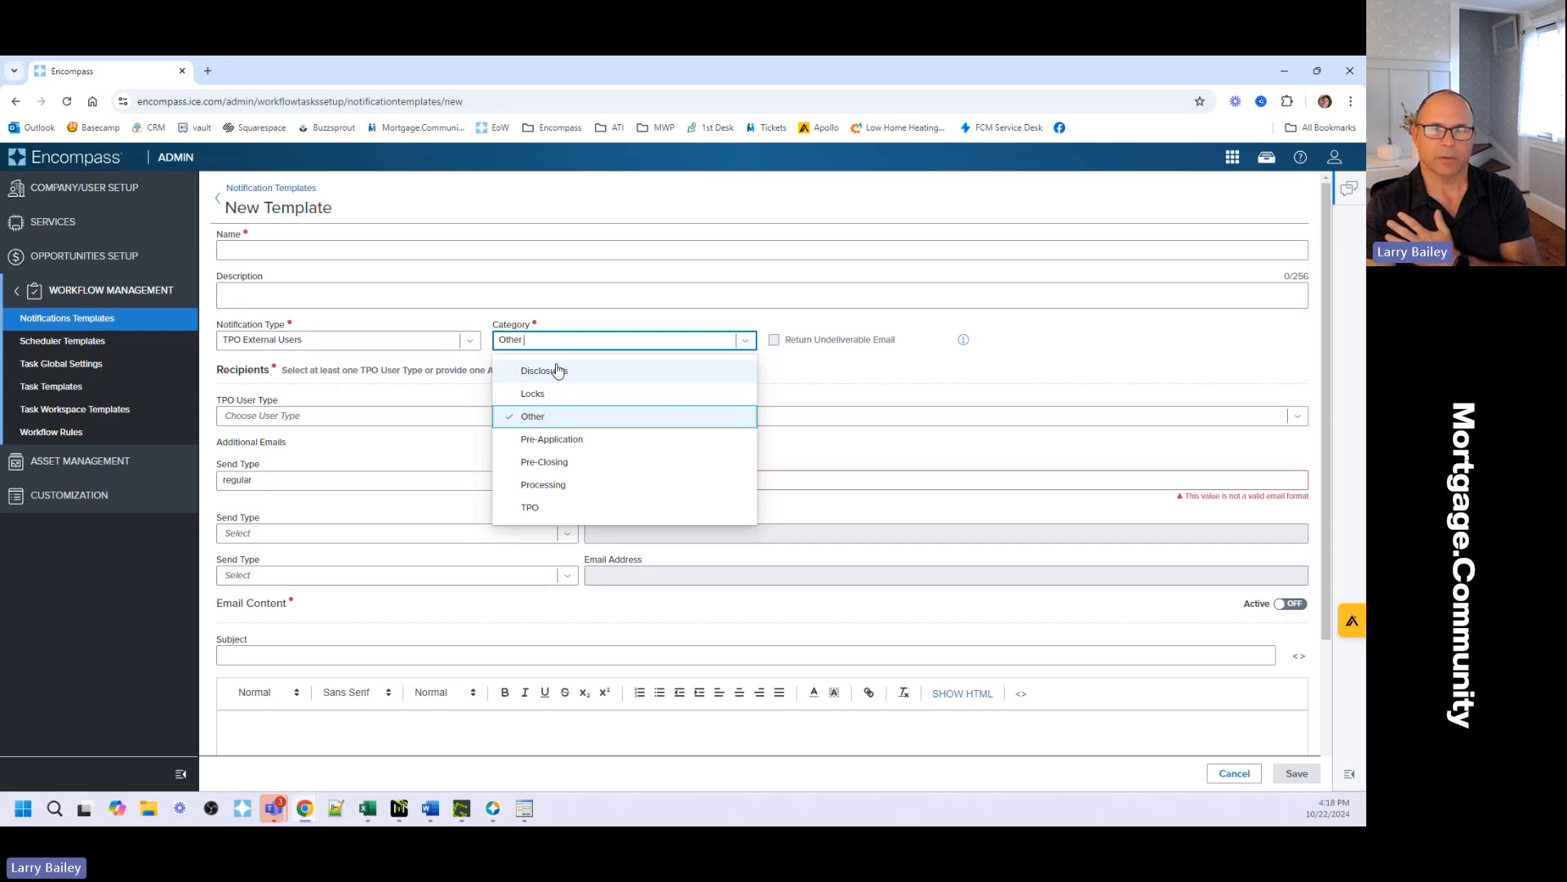
click(245, 188)
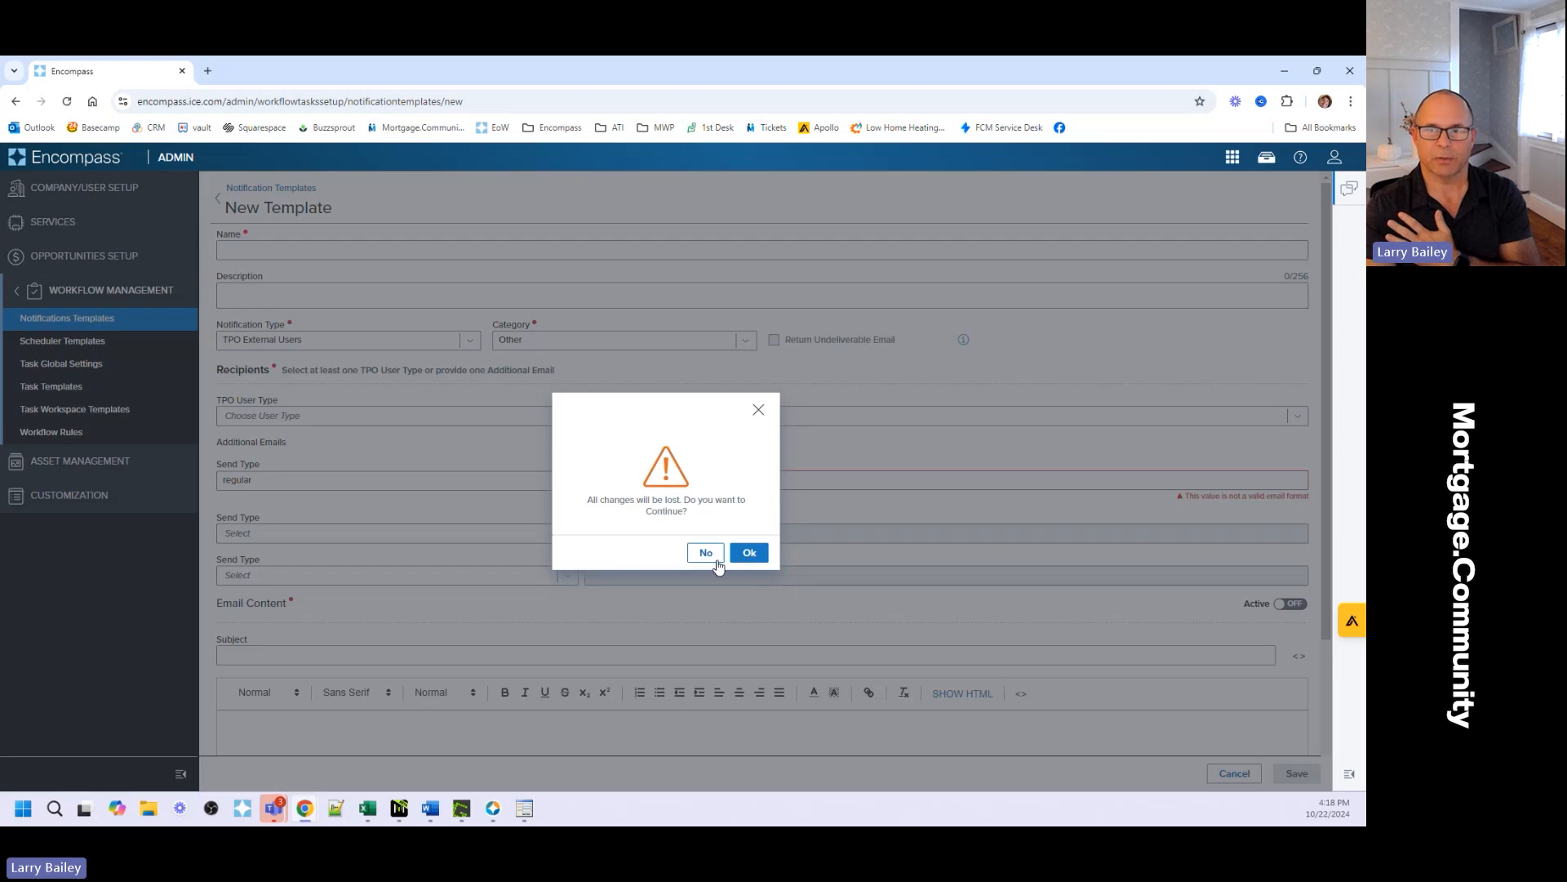
click(707, 555)
click(250, 215)
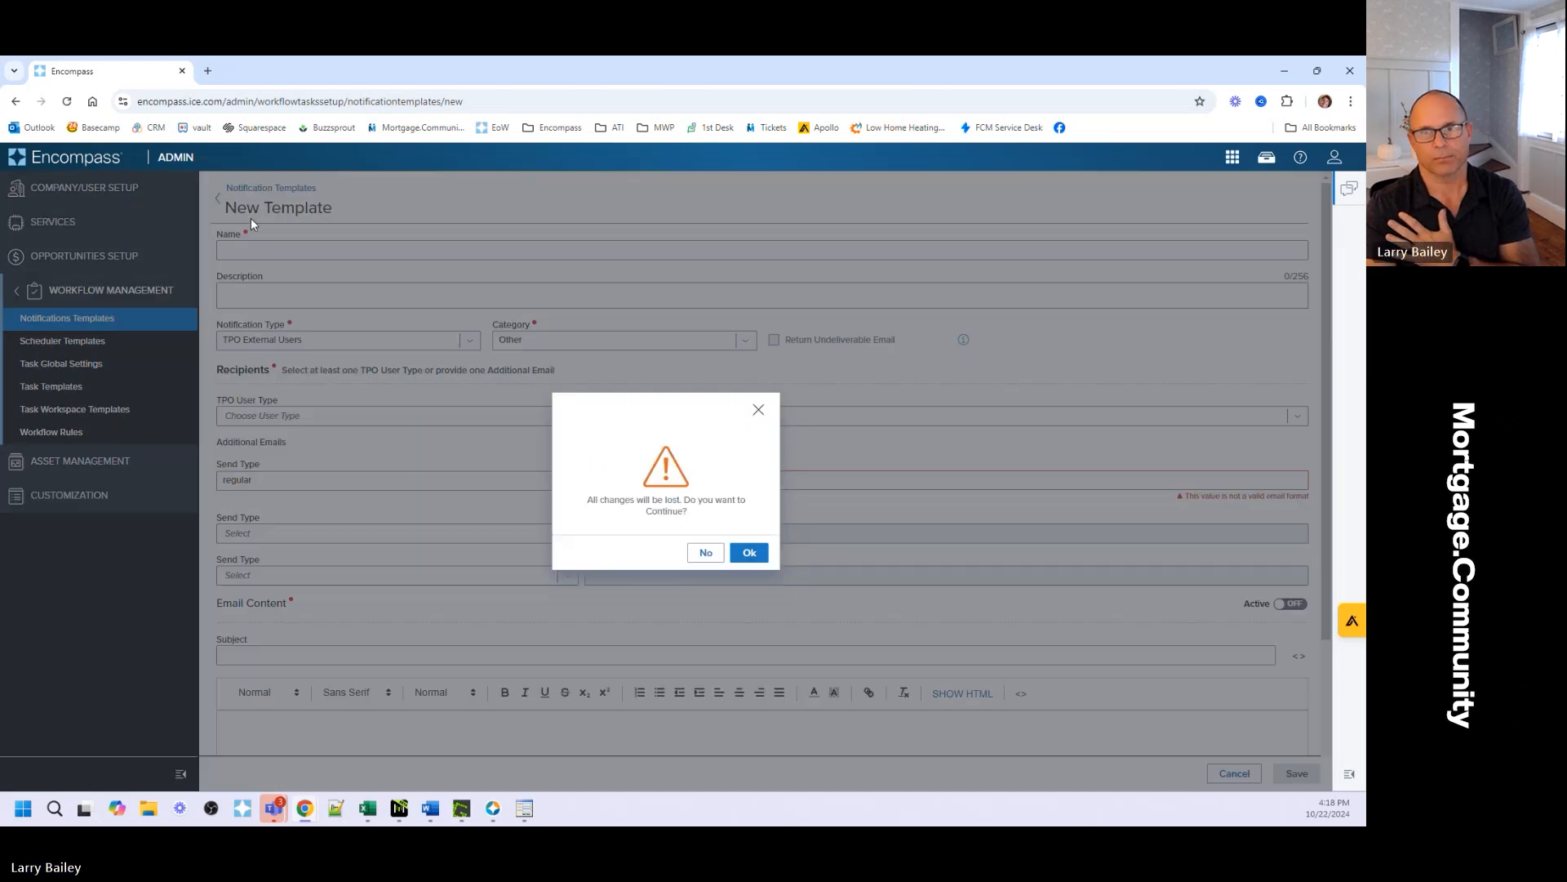
click(750, 553)
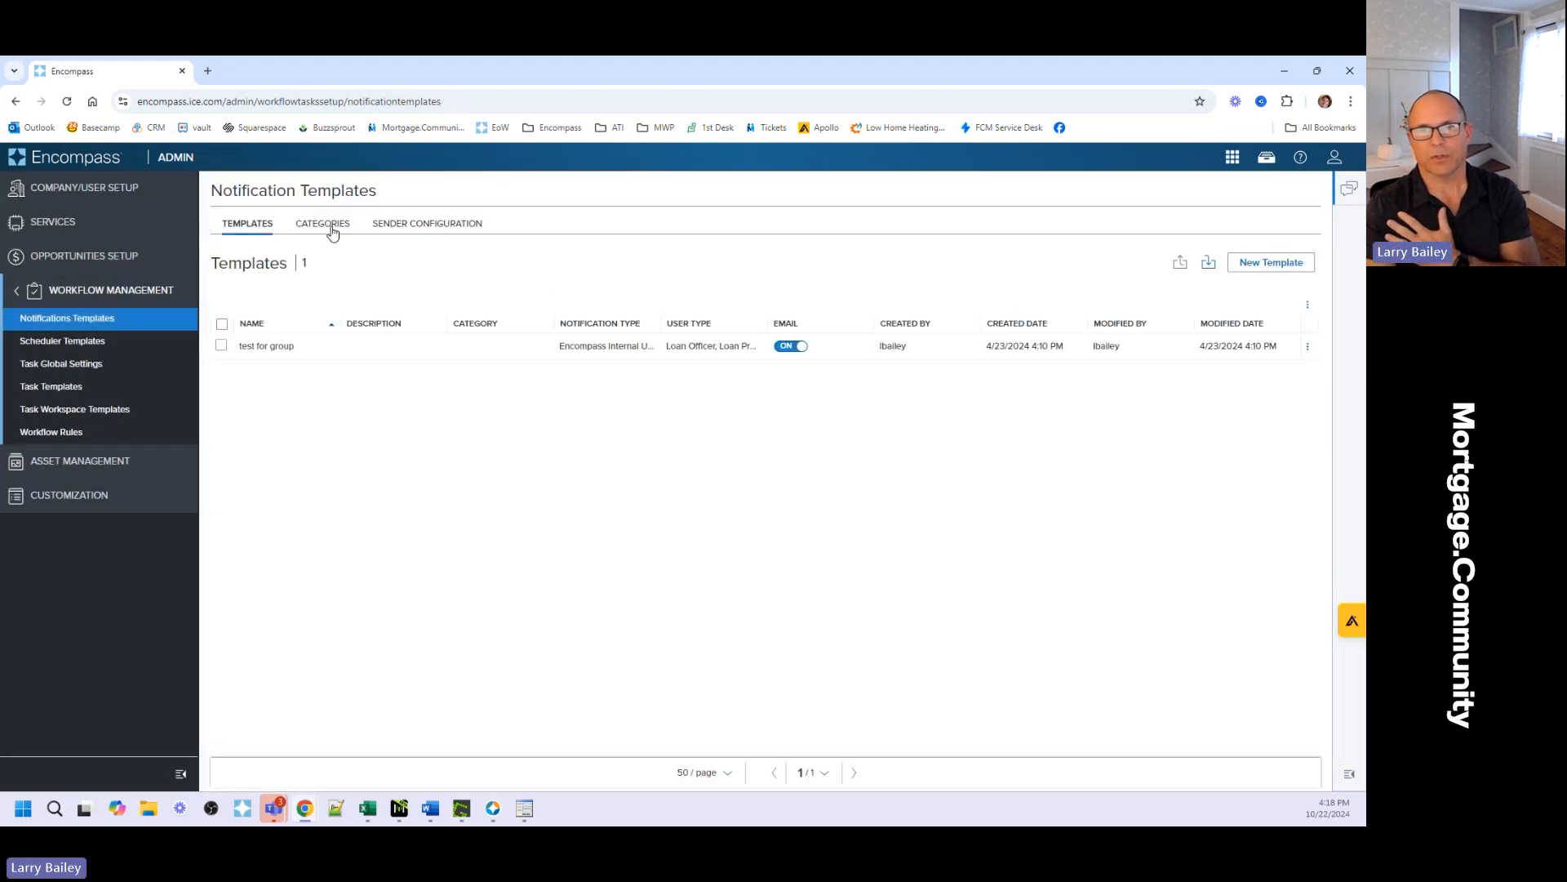
Review the notification template categories and the sender configuration
click(332, 231)
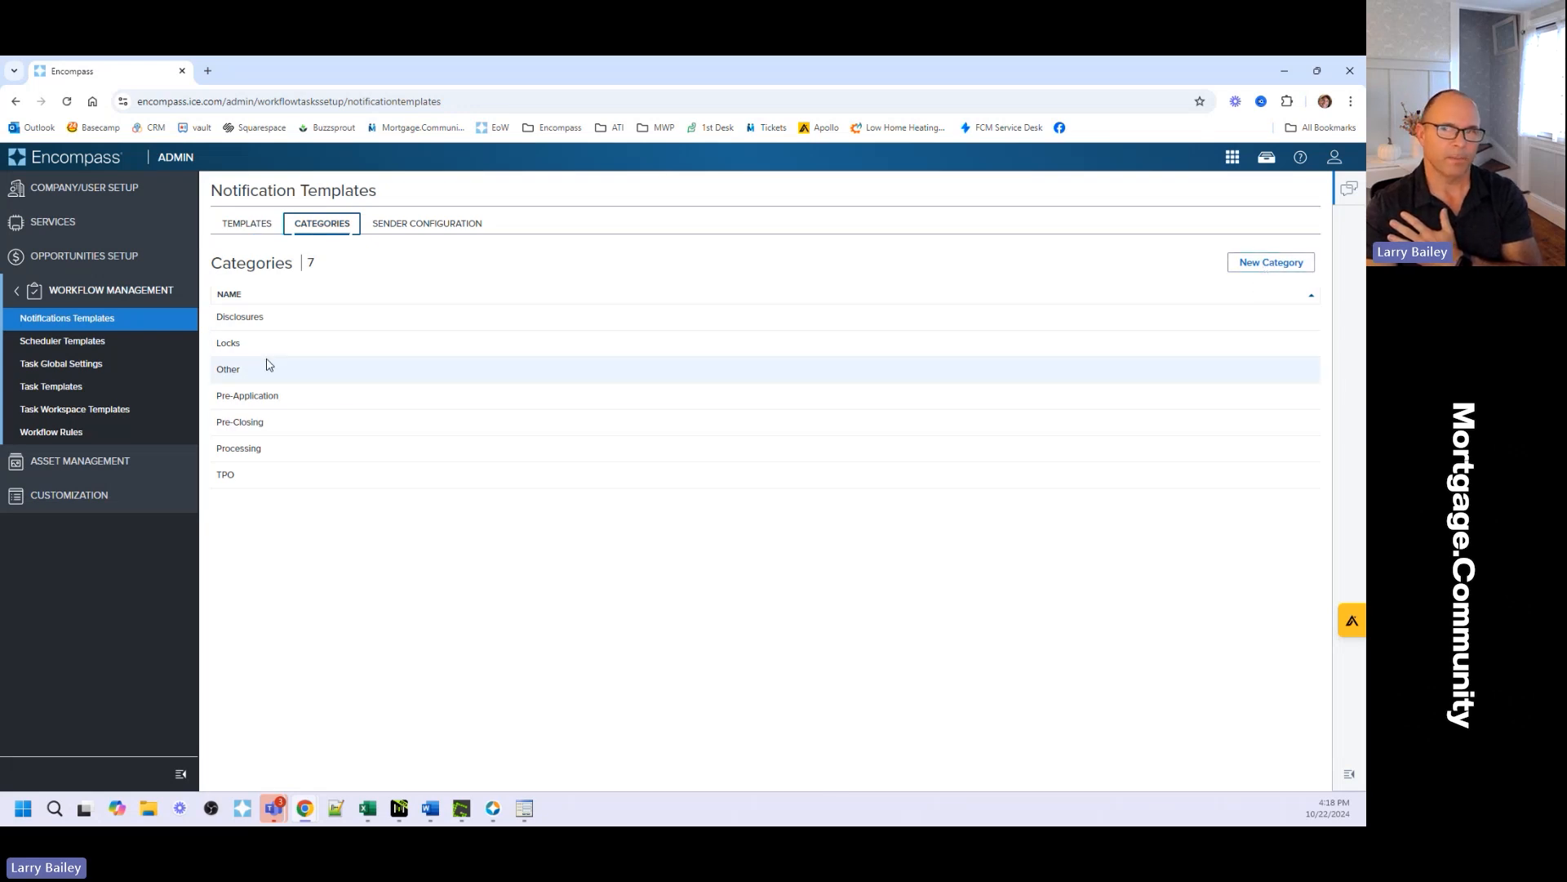
click(401, 230)
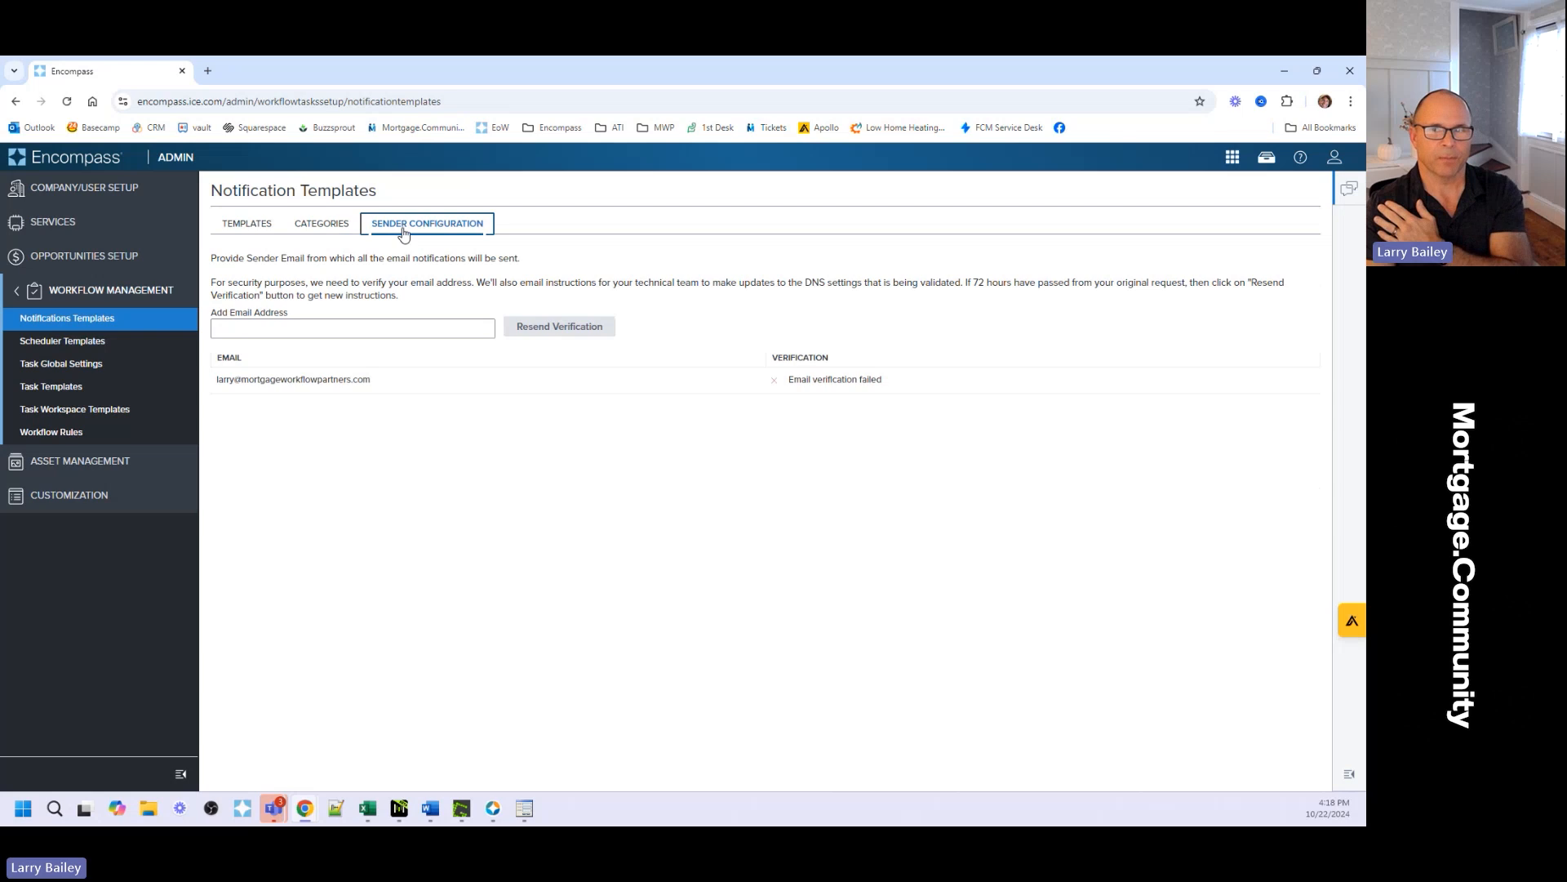
Fill in the sender's email address for notification verification in the sender configuration
click(305, 334)
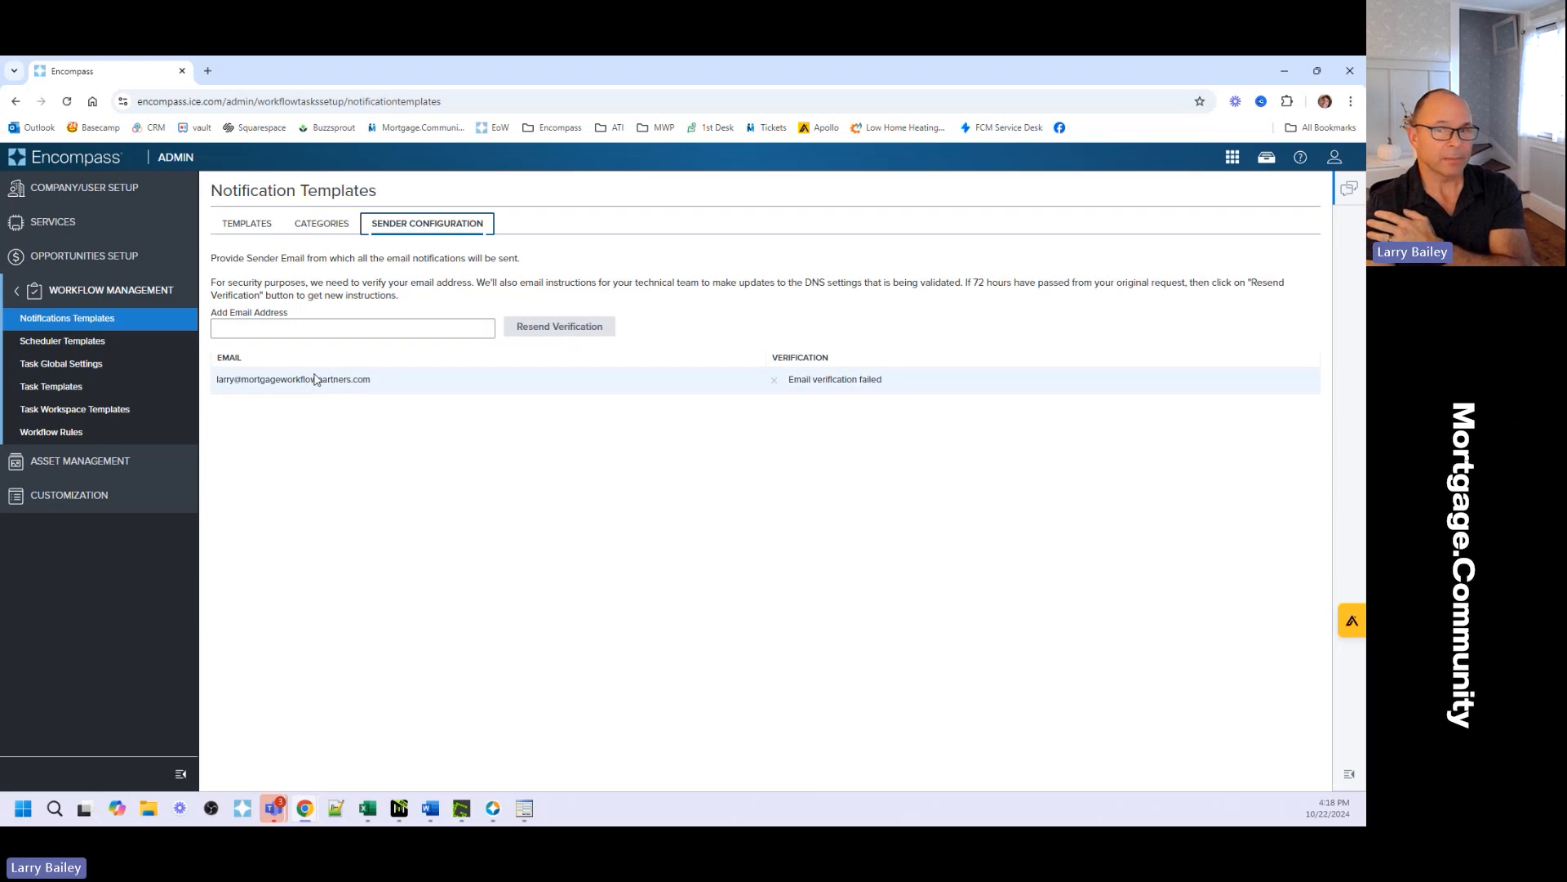
click(315, 328)
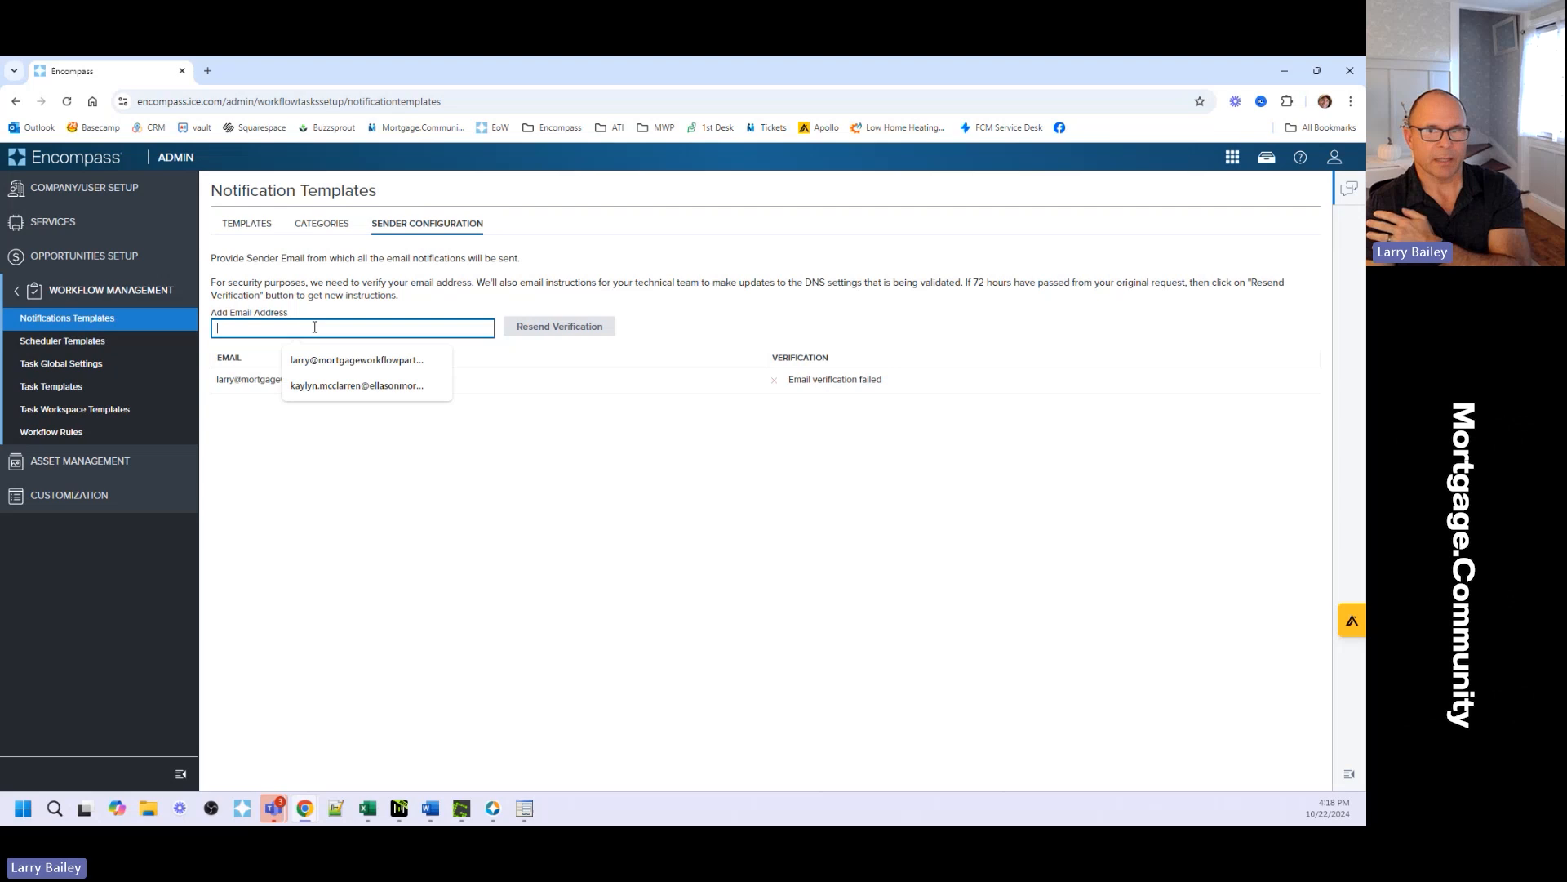
click(322, 359)
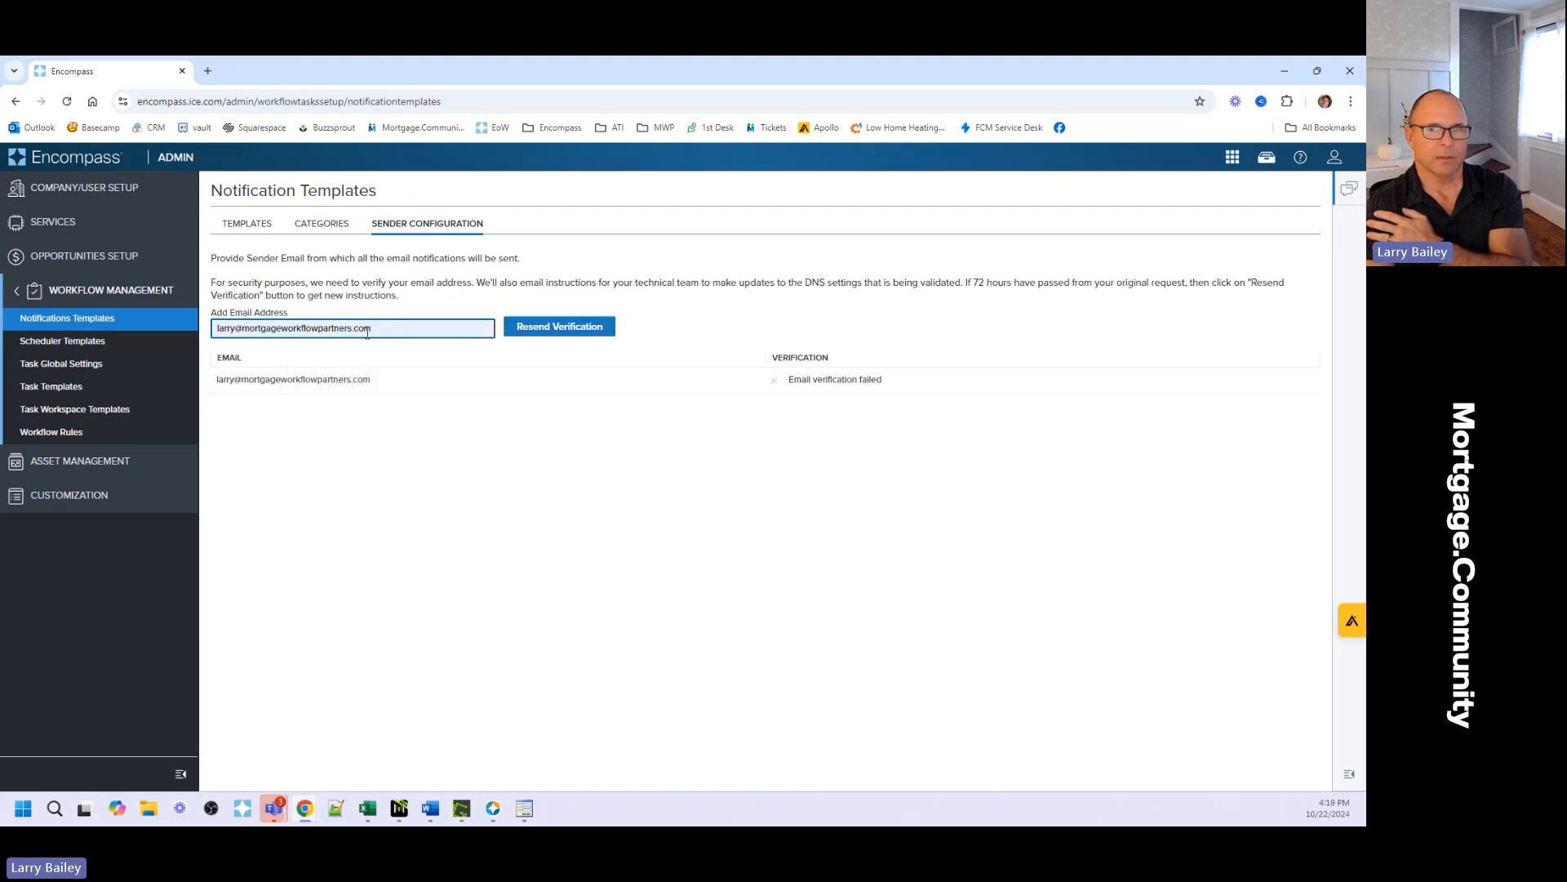
Clear the sender's email address from the sender configuration and return to the list of notification templates
drag(379, 329, 176, 332)
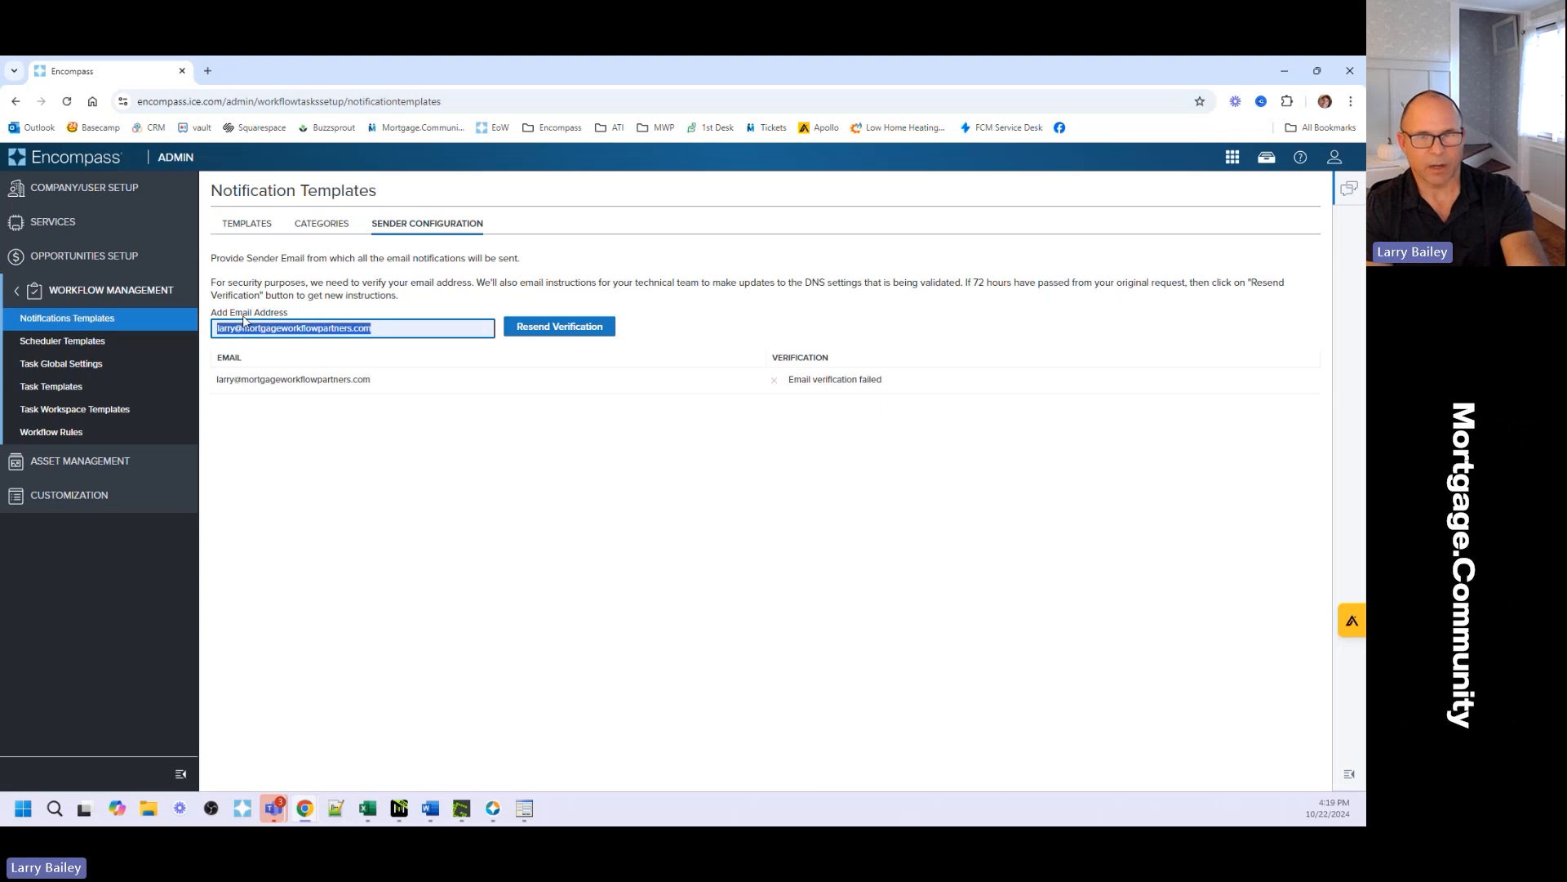
key(BackSpace)
drag(797, 283, 979, 284)
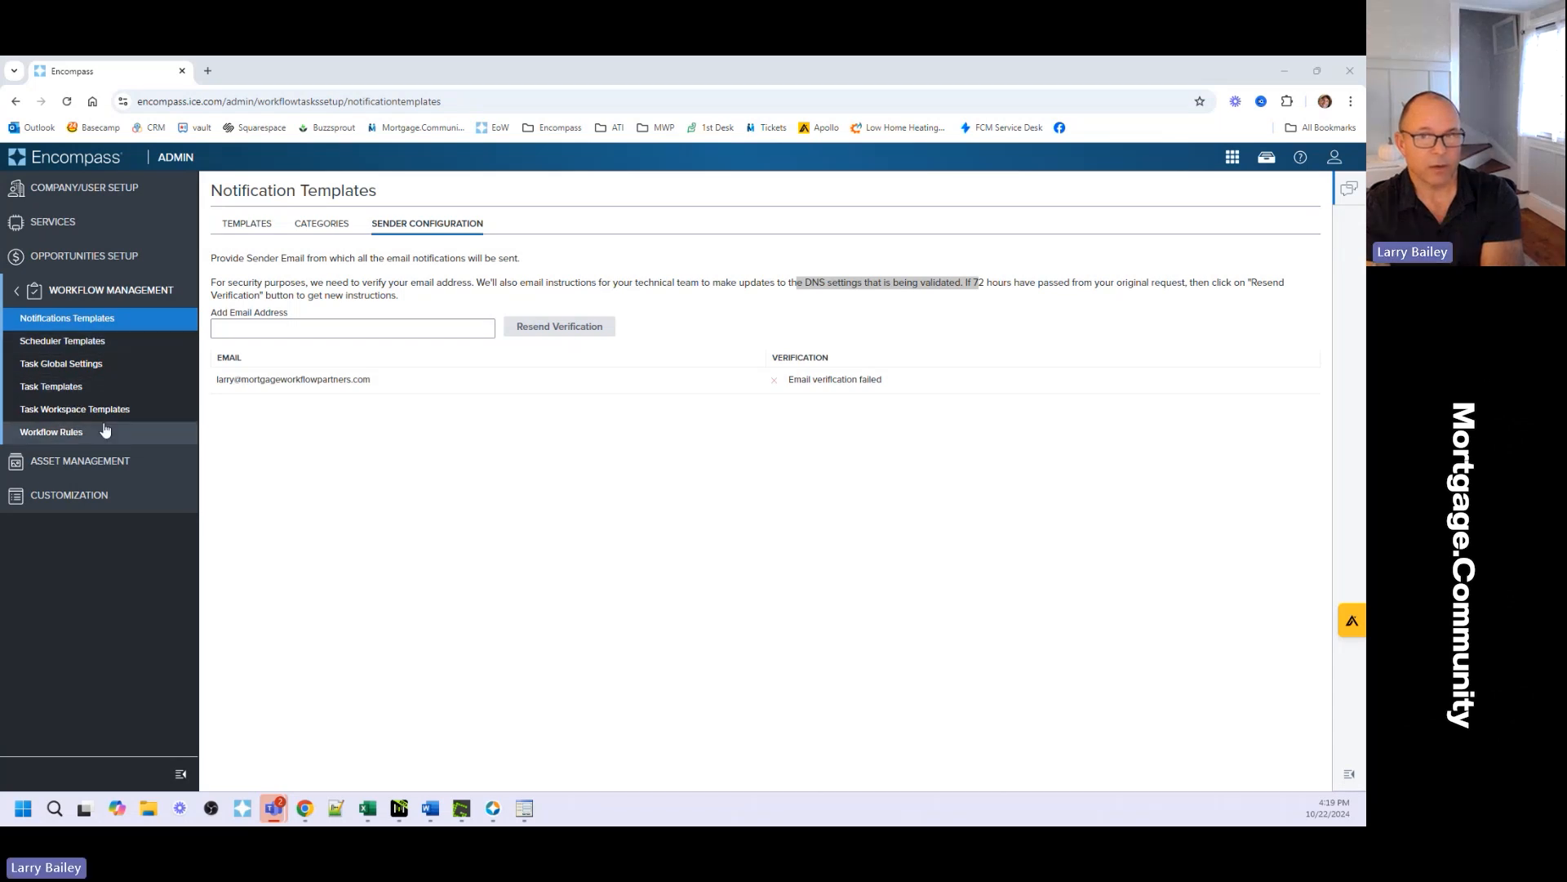
click(245, 229)
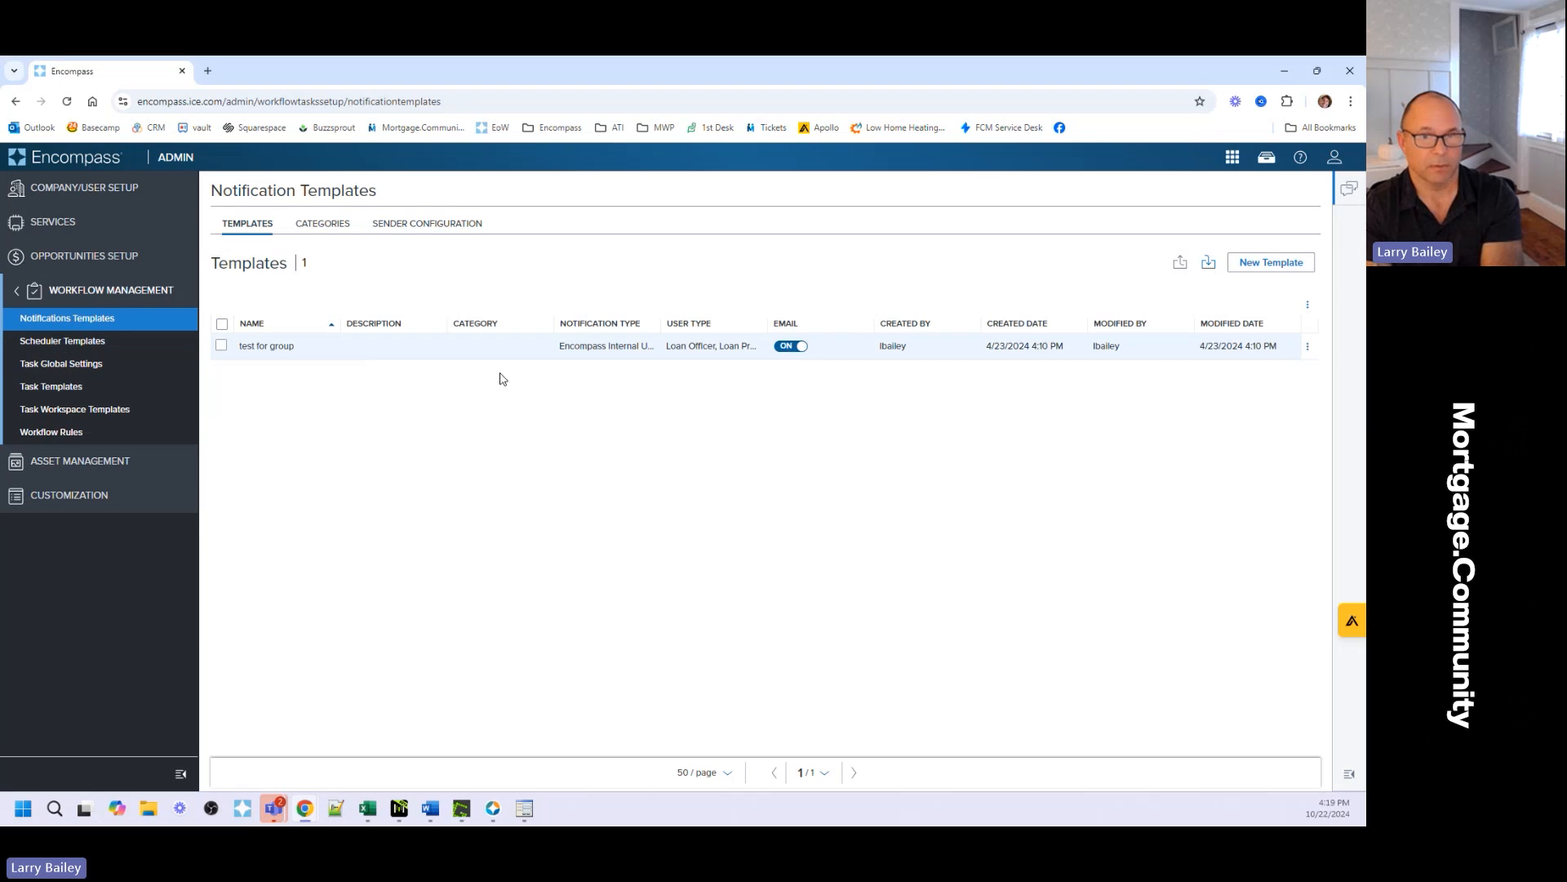
Start a new workflow rule and add Send Notification as its resulting action
click(86, 432)
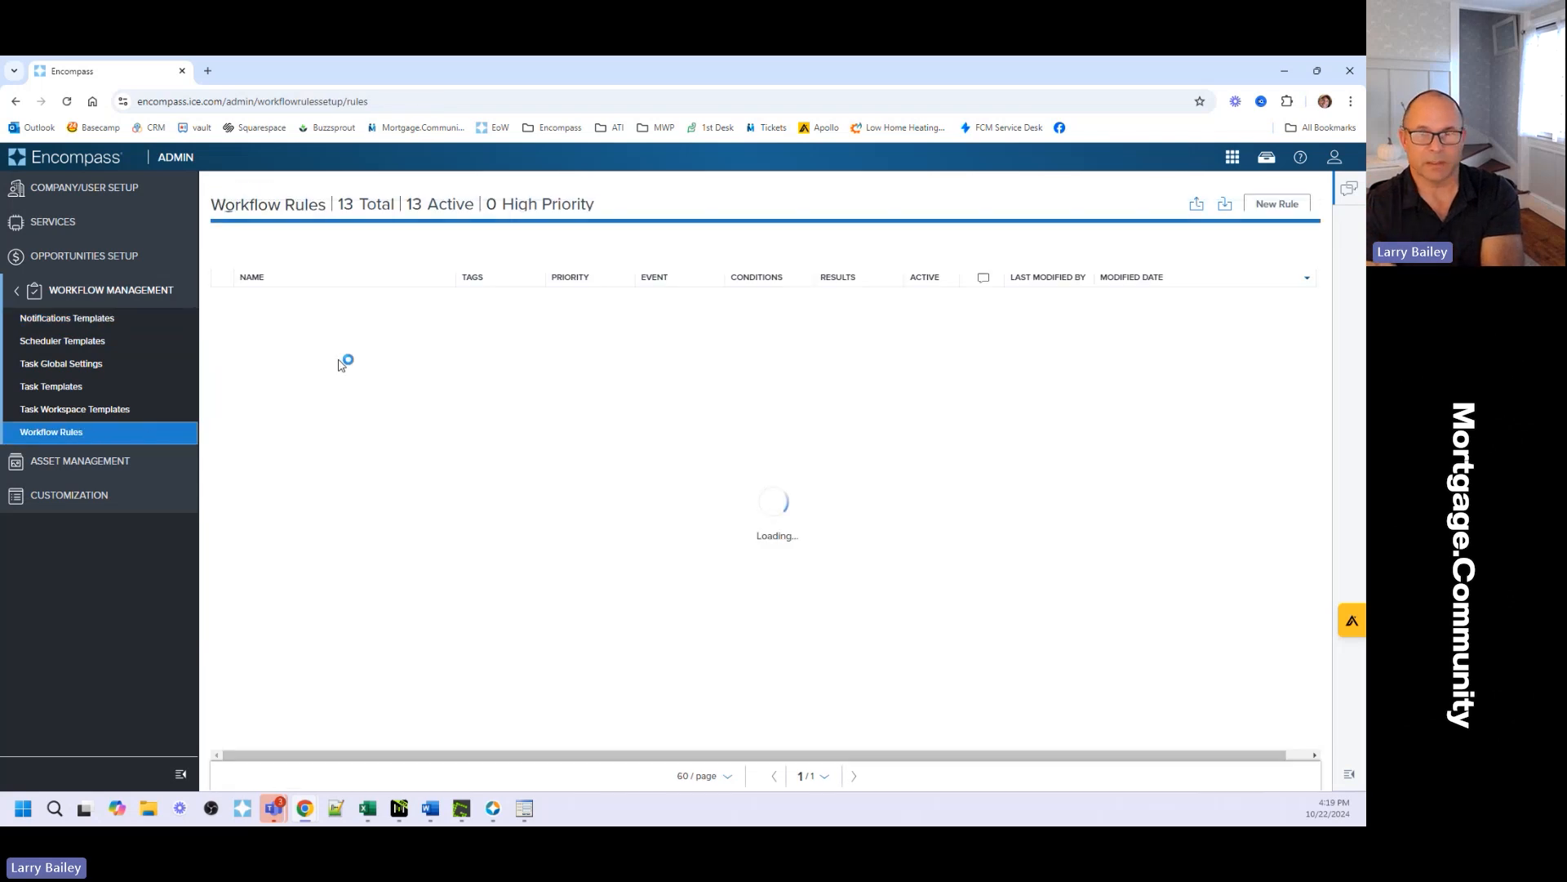
click(1277, 204)
click(431, 384)
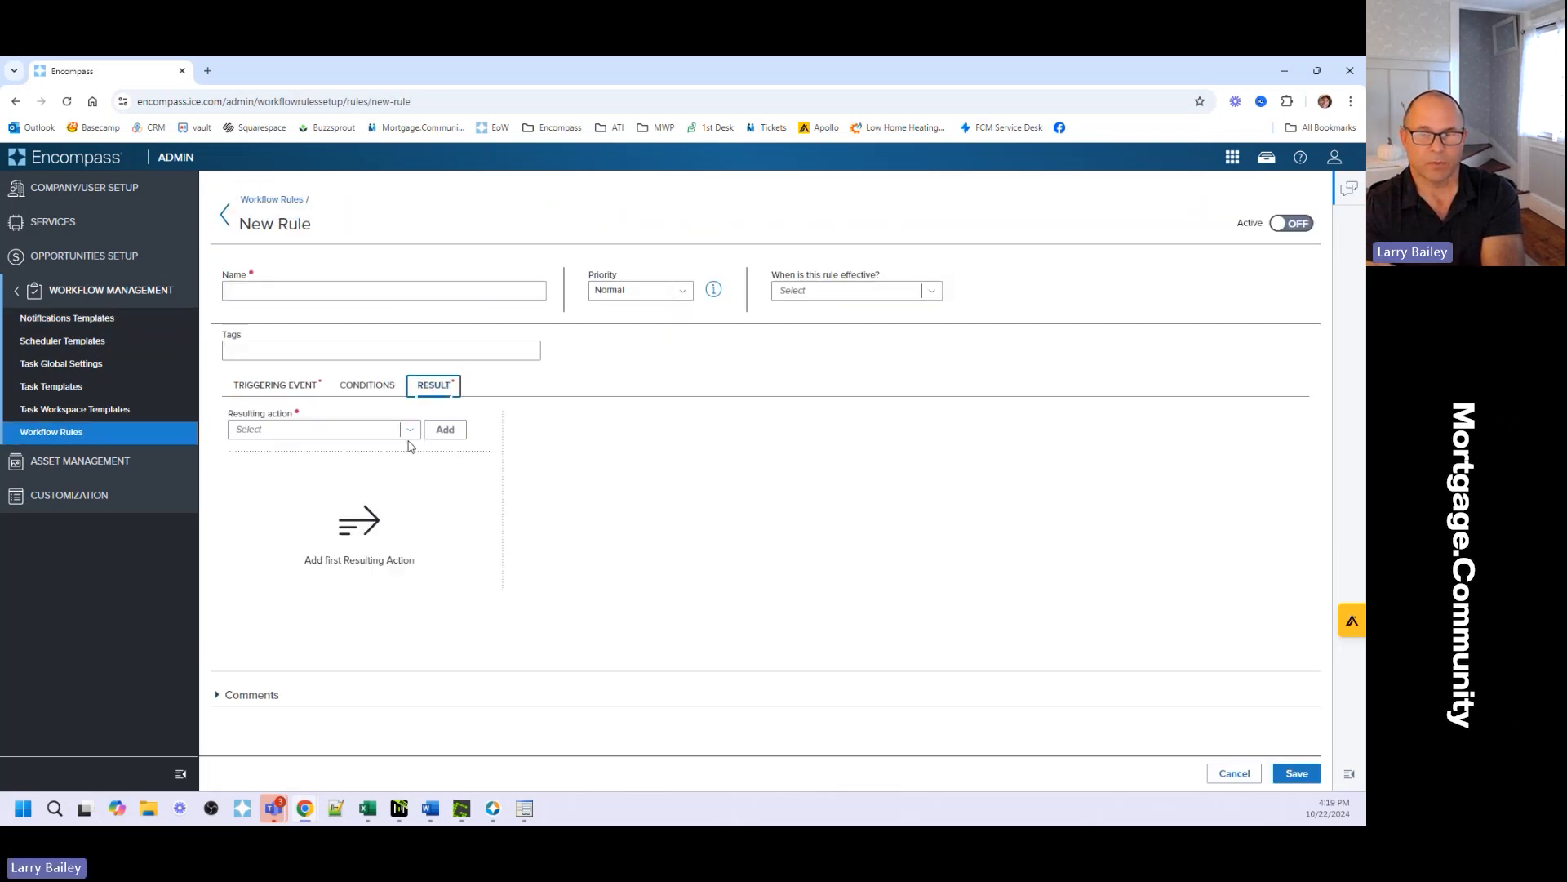
click(409, 436)
scroll(417, 522, down, 3)
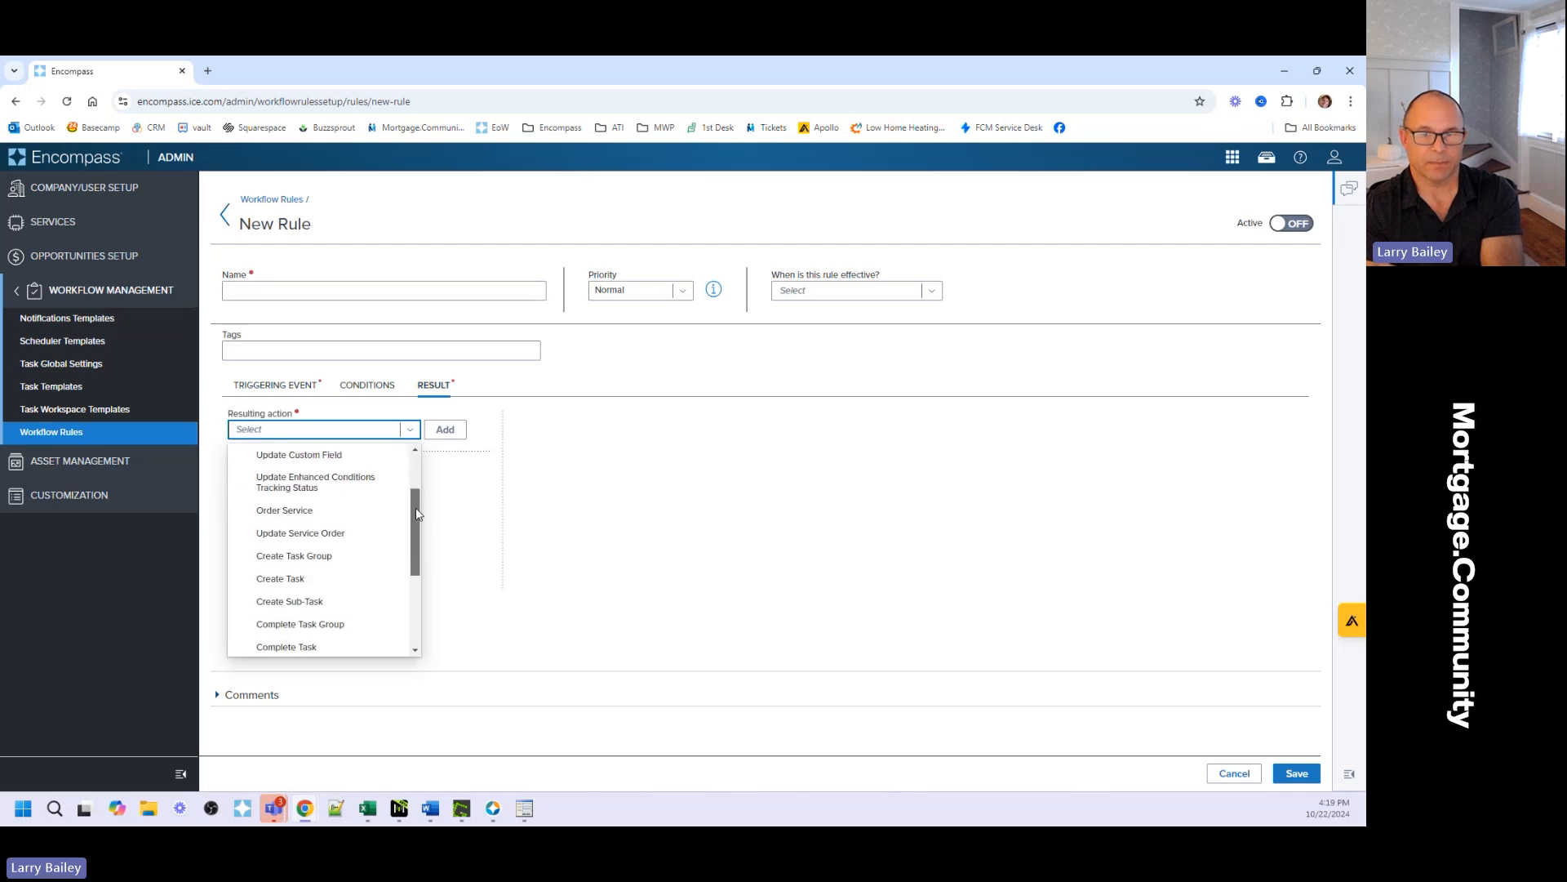
scroll(417, 522, down, 2)
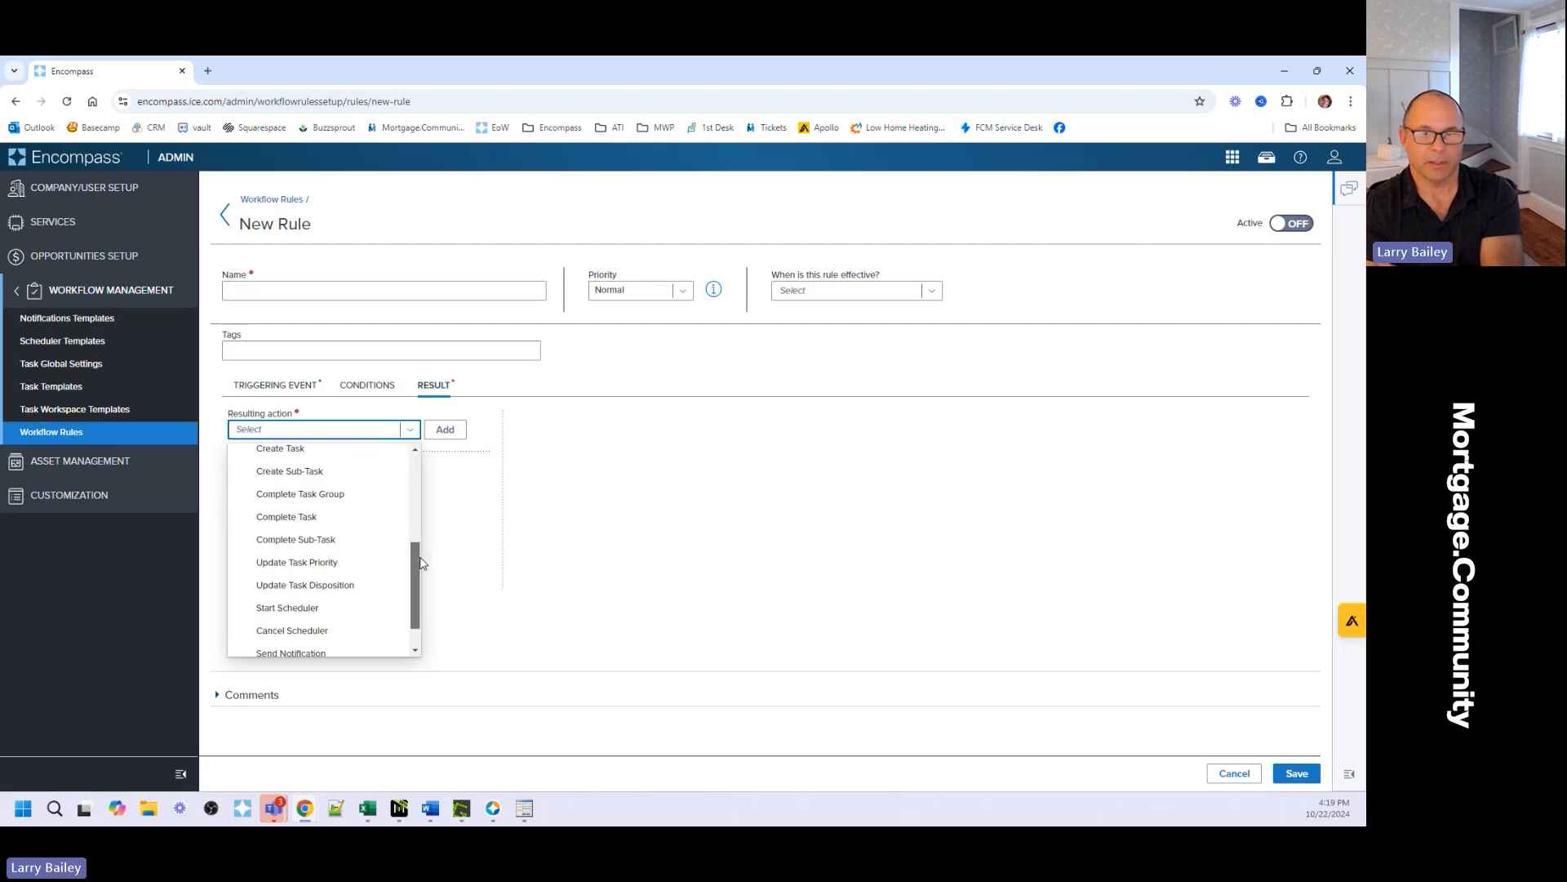
scroll(422, 563, down, 1)
click(363, 608)
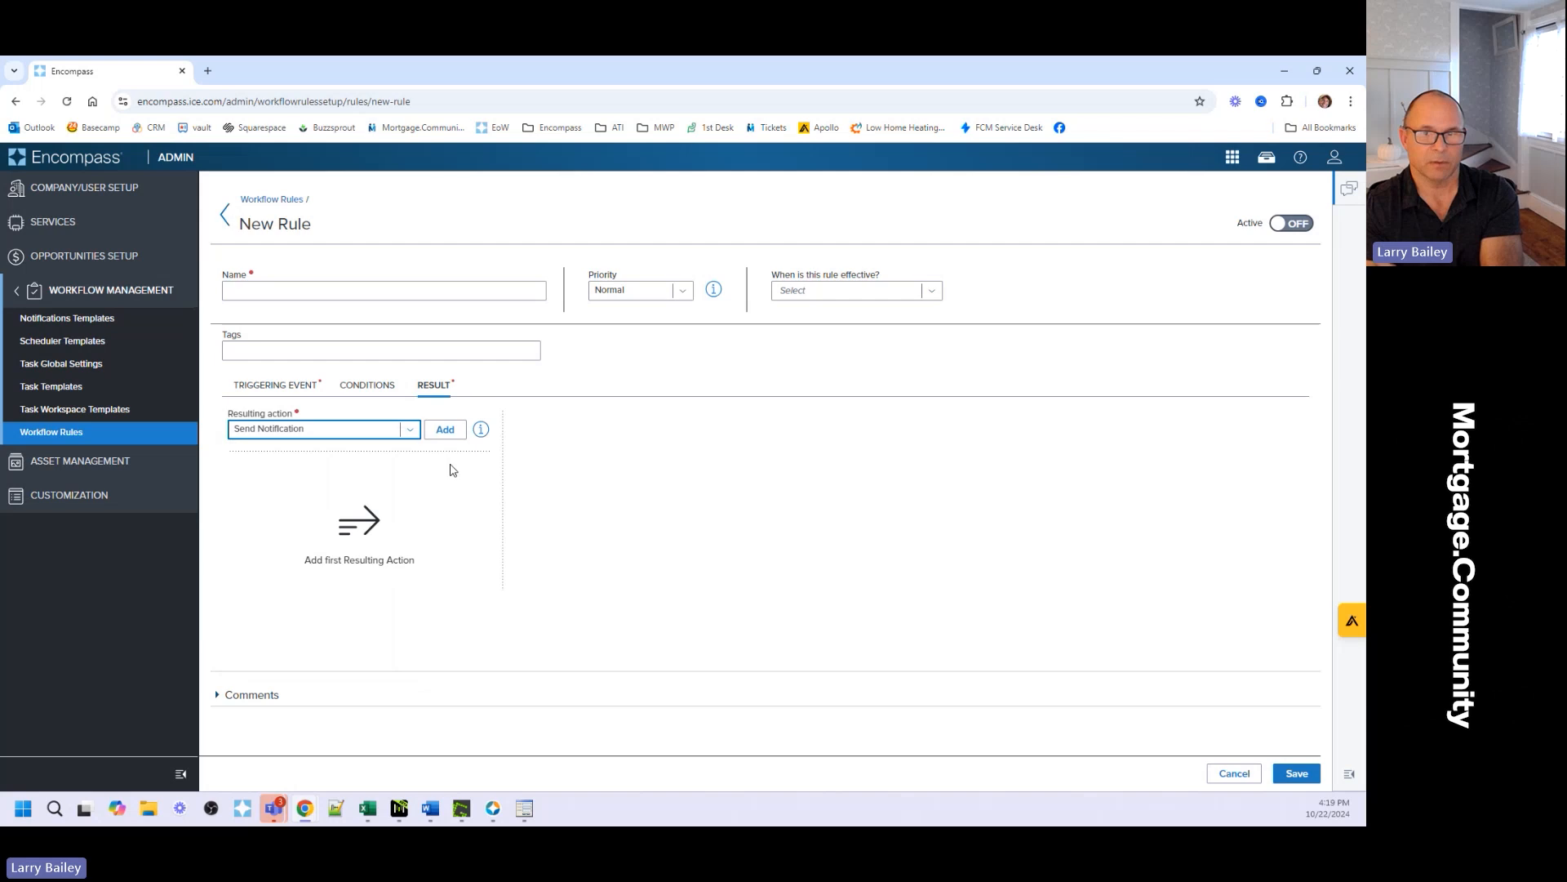
click(443, 430)
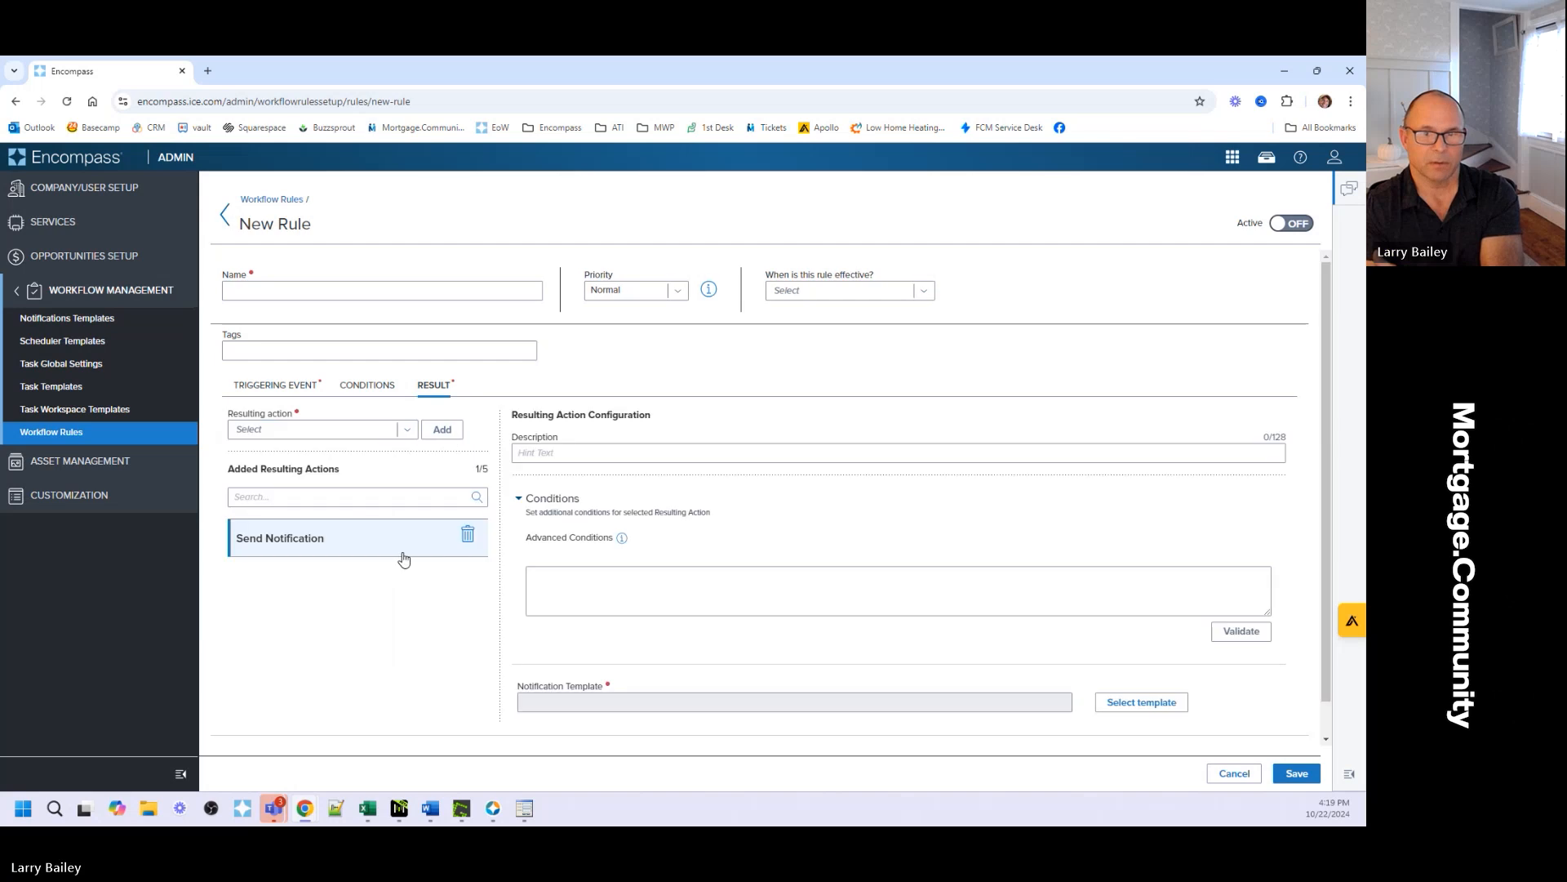
Apply the "test for group" notification template to the rule's Send Notification action
click(1131, 702)
click(461, 372)
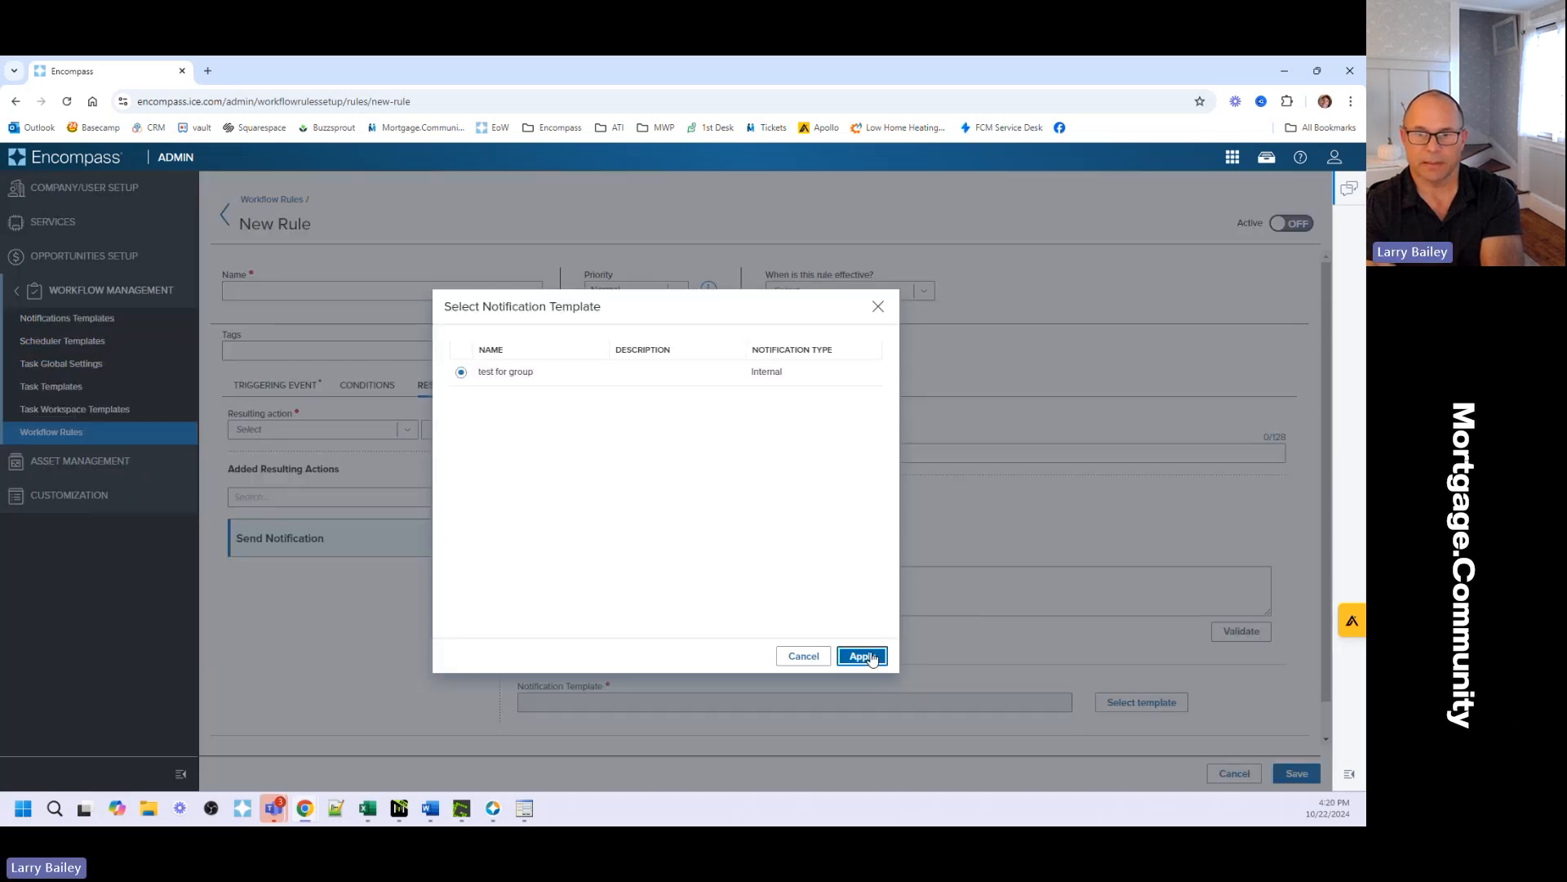
click(862, 656)
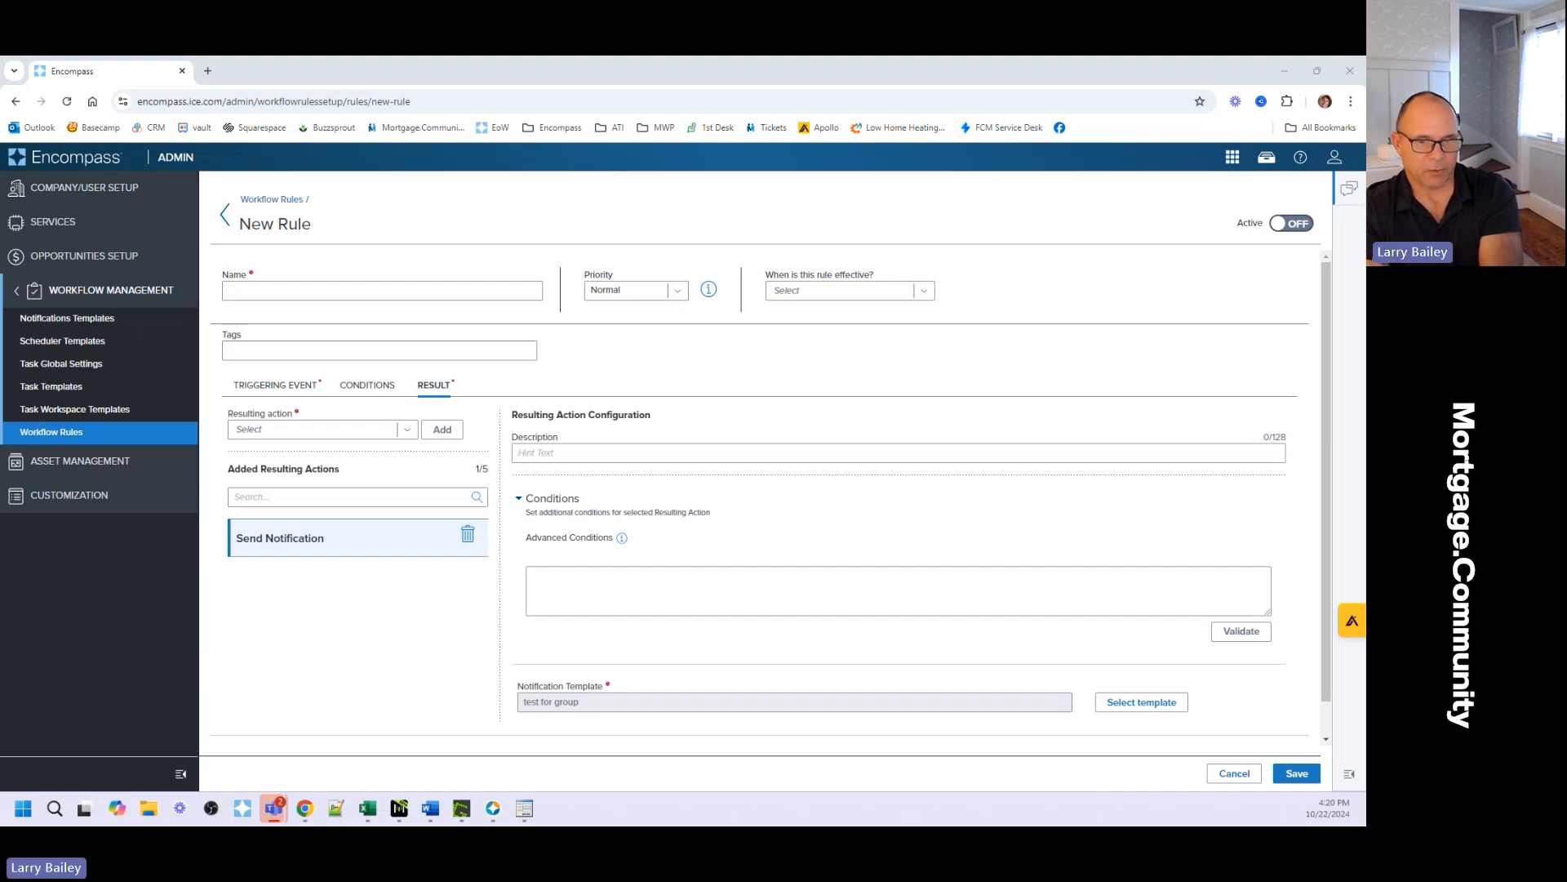
Switch to Automation Audit and review which attempted actions can be searched, including the scheduler and notification actions
click(1234, 159)
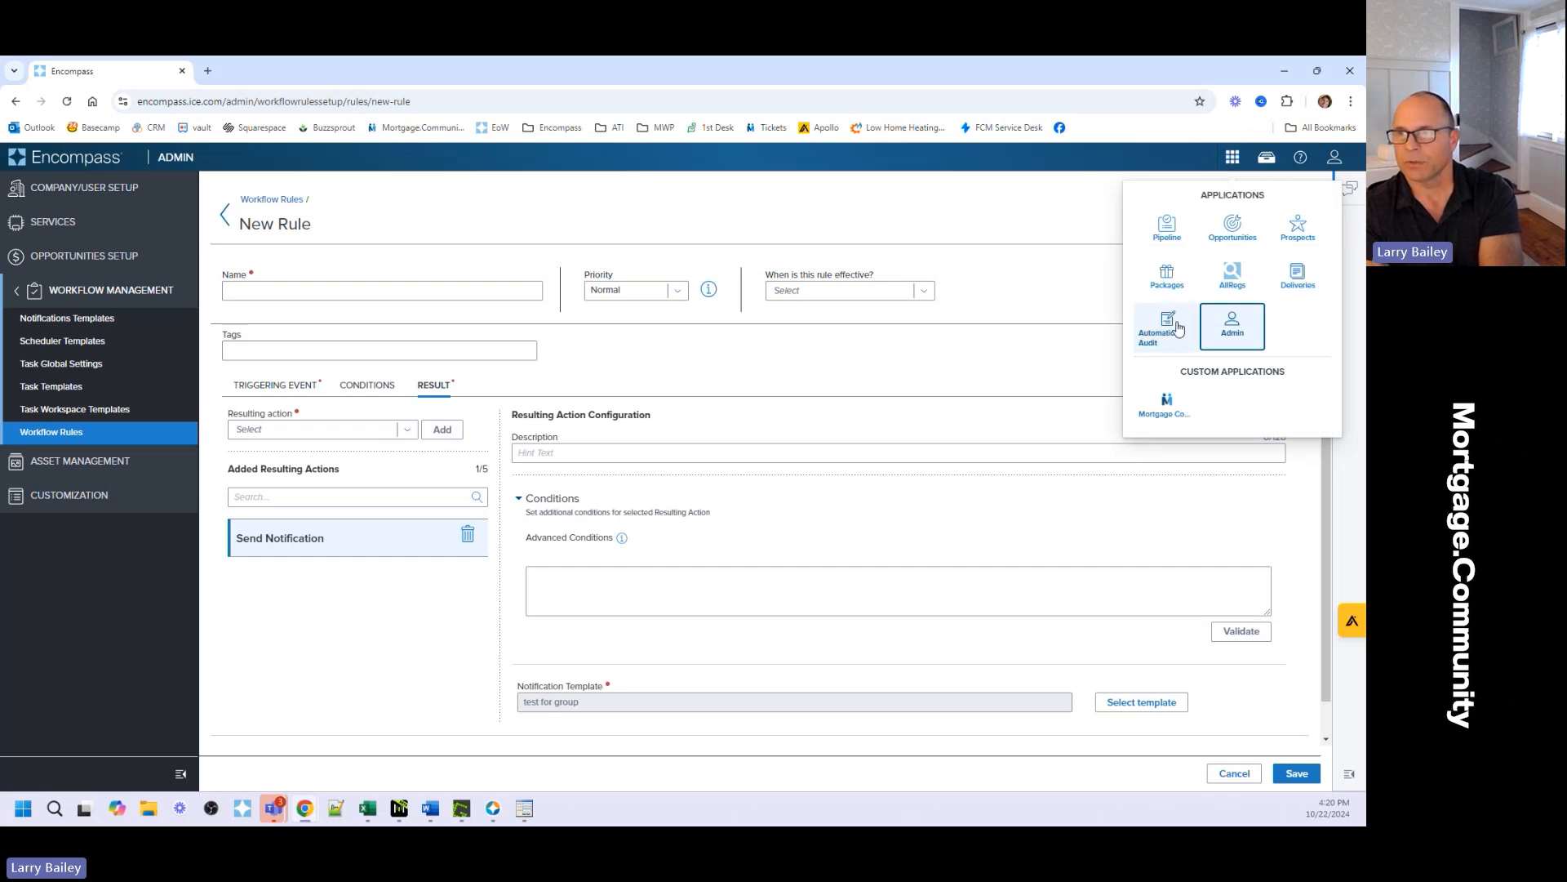
click(1173, 327)
click(222, 187)
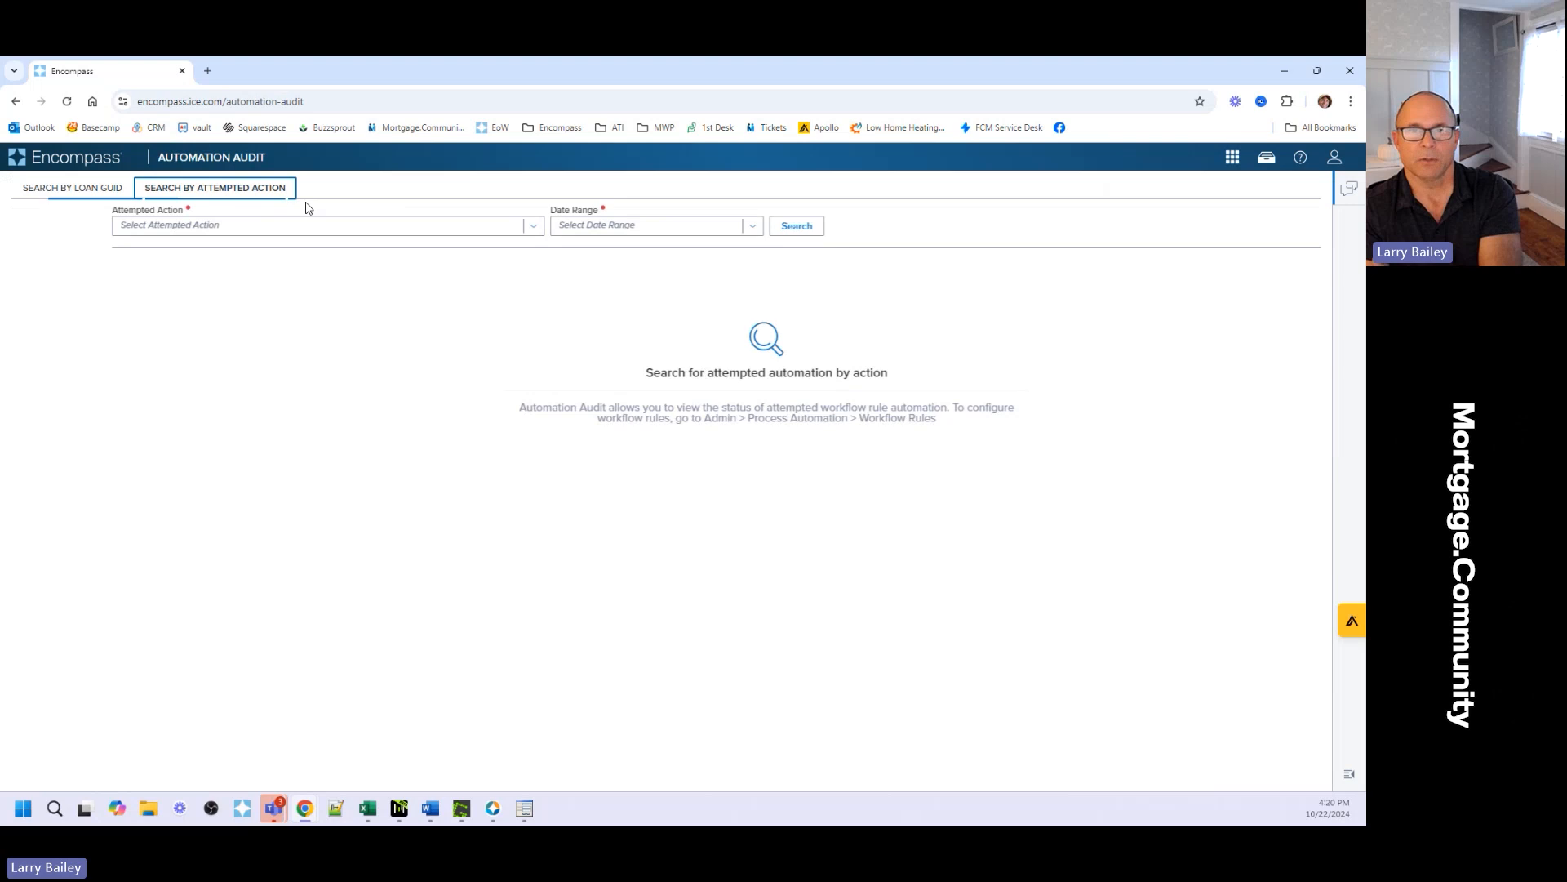
click(185, 227)
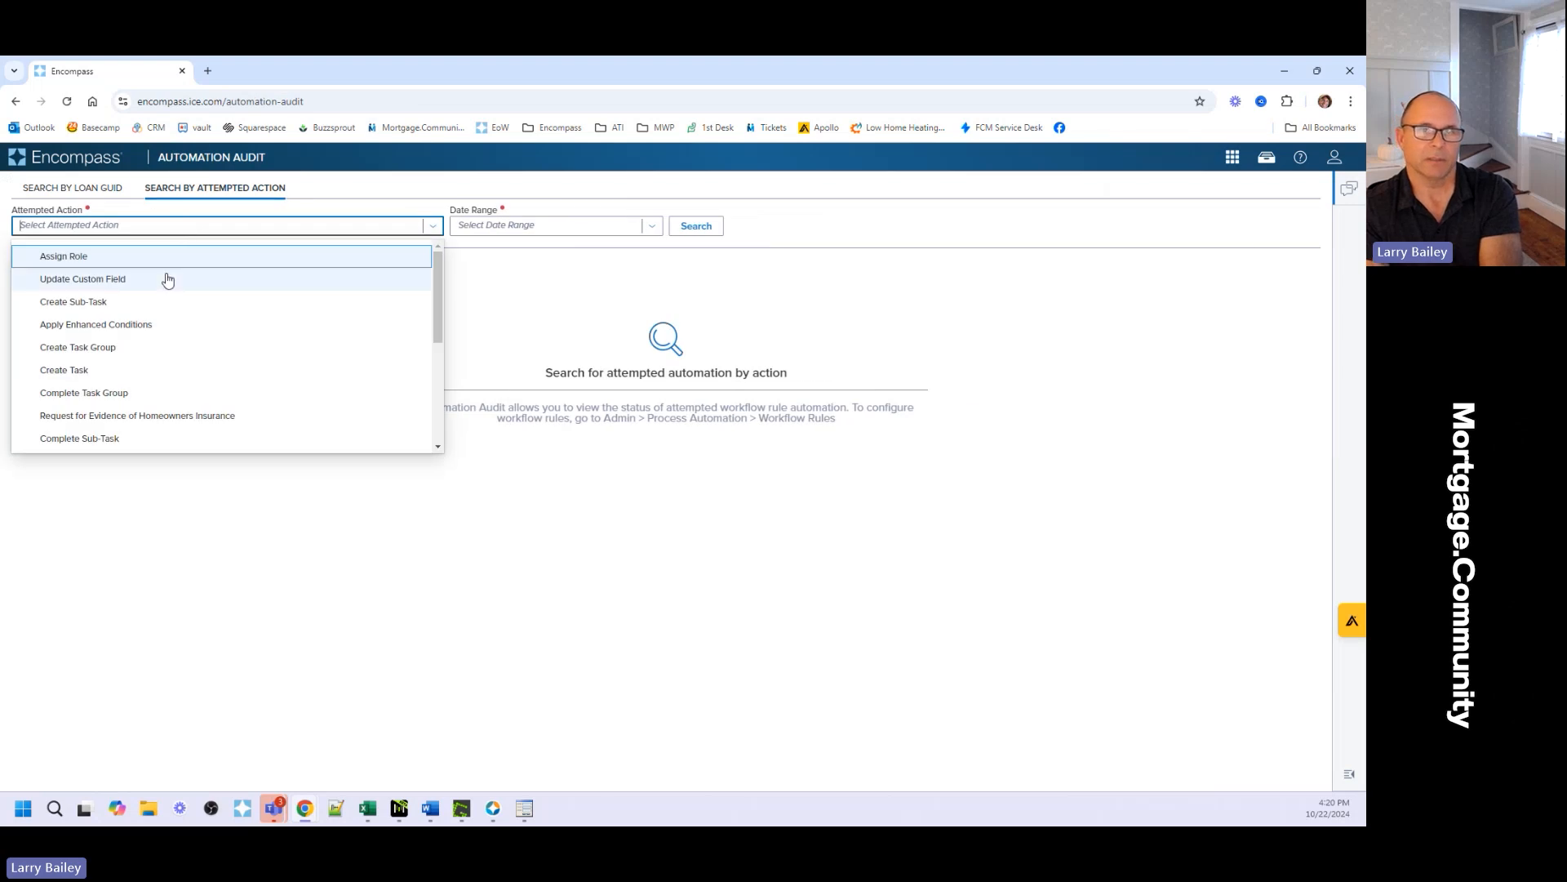
scroll(167, 285, down, 1)
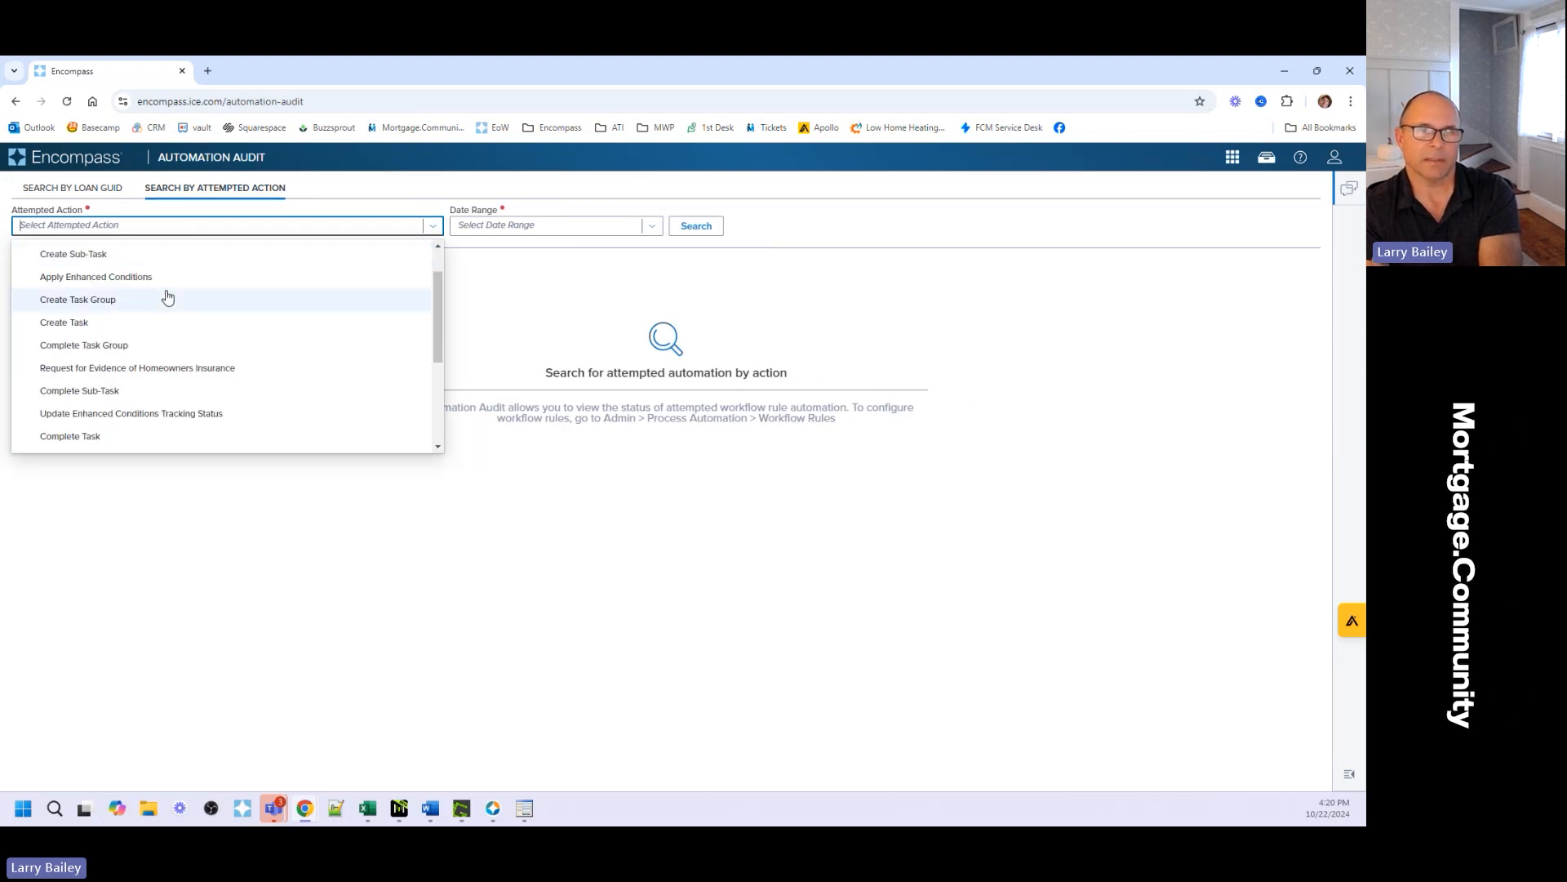
scroll(166, 296, down, 3)
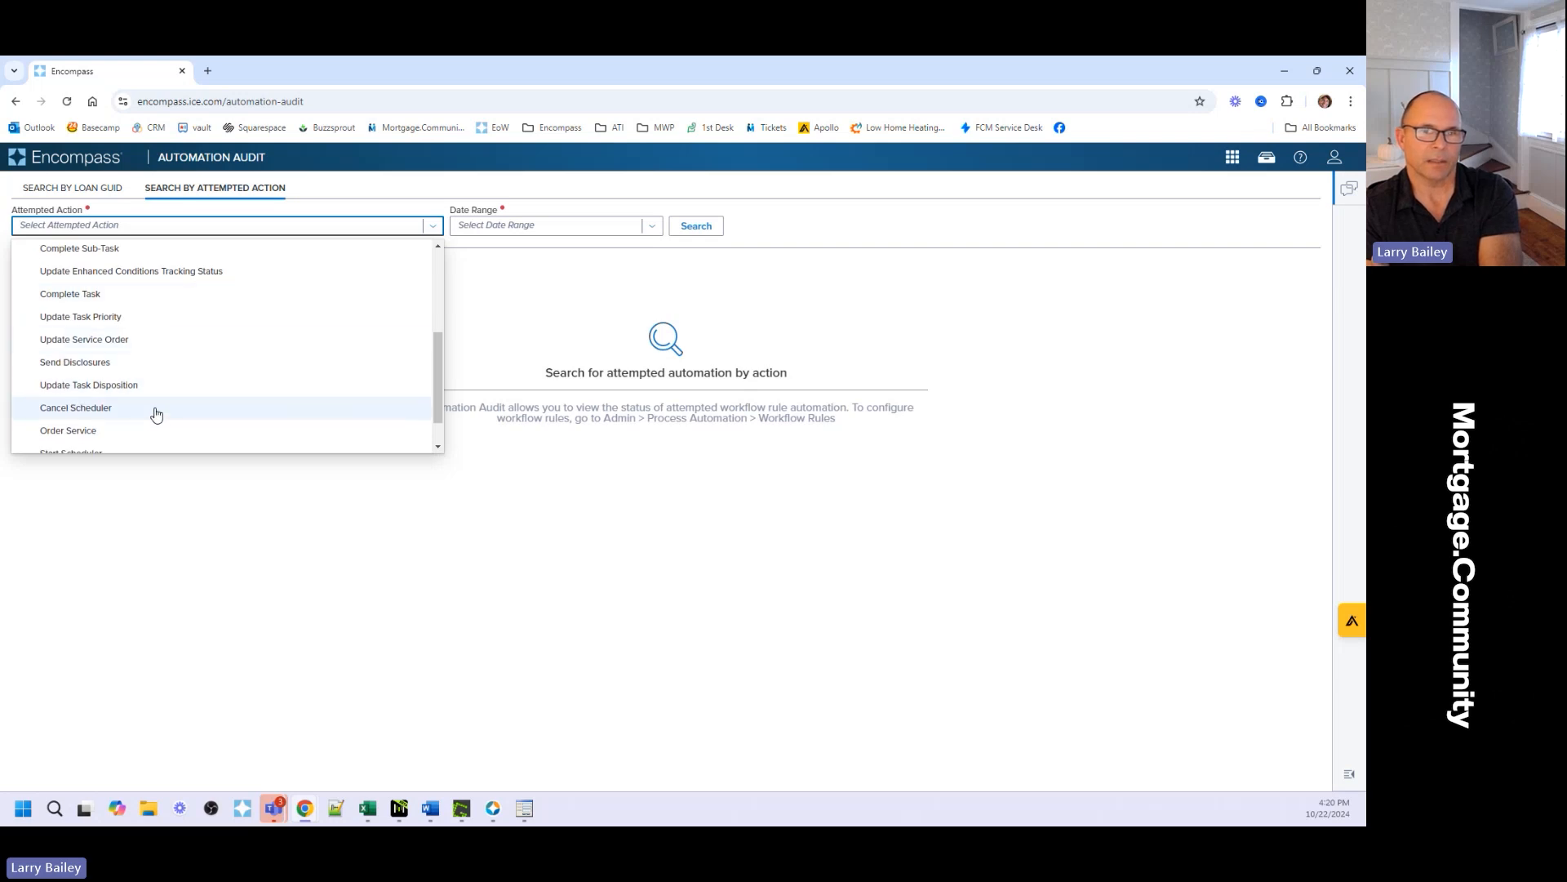
scroll(152, 412, down, 1)
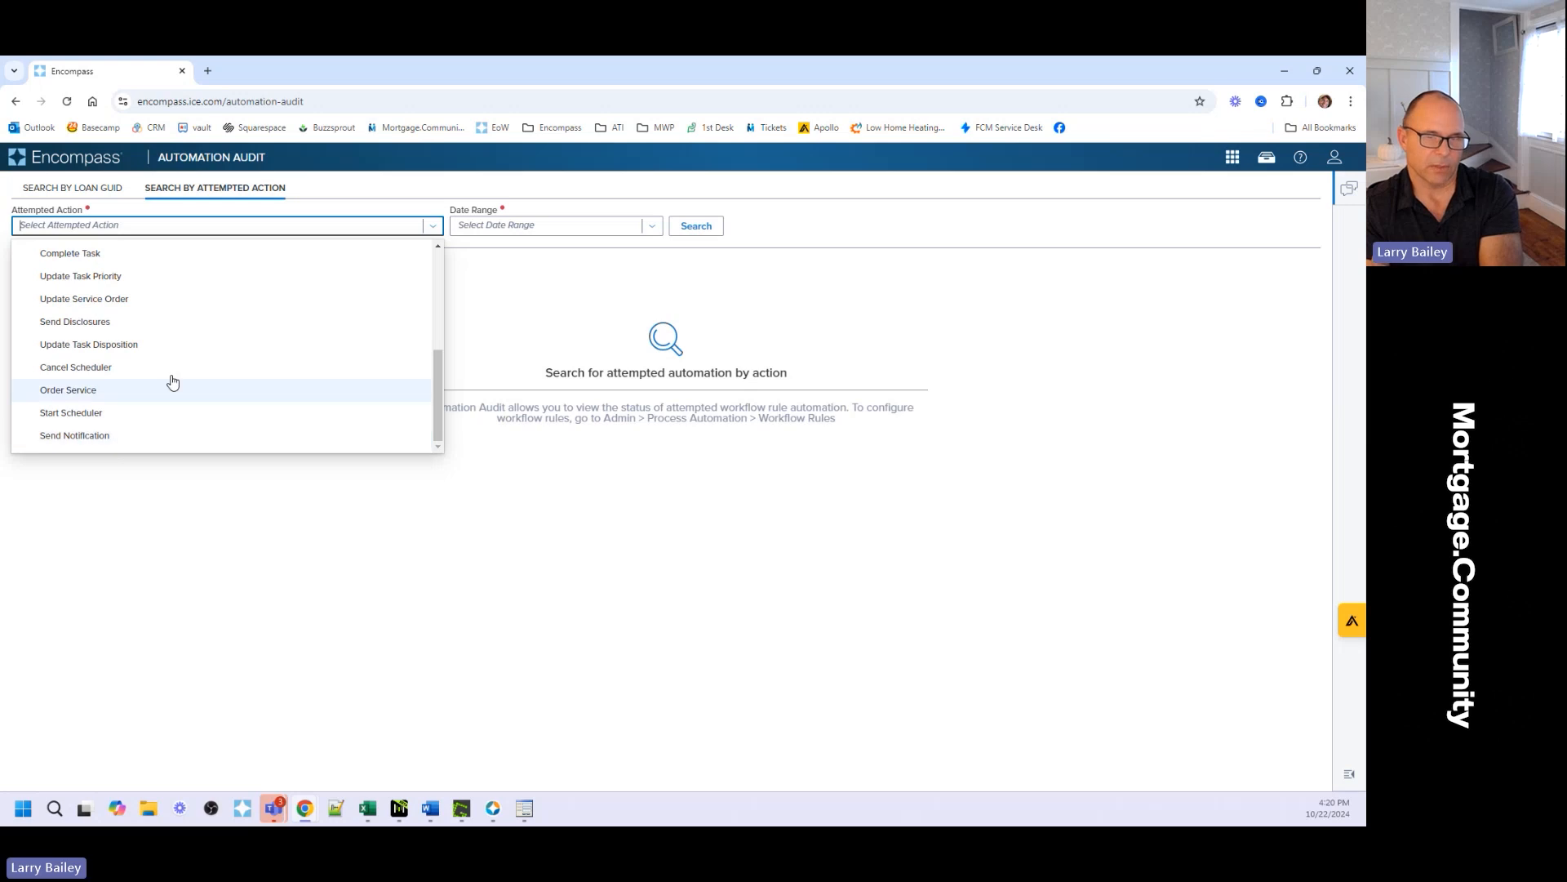
click(522, 317)
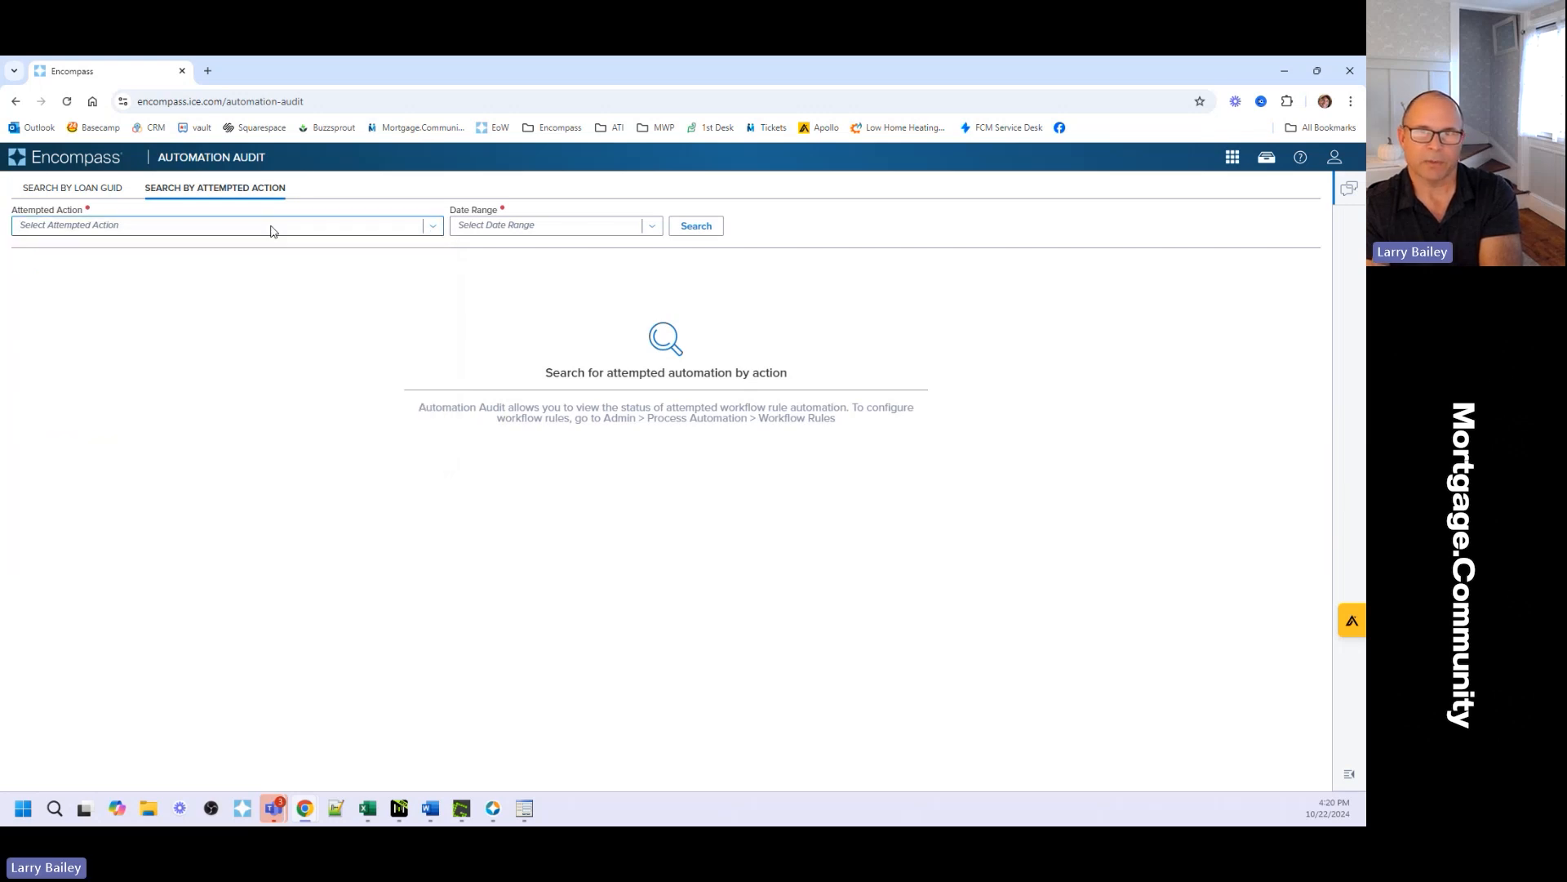
Return to the Admin application and show the existing notification templates
click(1231, 156)
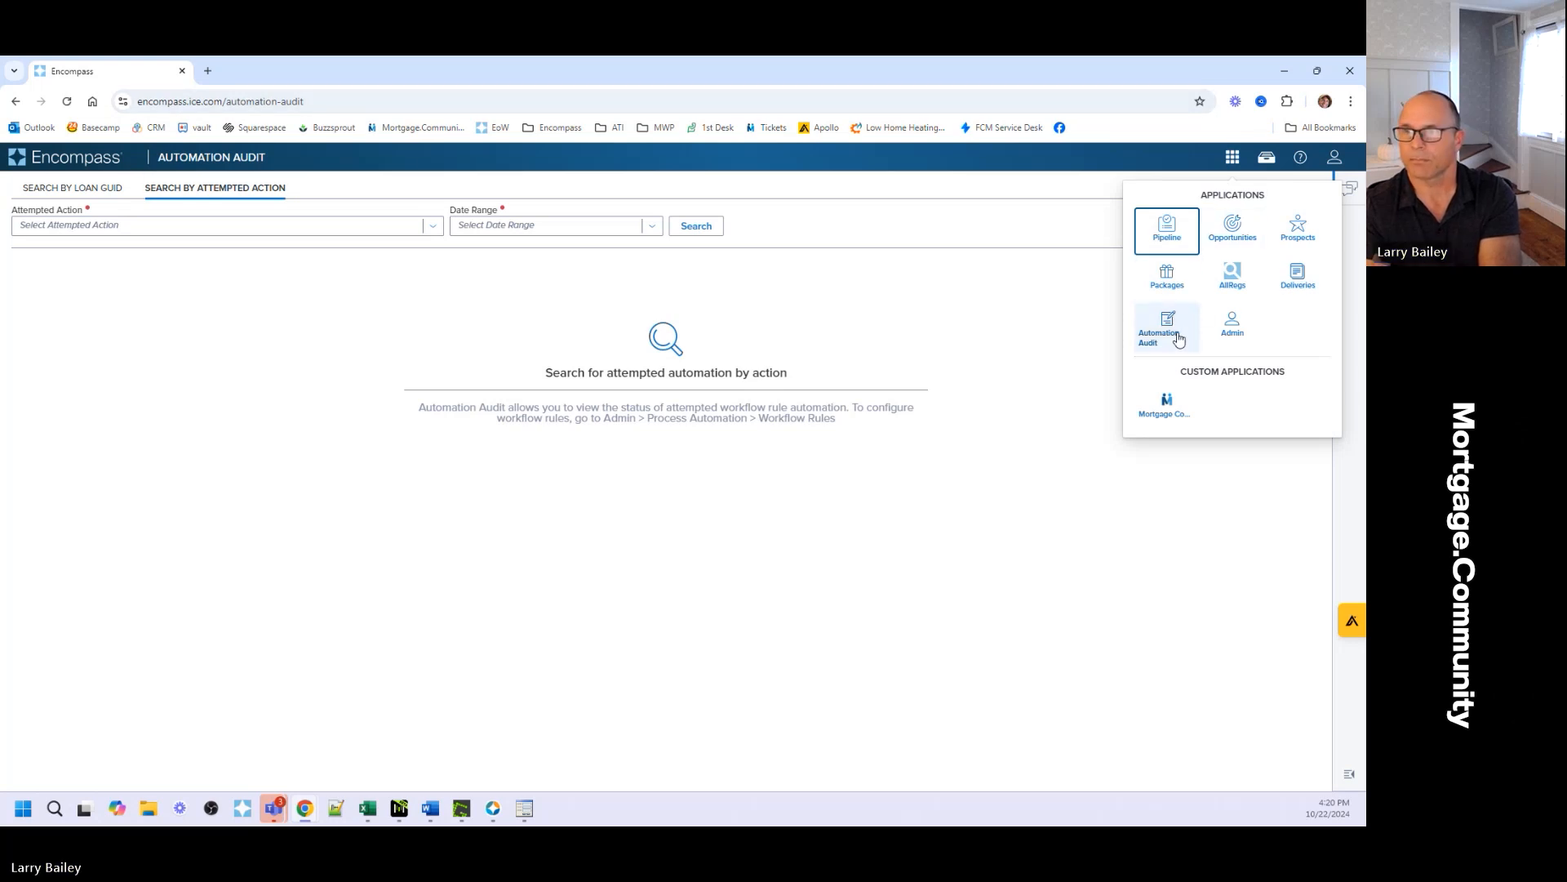
click(1235, 326)
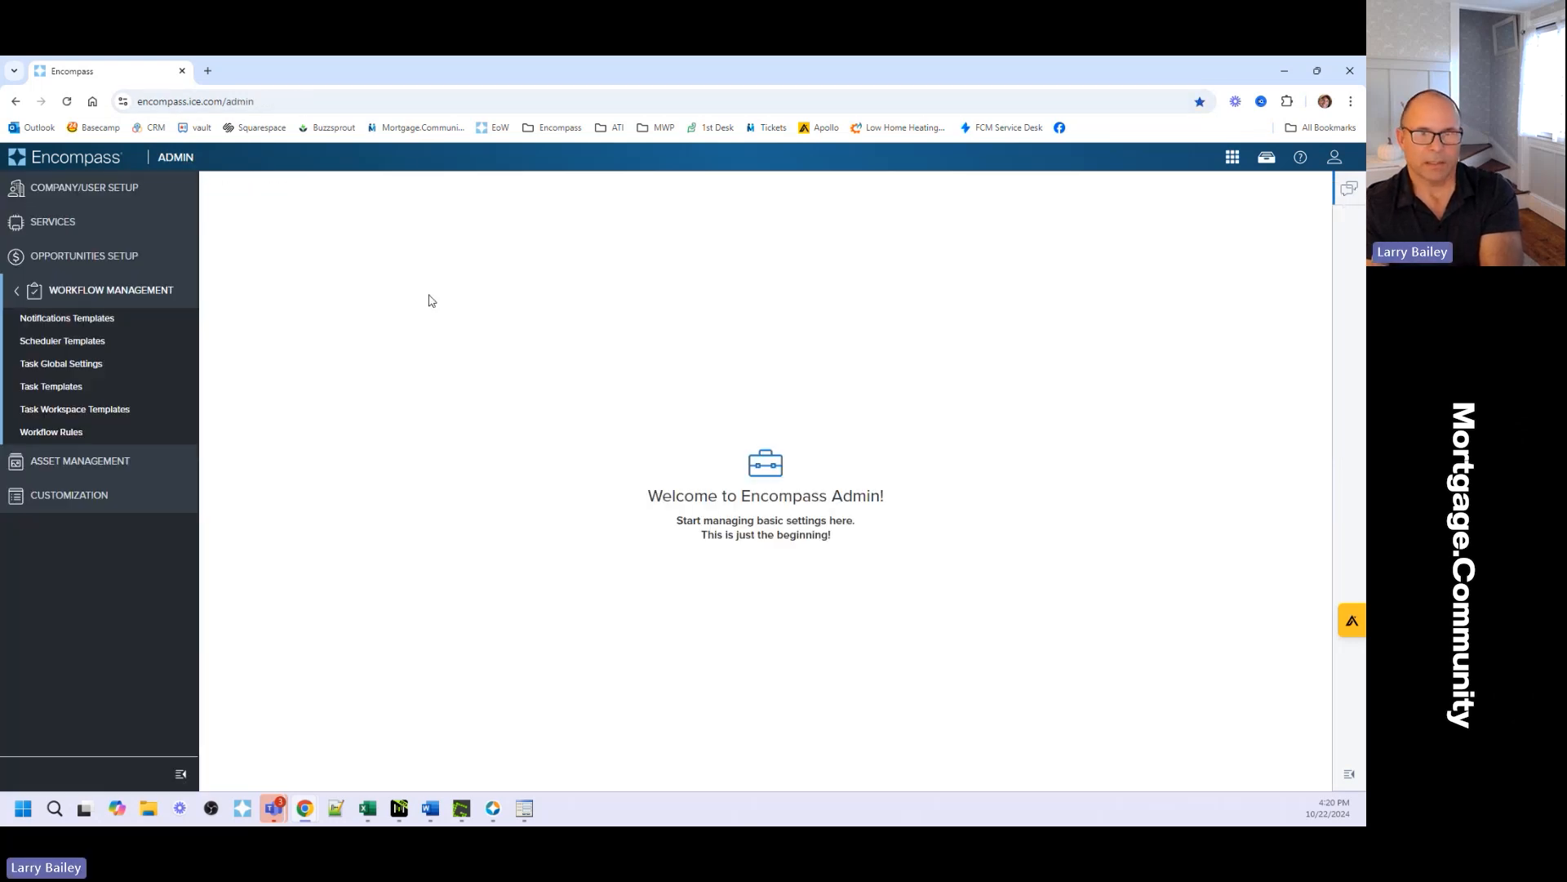
click(85, 321)
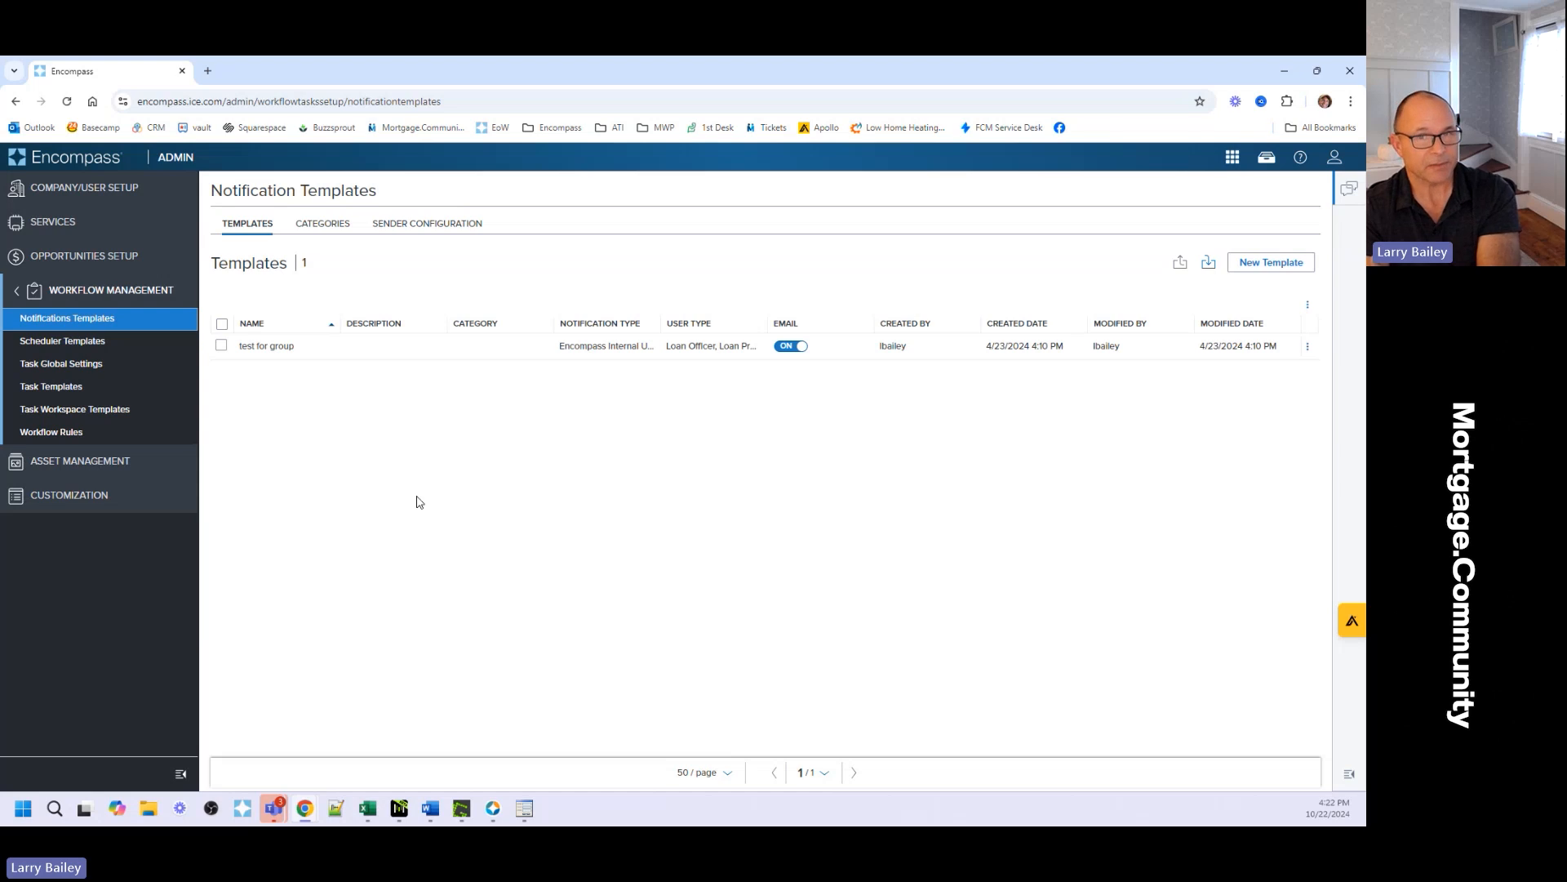
Start a new scheduler template counted from Loan Data and check its date field ID and completion time fields
click(86, 341)
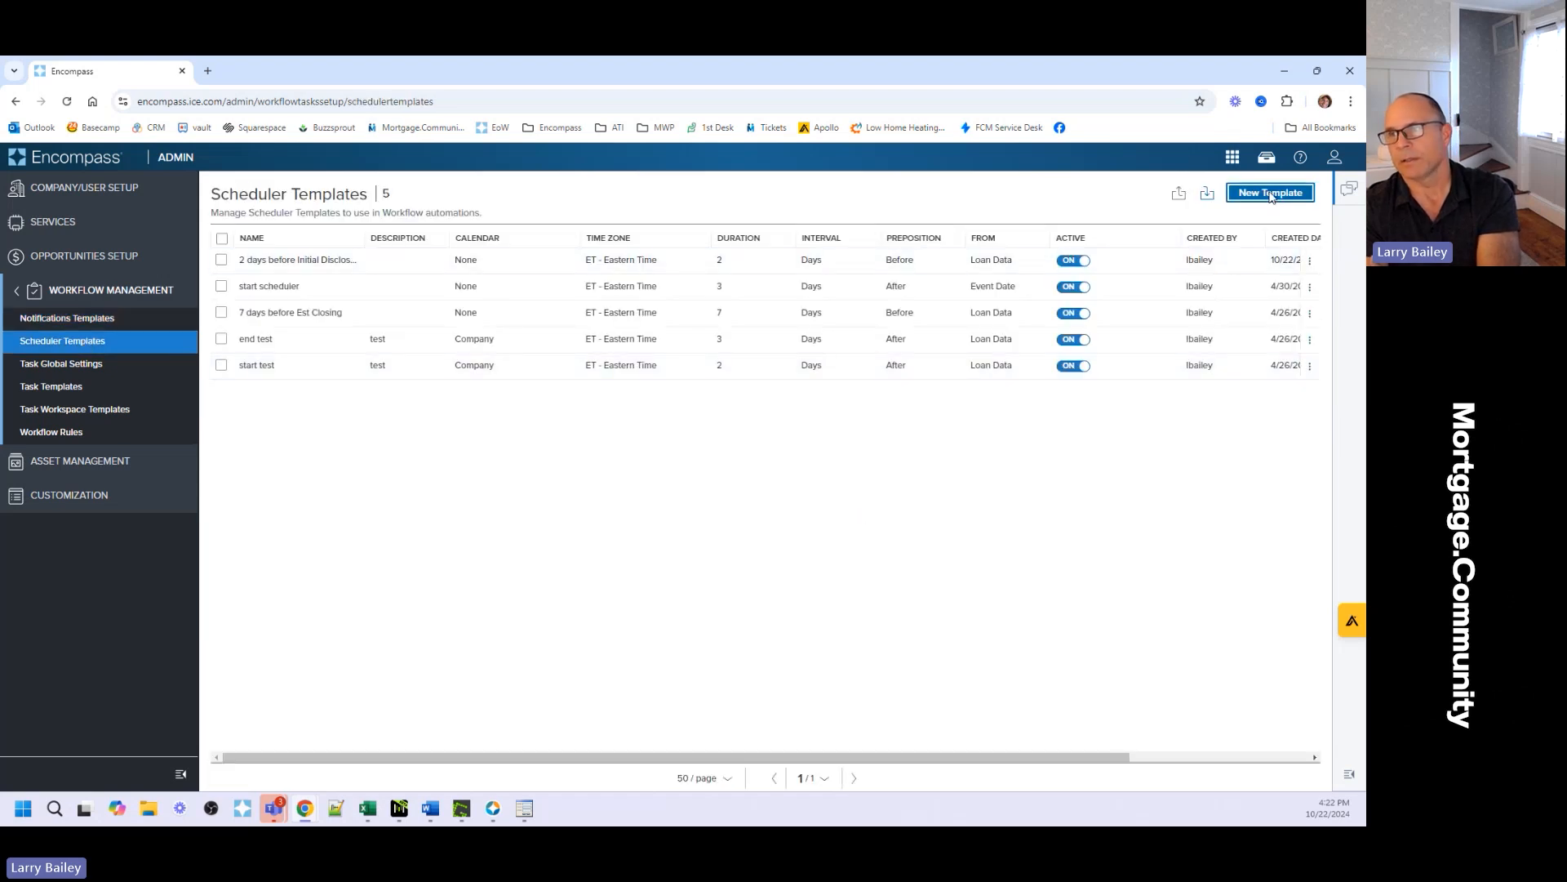
click(1295, 188)
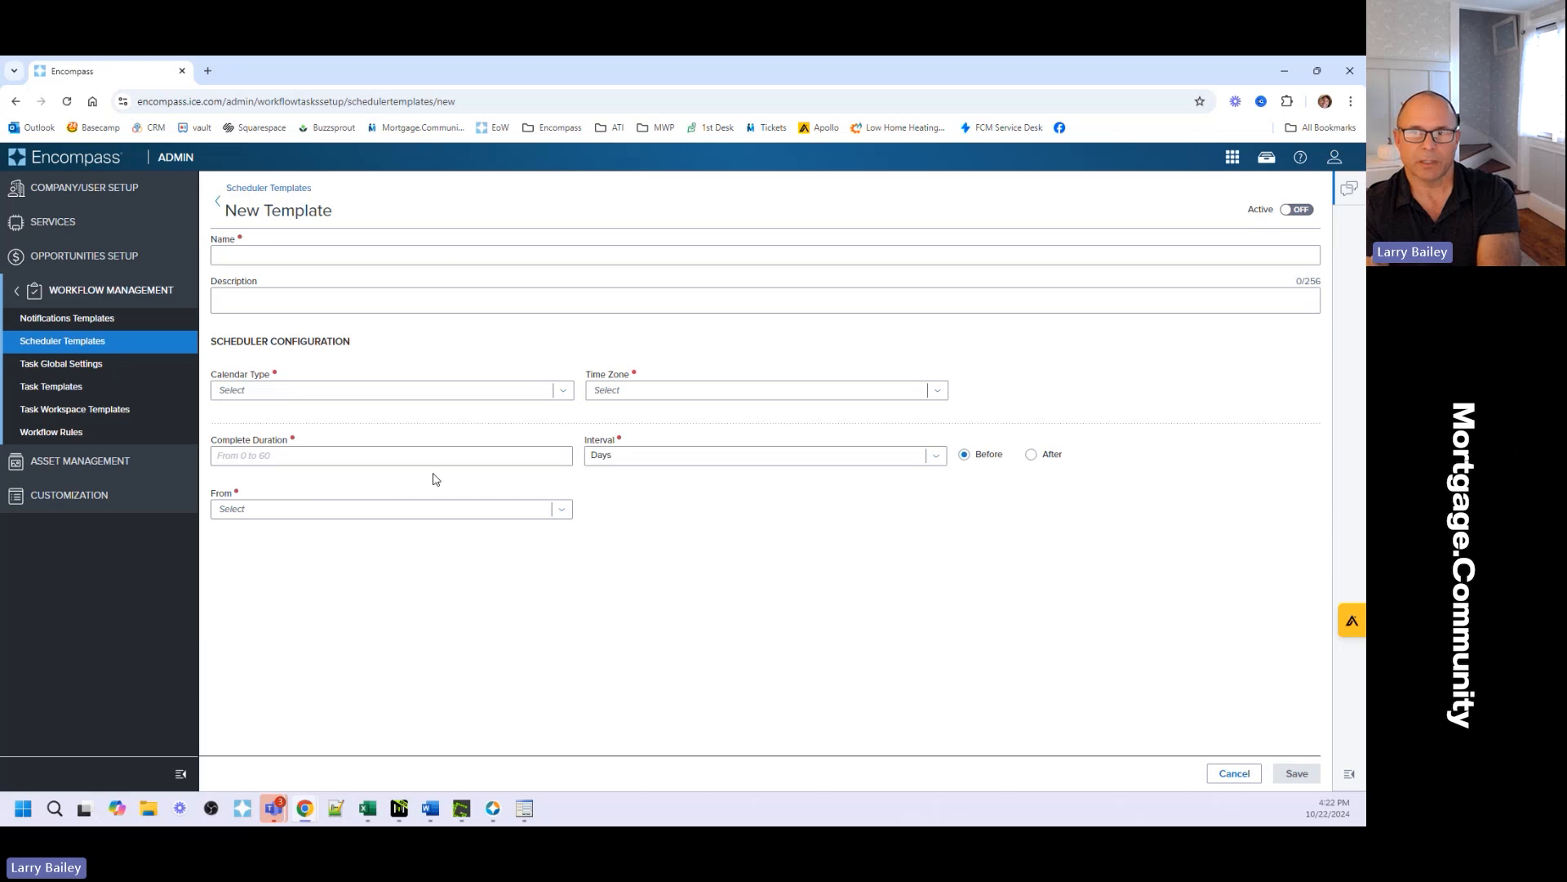
click(365, 516)
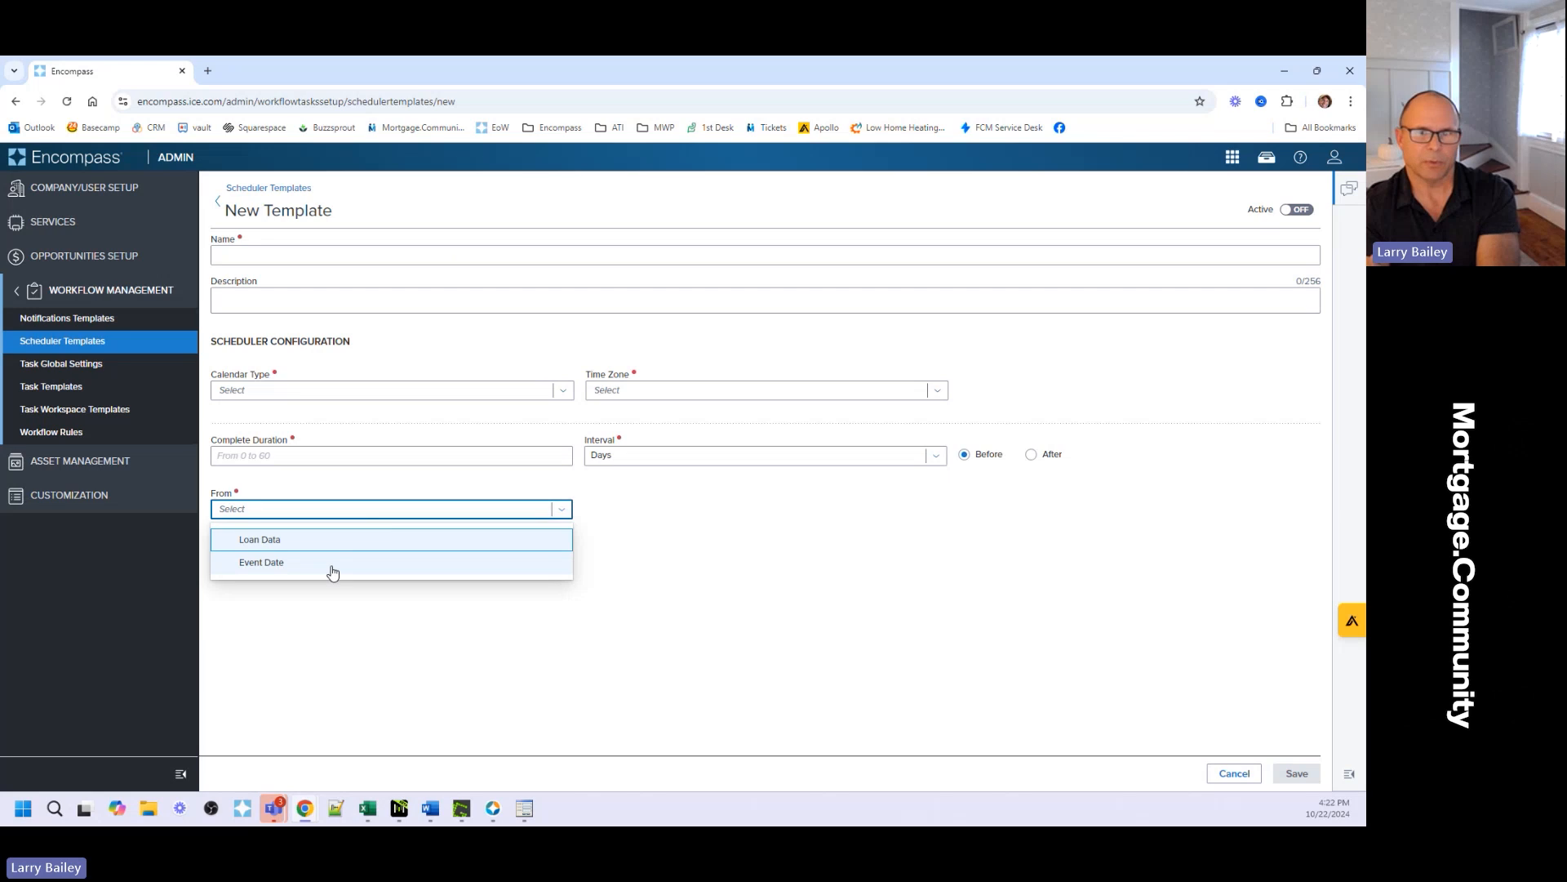
click(335, 541)
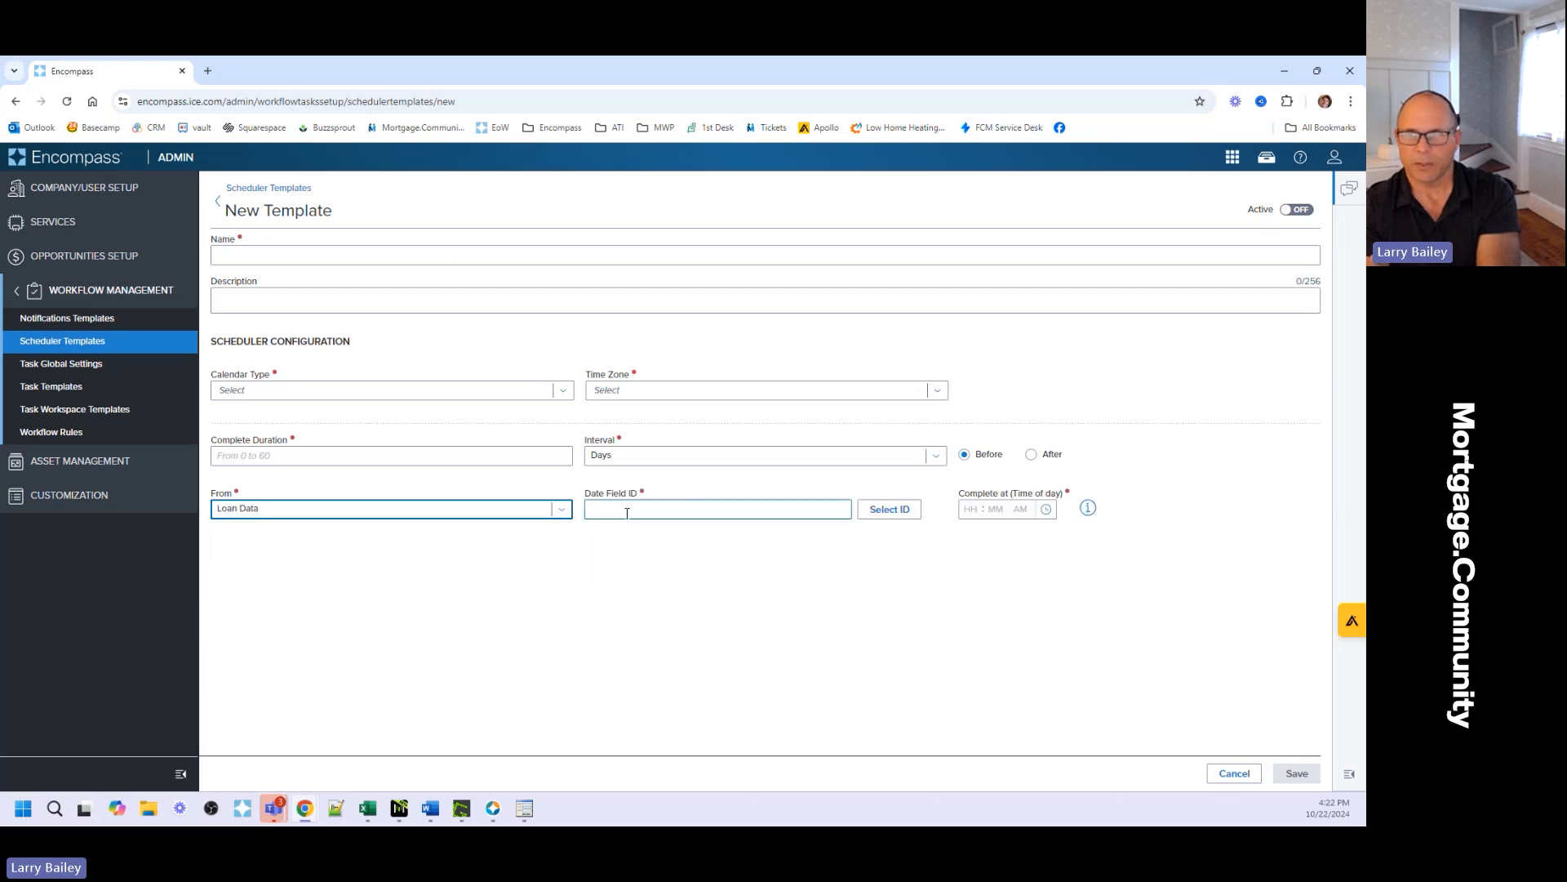
click(588, 514)
click(996, 511)
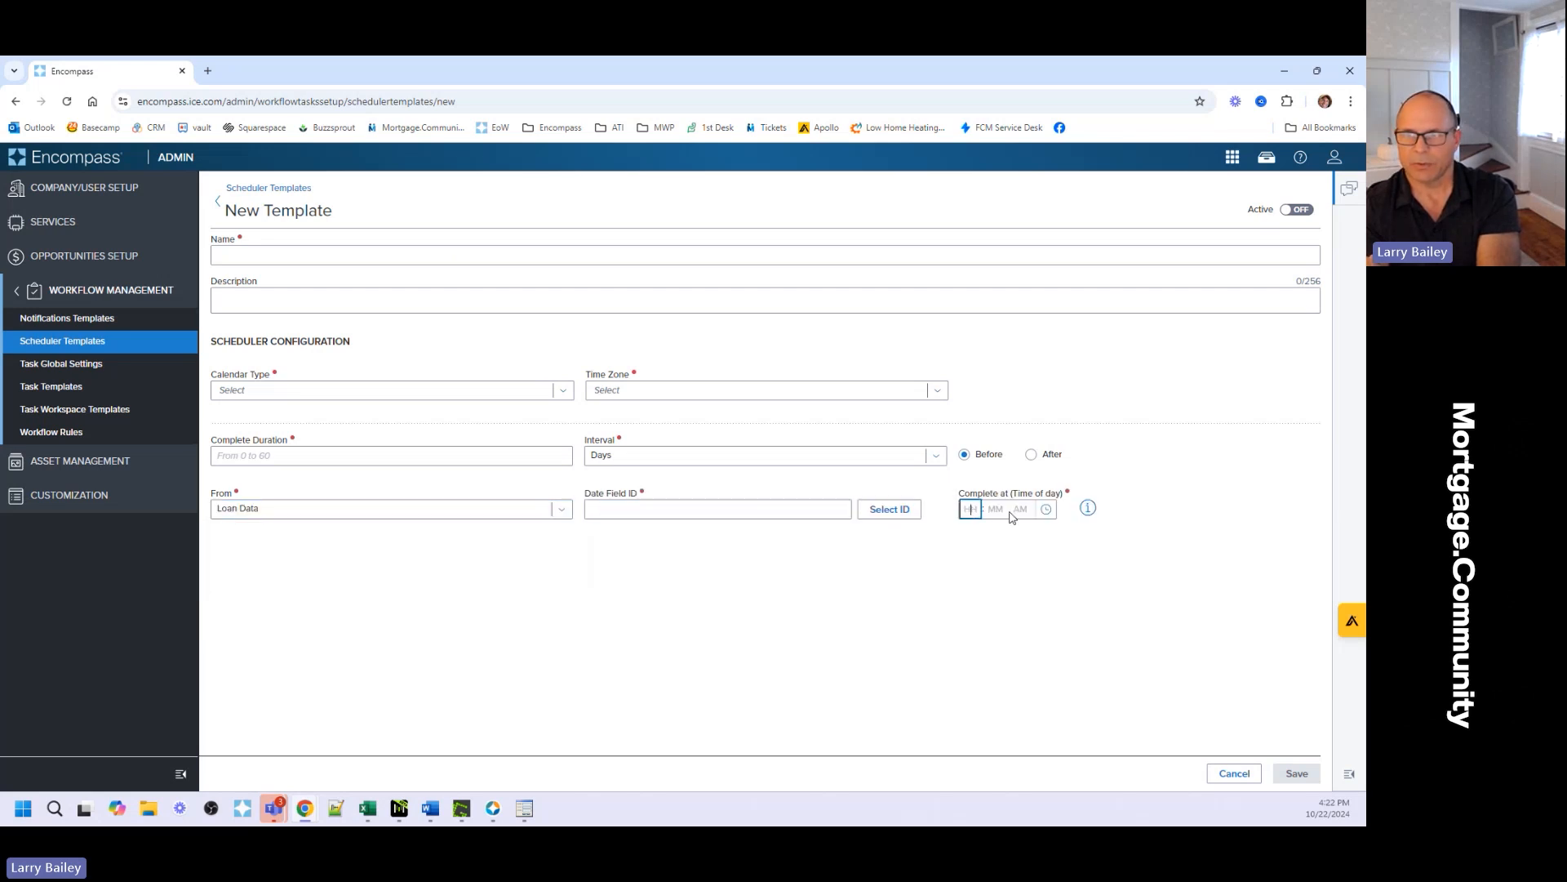
Set the new scheduler template's complete duration to 0, then discard the unsaved template and go to the workflow rules
click(425, 456)
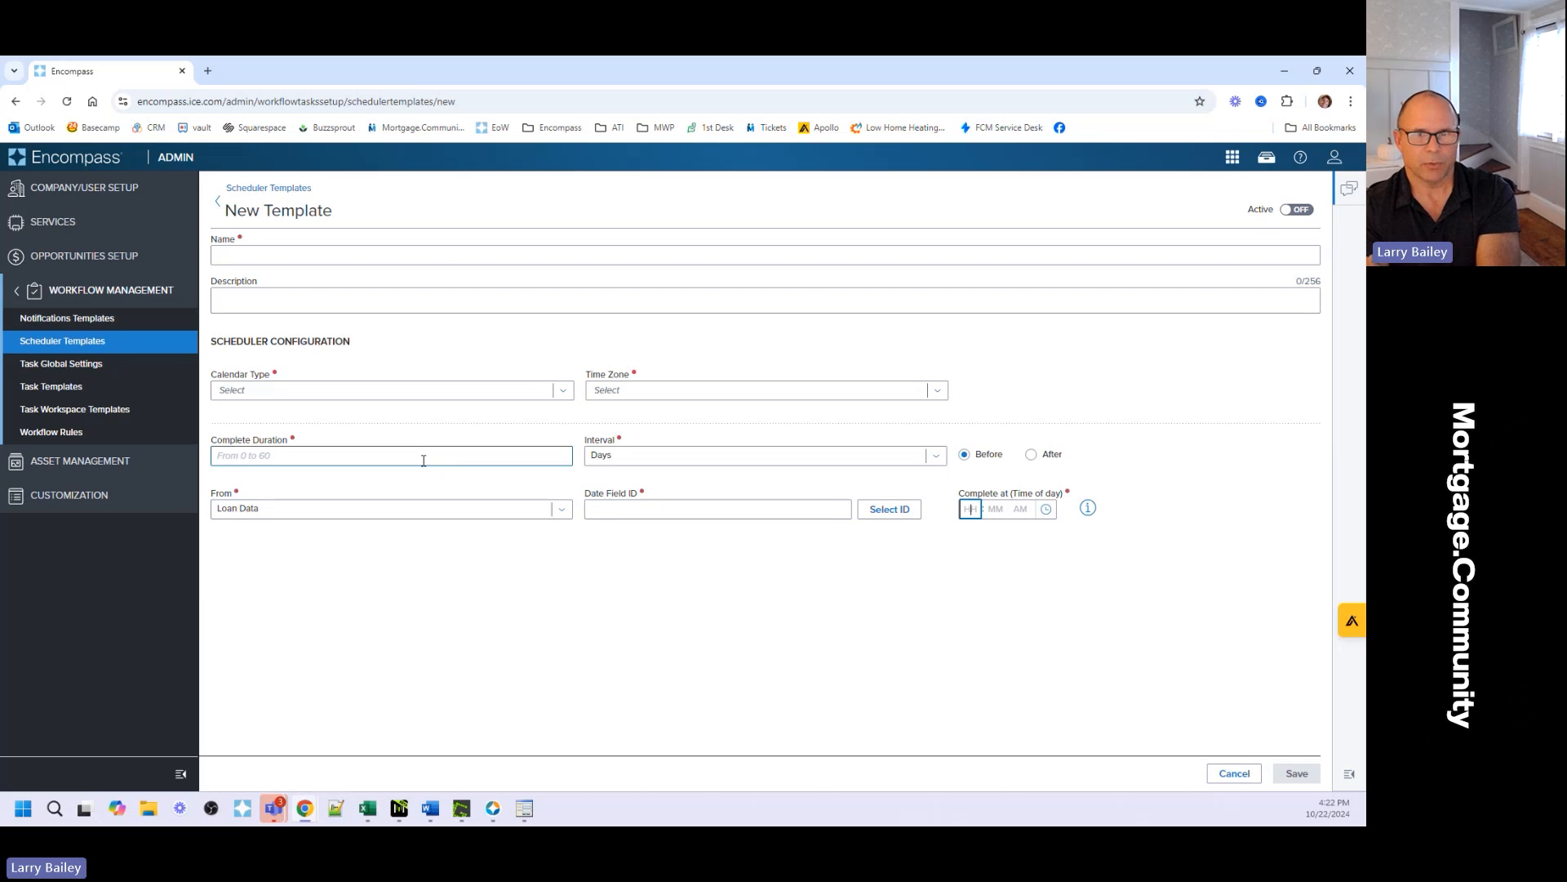
text(0)
click(428, 525)
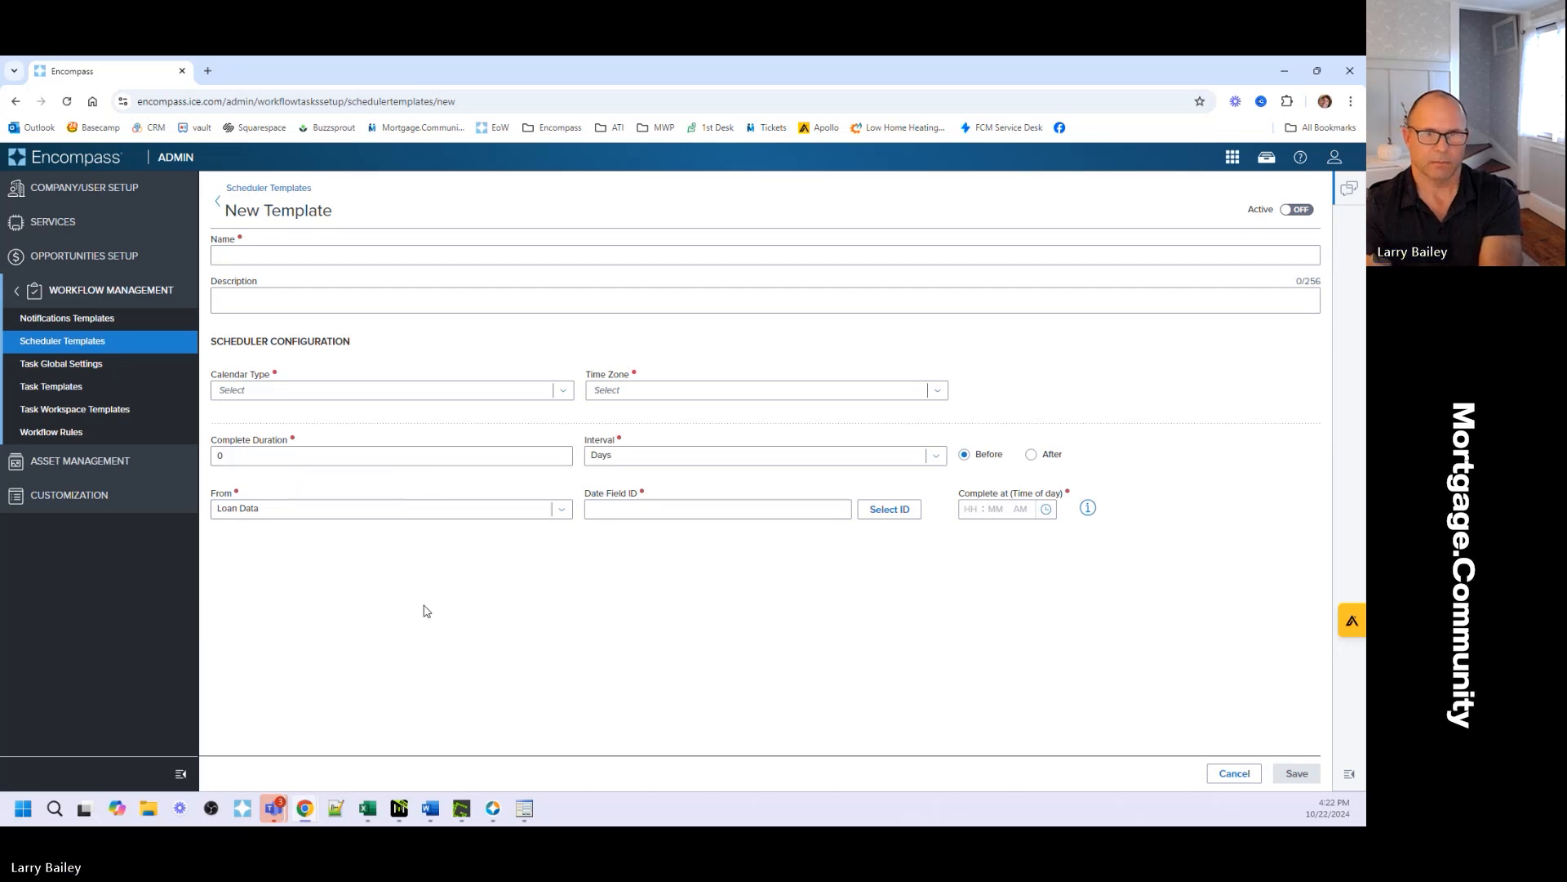
click(261, 460)
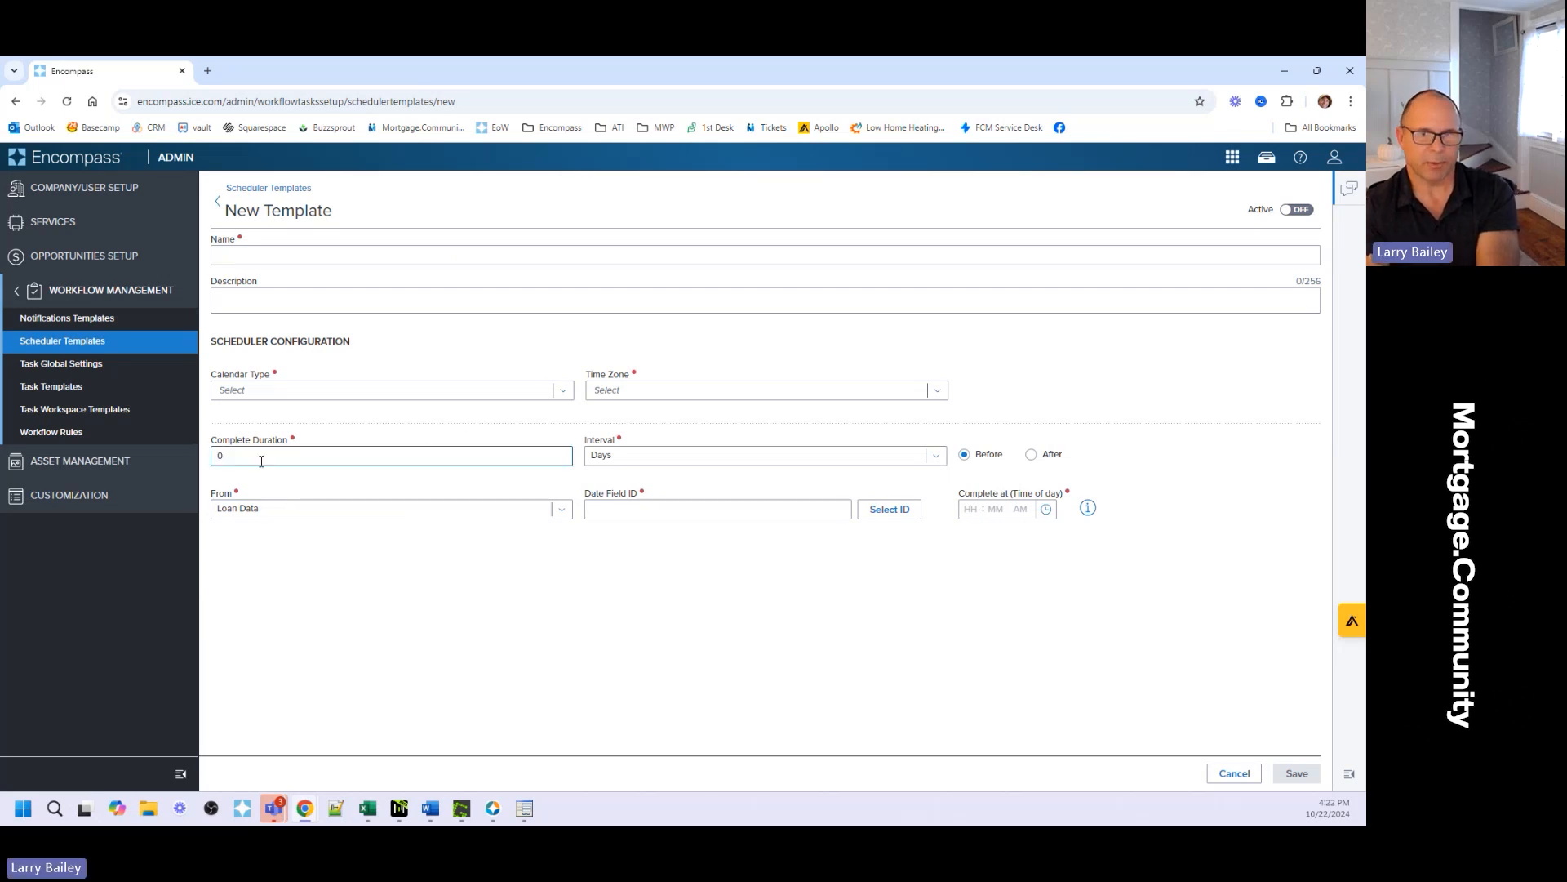
click(1010, 542)
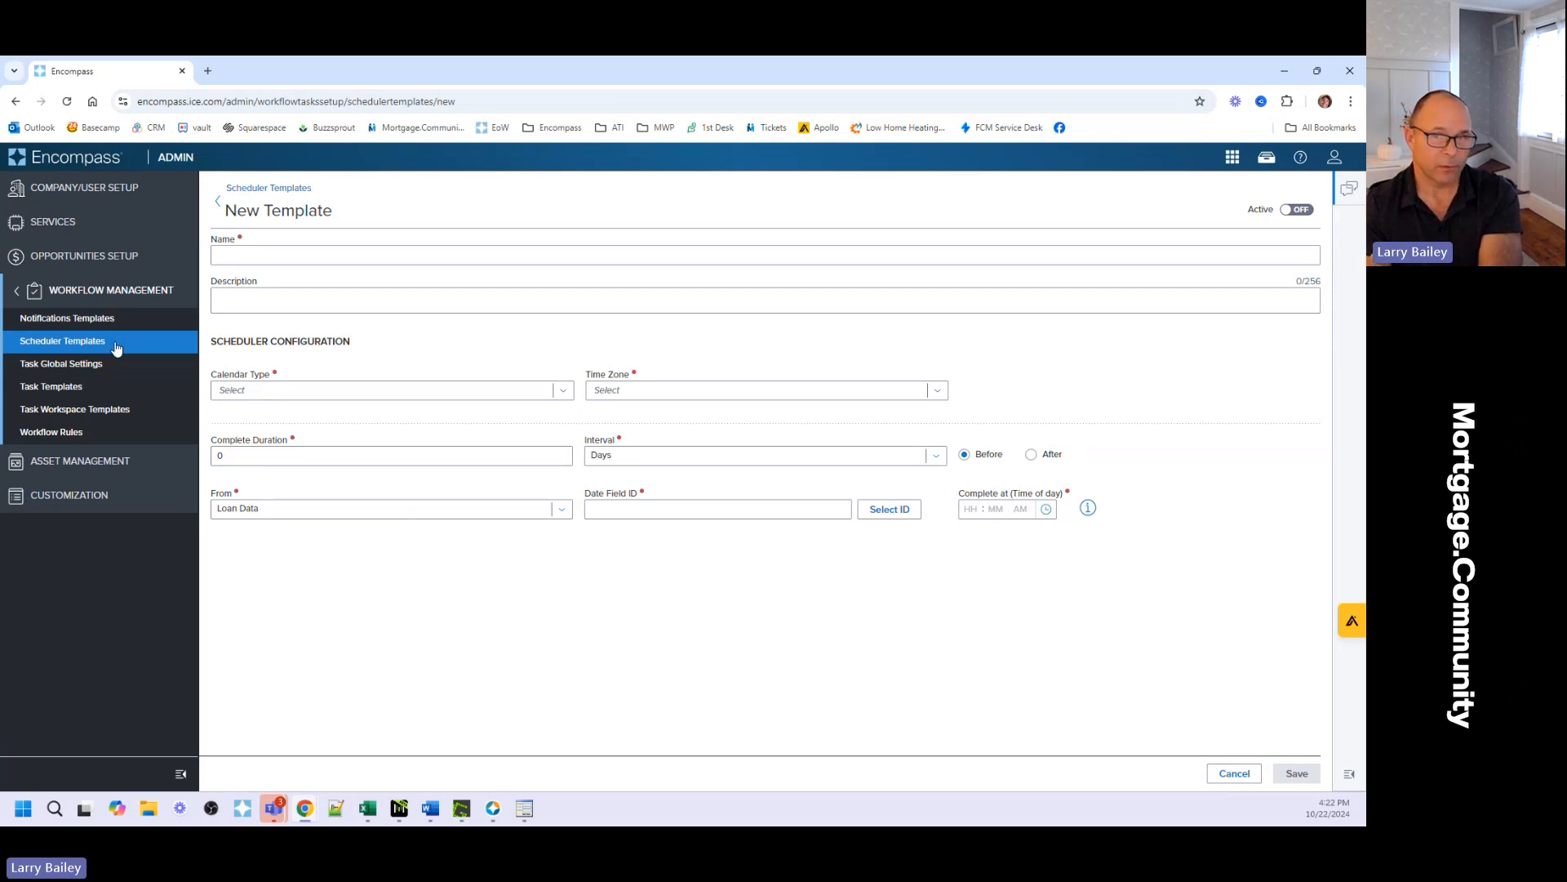
click(50, 432)
click(747, 551)
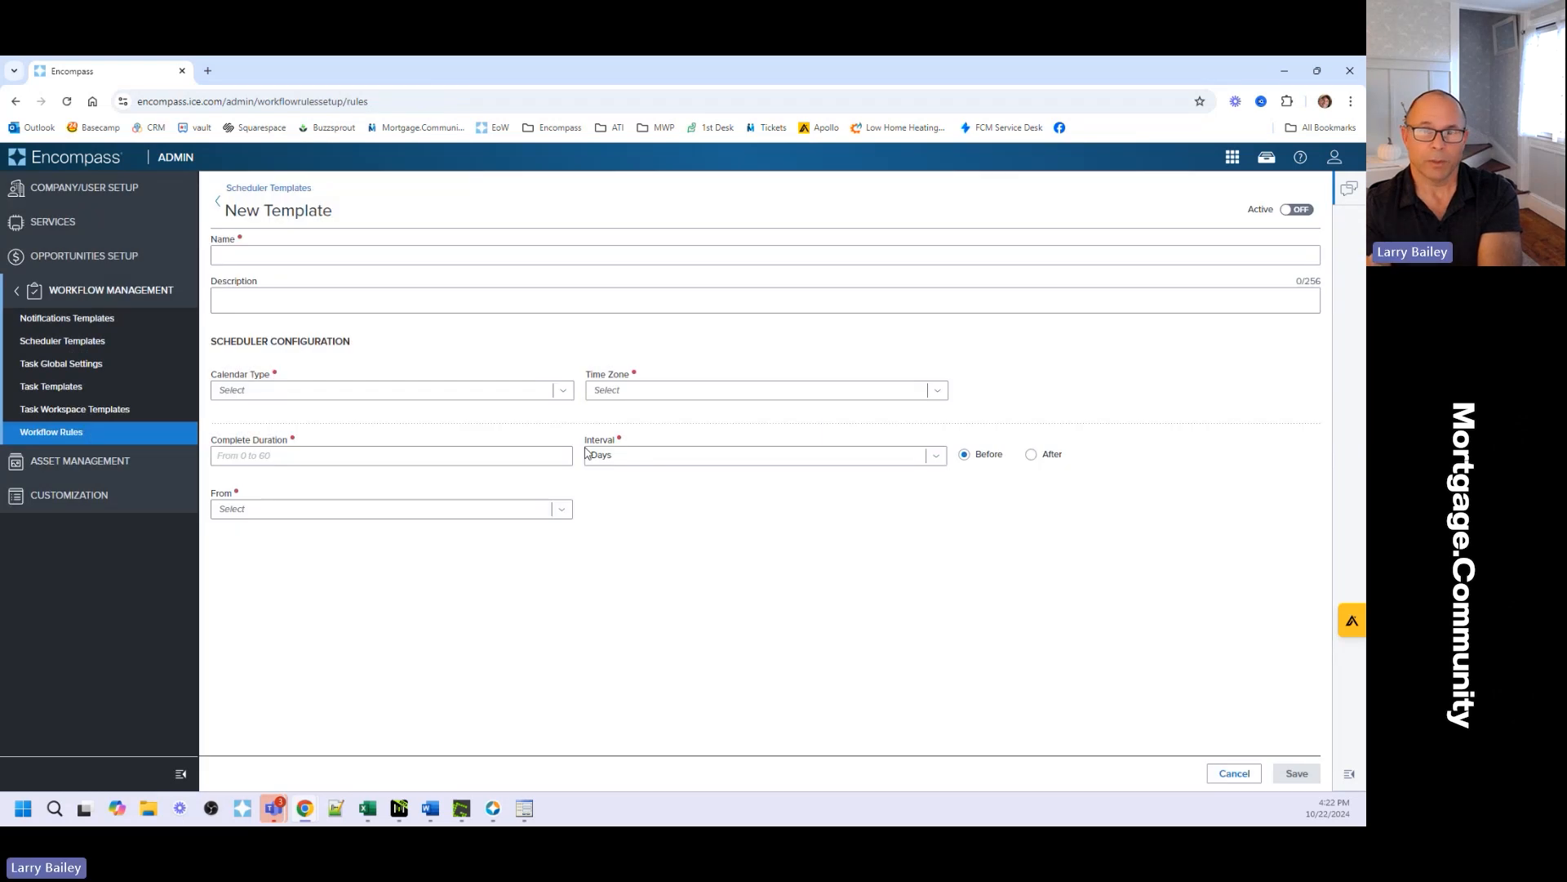
Start a new workflow rule triggered by Scheduler Completed for the "end test" scheduler
click(1279, 206)
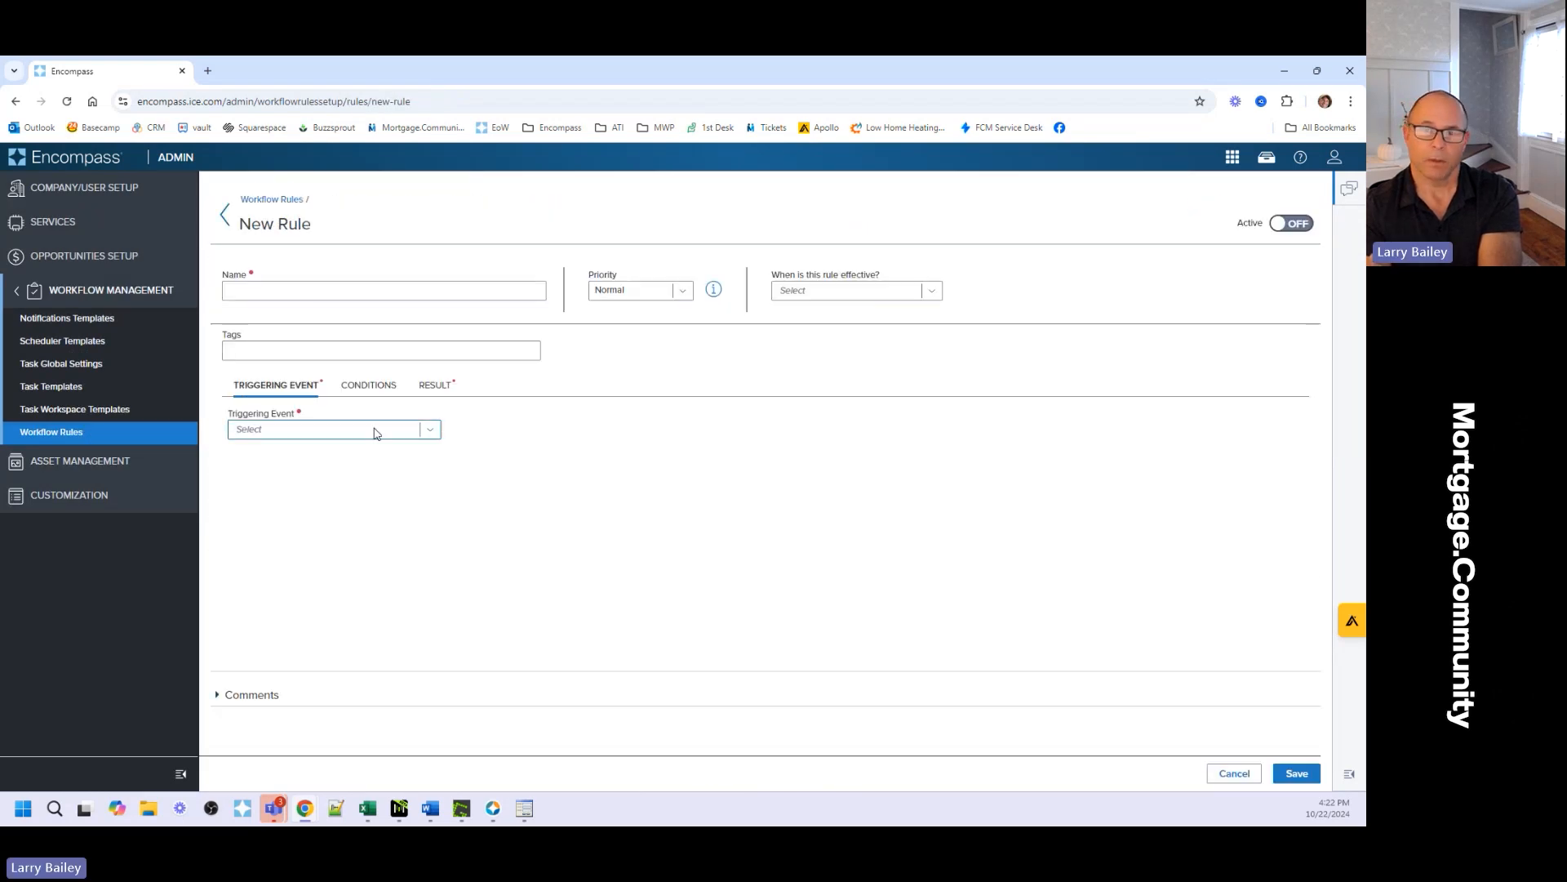
click(362, 430)
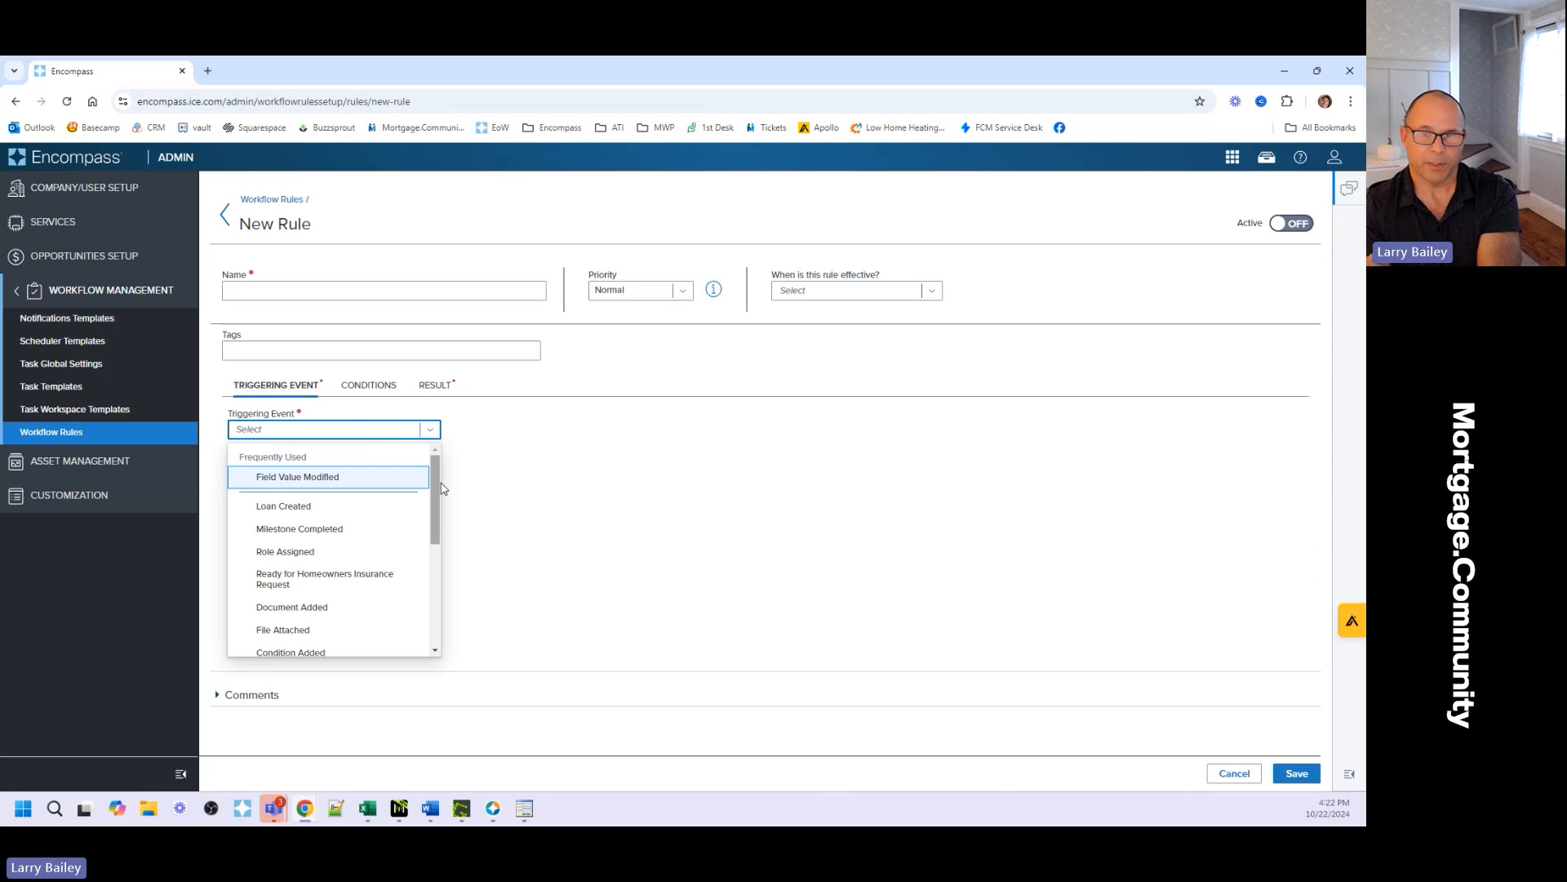
drag(435, 486, 428, 586)
click(343, 640)
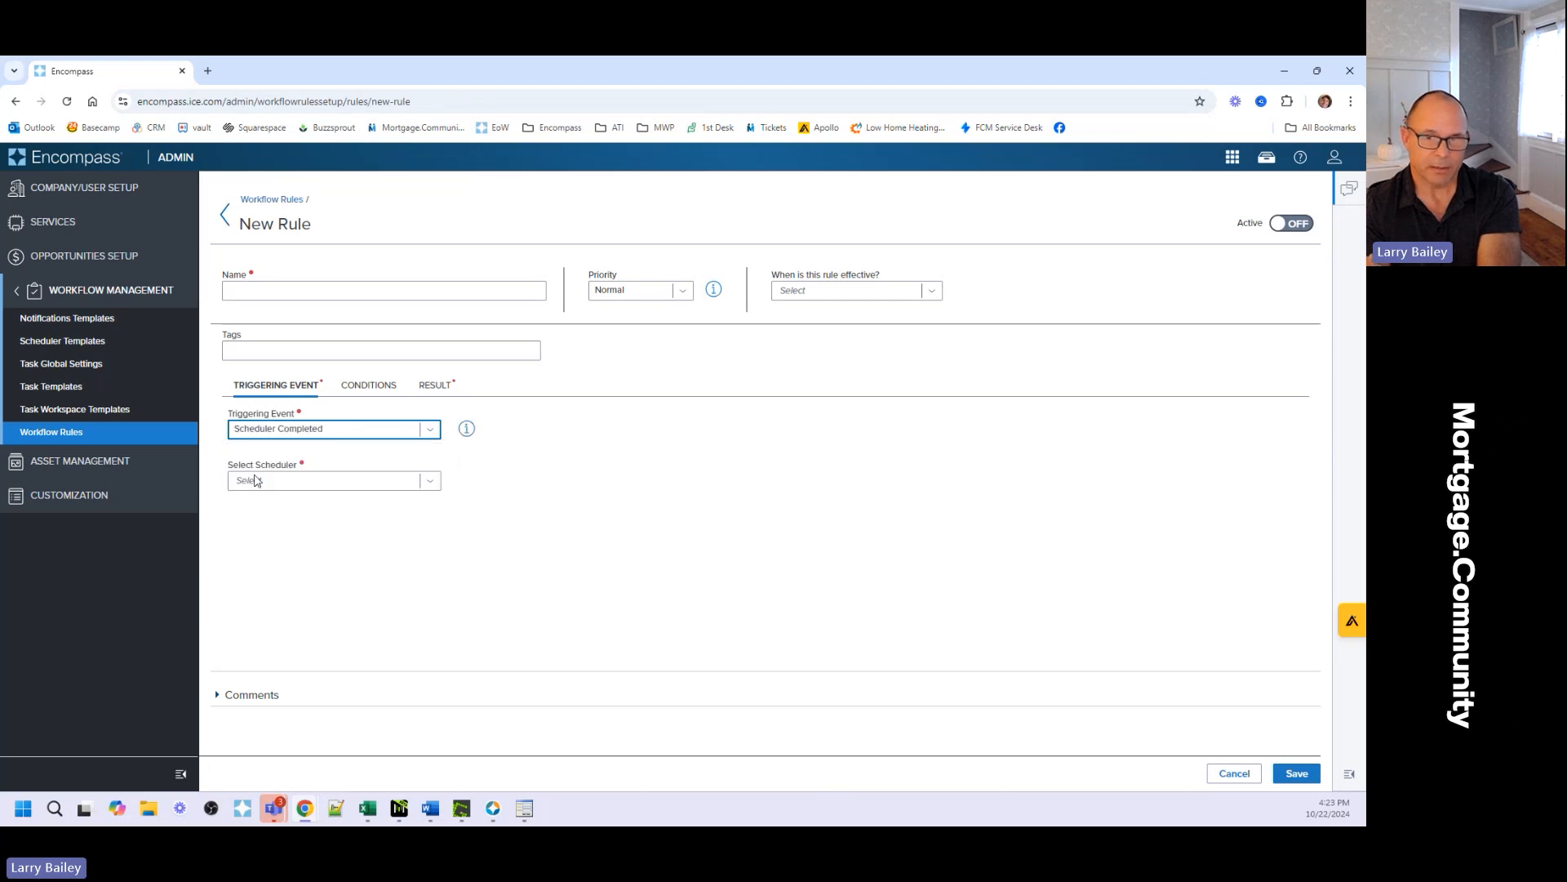
click(295, 490)
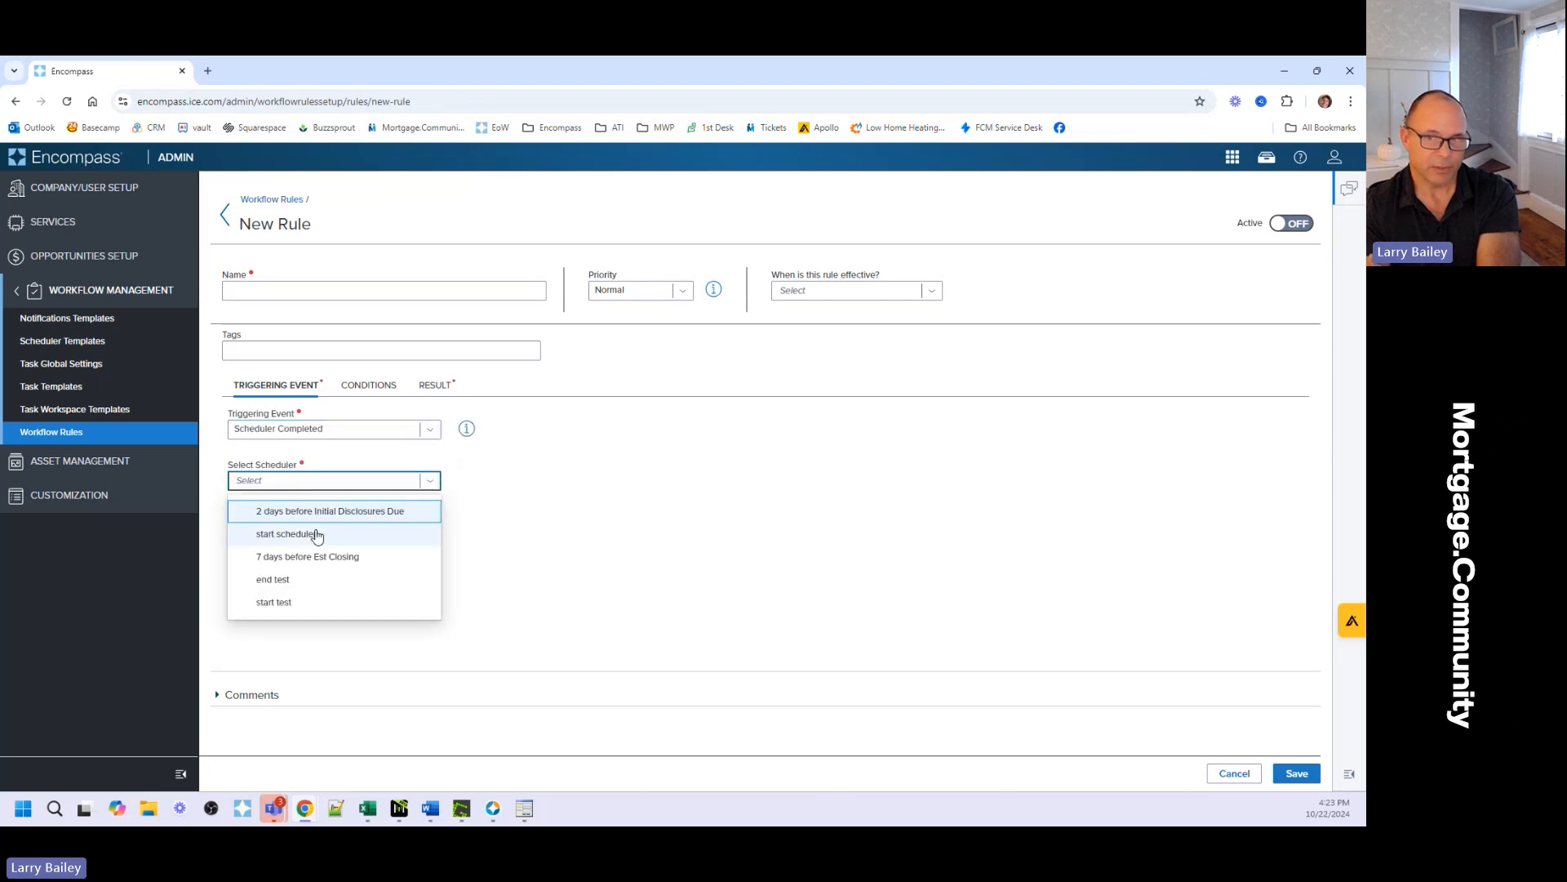
click(278, 579)
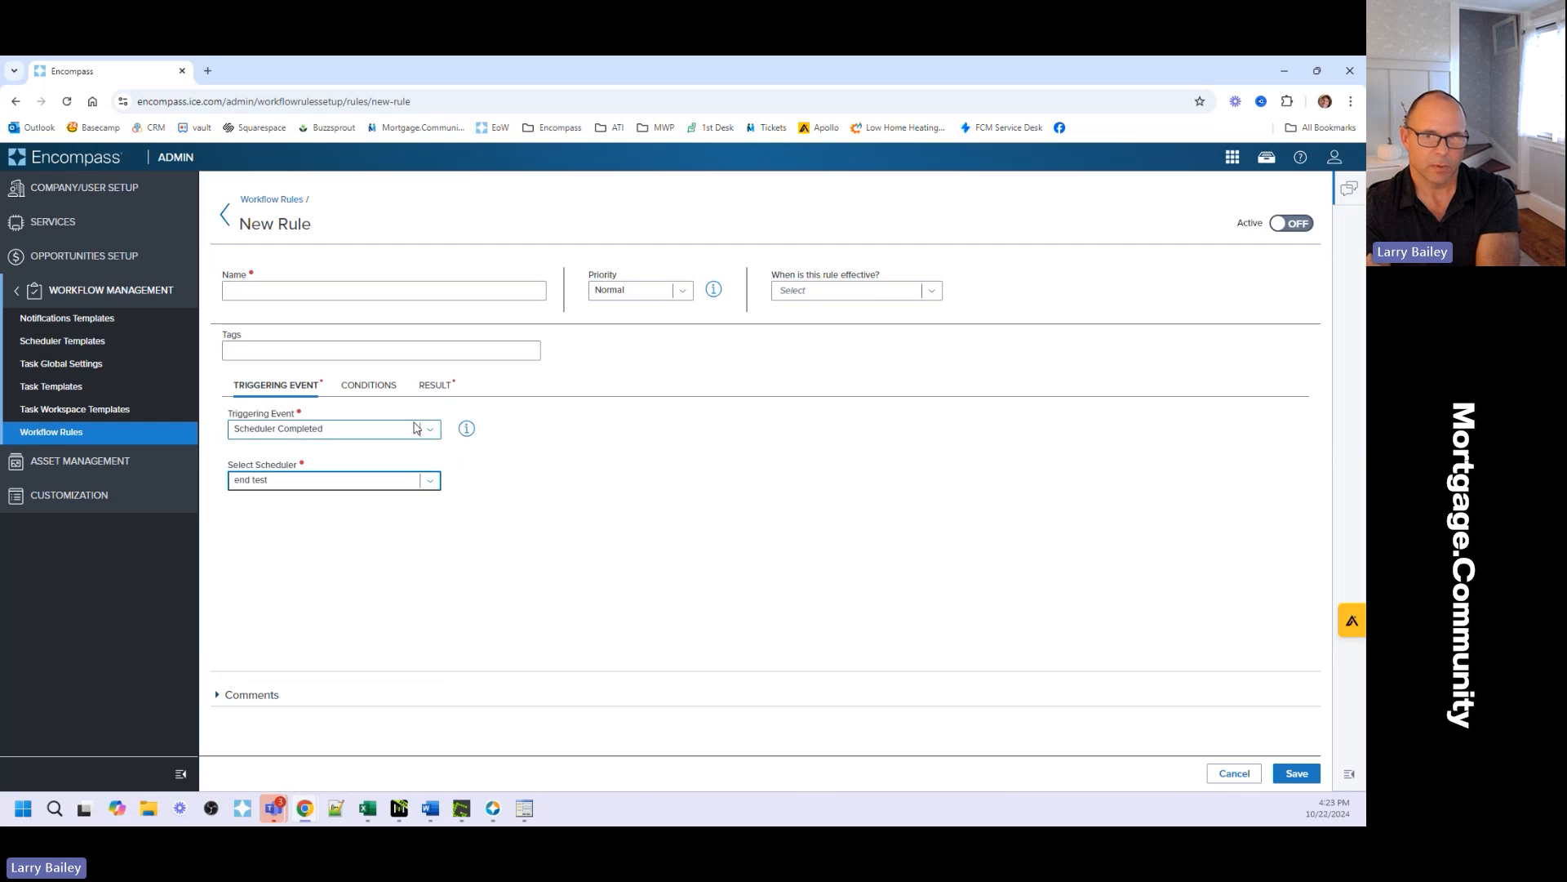
Add an Order Service resulting action to the rule using the Flood Automation - Corelogic service rule
click(434, 388)
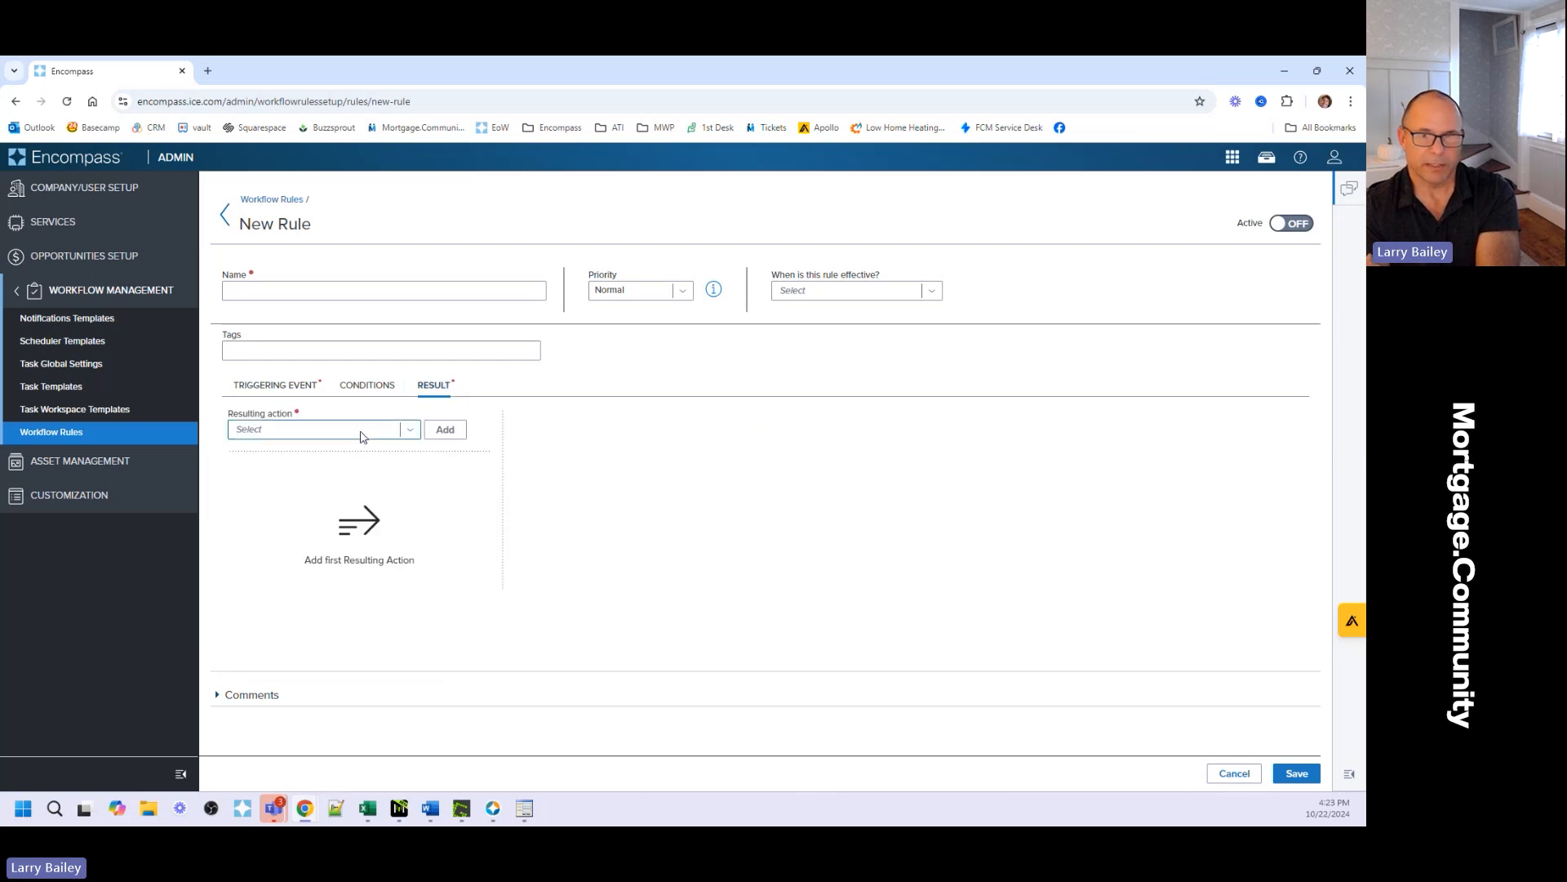
click(360, 431)
click(329, 601)
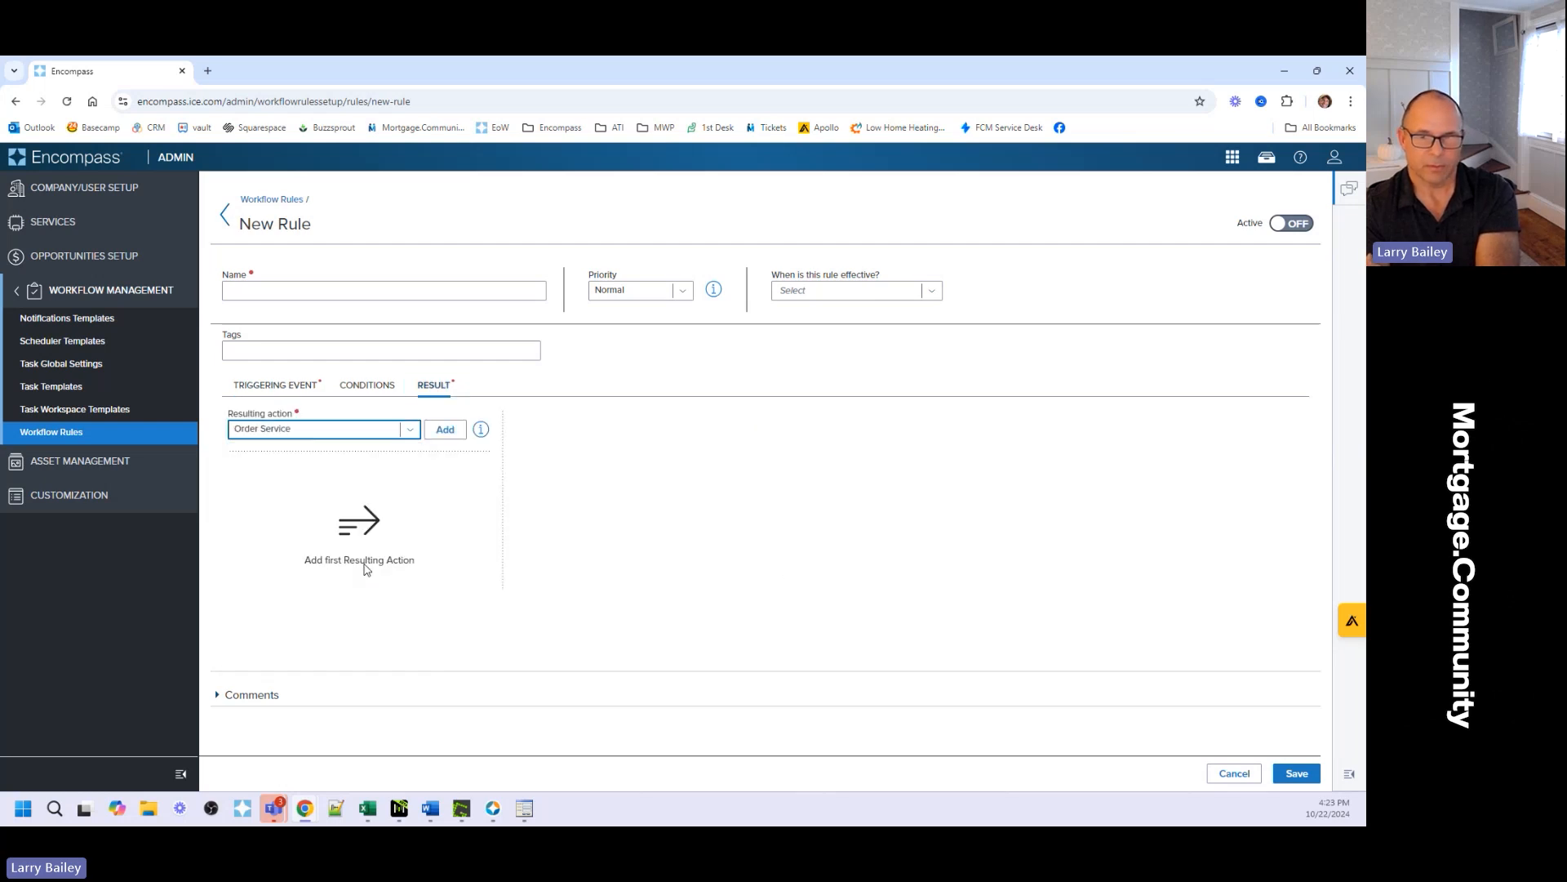
click(445, 429)
scroll(588, 645, down, 3)
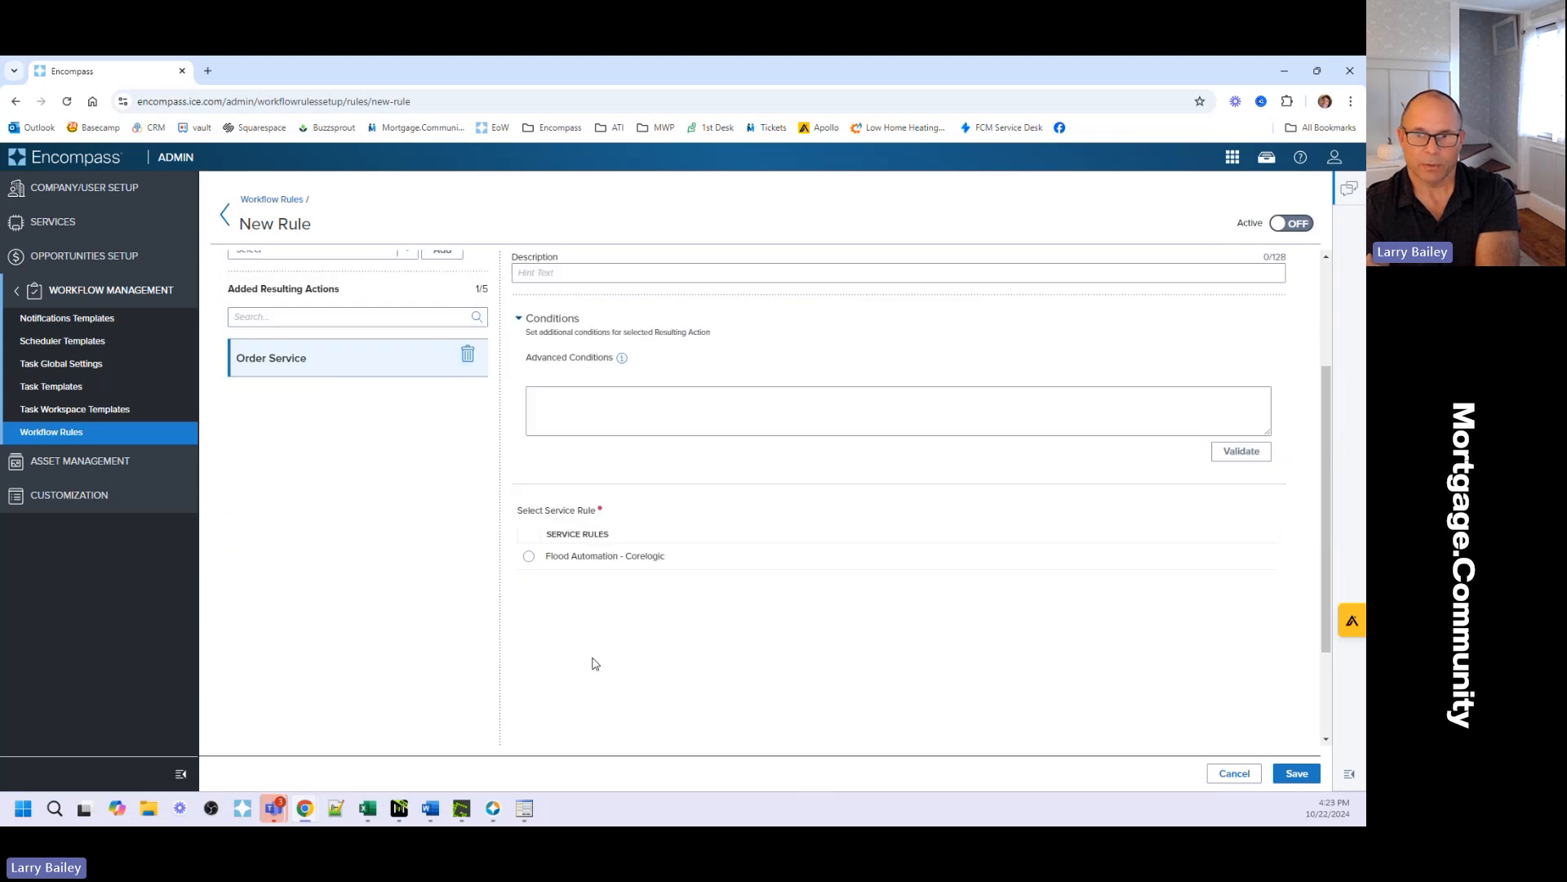
click(529, 545)
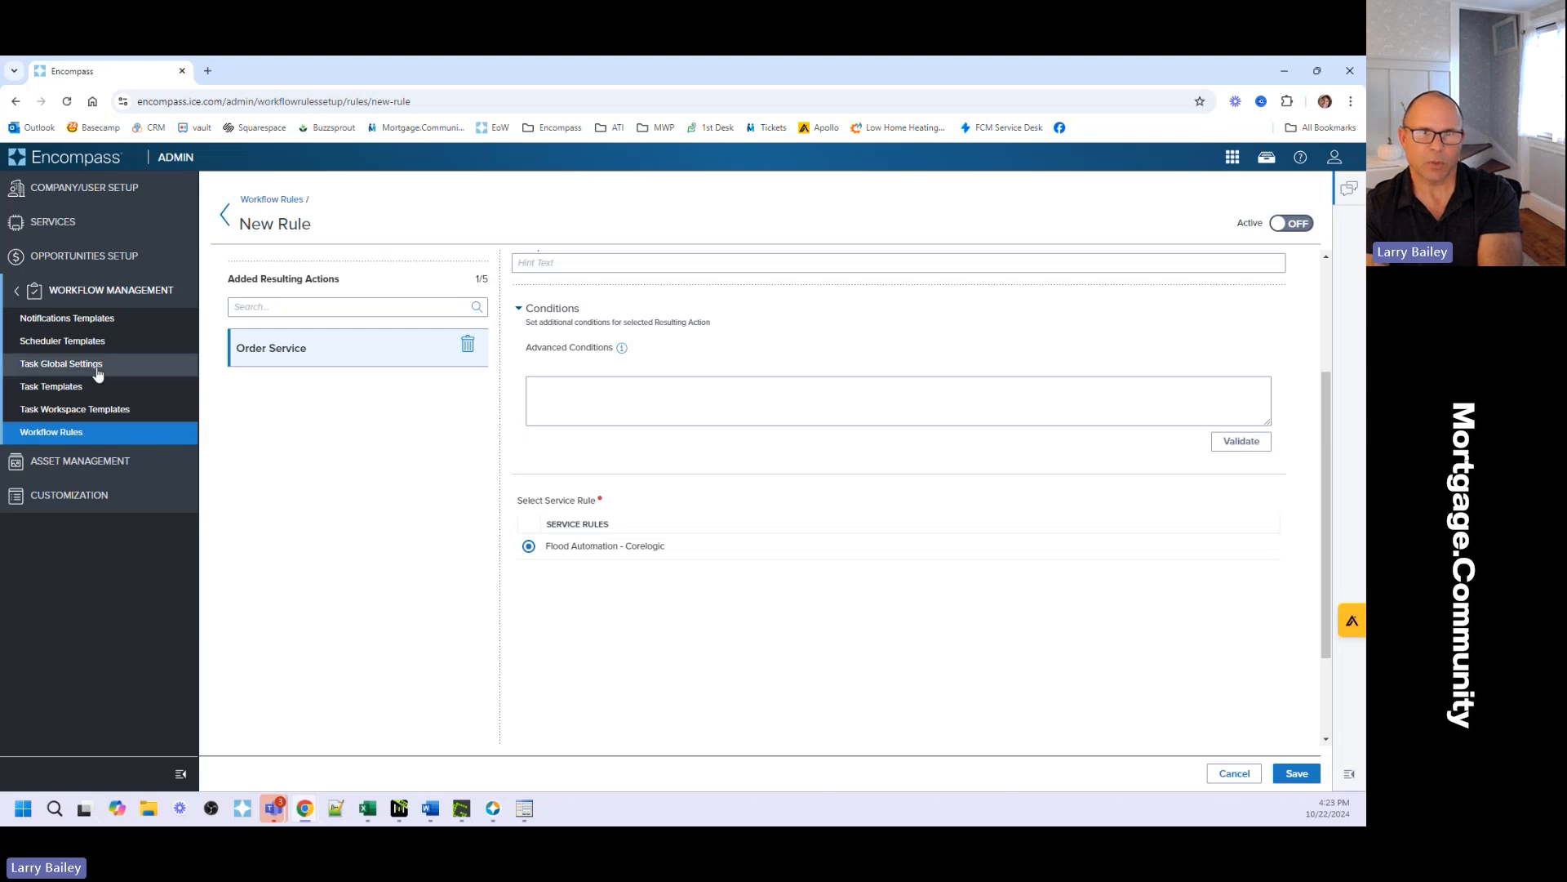
Leave the unsaved rule and start a new notification template with the type Encompass Internal Users
click(73, 317)
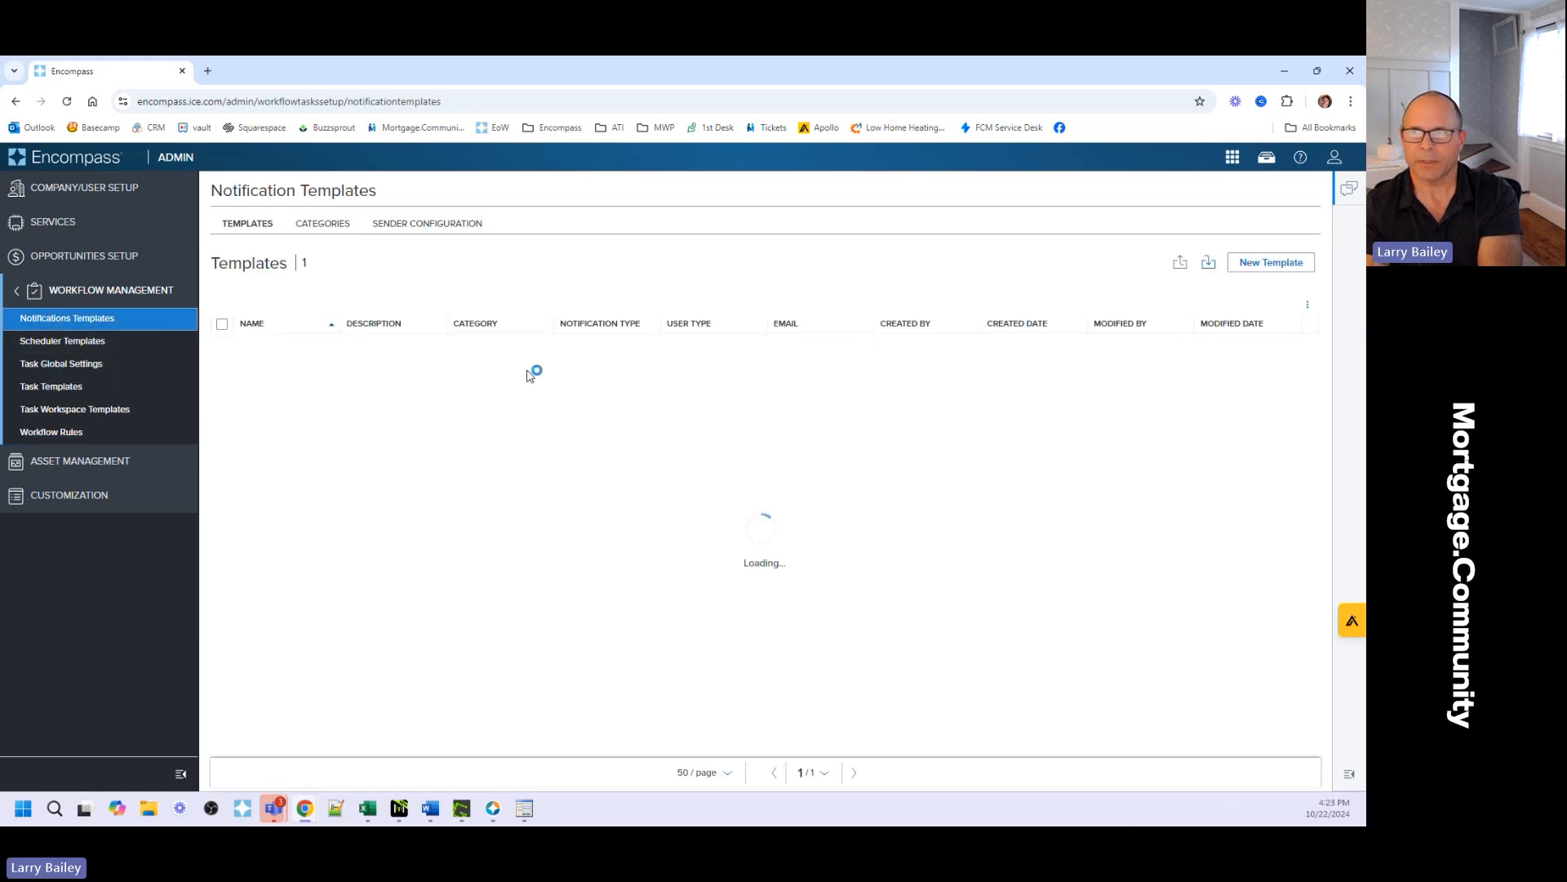
click(1268, 261)
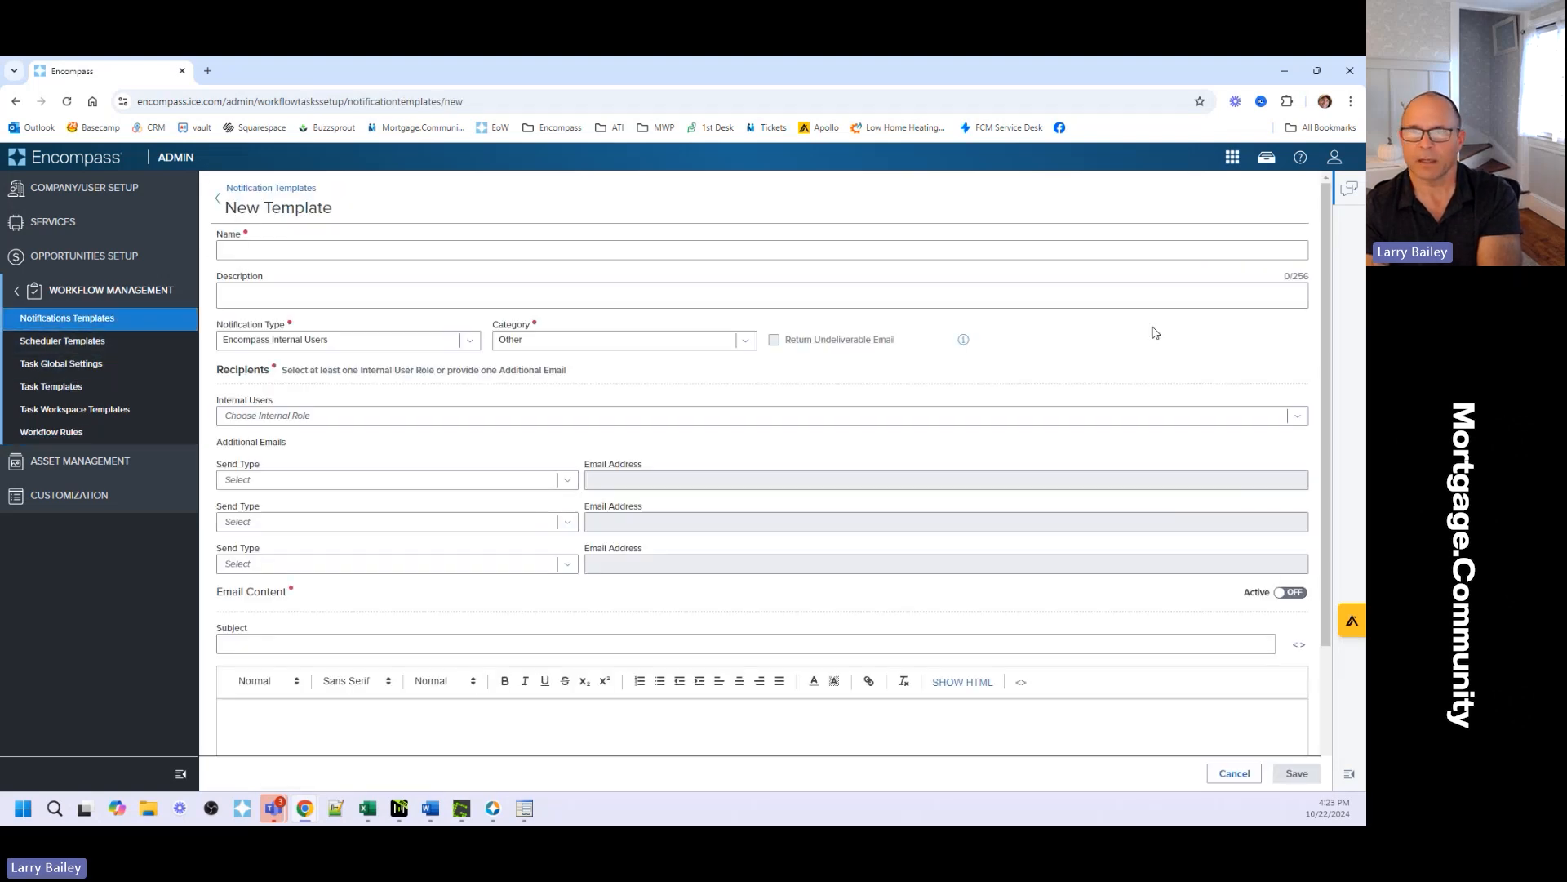
click(335, 340)
click(313, 369)
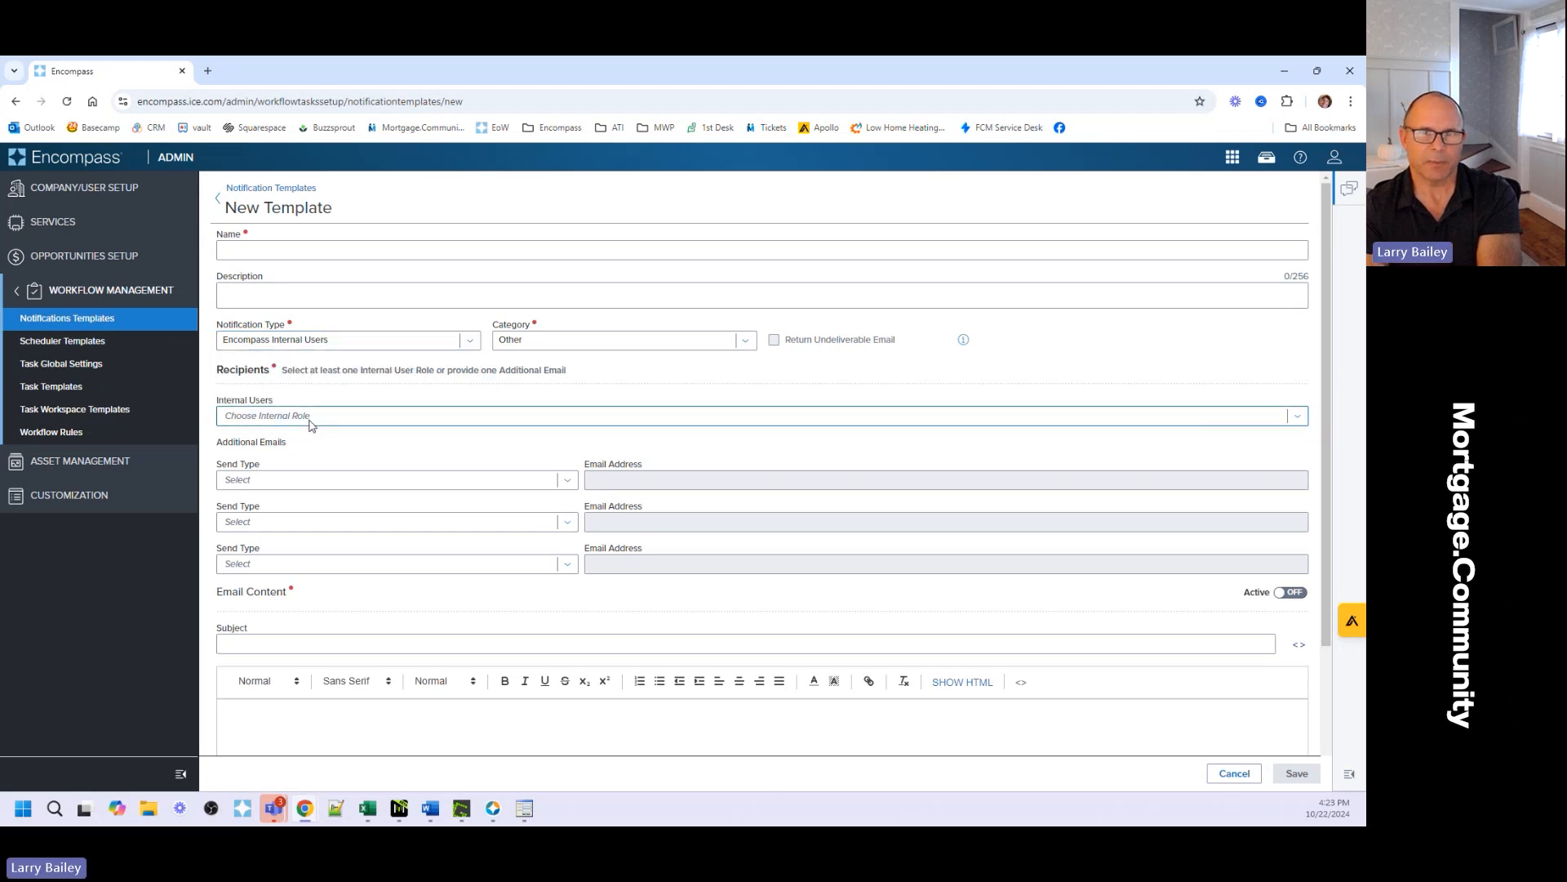
Choose Loan Officer, Closer, Lock Desk and Funder as internal recipients, then discard the notification template and go to the scheduler templates
click(311, 417)
click(233, 467)
click(234, 536)
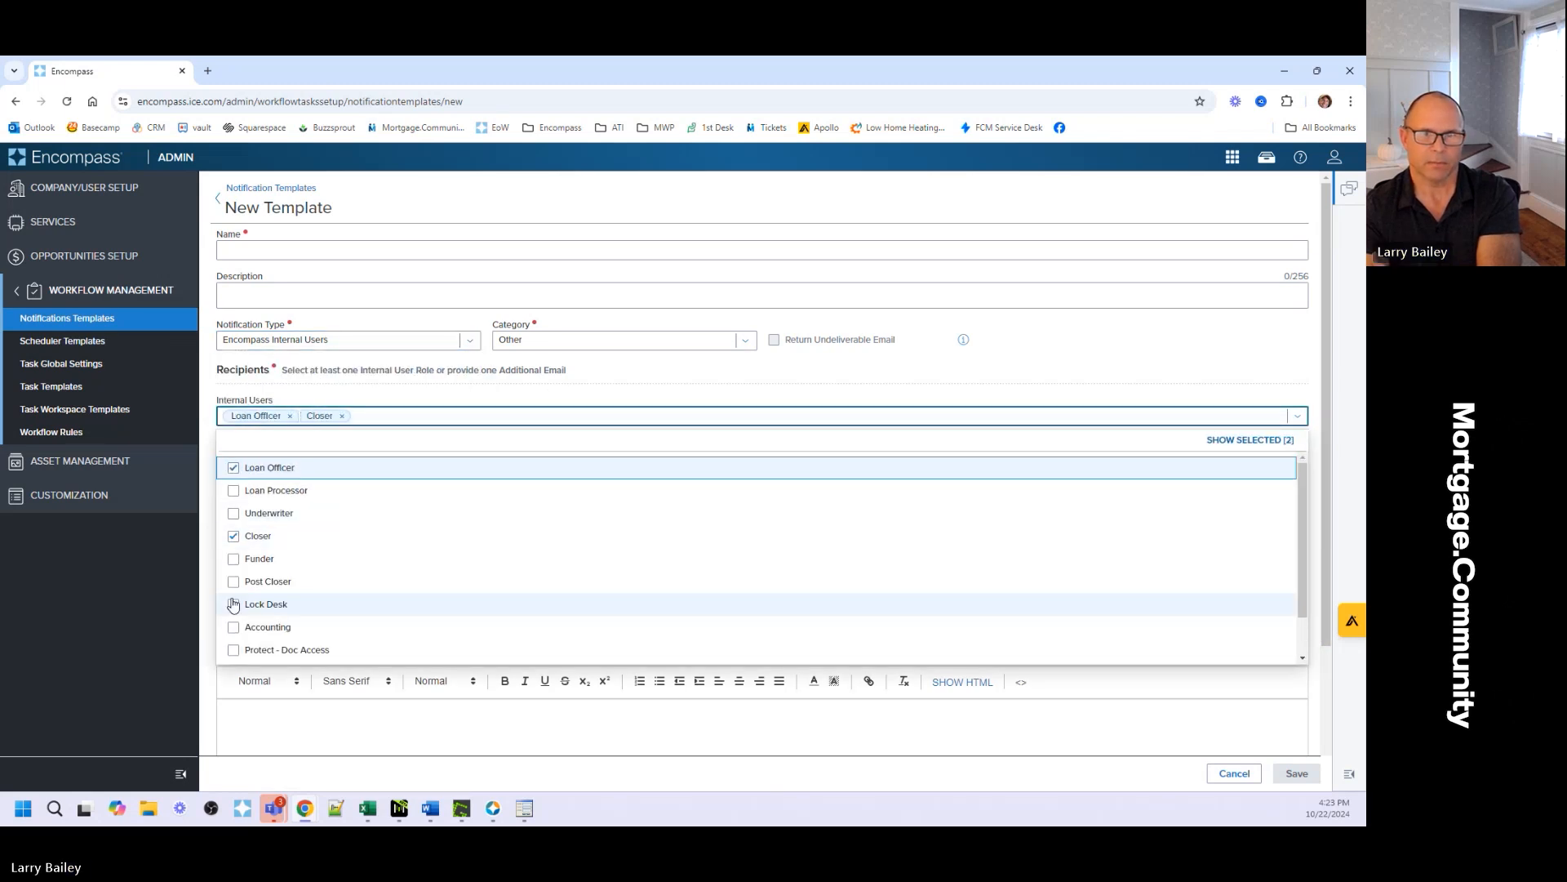
click(234, 604)
click(233, 649)
click(233, 650)
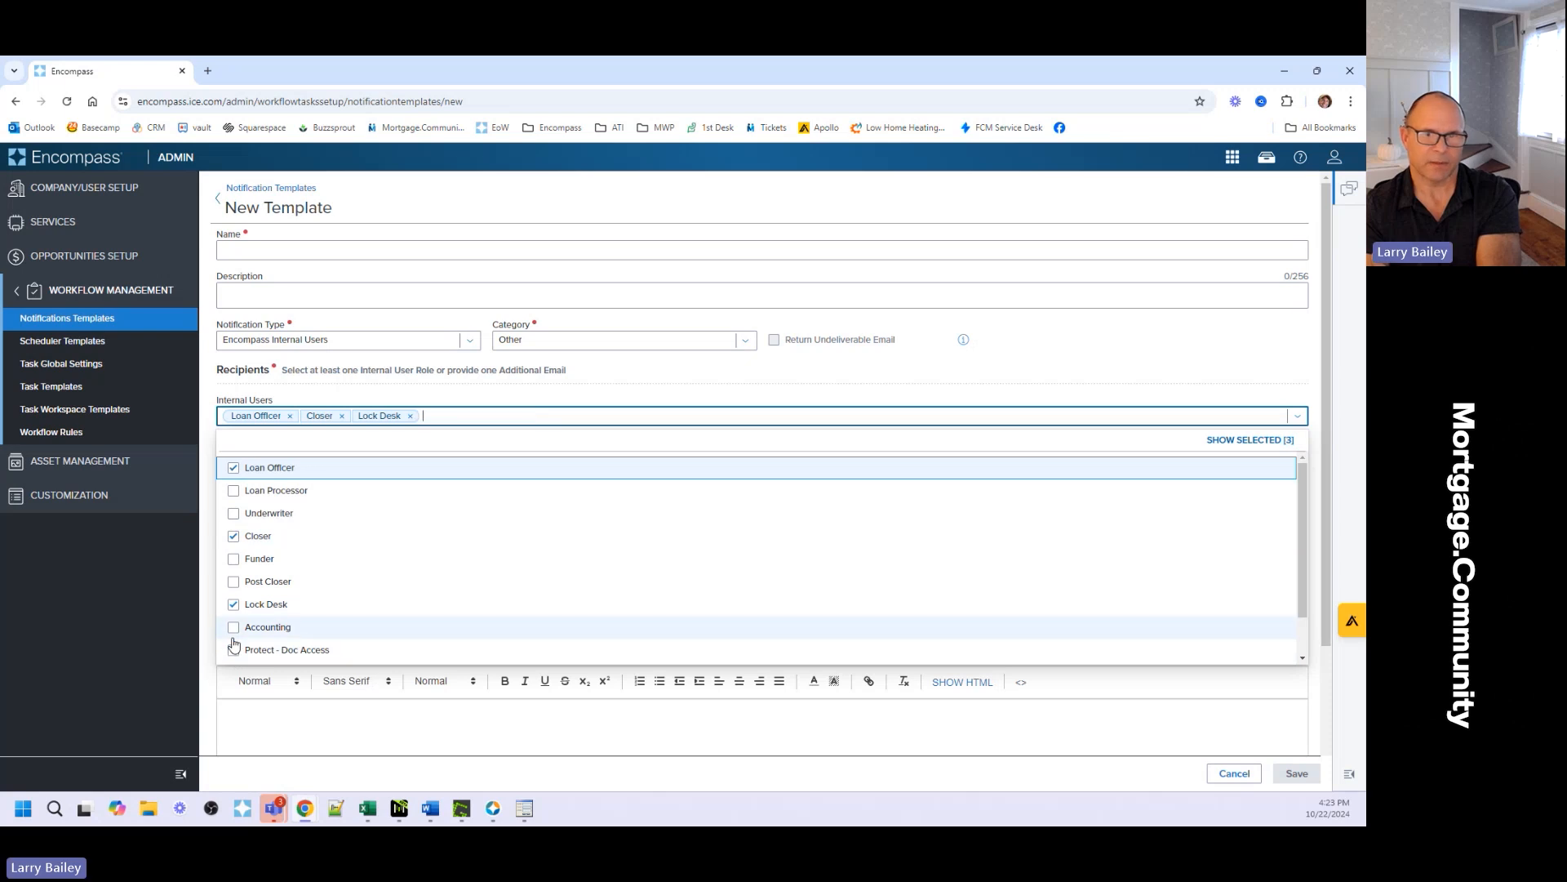
click(233, 559)
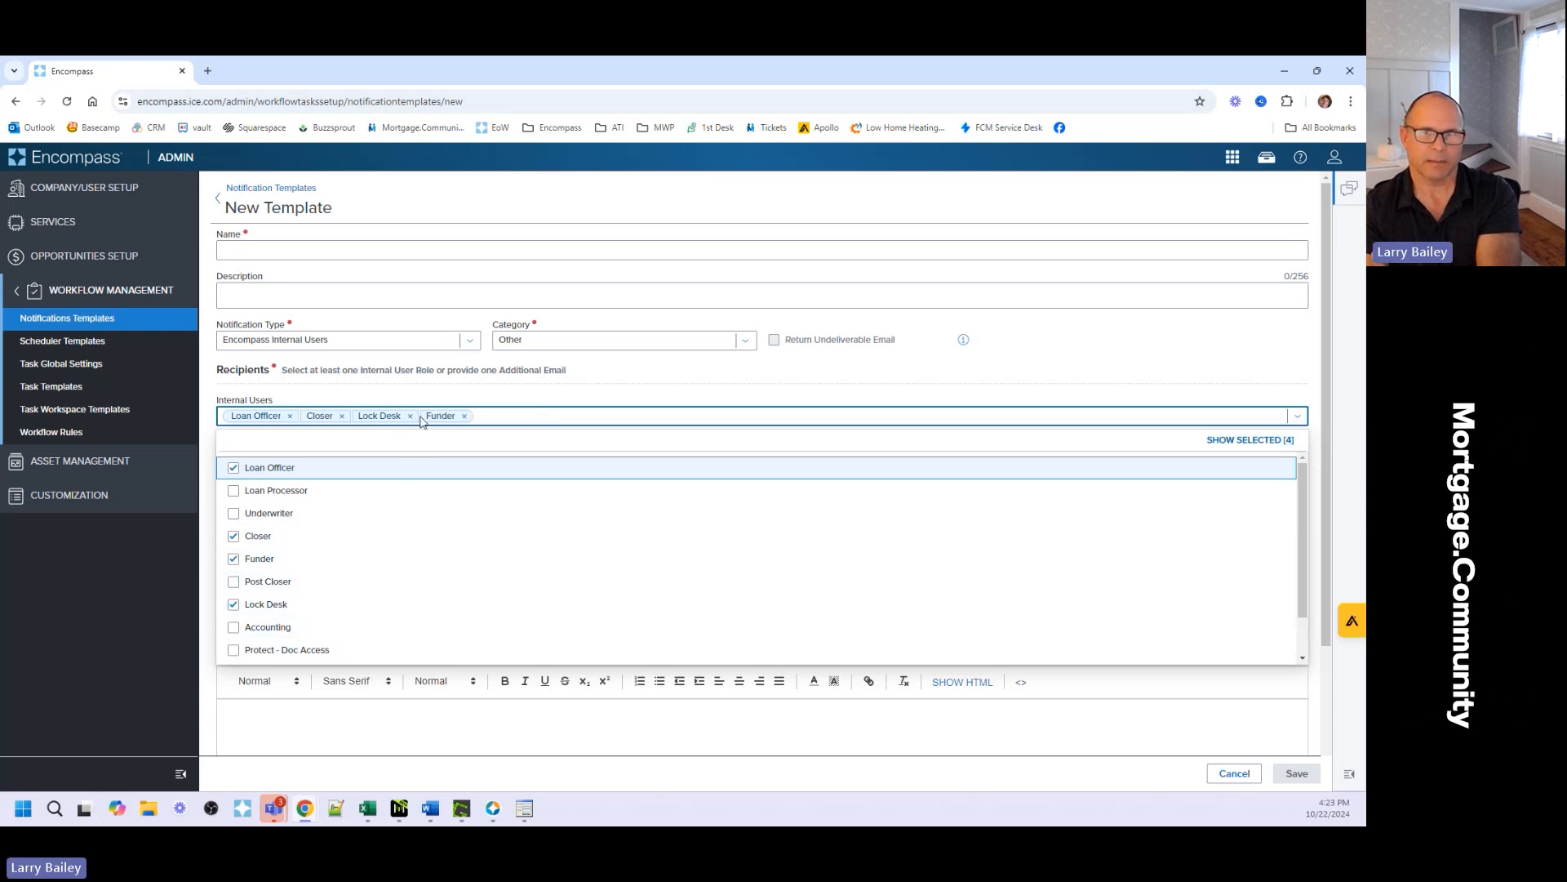
click(571, 397)
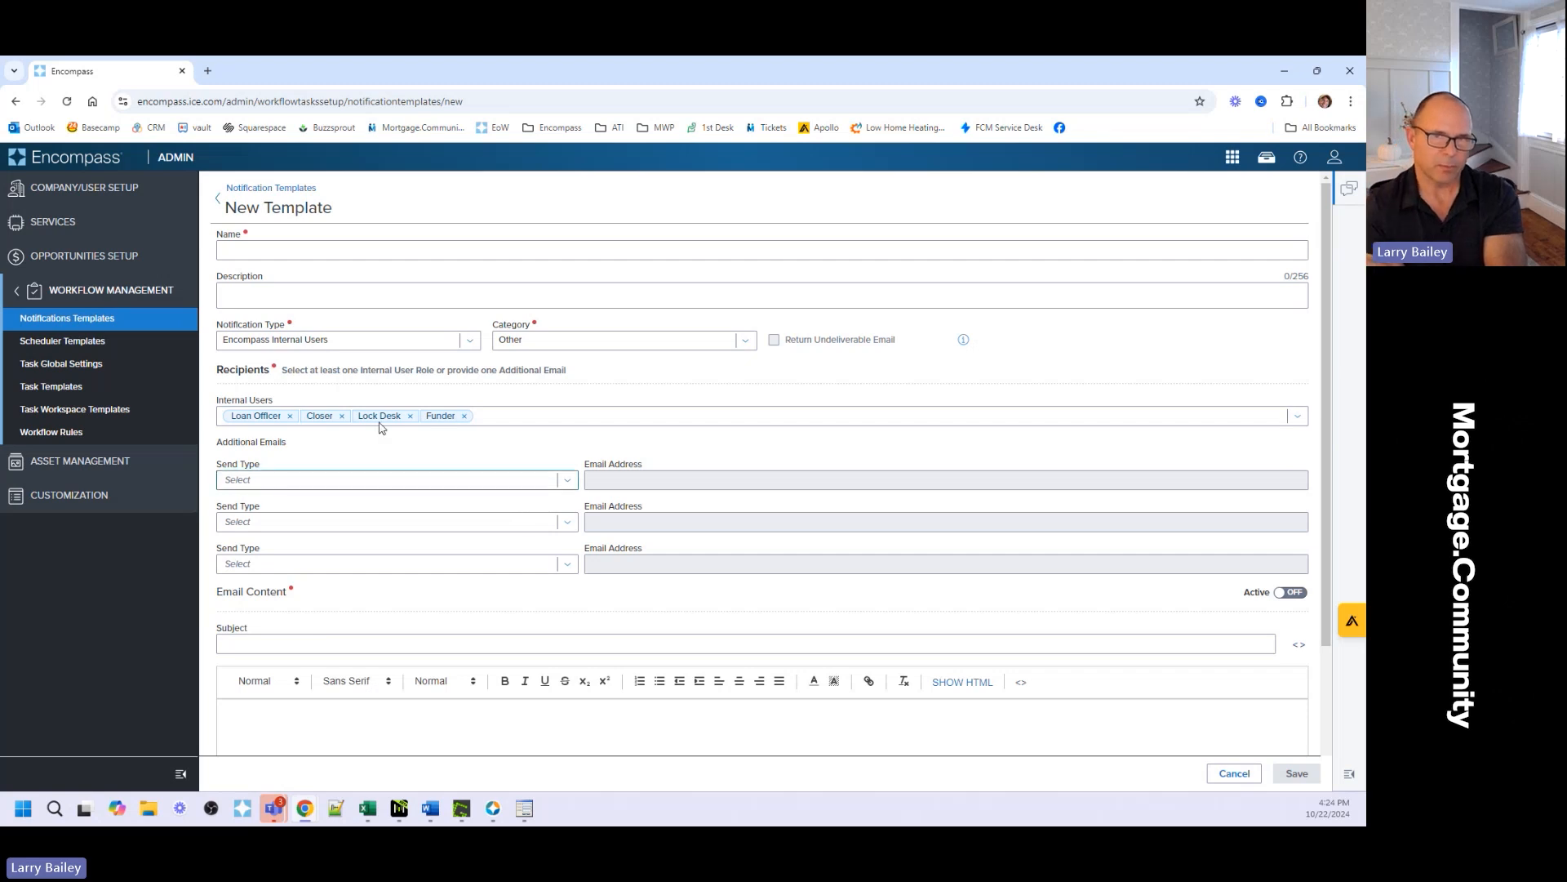
click(99, 340)
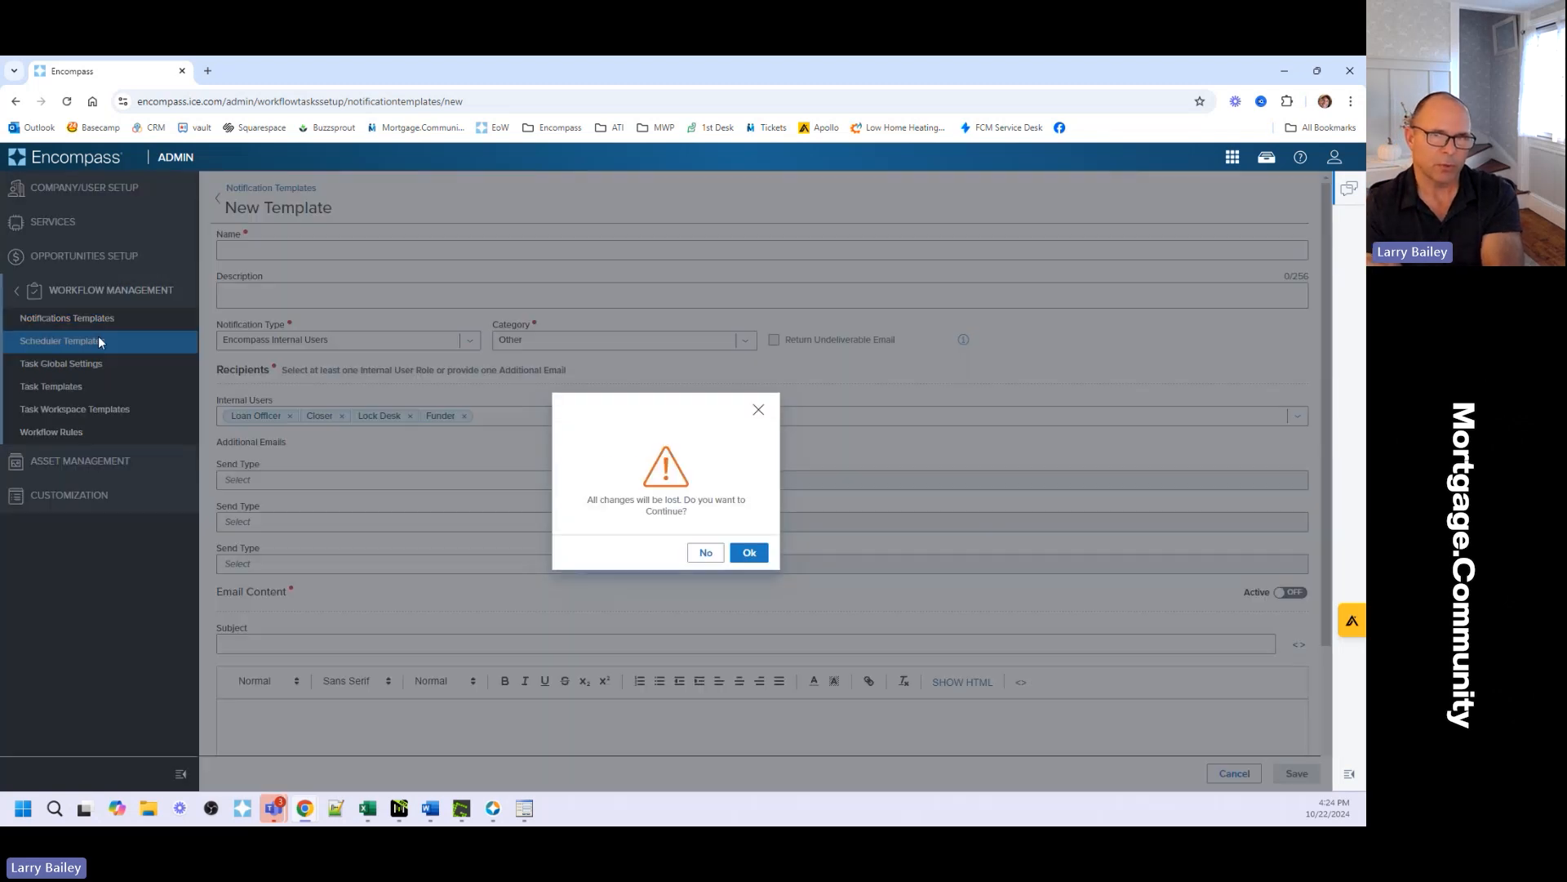
click(749, 552)
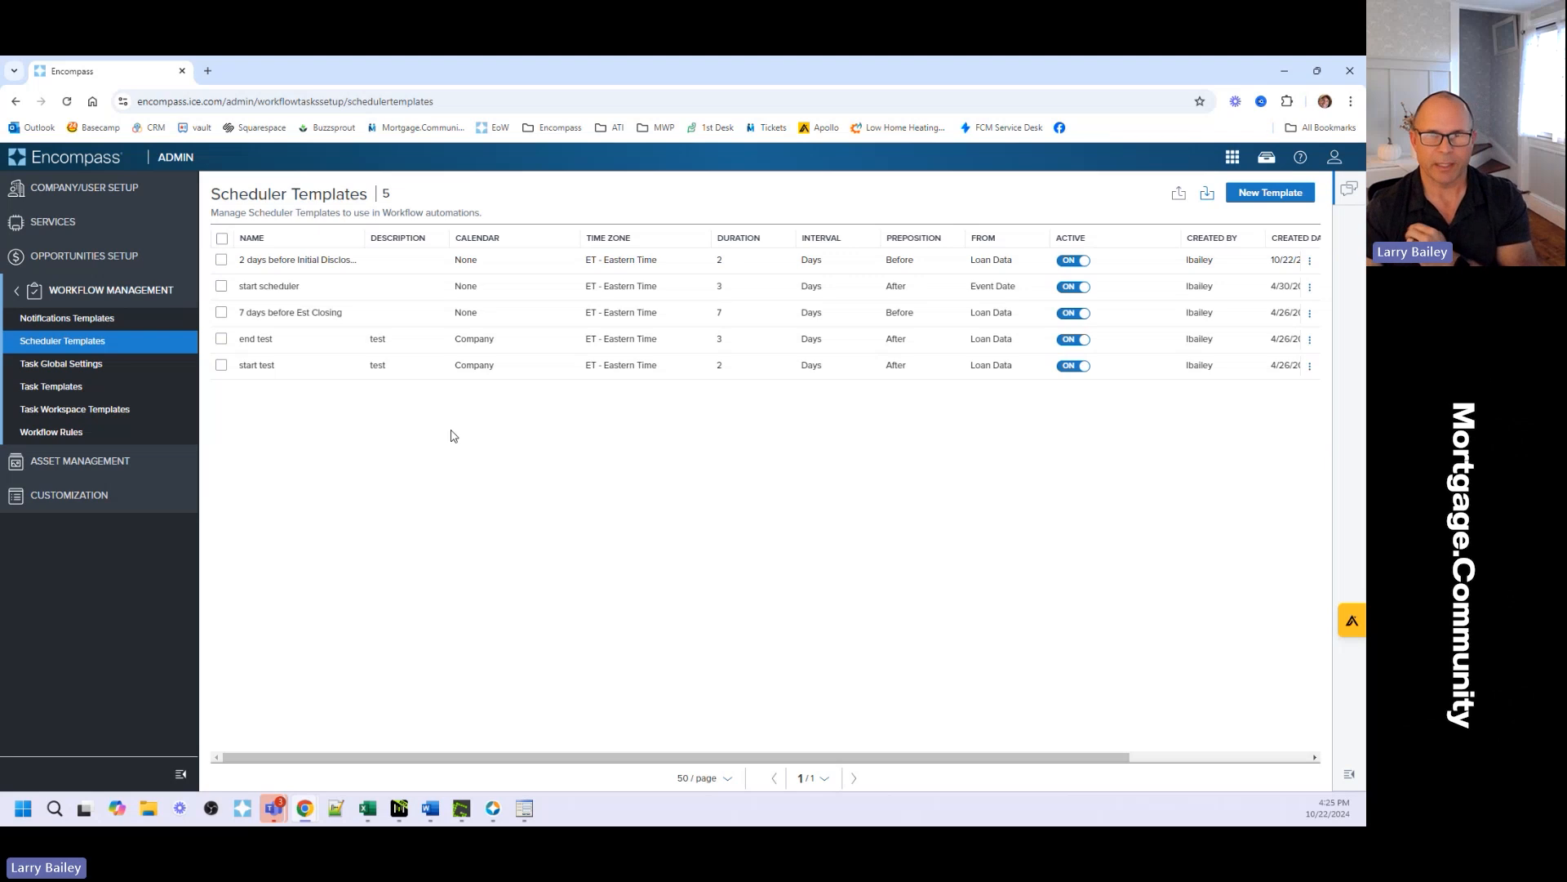
Start a new scheduler template with a complete duration of 2, check its From options, and discard it
click(1266, 196)
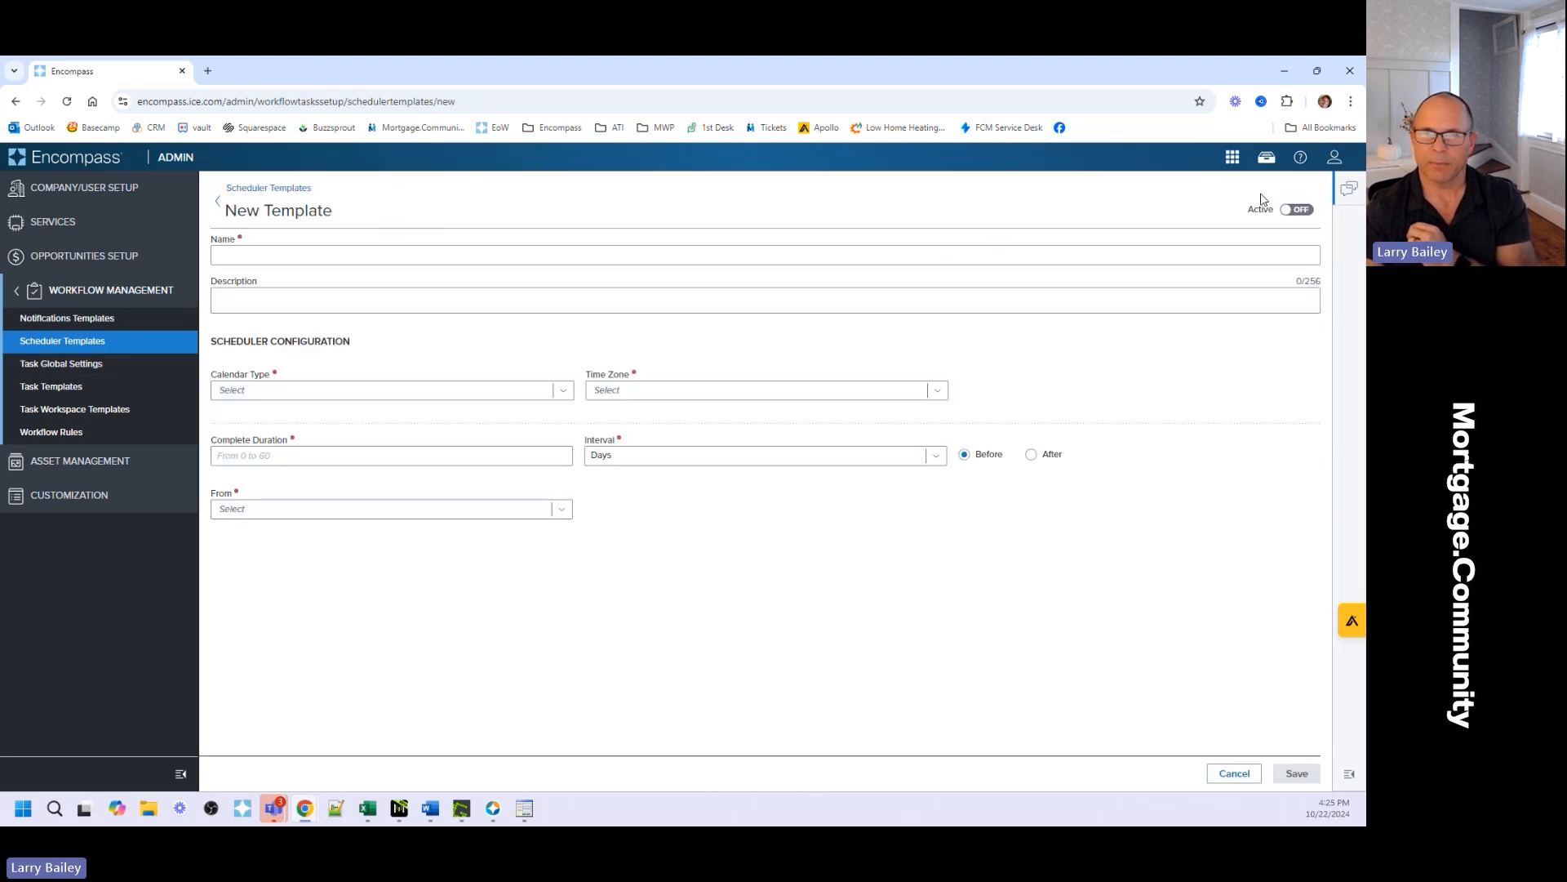
click(297, 454)
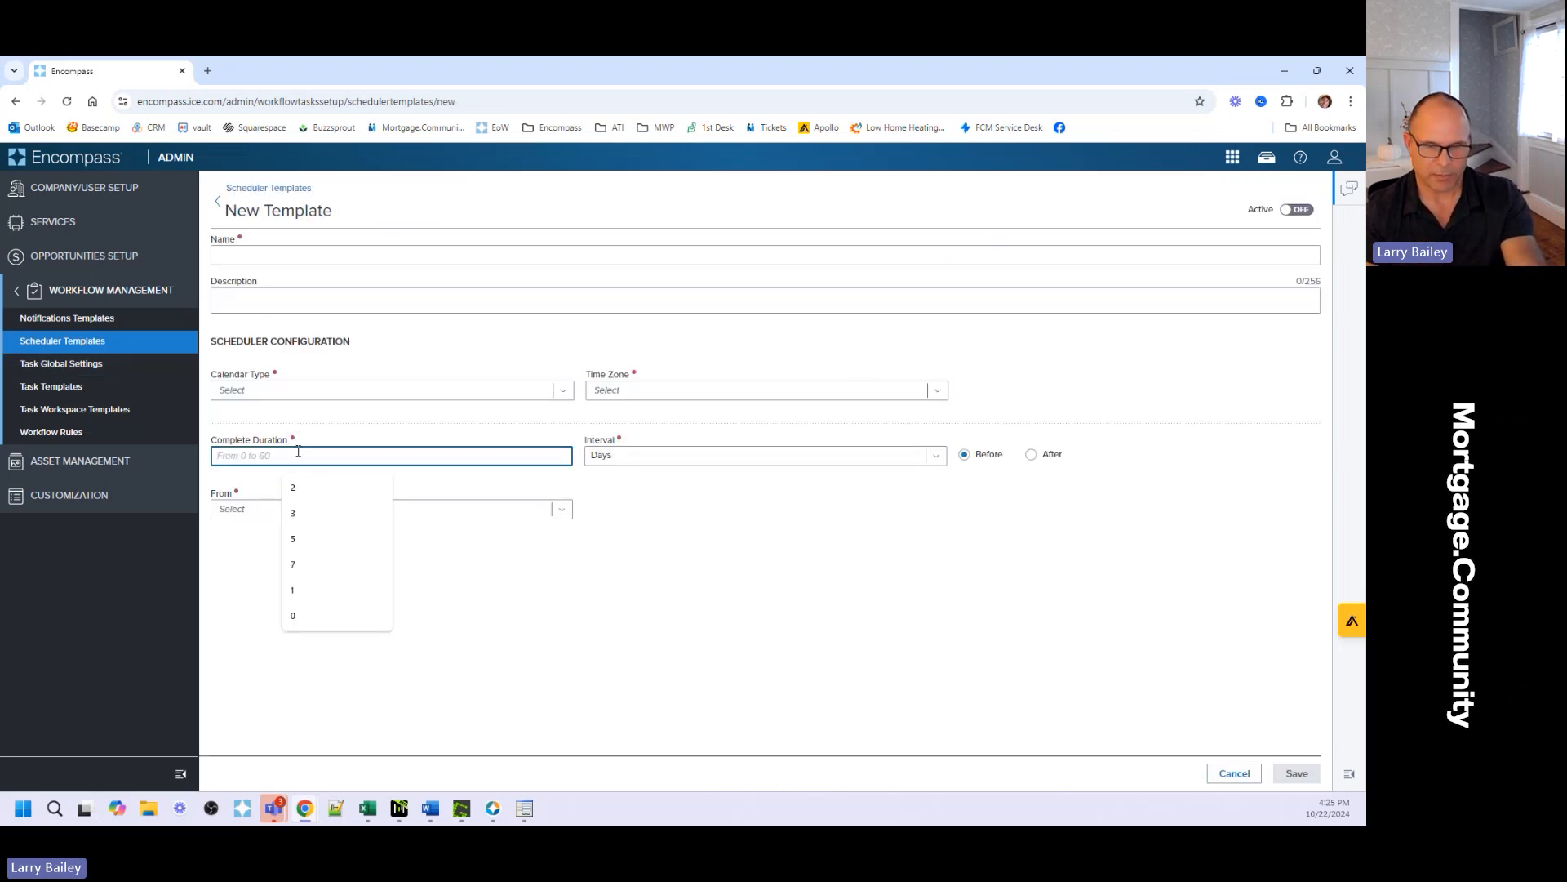
click(293, 487)
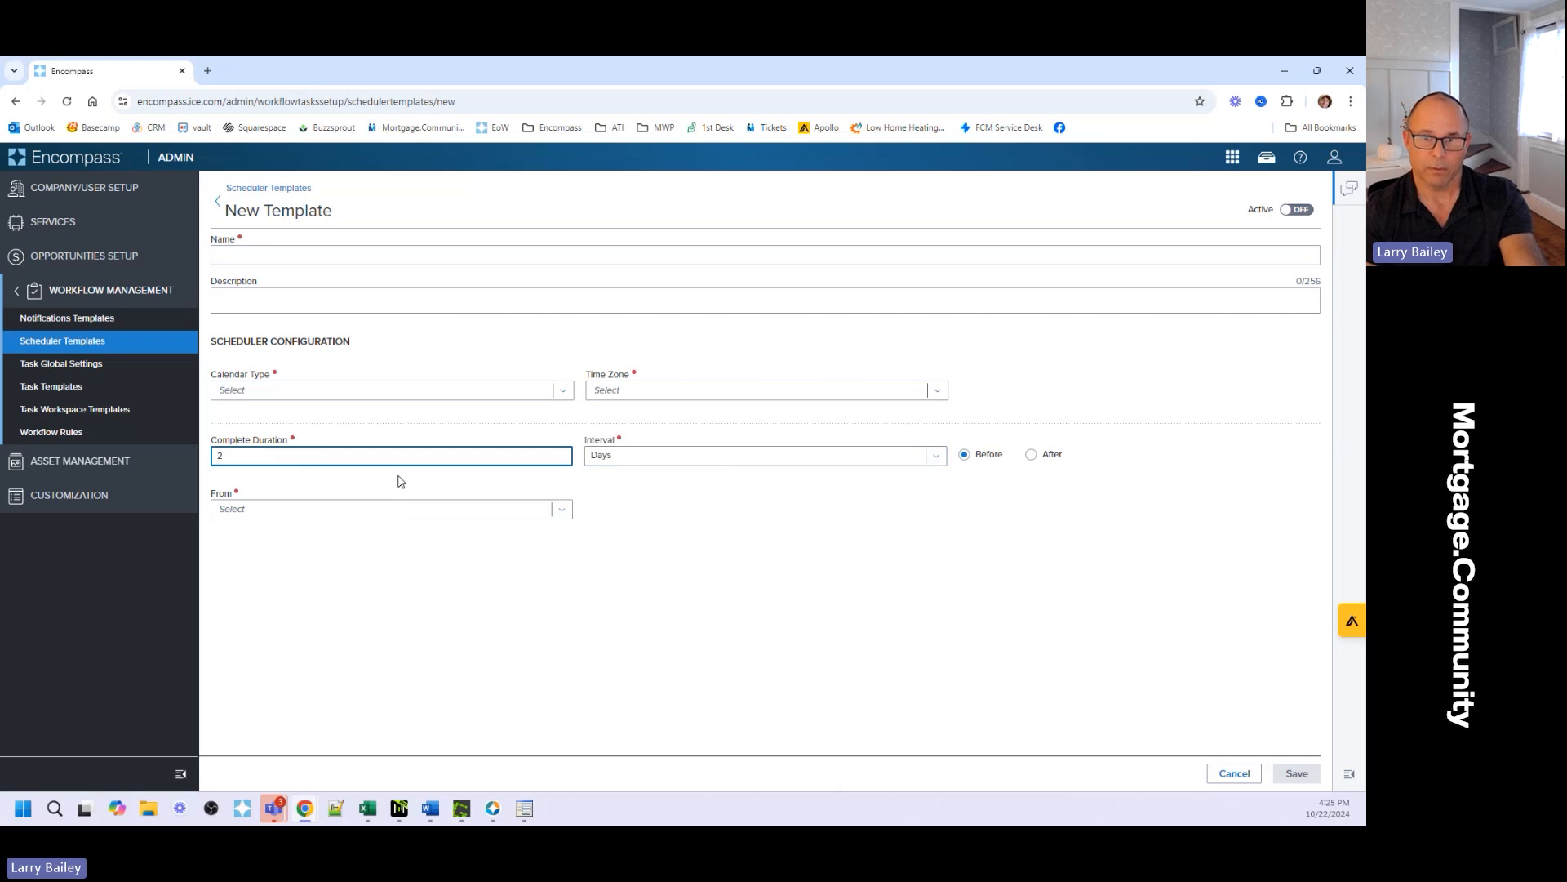
click(357, 508)
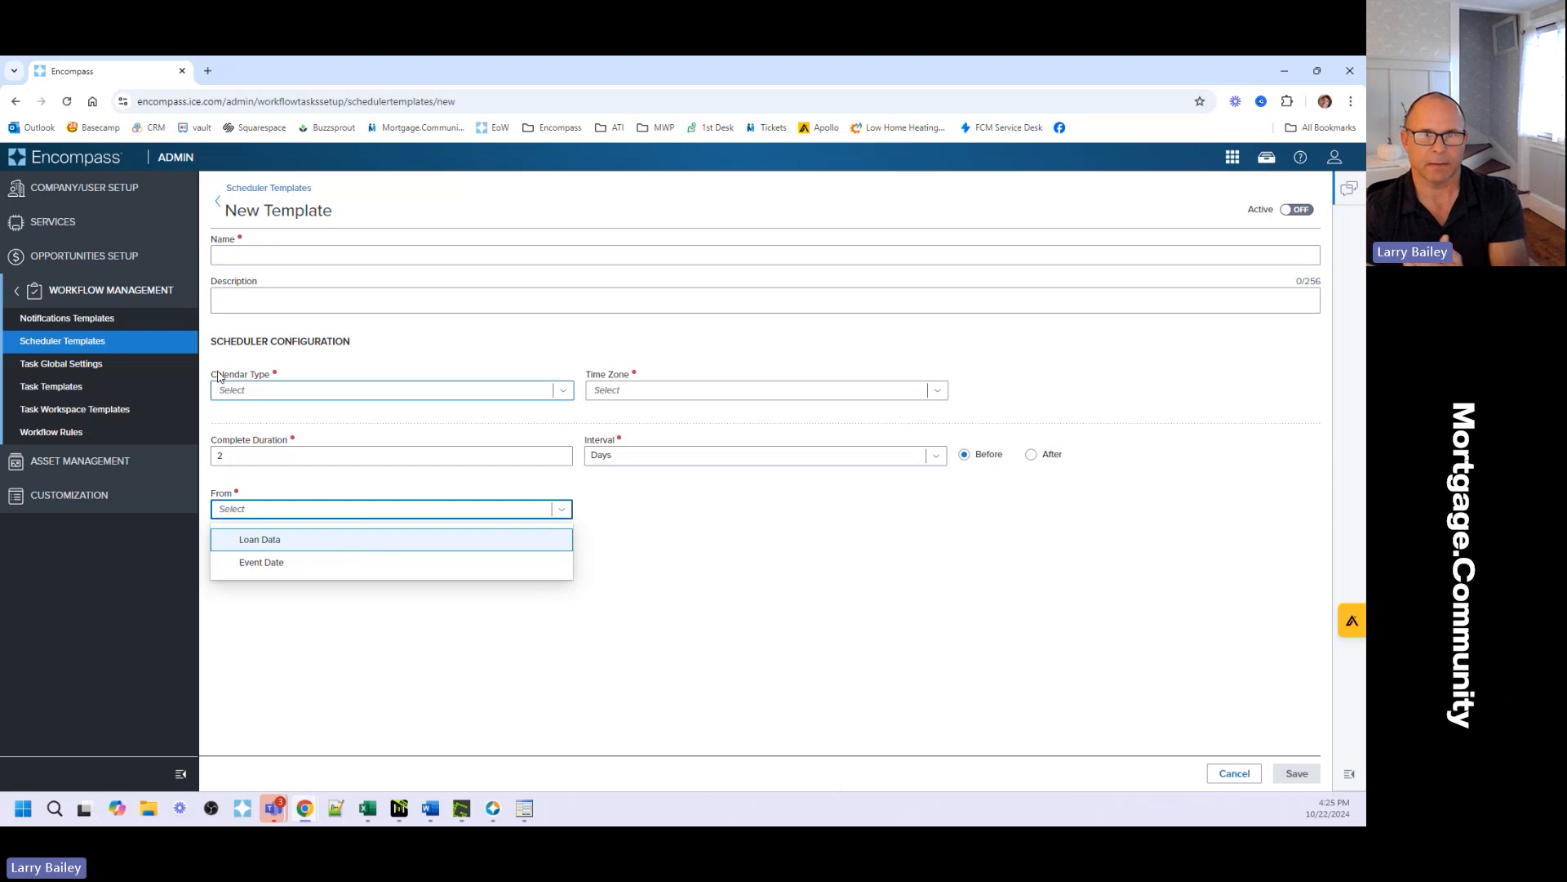
click(268, 189)
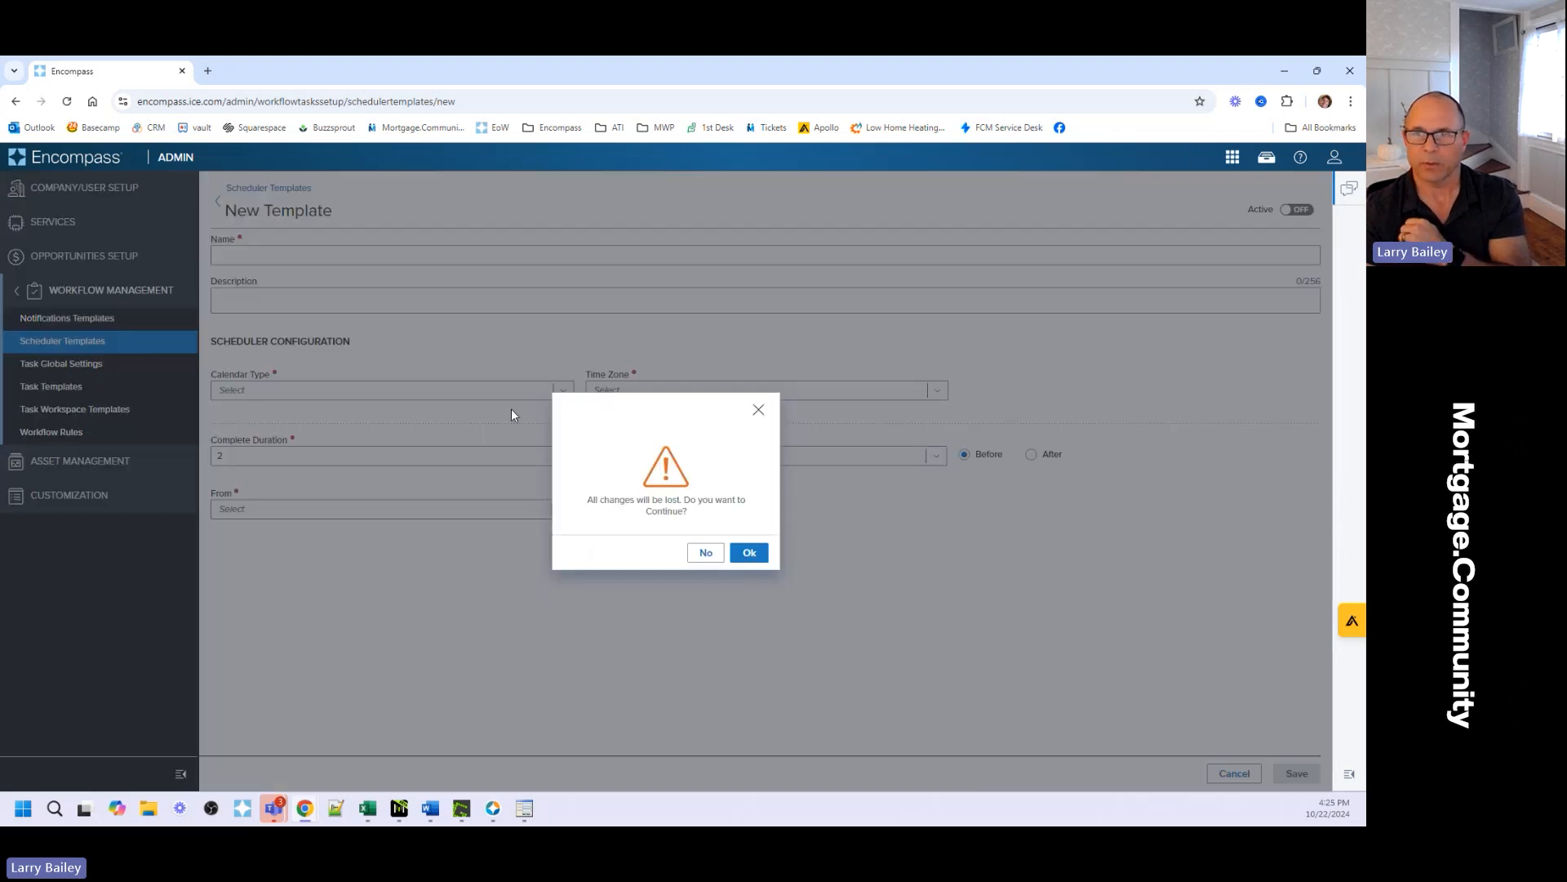
click(749, 553)
Set the calendar type of the "2 days before Initial Disclosures Due" scheduler to Company, then discard the change and go to the workflow rules
click(289, 263)
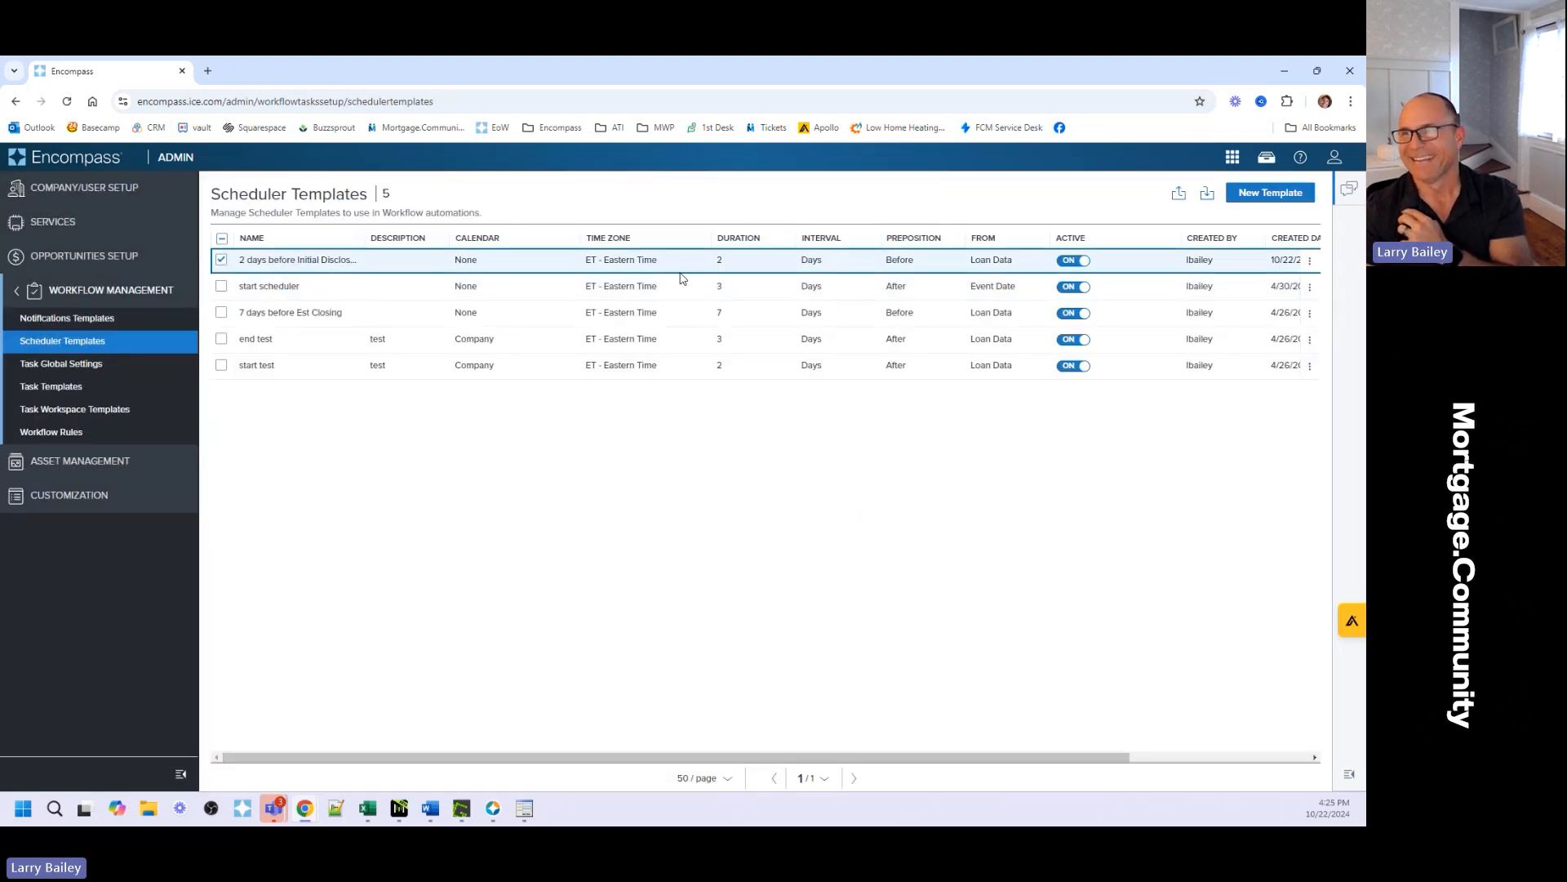
click(1228, 261)
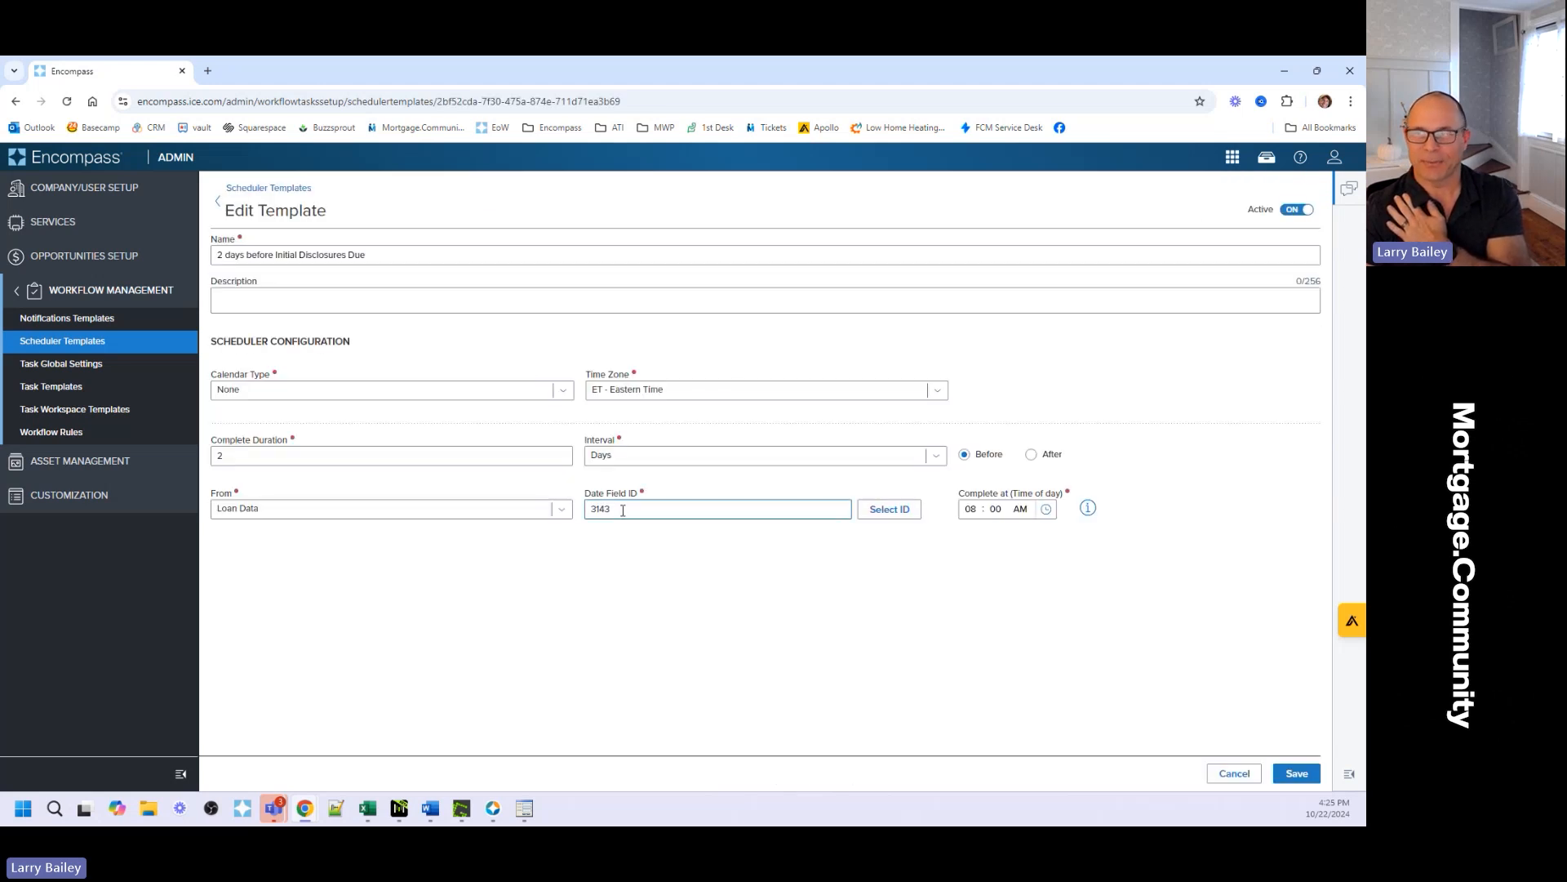
click(260, 458)
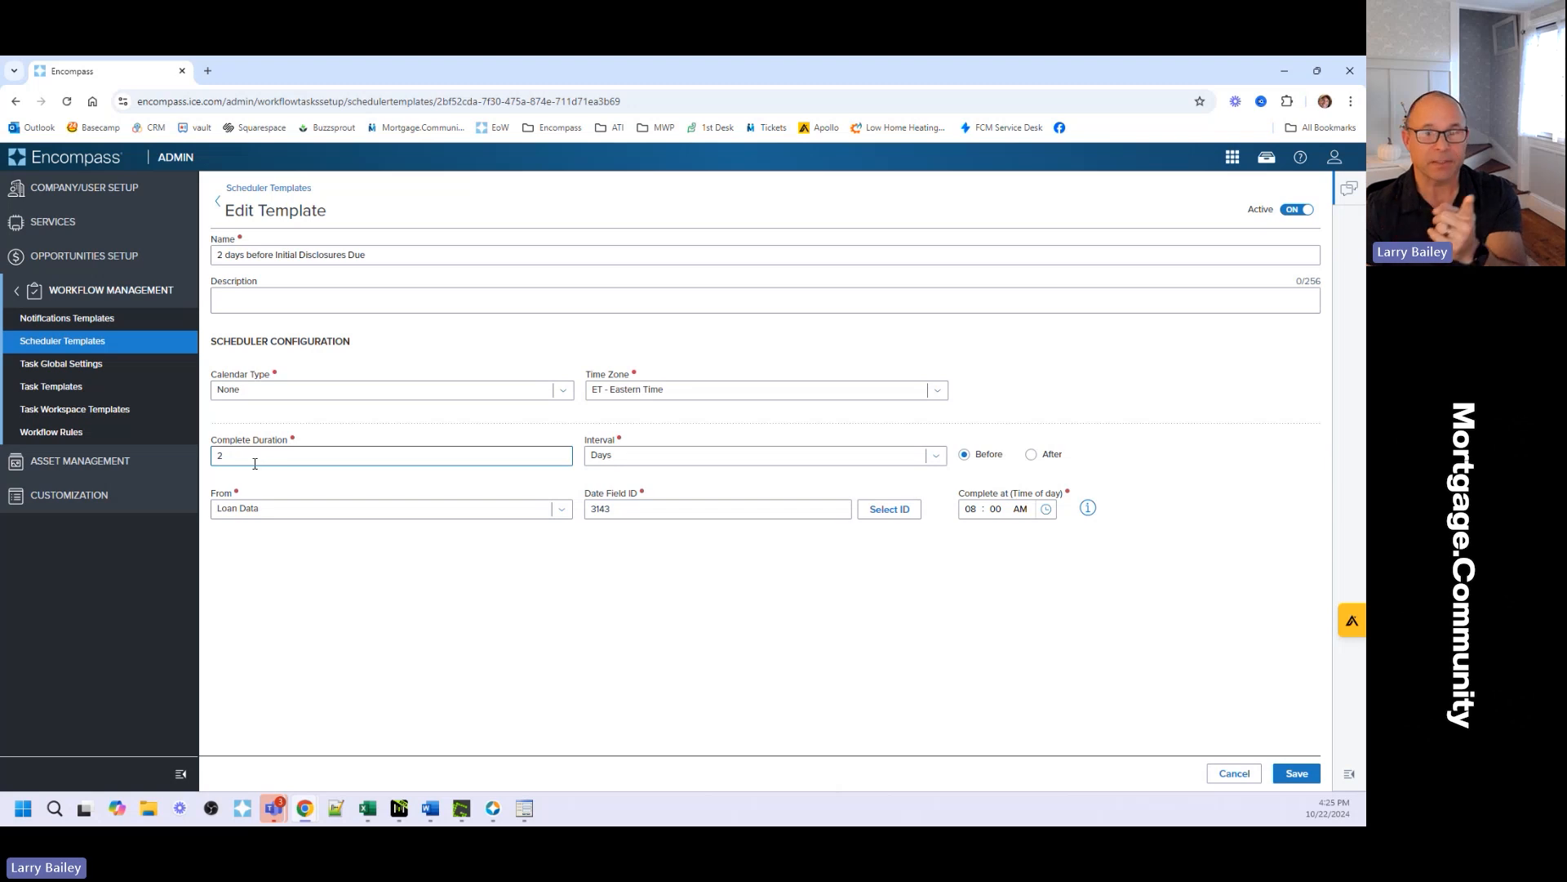
click(274, 399)
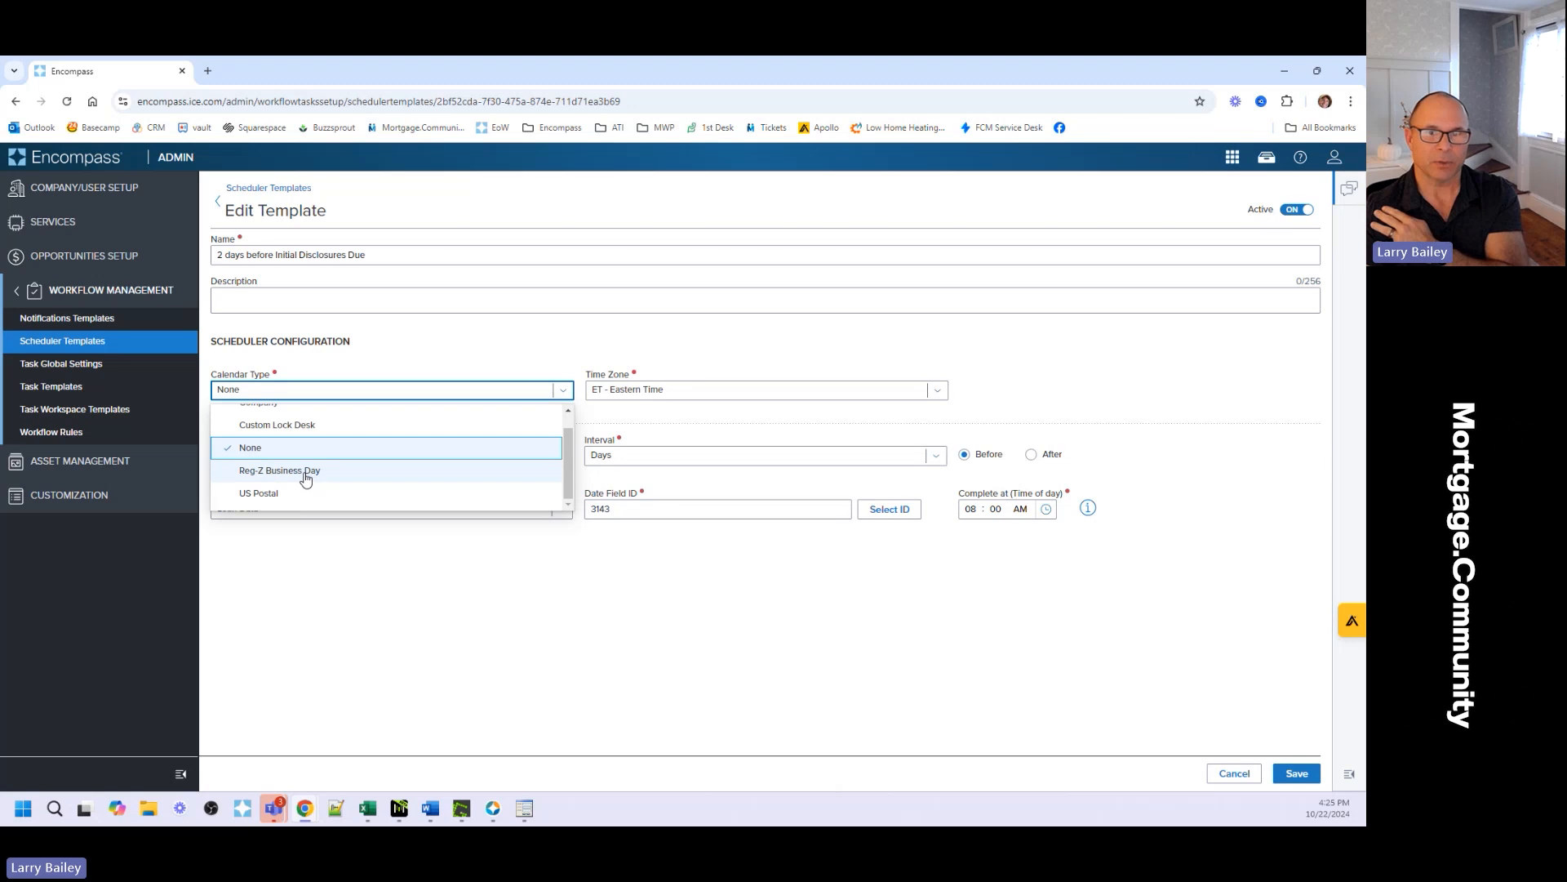
scroll(317, 437, up, 1)
click(286, 424)
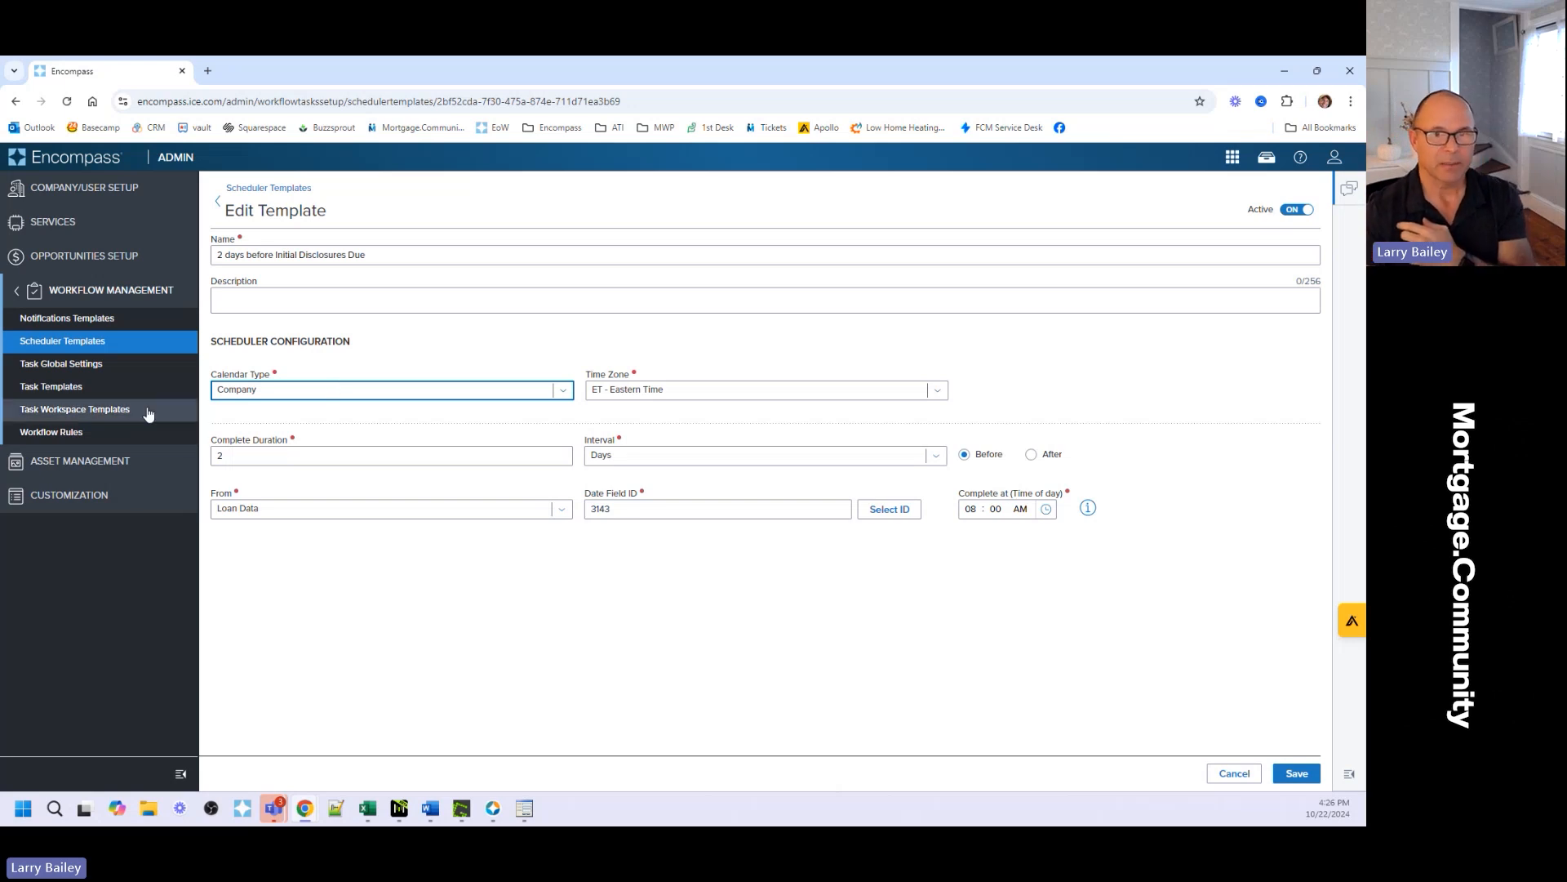
click(121, 430)
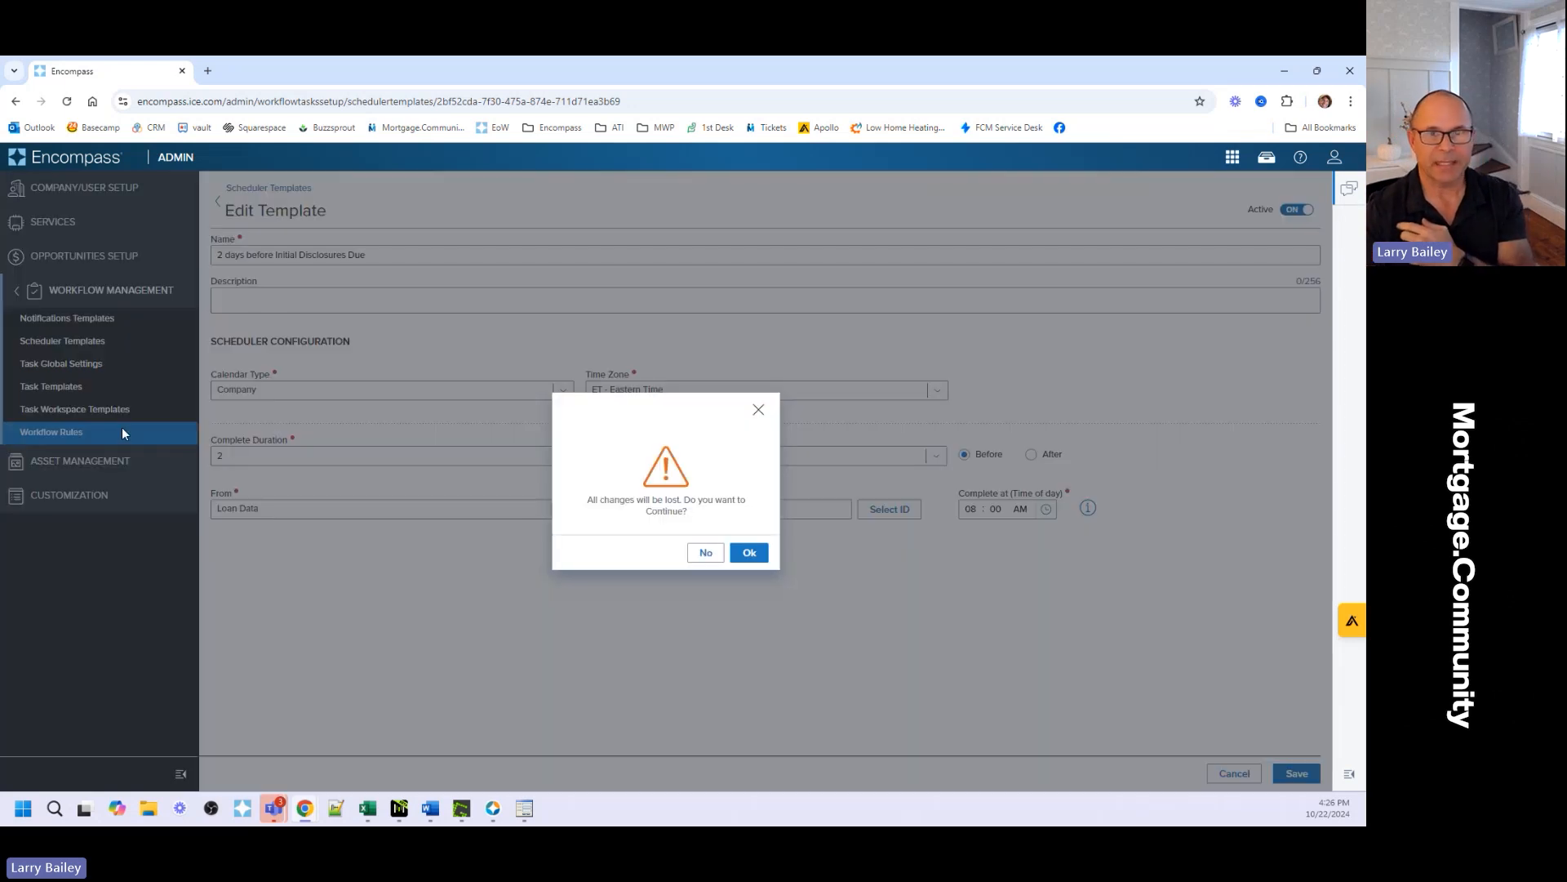
click(746, 552)
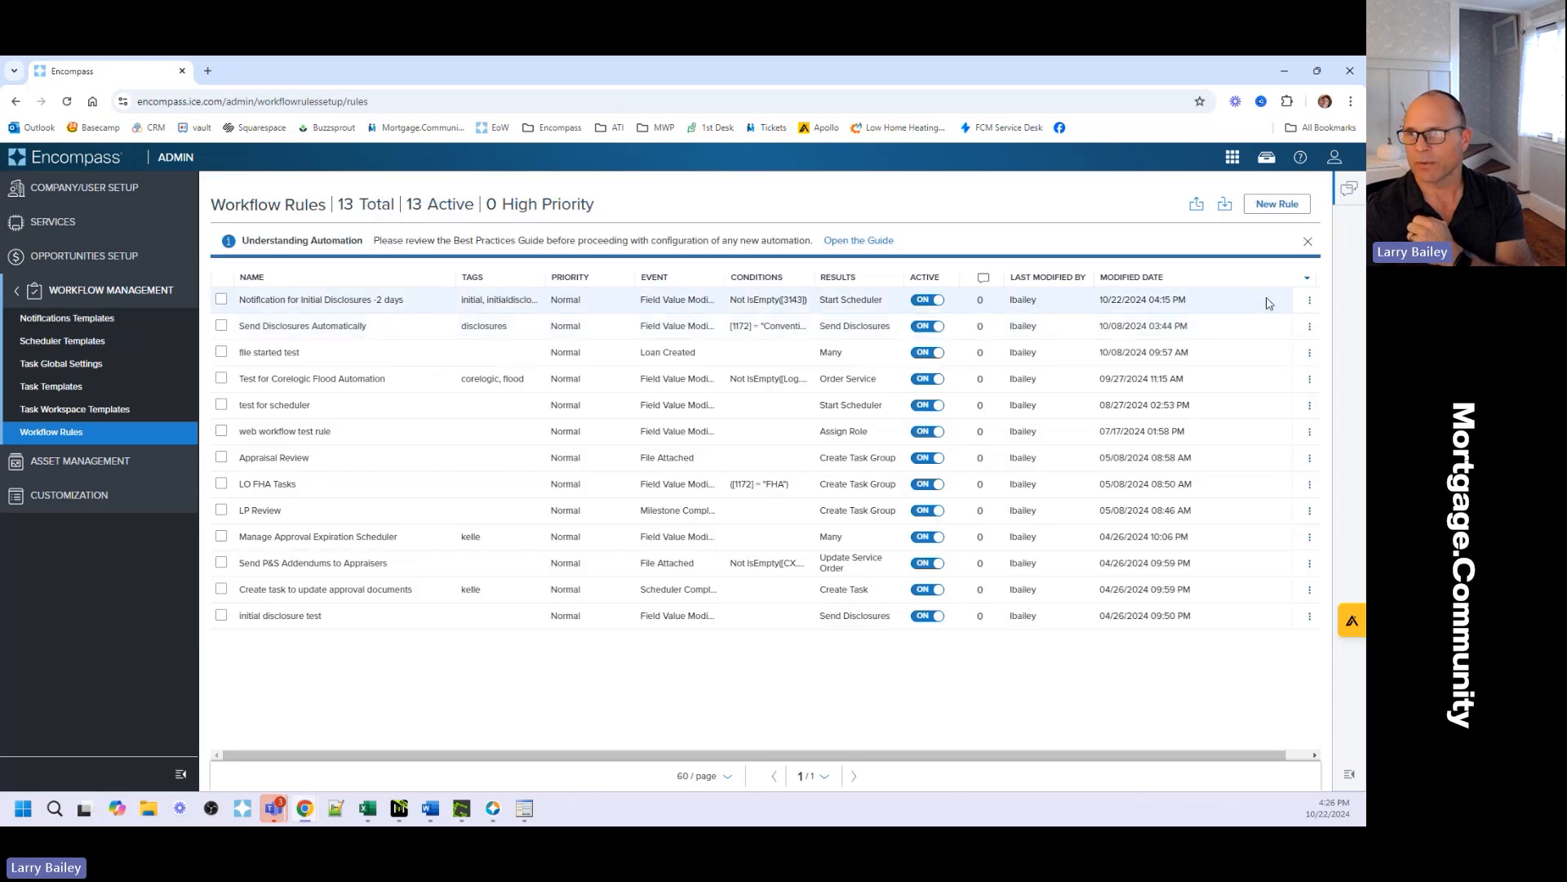
Start a new workflow rule and choose Cancel Scheduler as its resulting action
click(1278, 204)
click(435, 385)
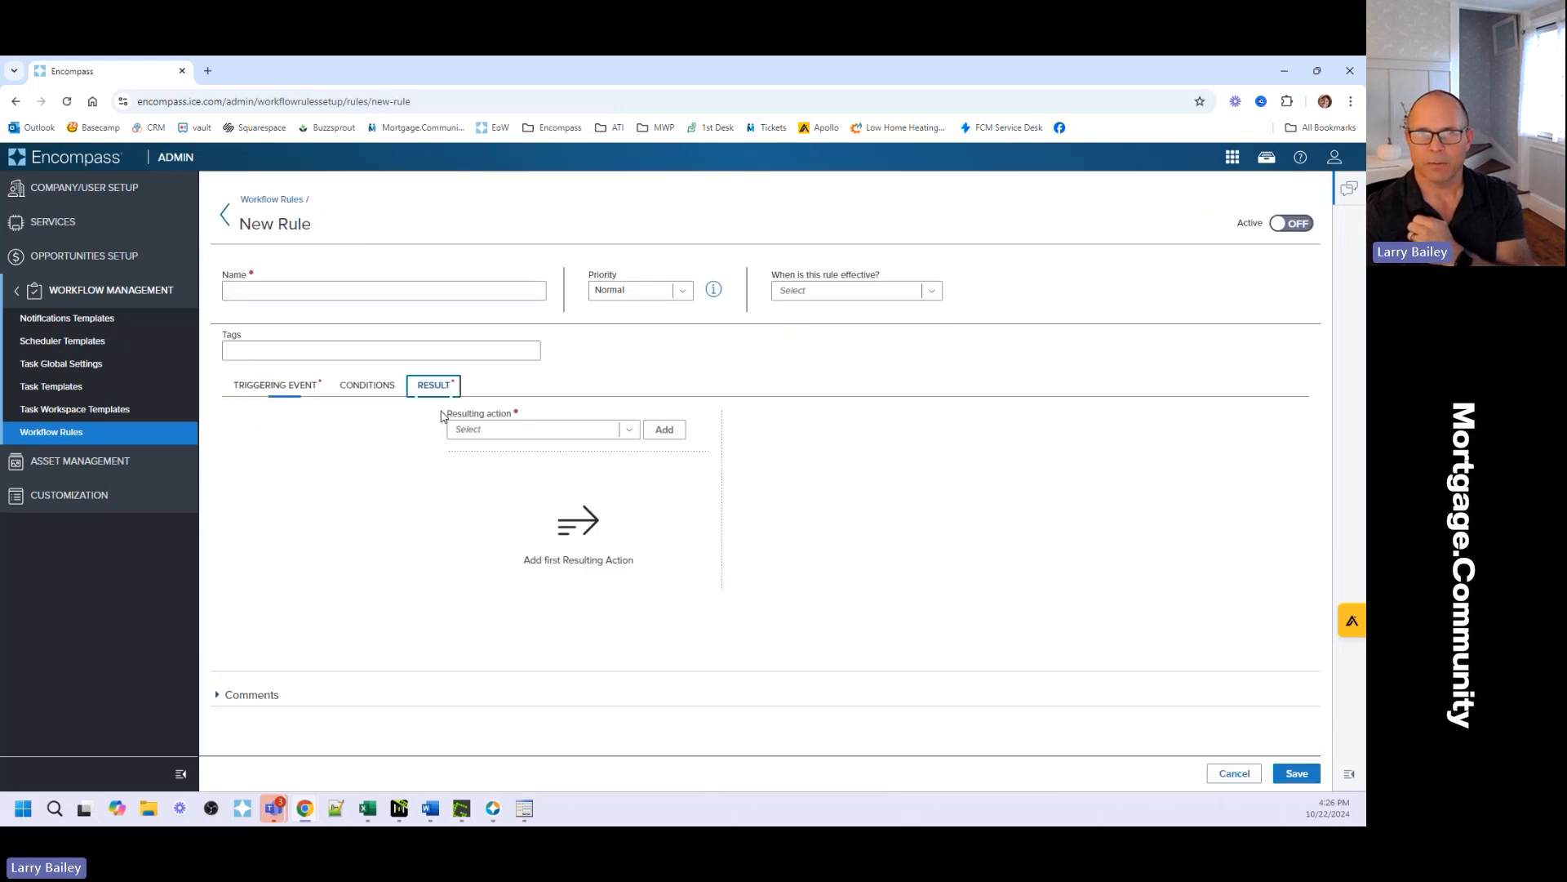
click(410, 429)
drag(416, 472, 410, 577)
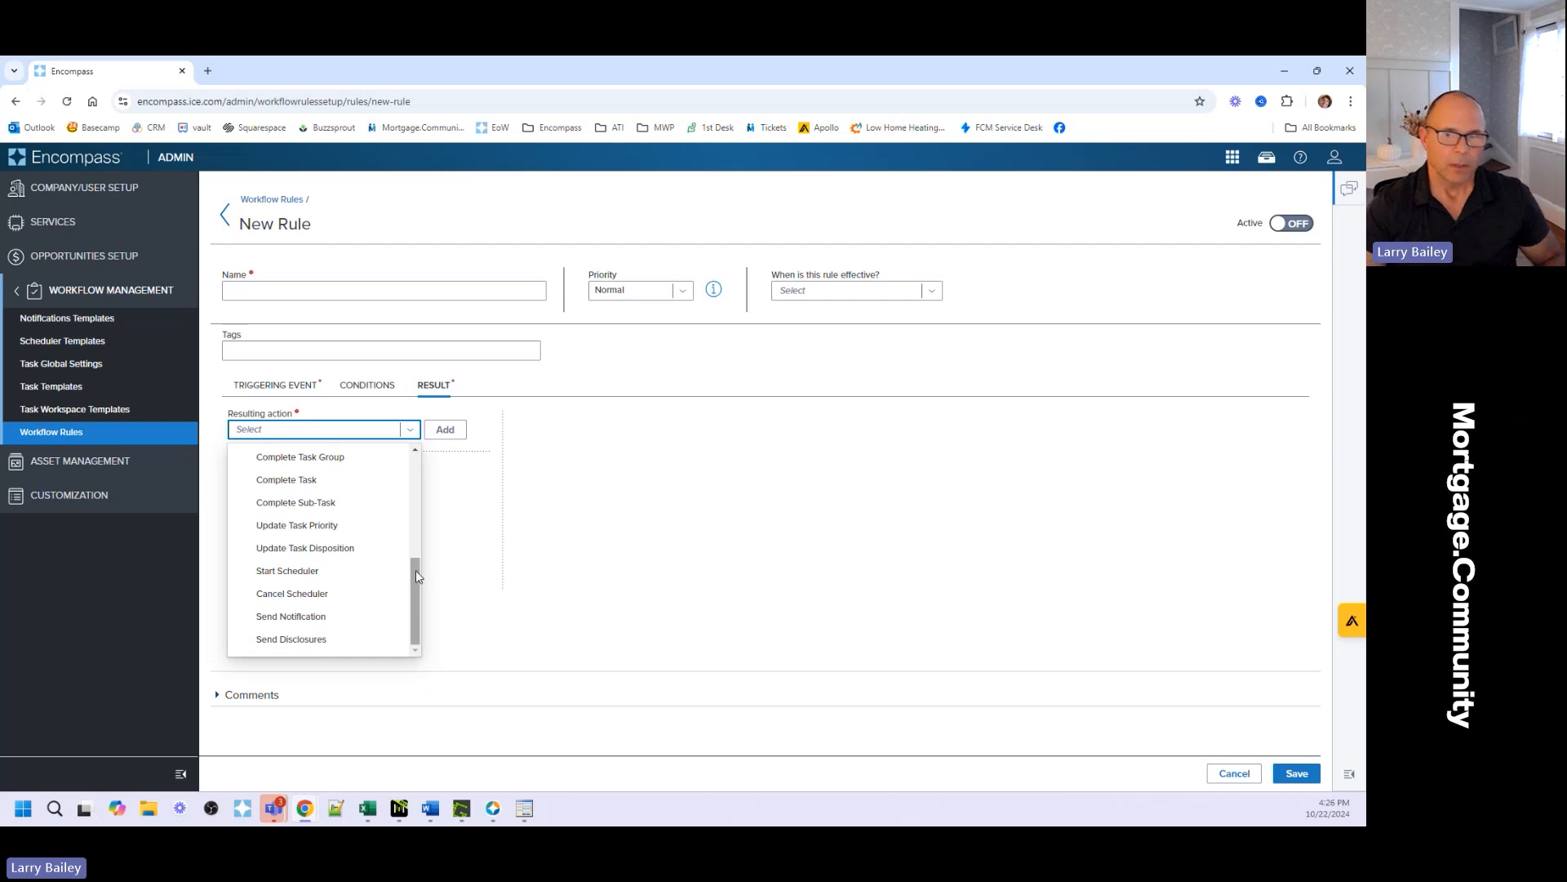
click(325, 595)
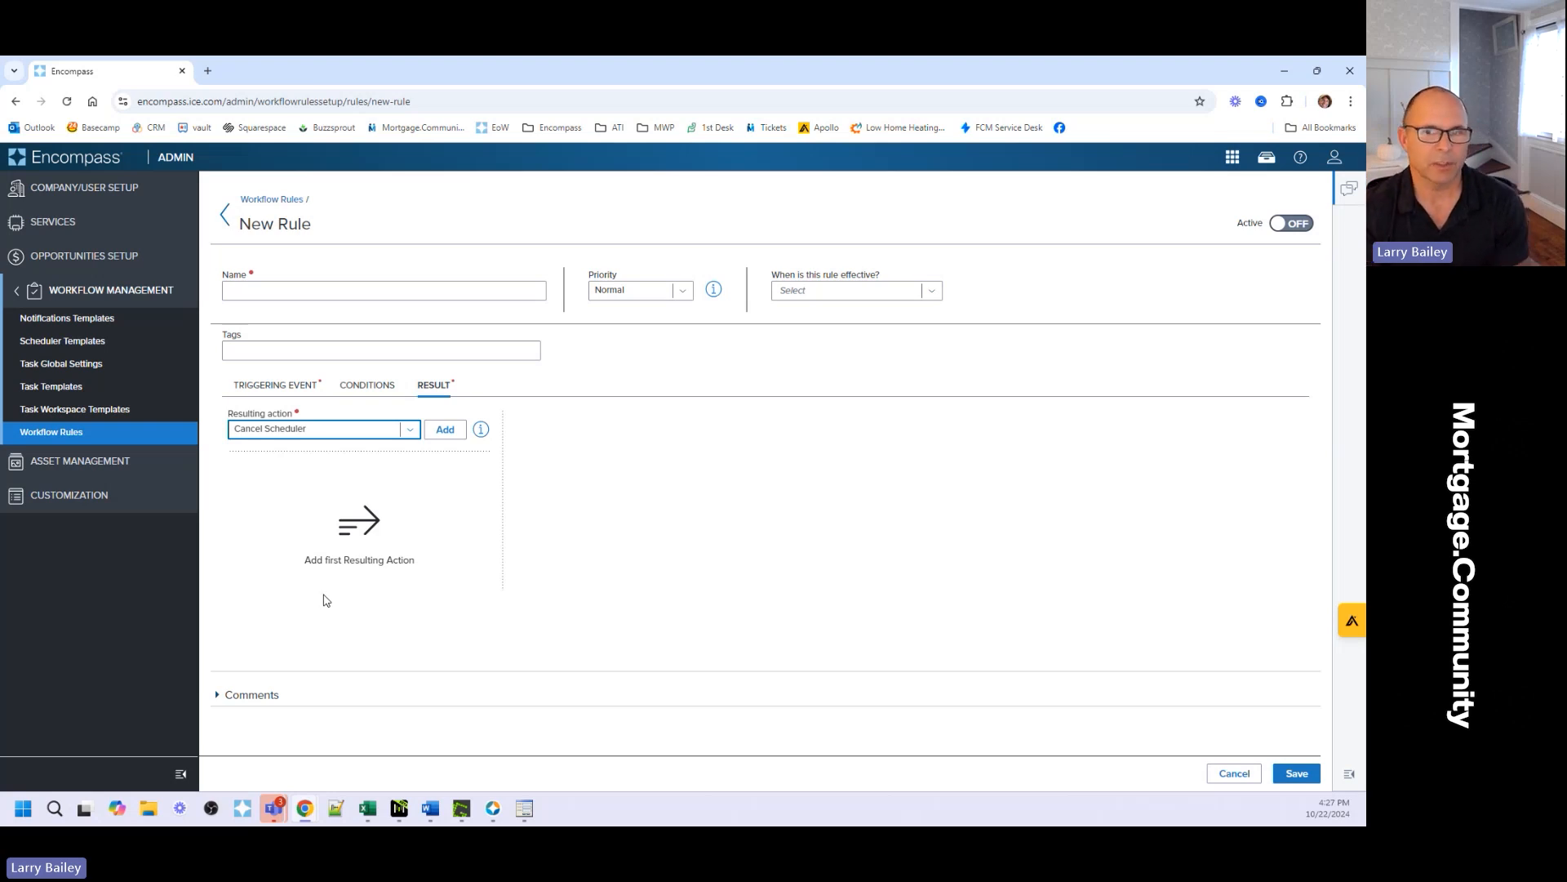
Set the new rule's triggering event to Field Value Modified on Encompass field 1393, Trans Details Current Loan Status
click(307, 386)
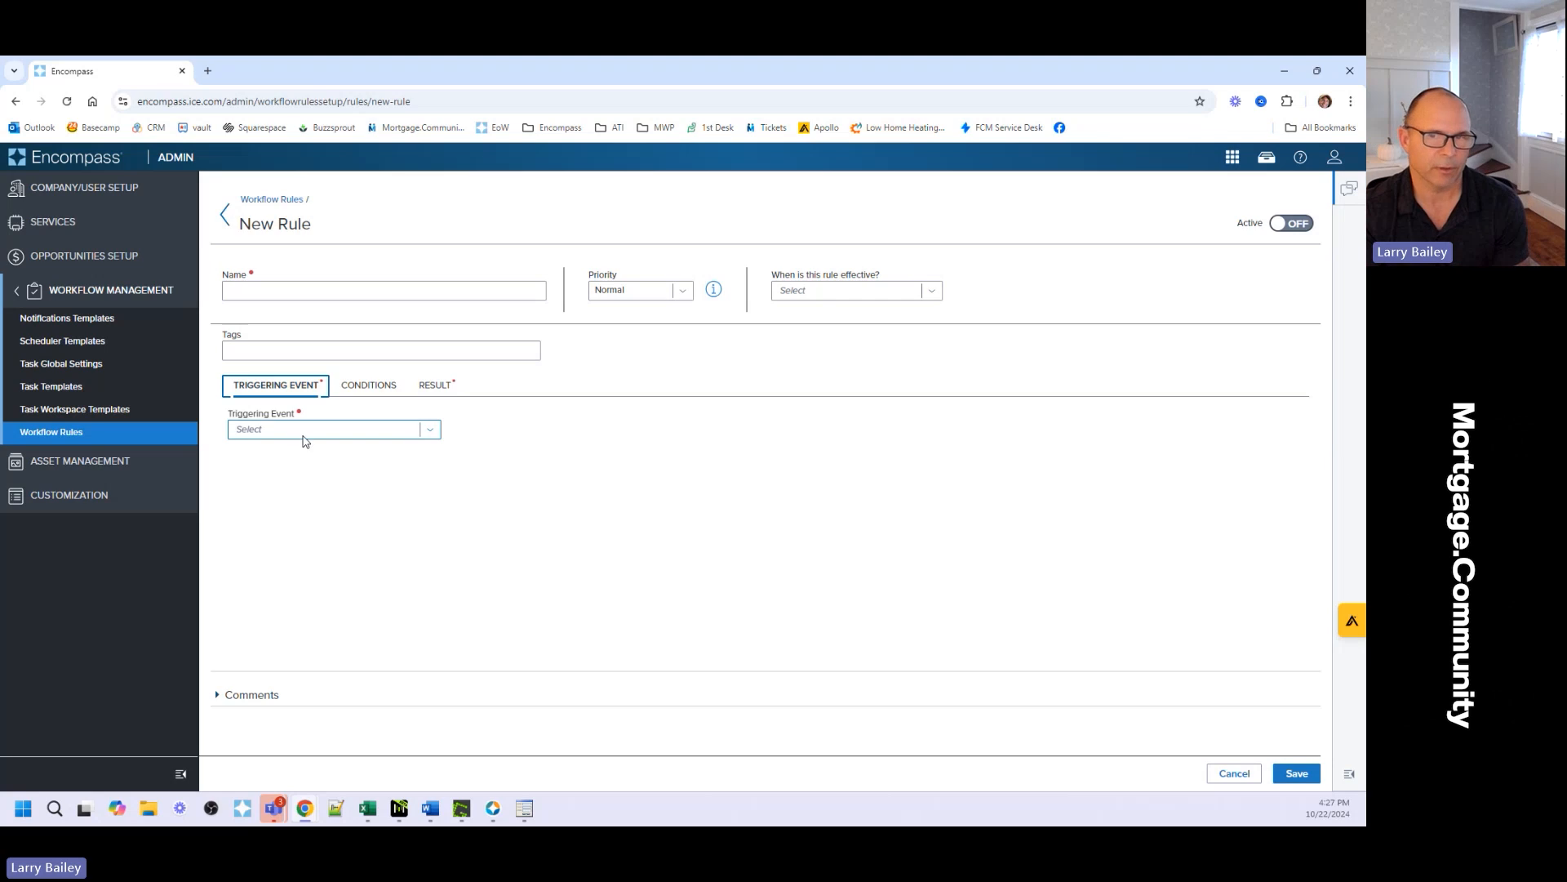
click(305, 434)
click(303, 476)
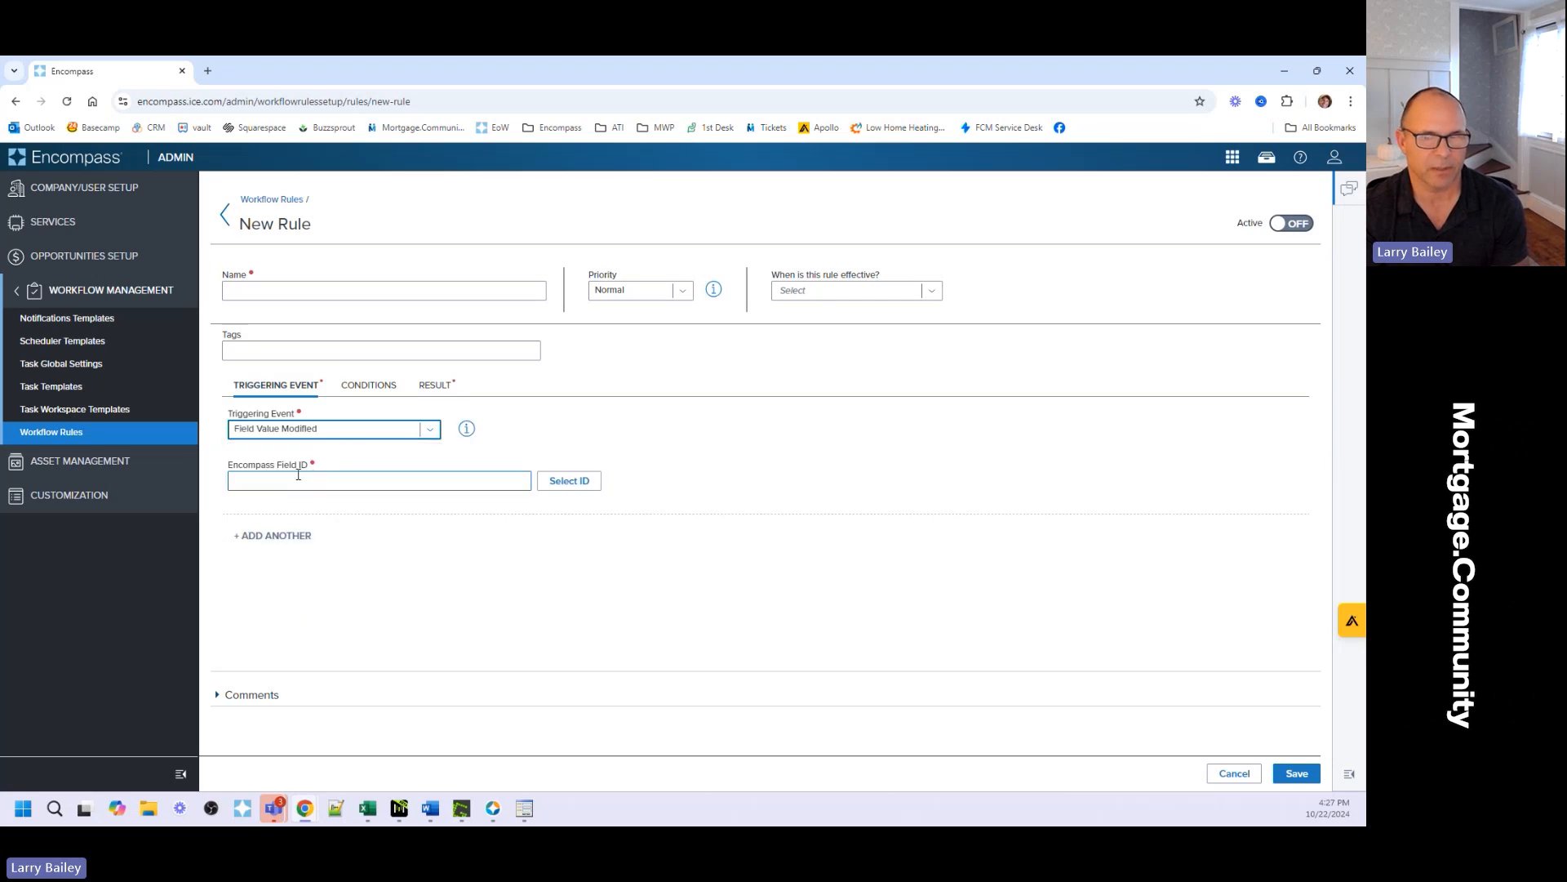
click(548, 486)
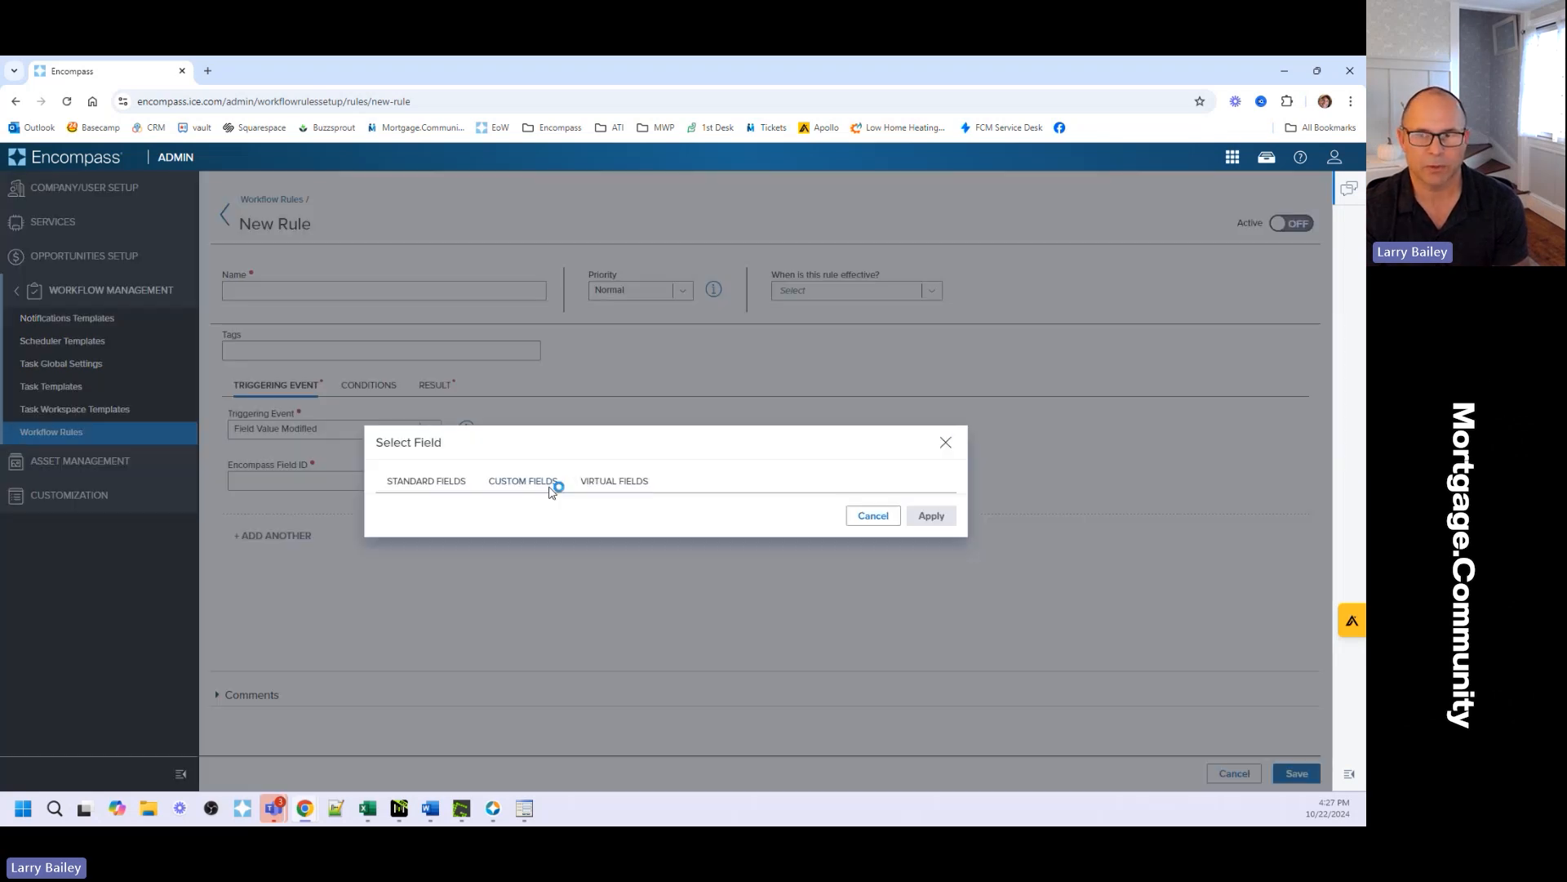
click(798, 343)
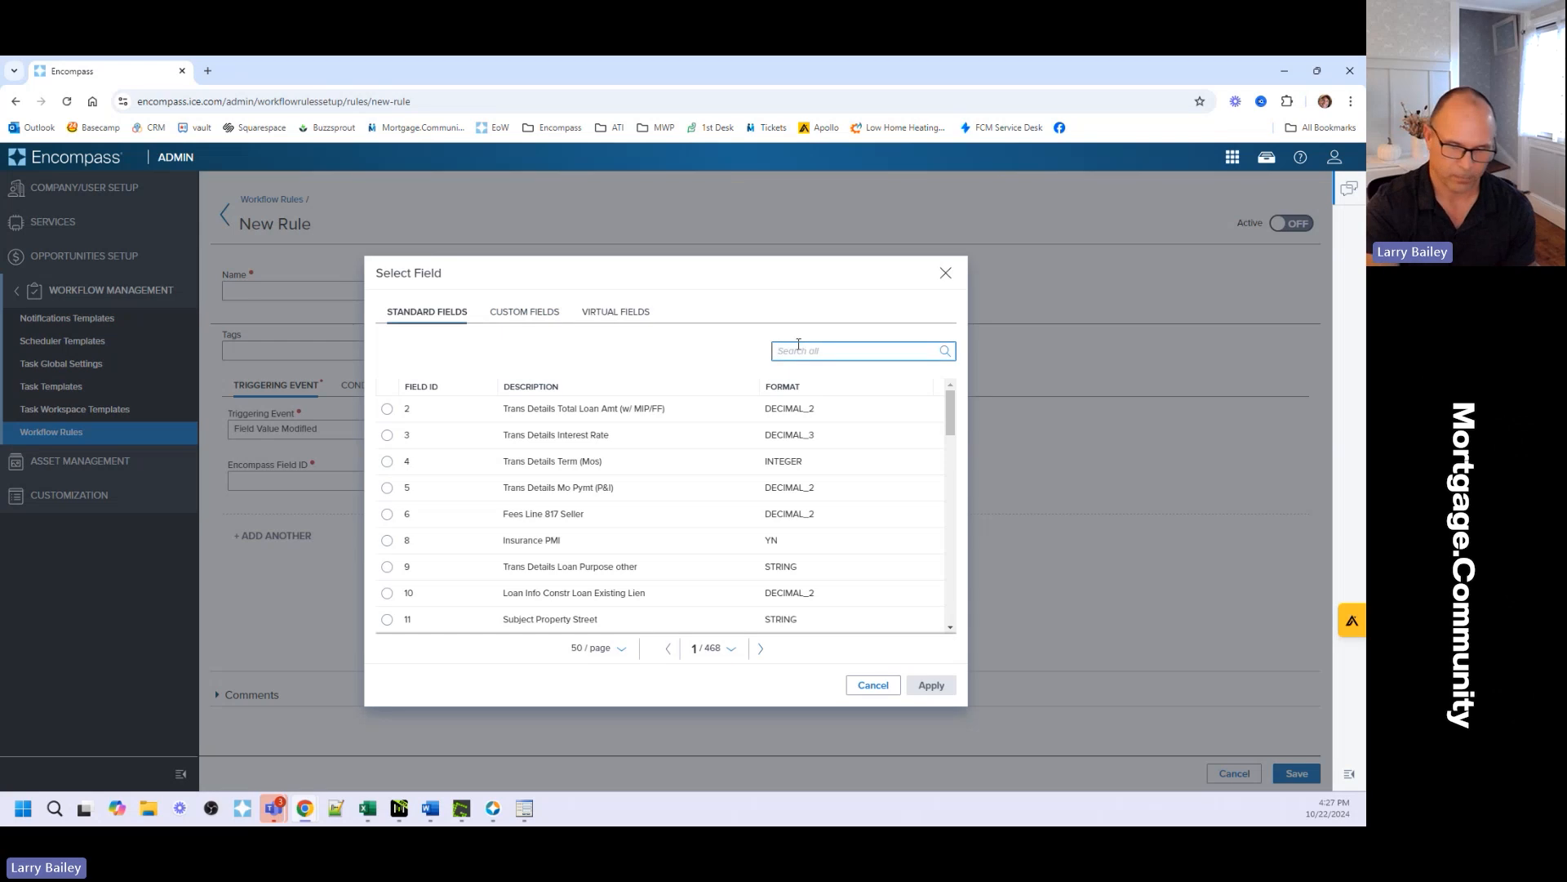
text(1393)
key(Return)
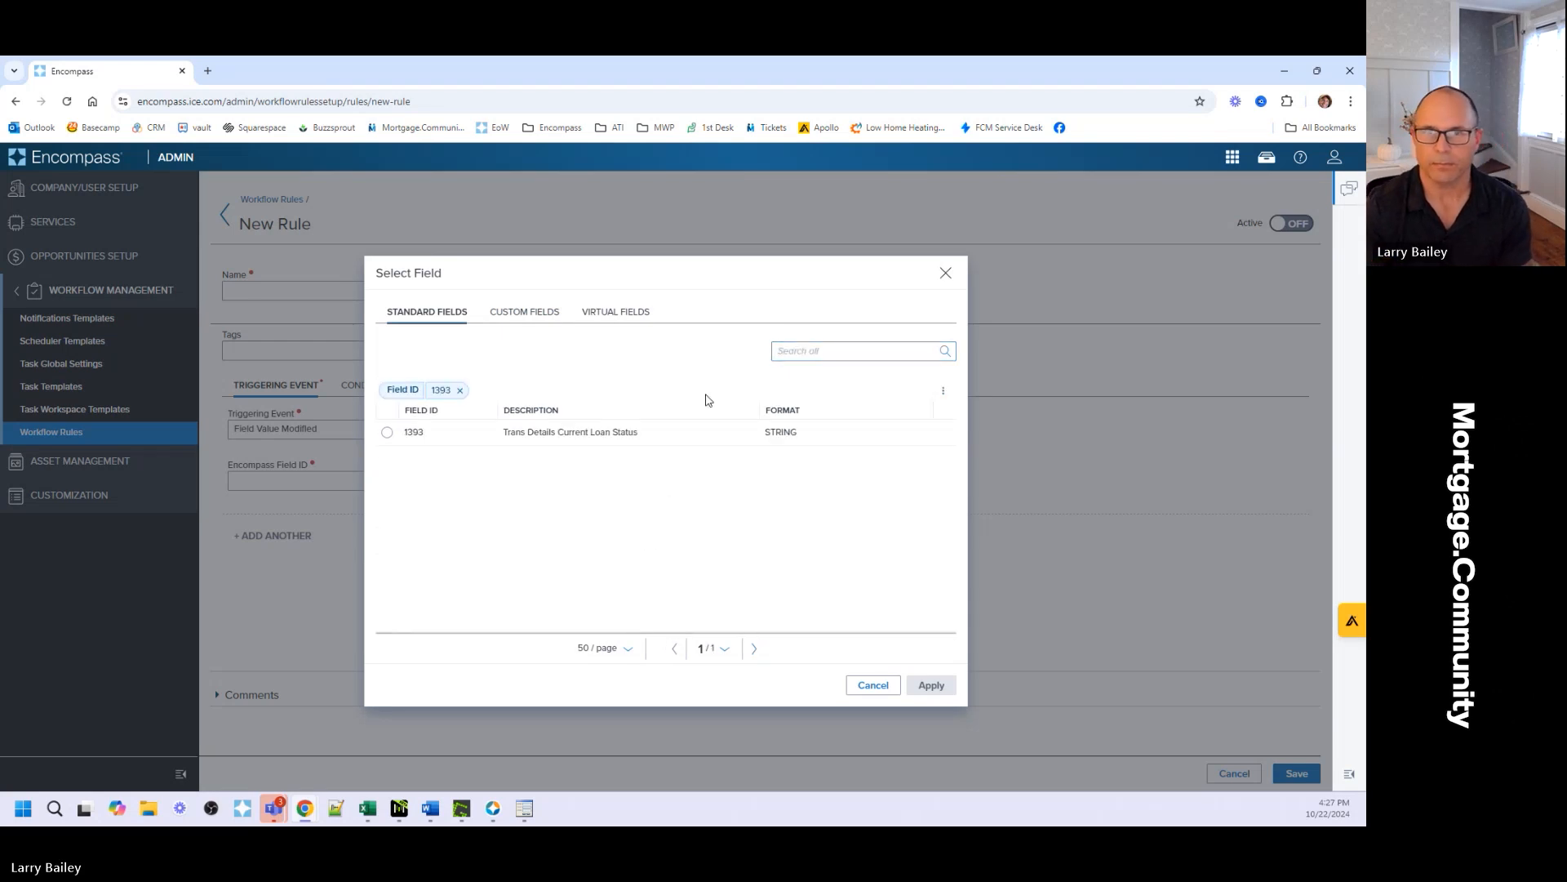
click(387, 431)
click(931, 685)
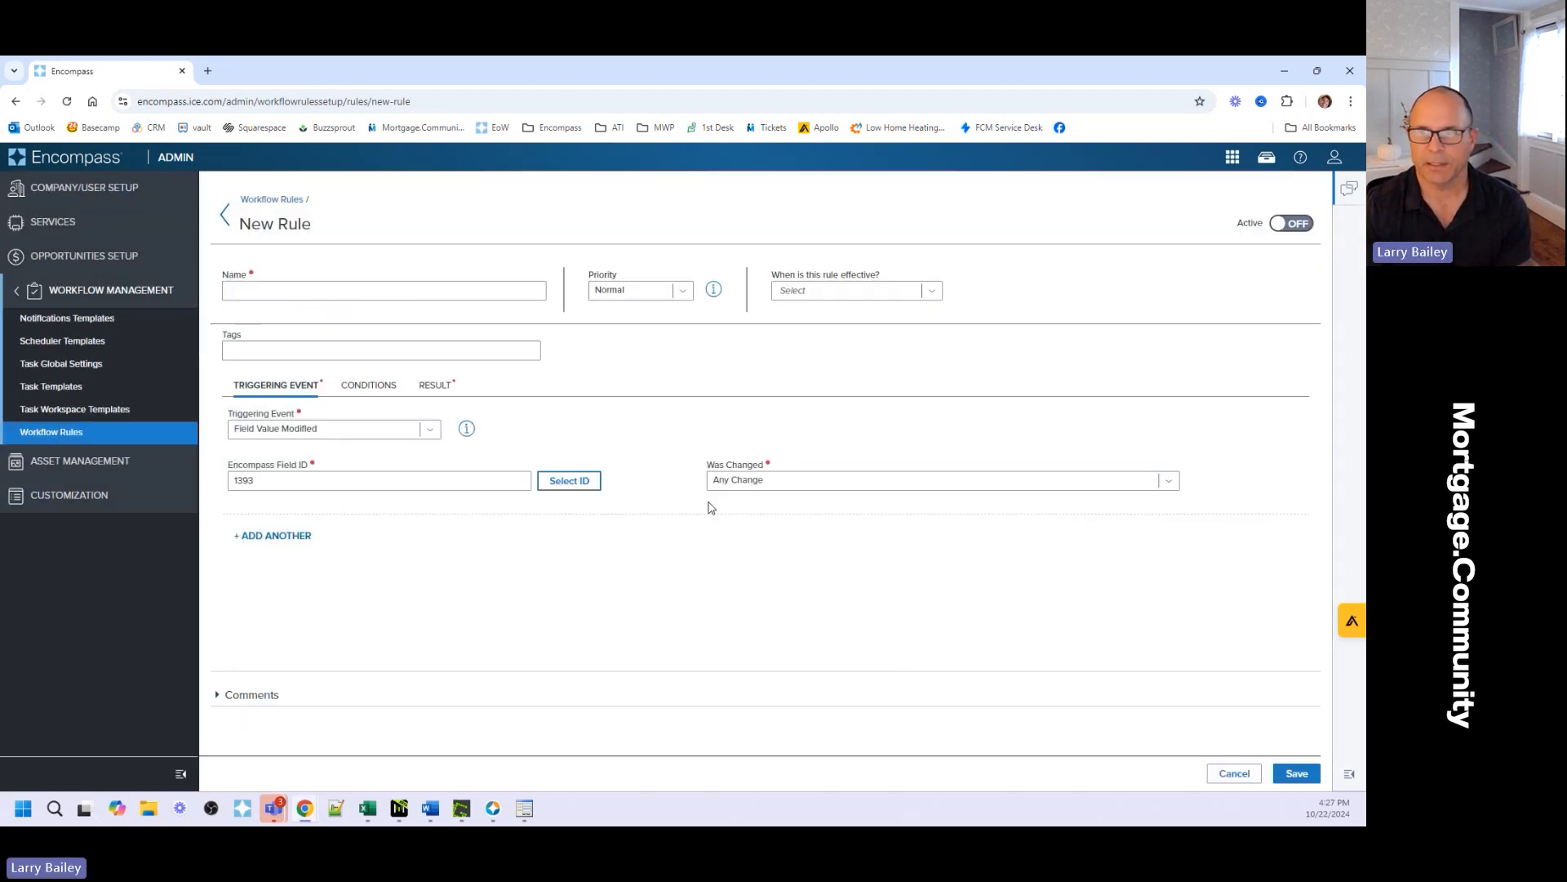
Build the rule's advanced condition with Query Builder, using standard field 1393, Trans Details Current Loan Status
click(387, 391)
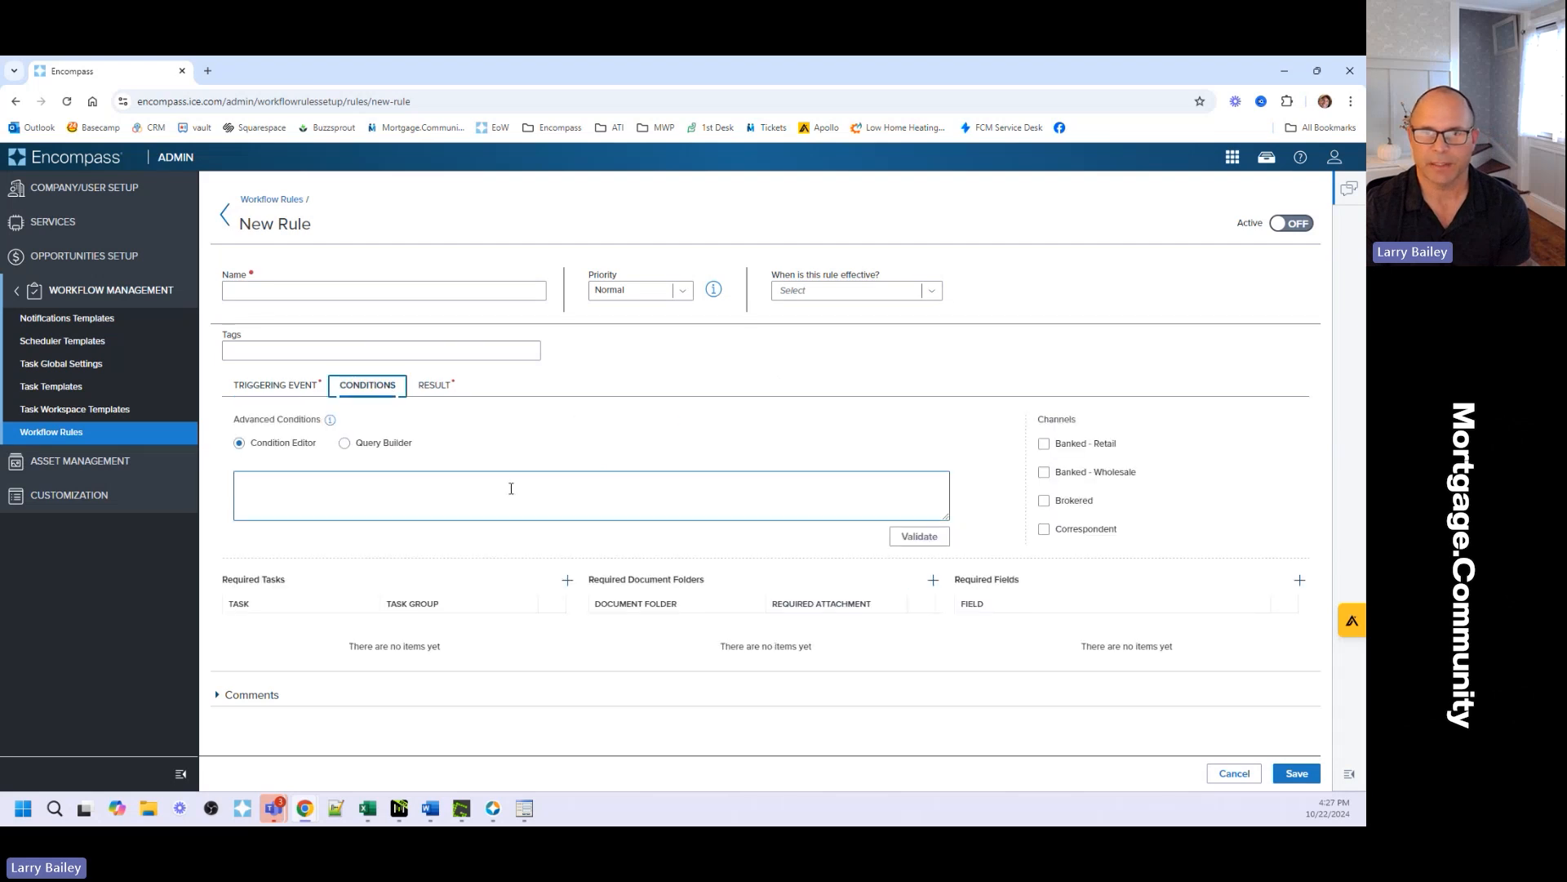
click(346, 445)
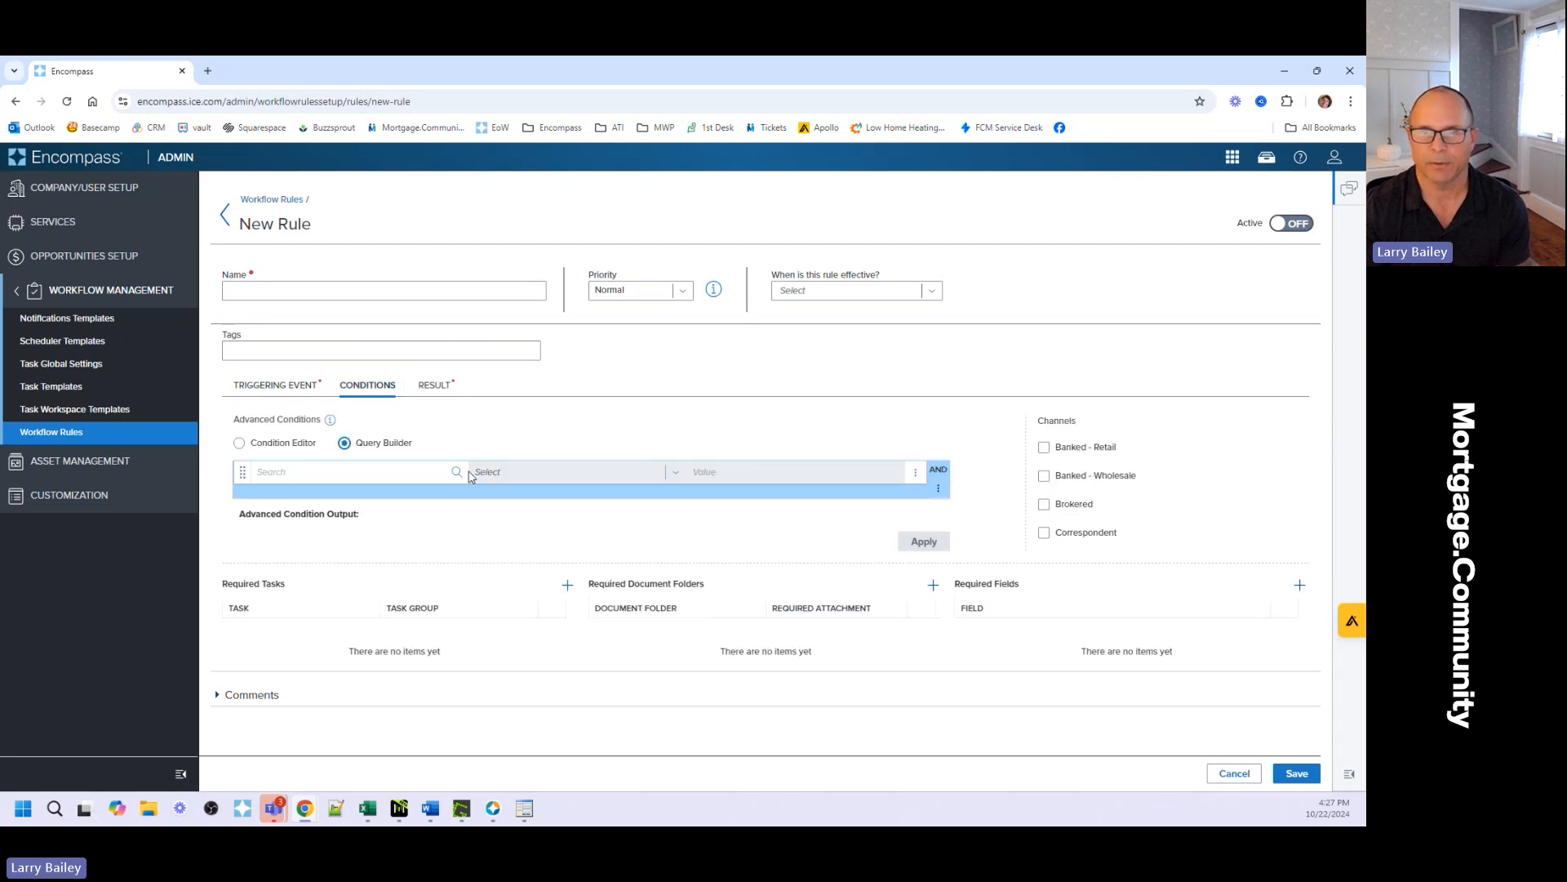
click(461, 472)
click(825, 349)
text(1393)
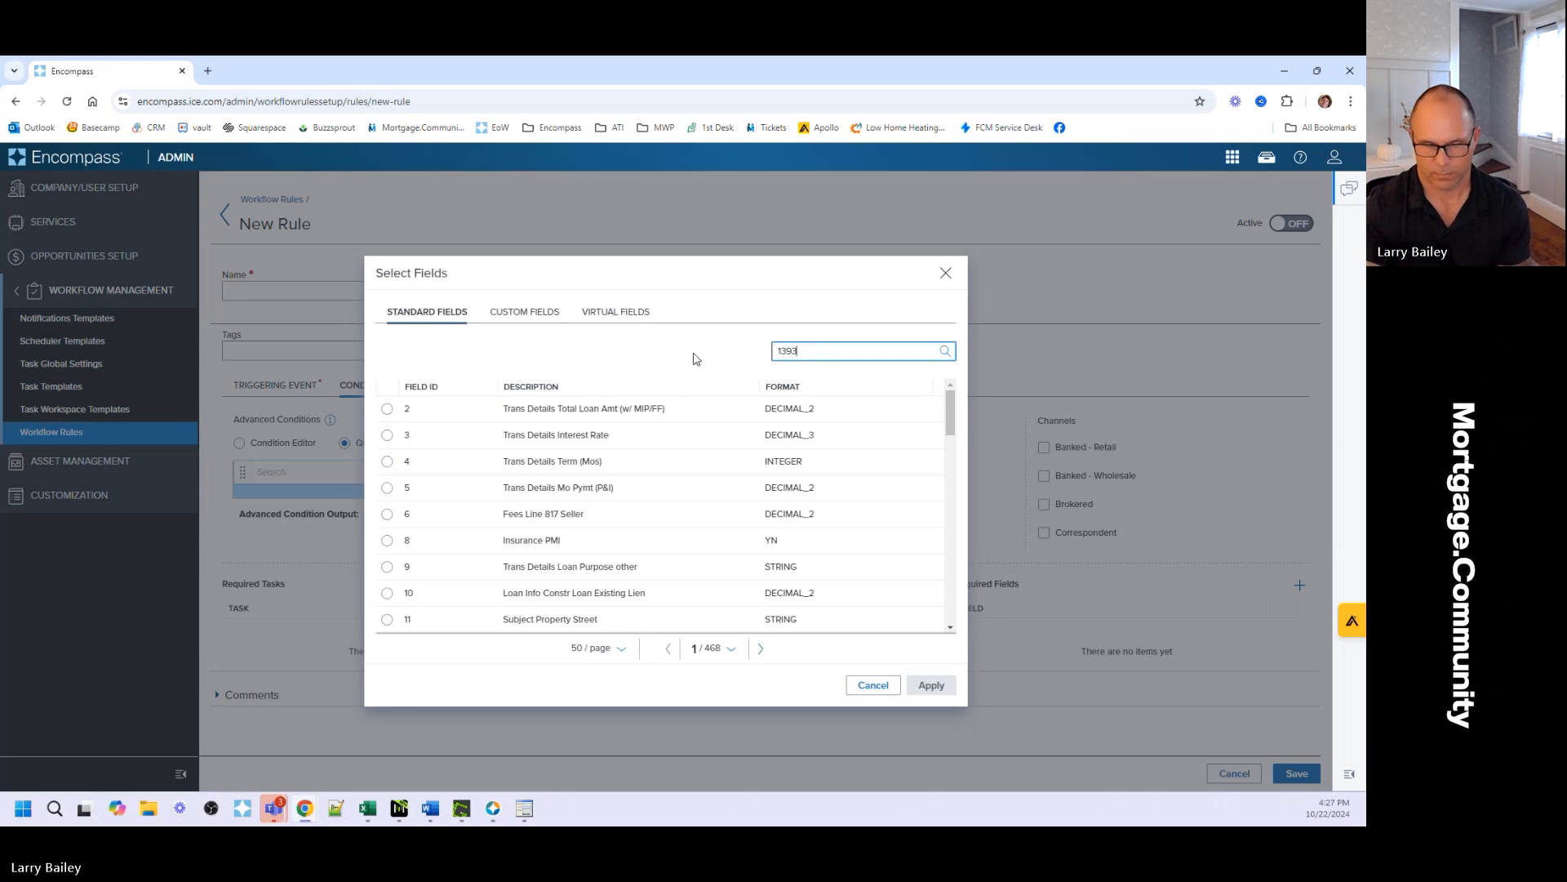
key(Return)
click(389, 432)
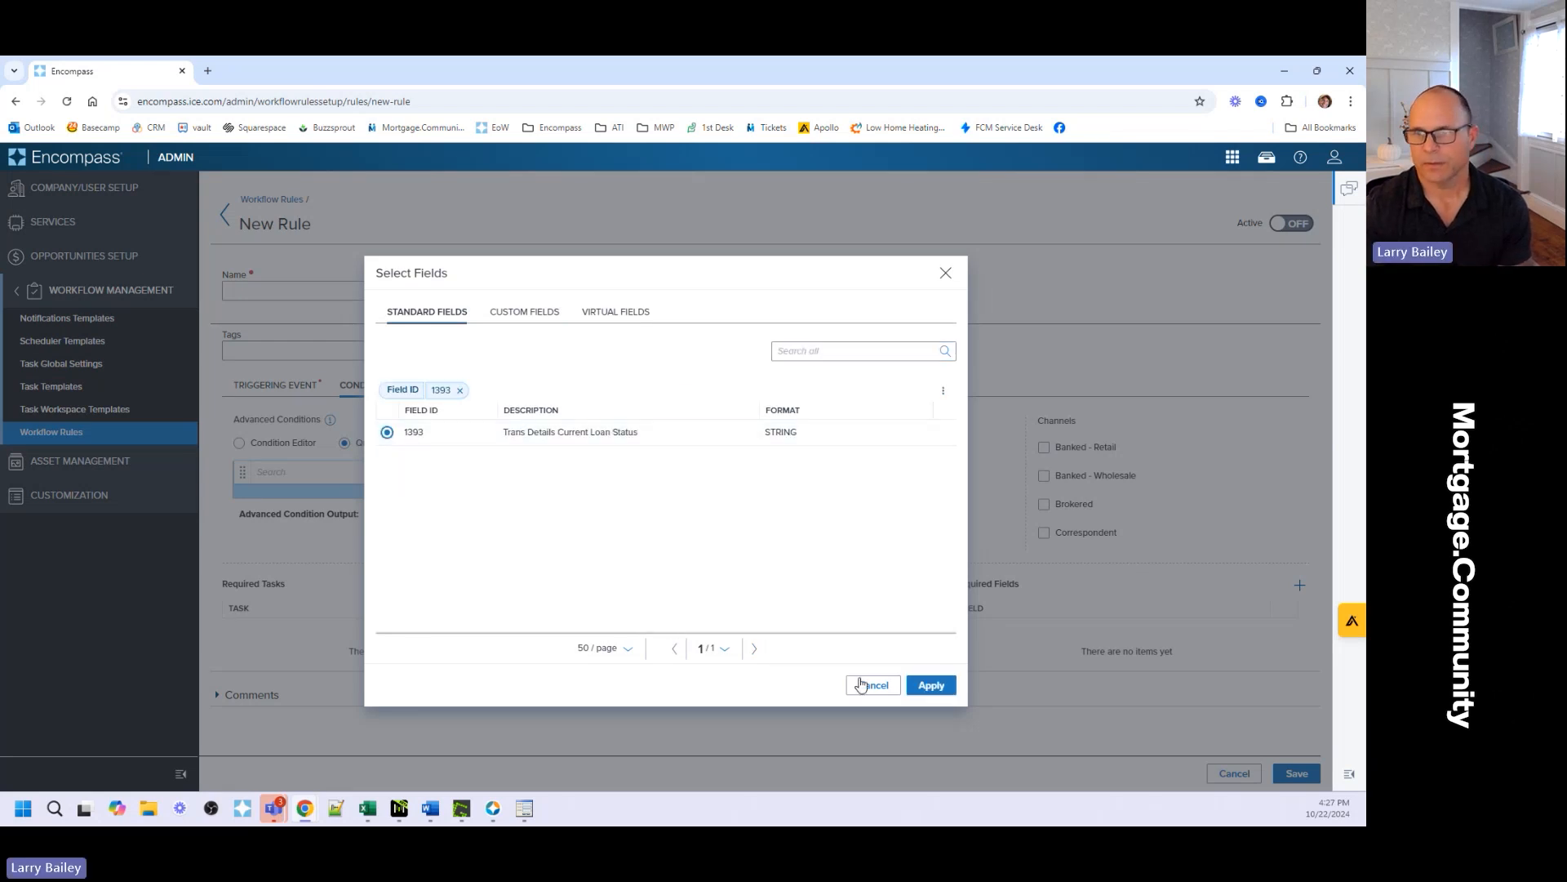
click(931, 685)
Set the loan status condition to "Is not any of" Active Loan and 1. Loan originated, and apply it to the rule
click(536, 478)
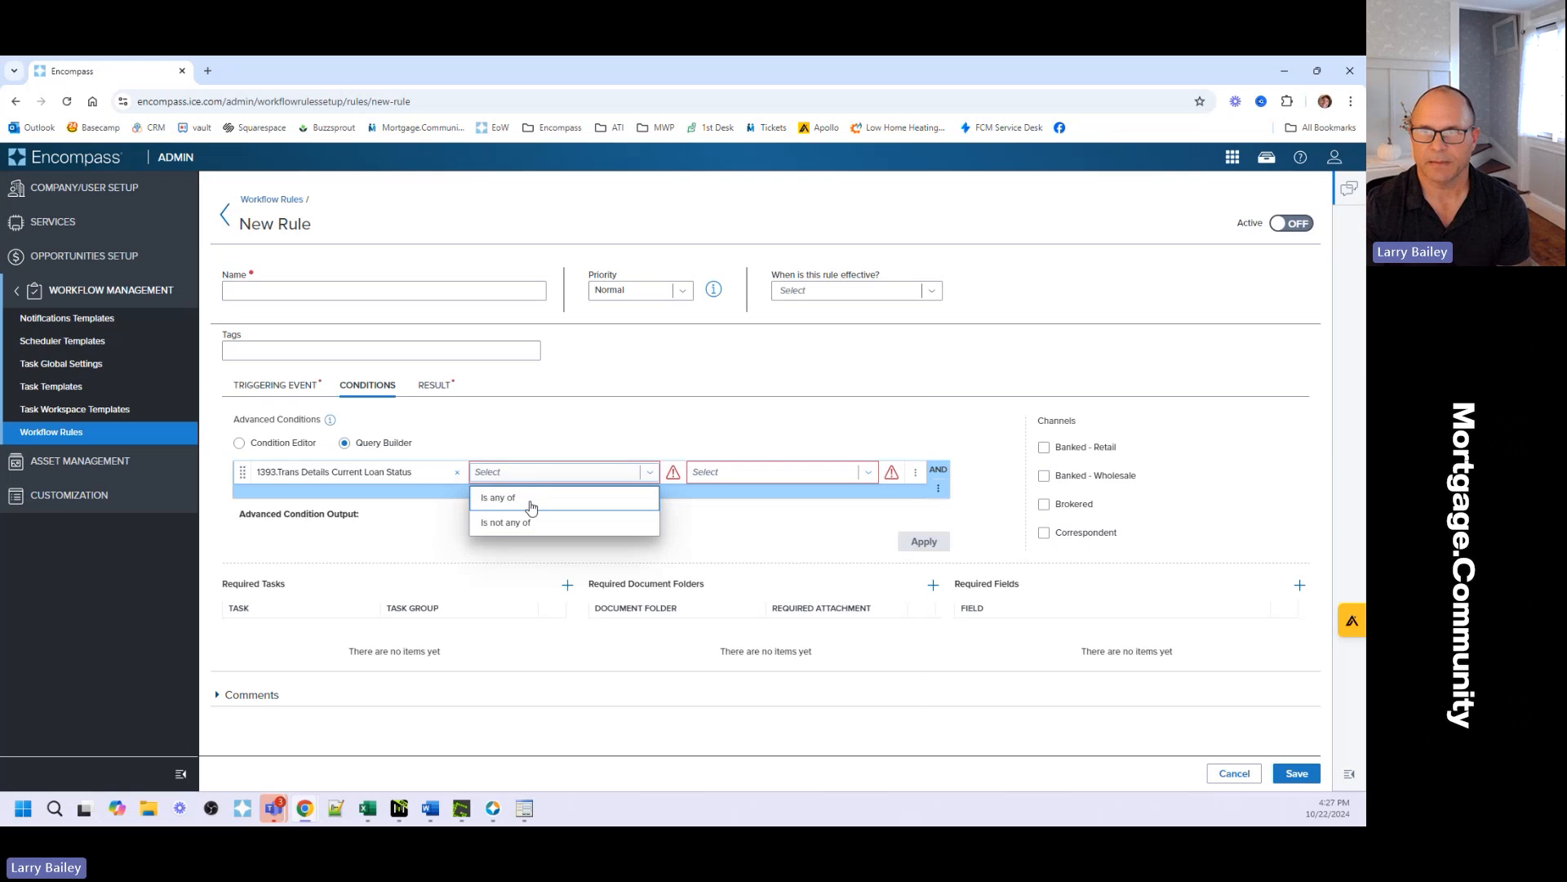
click(526, 501)
click(715, 483)
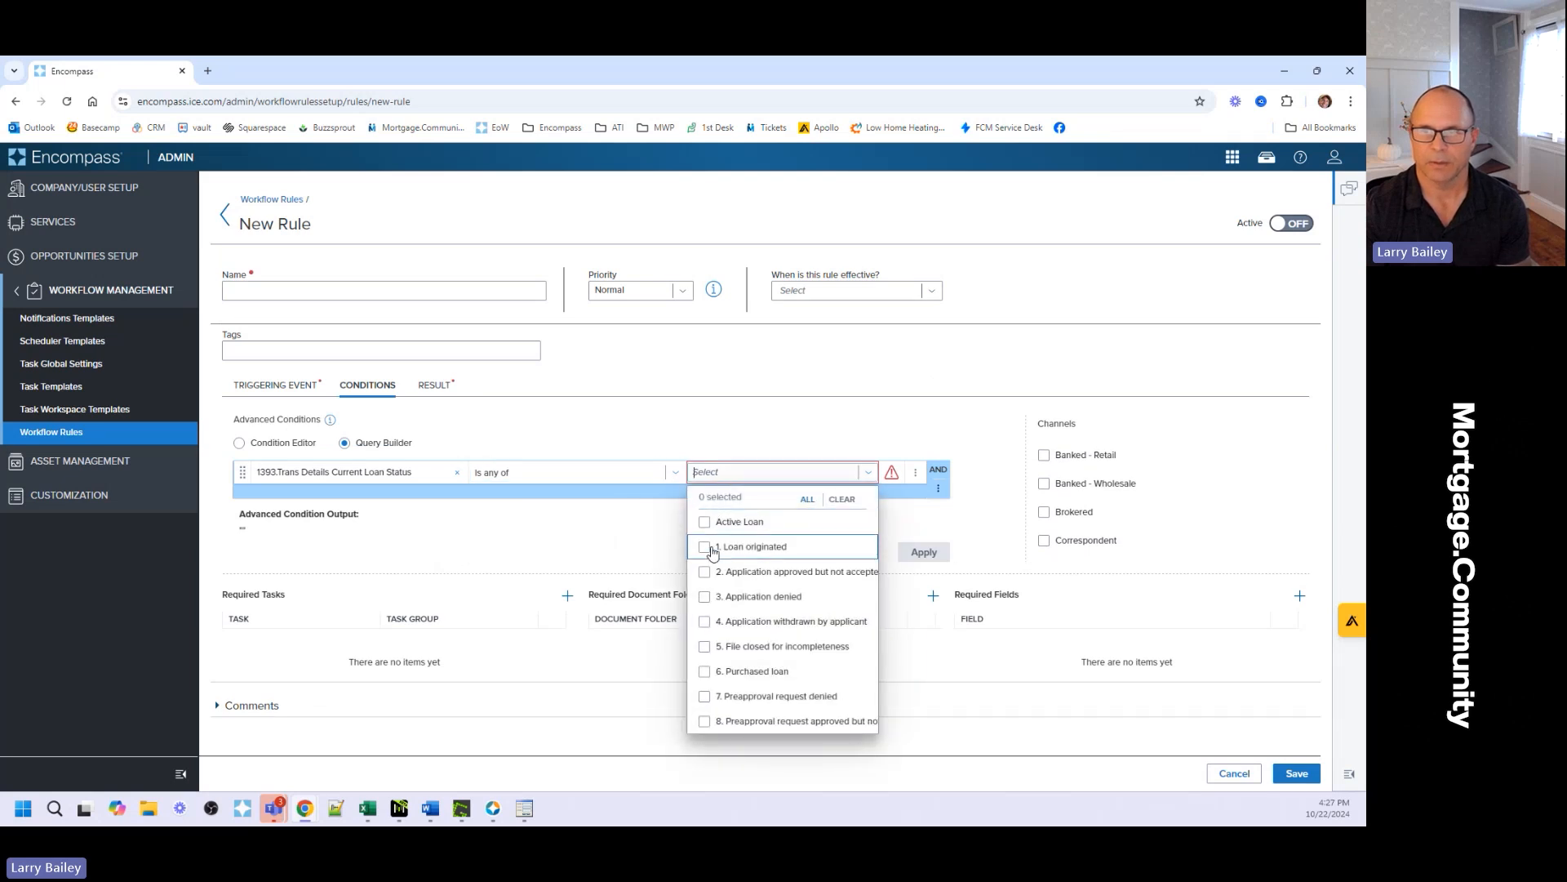
click(514, 476)
click(514, 476)
click(522, 525)
click(727, 476)
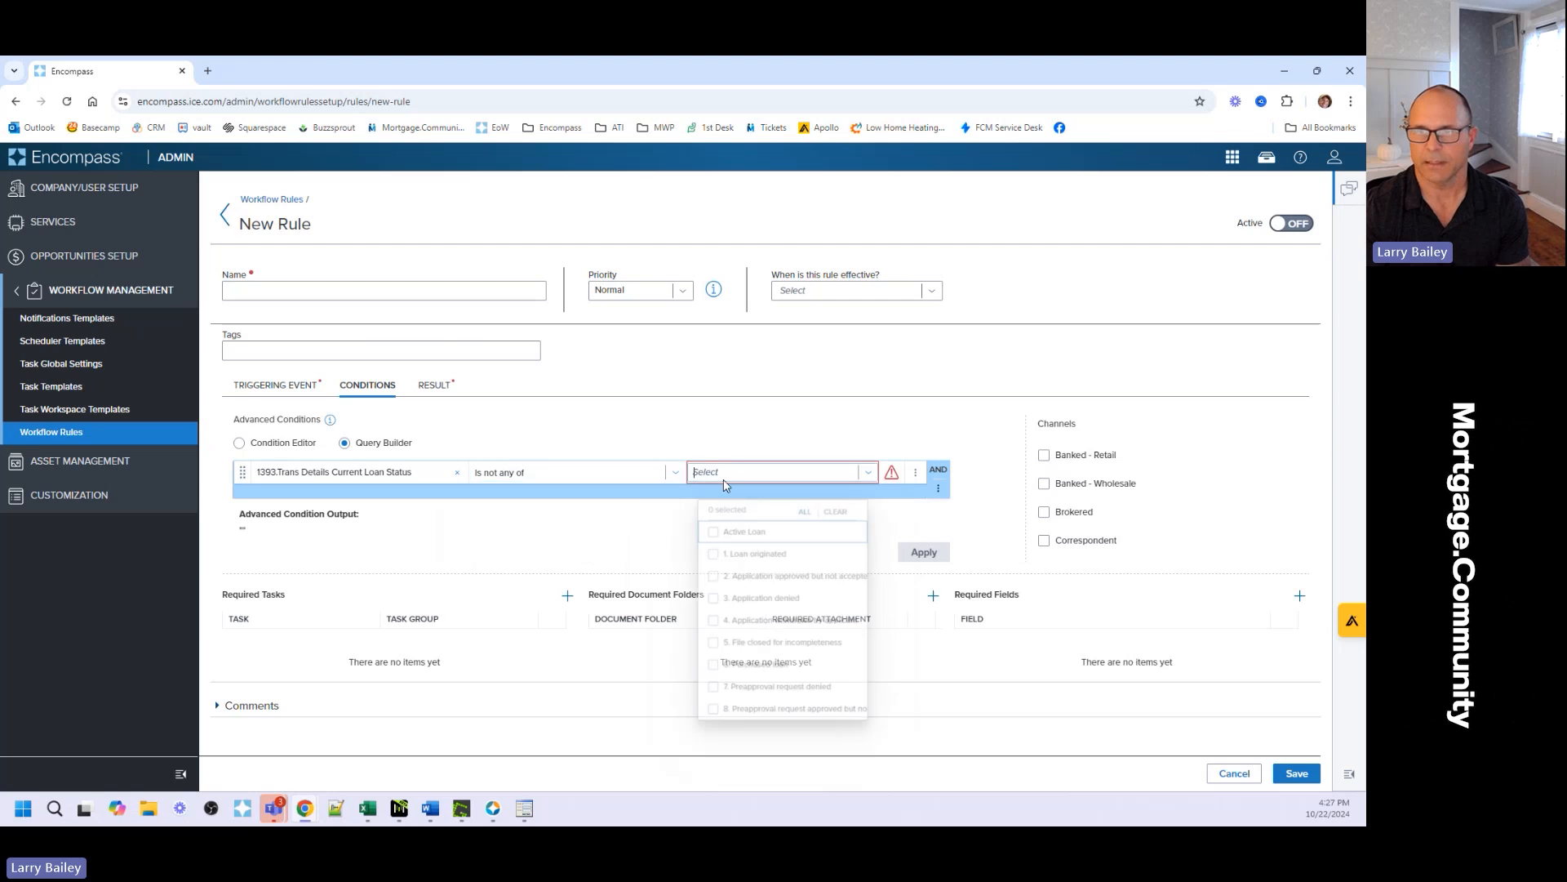
click(705, 523)
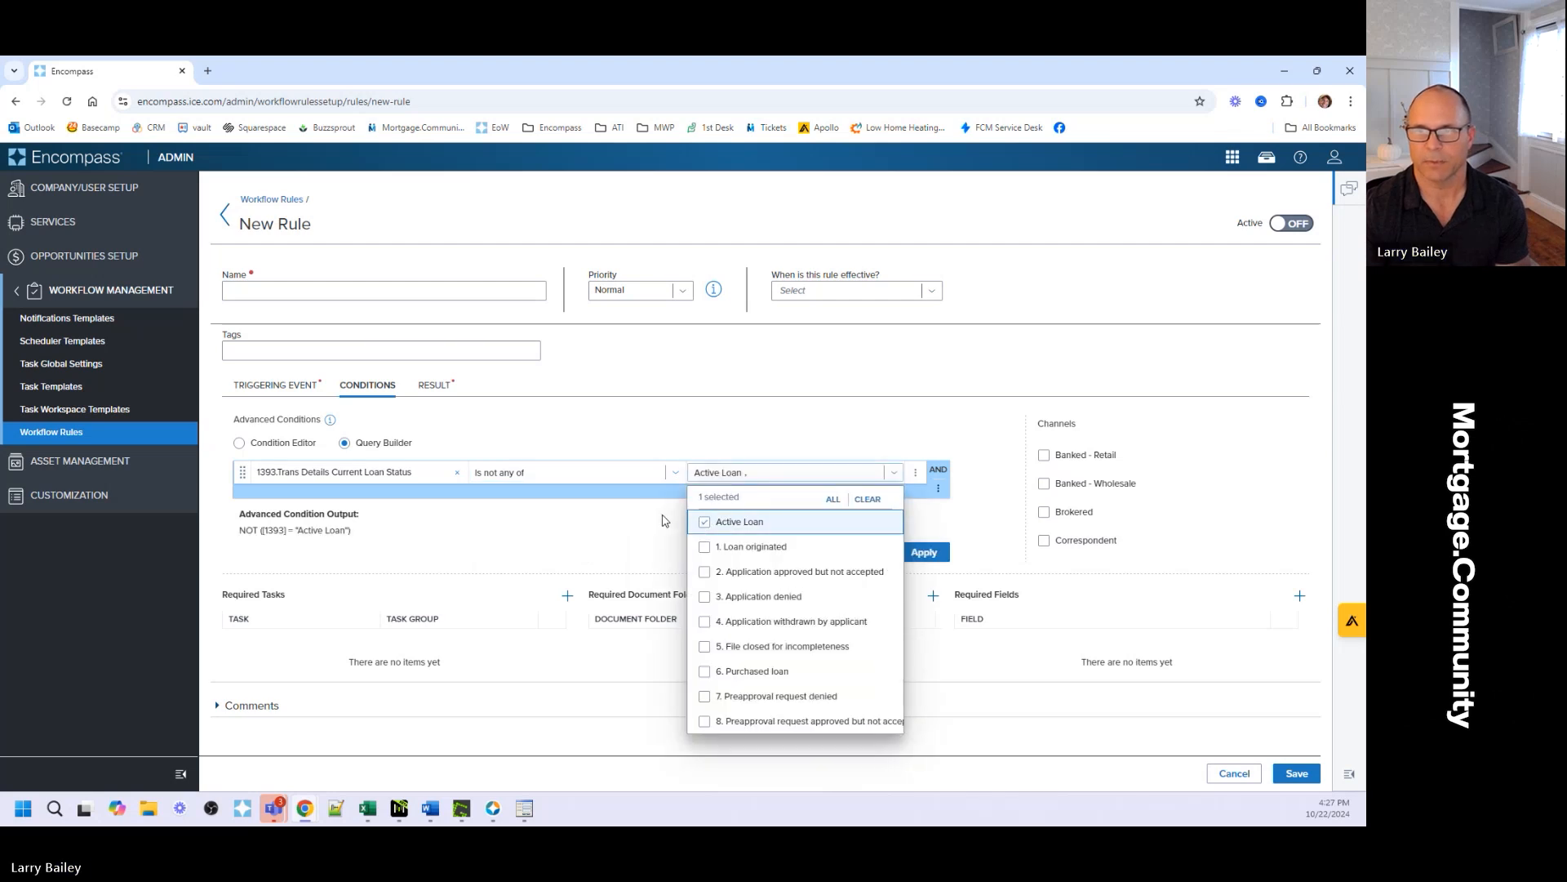
click(705, 547)
click(949, 443)
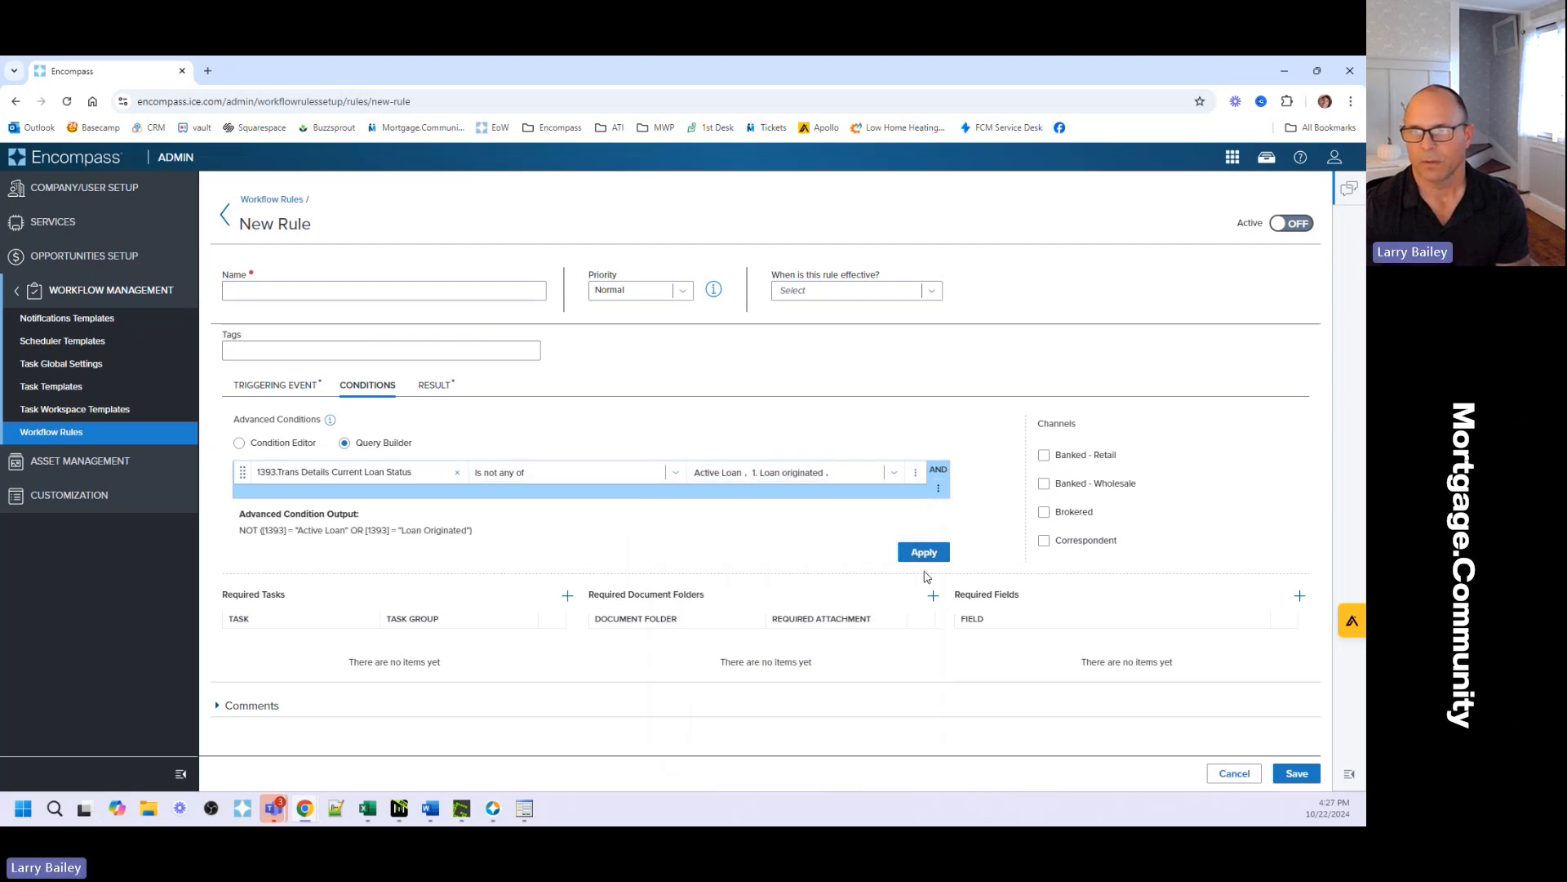
click(924, 552)
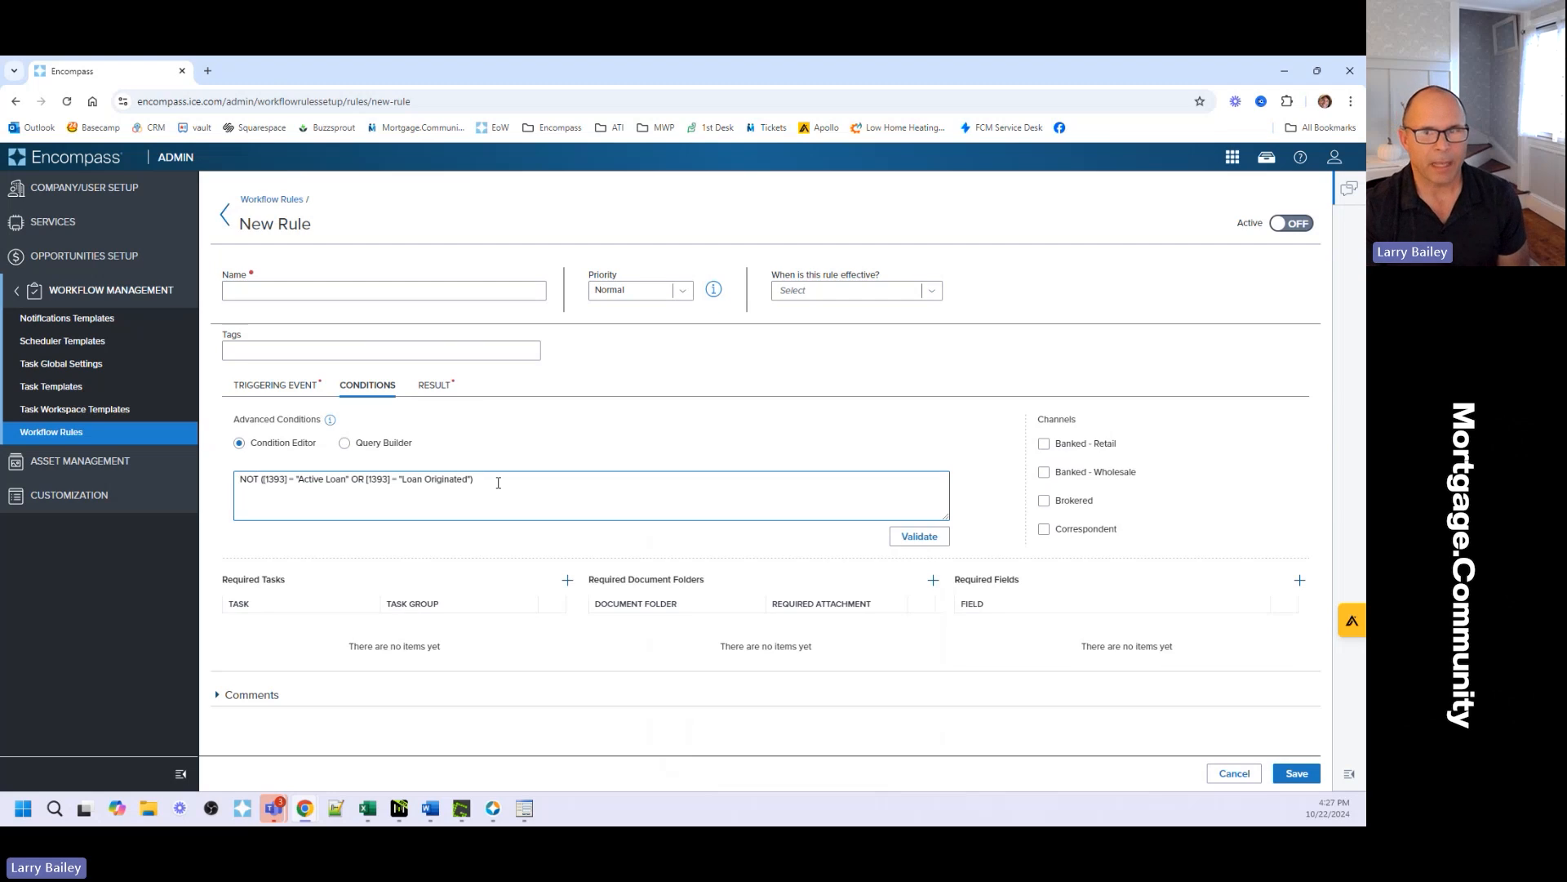
Add the Cancel Scheduler action for the "2 days before Initial Disclosures Due" scheduler, then discard the new rule
click(433, 384)
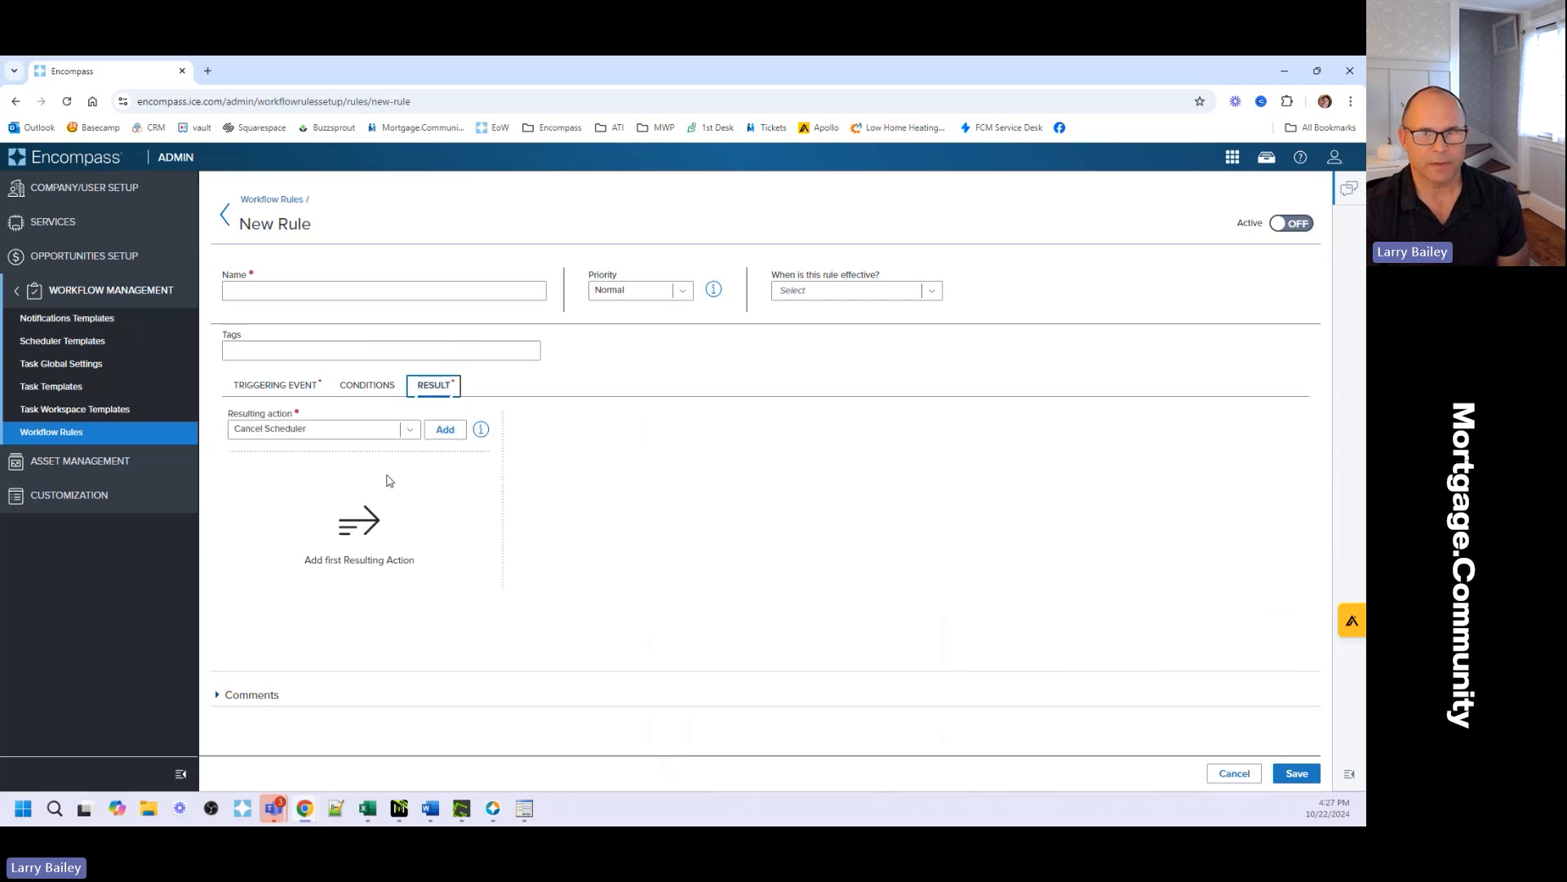
click(447, 430)
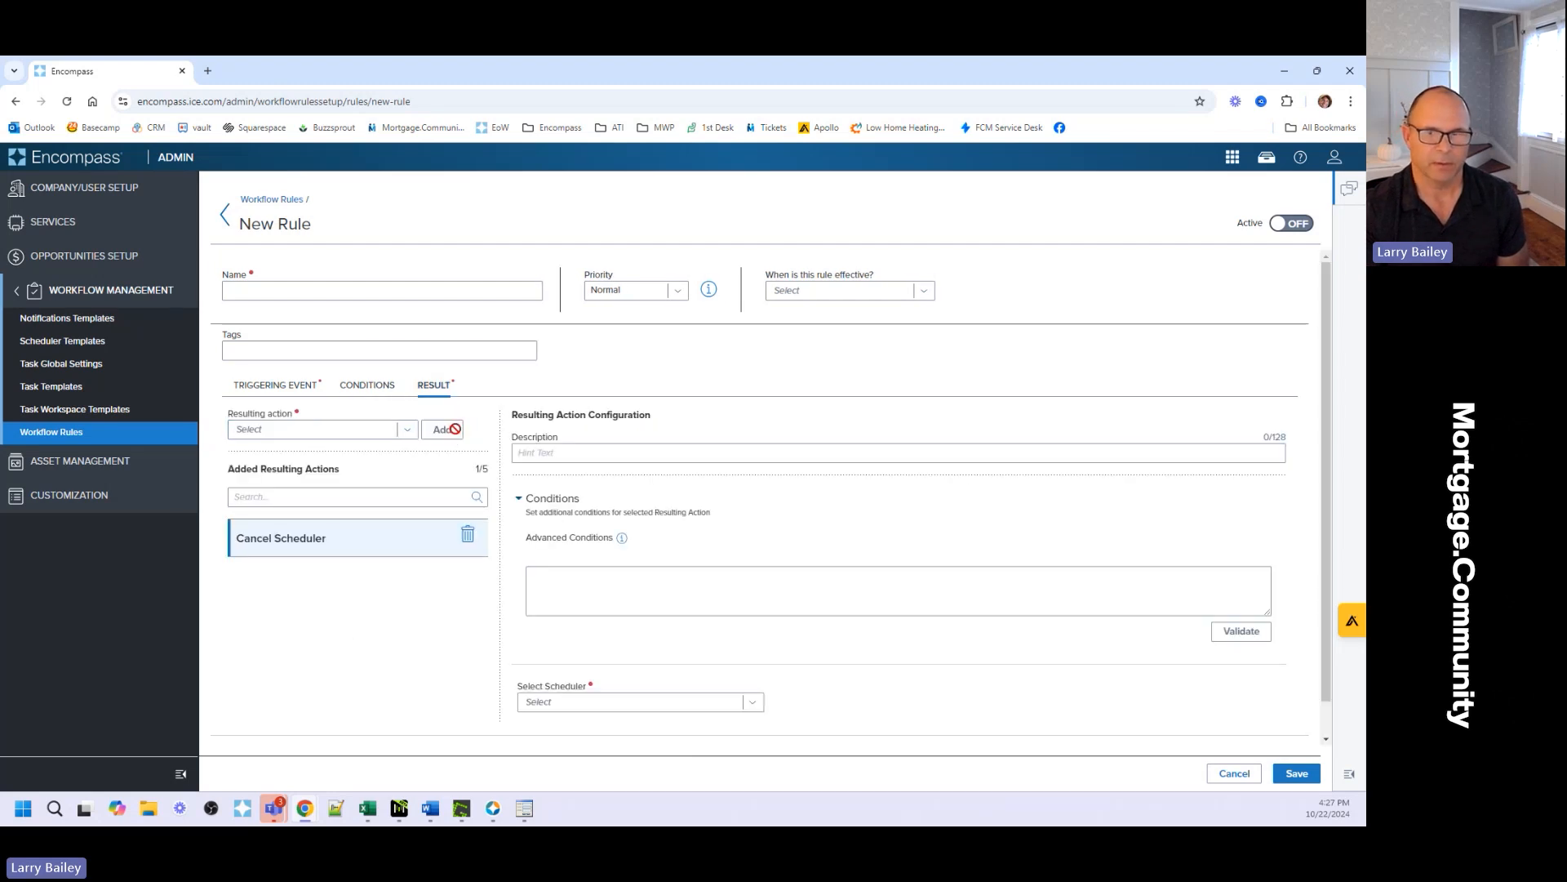
click(558, 701)
click(560, 644)
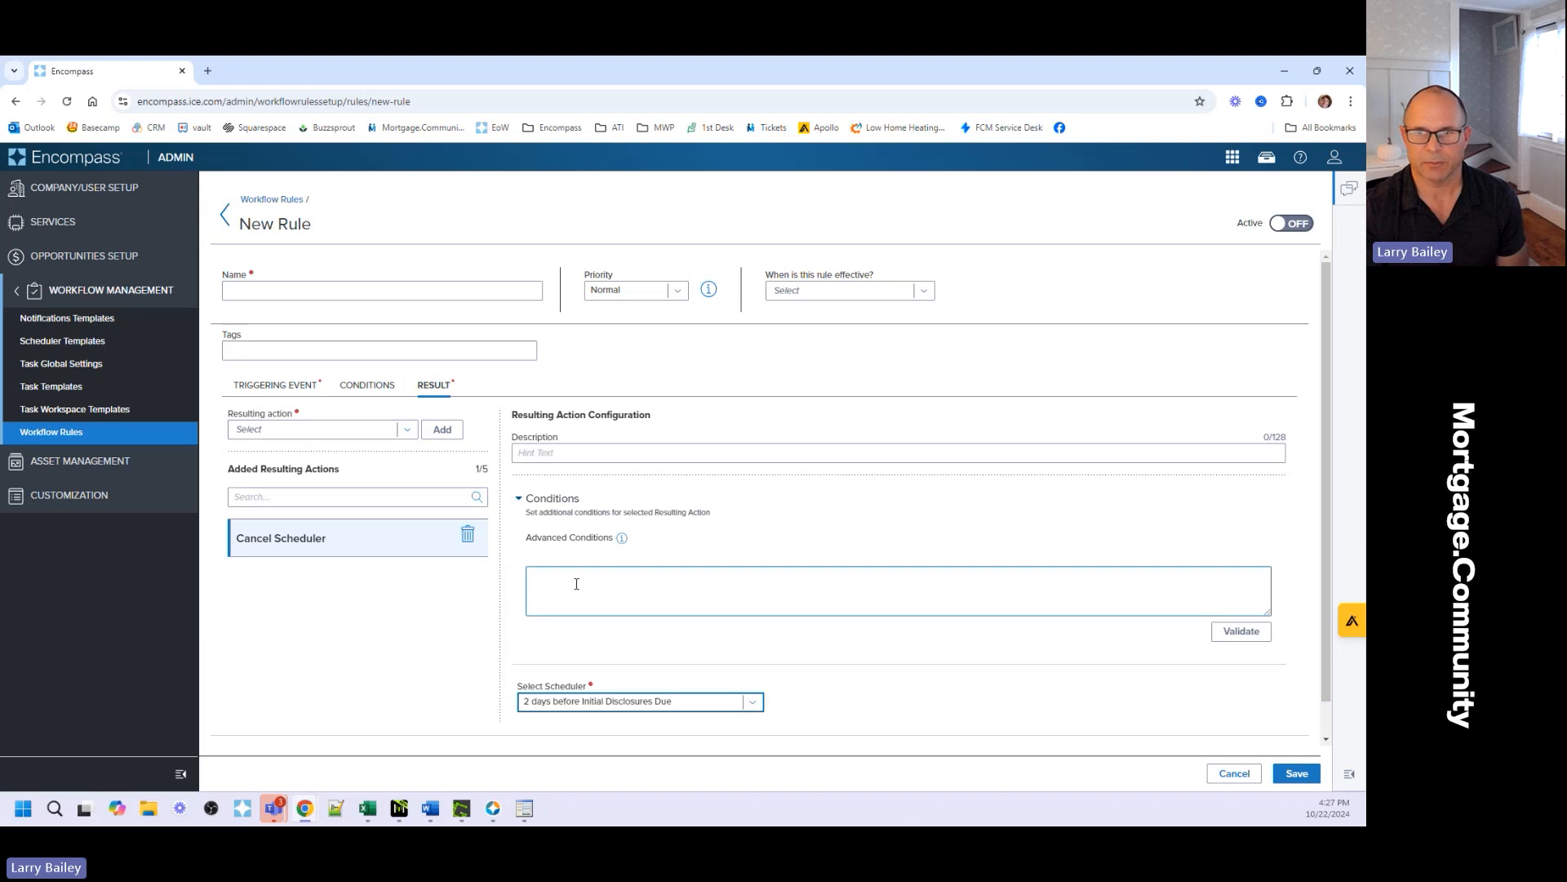
click(975, 716)
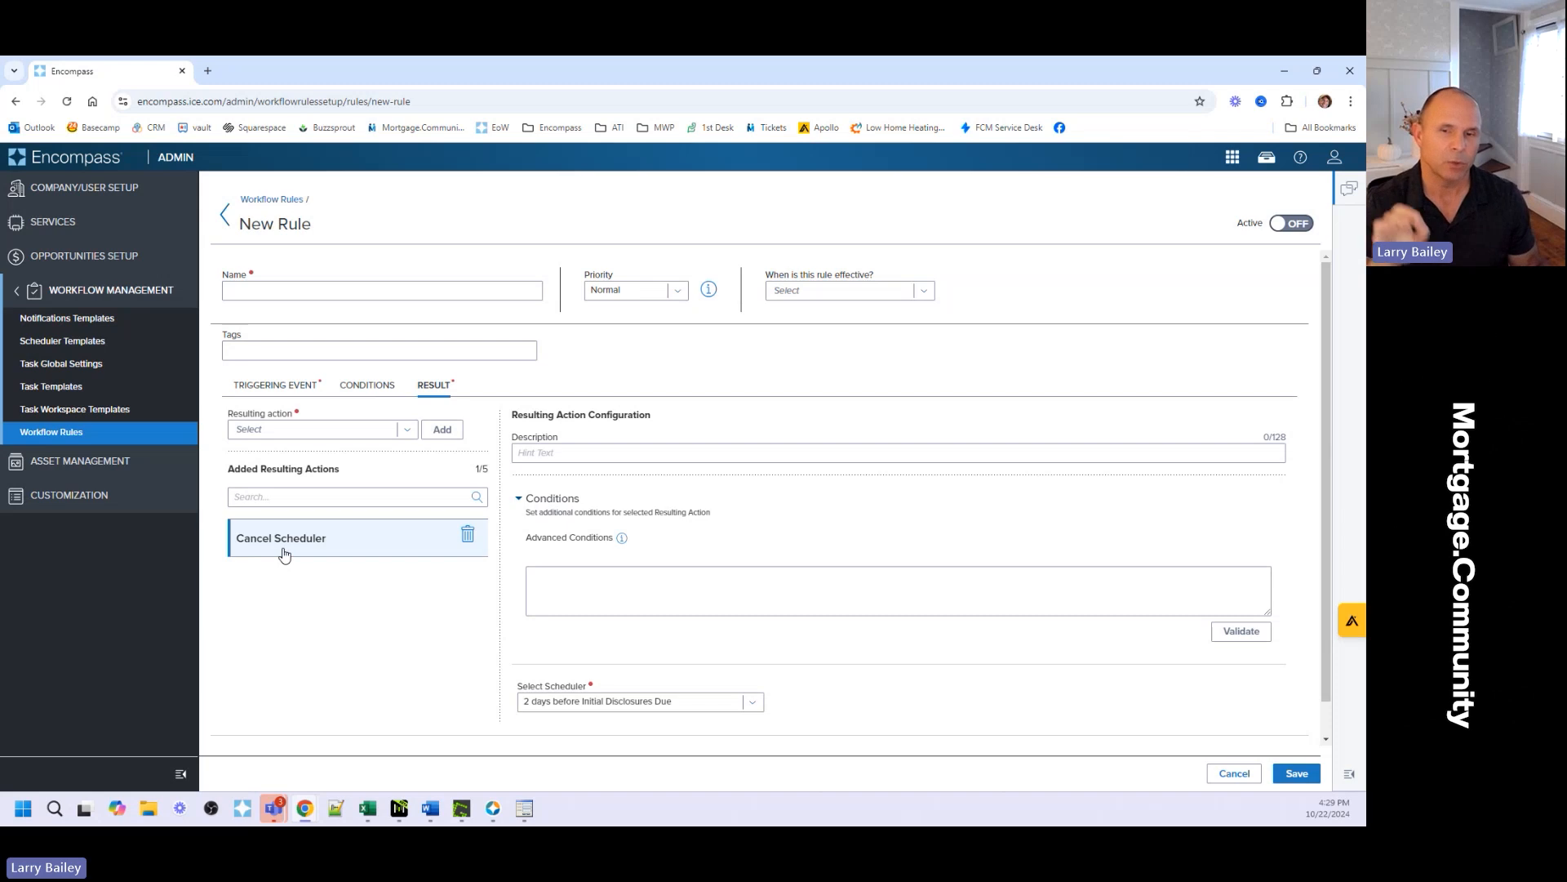
click(274, 201)
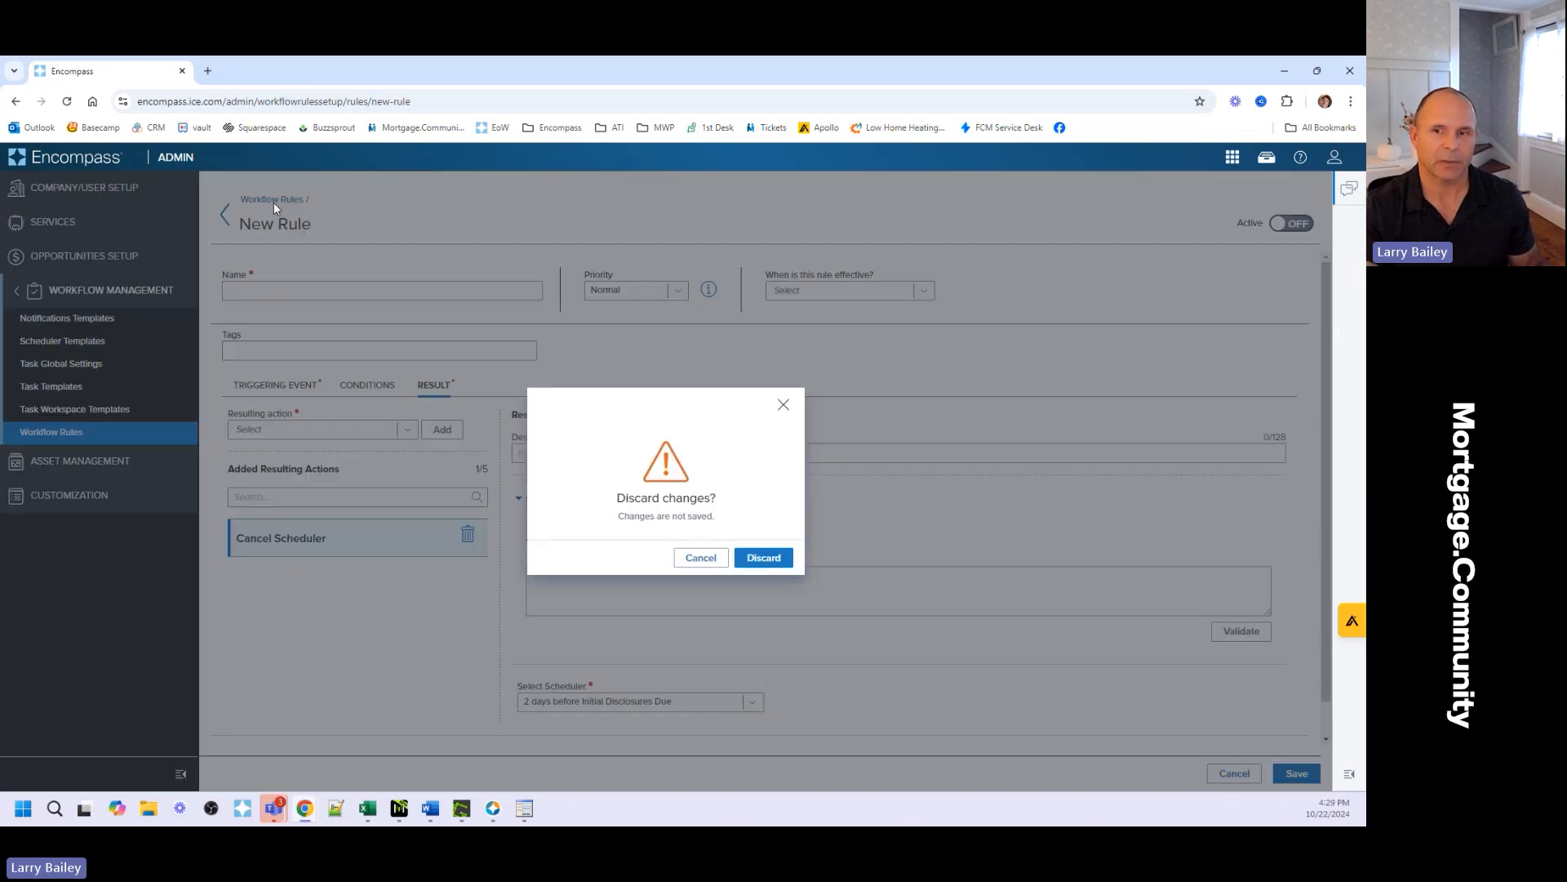
click(764, 557)
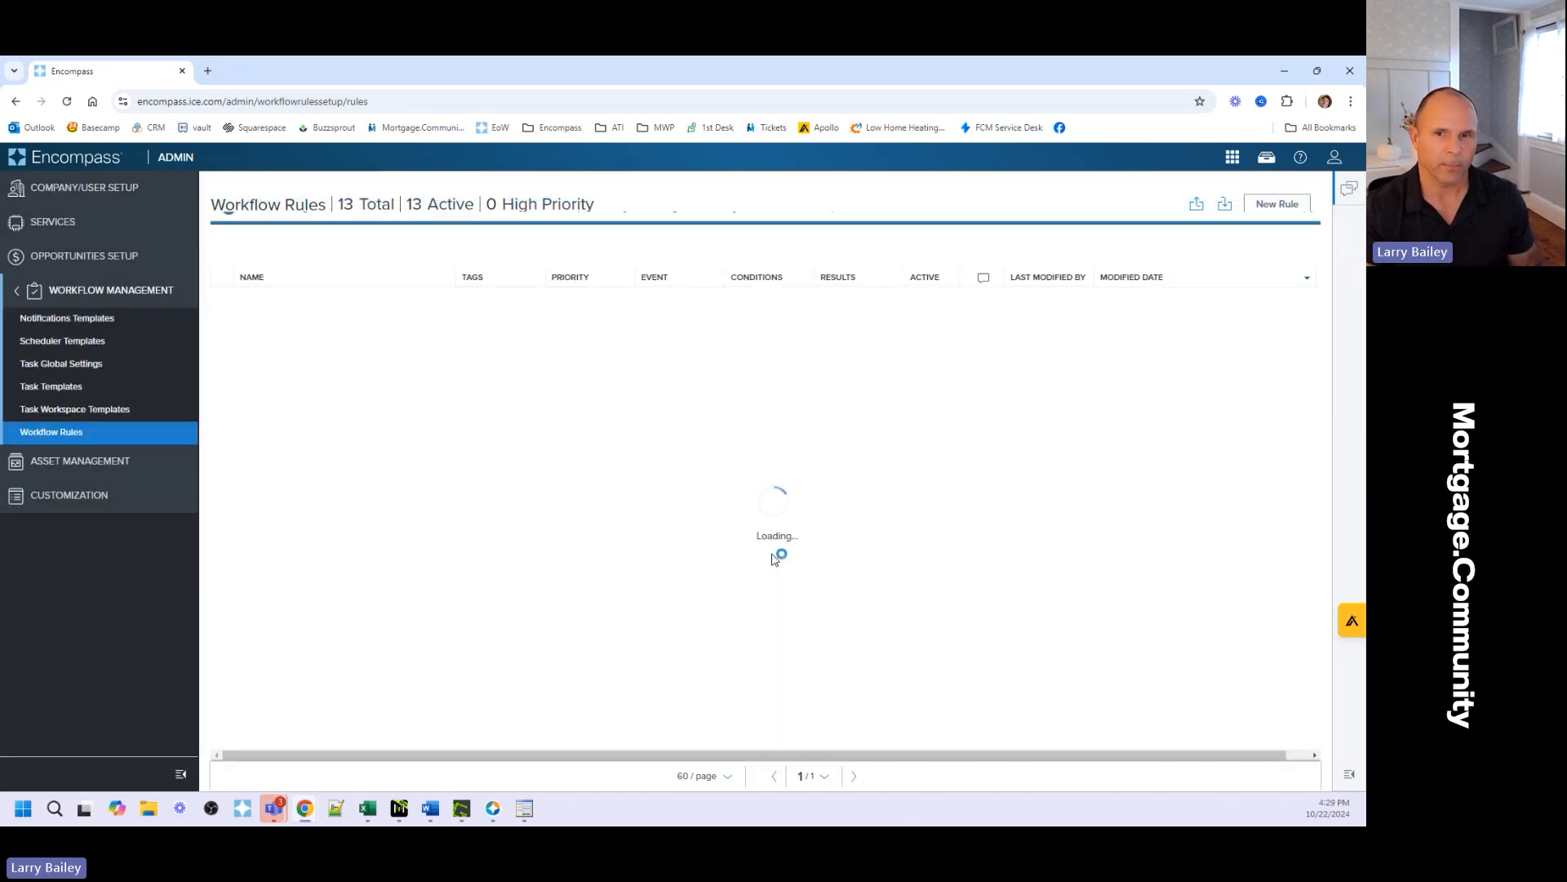